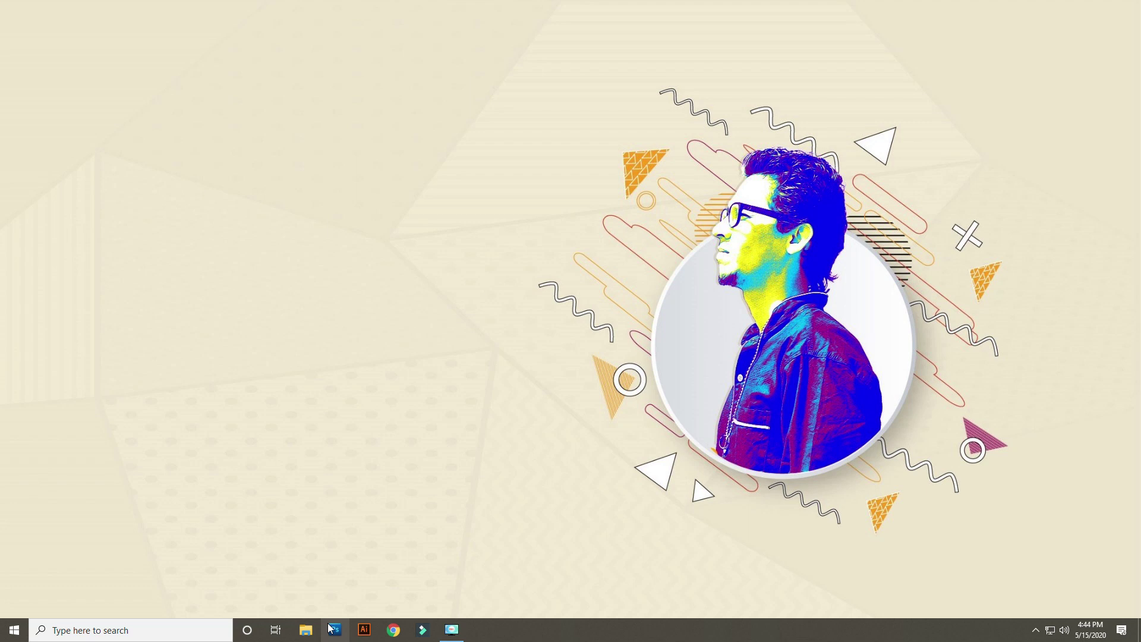
- Start Photoshop CS5 and open the close-up eye photo EYE.jpg as a document
{"action": "left_click", "coordinate": [331, 628]}
{"action": "mouse_move", "coordinate": [451, 629]}
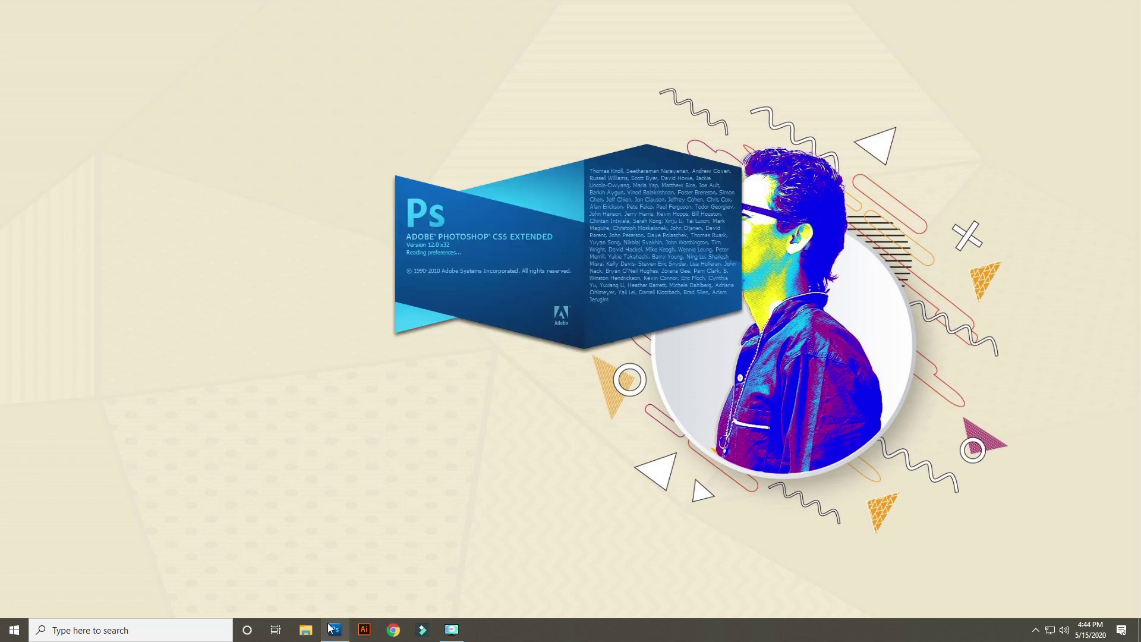
{"action": "left_click", "coordinate": [451, 632]}
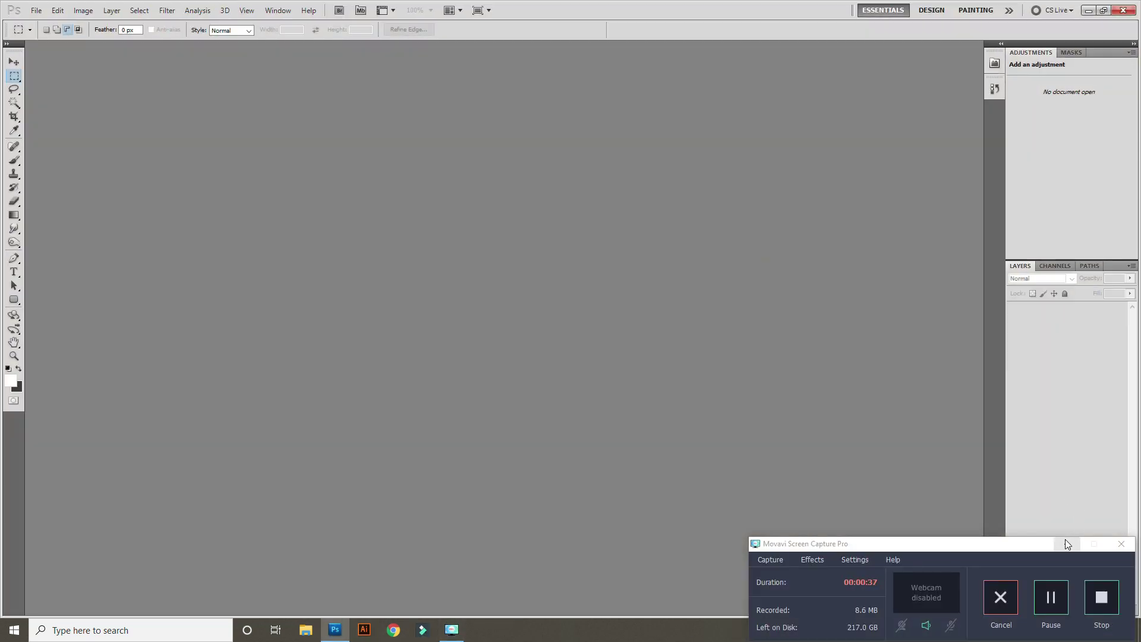
{"action": "left_click", "coordinate": [1067, 543]}
{"action": "key", "text": "ctrl+o"}
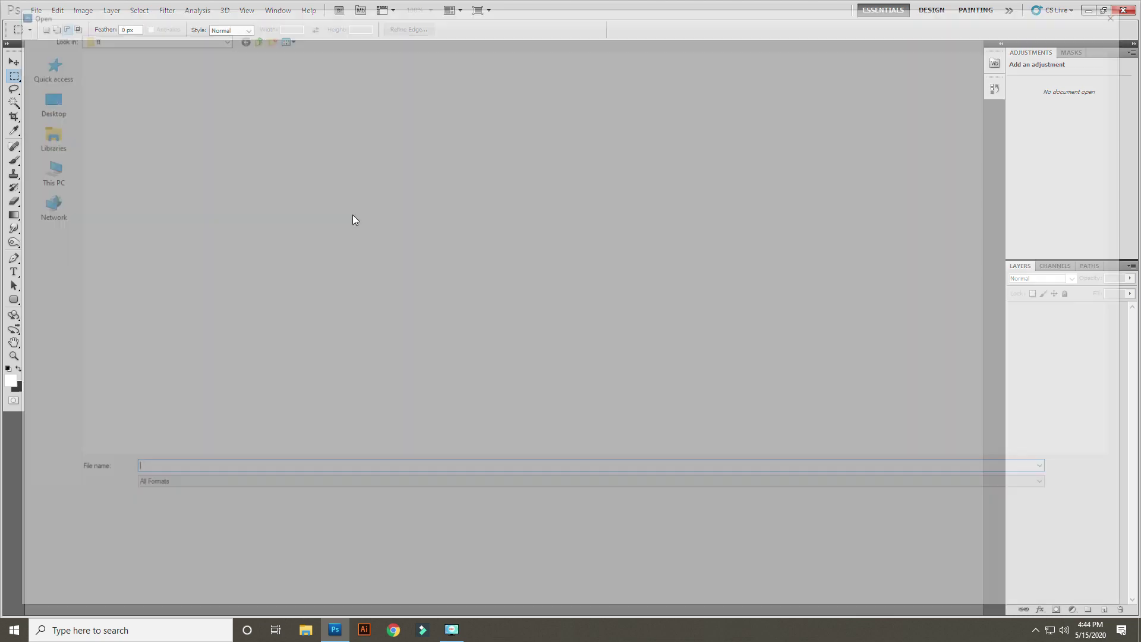
{"action": "left_click", "coordinate": [540, 69]}
{"action": "double_click", "coordinate": [539, 69]}
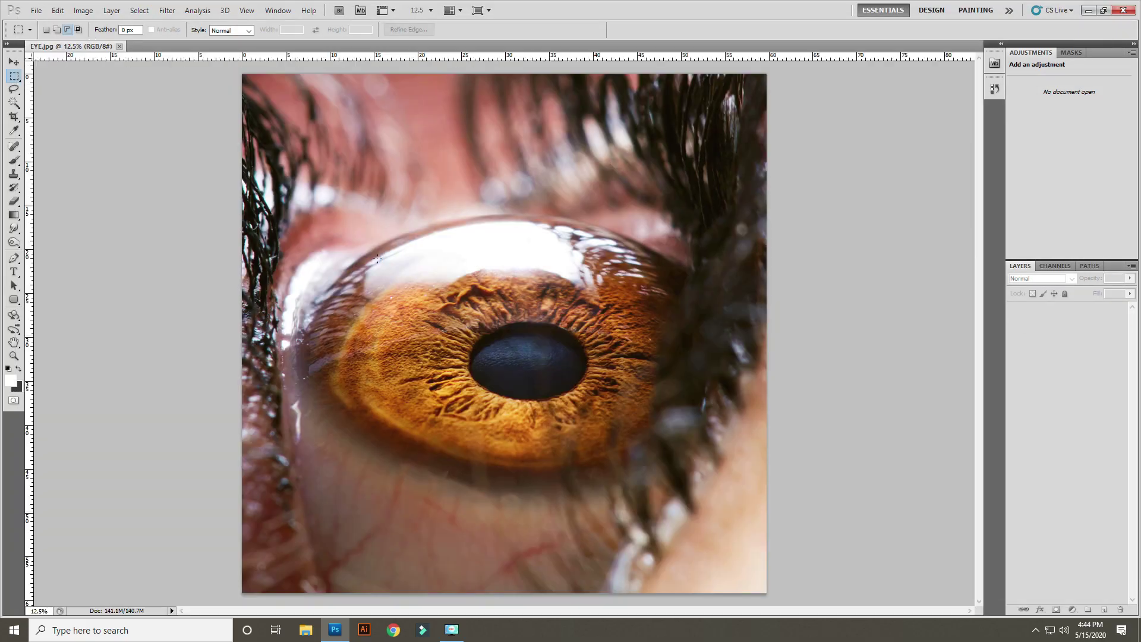
- Open the LAKE WATER image from the File menu
{"action": "key", "text": "ctrl+o"}
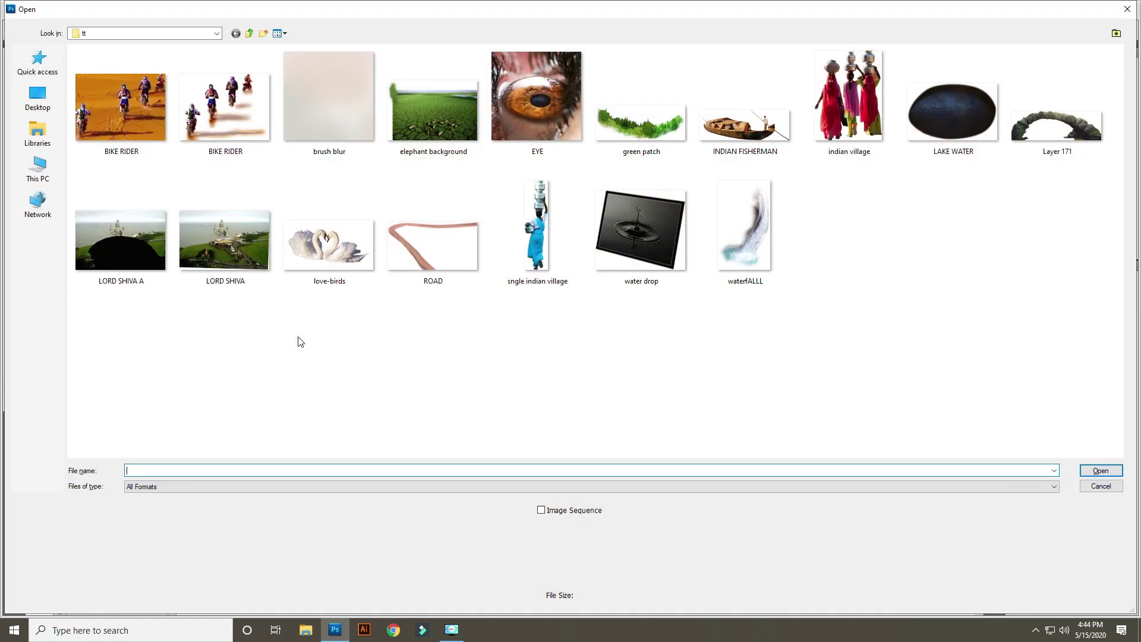
{"action": "key", "text": "Escape"}
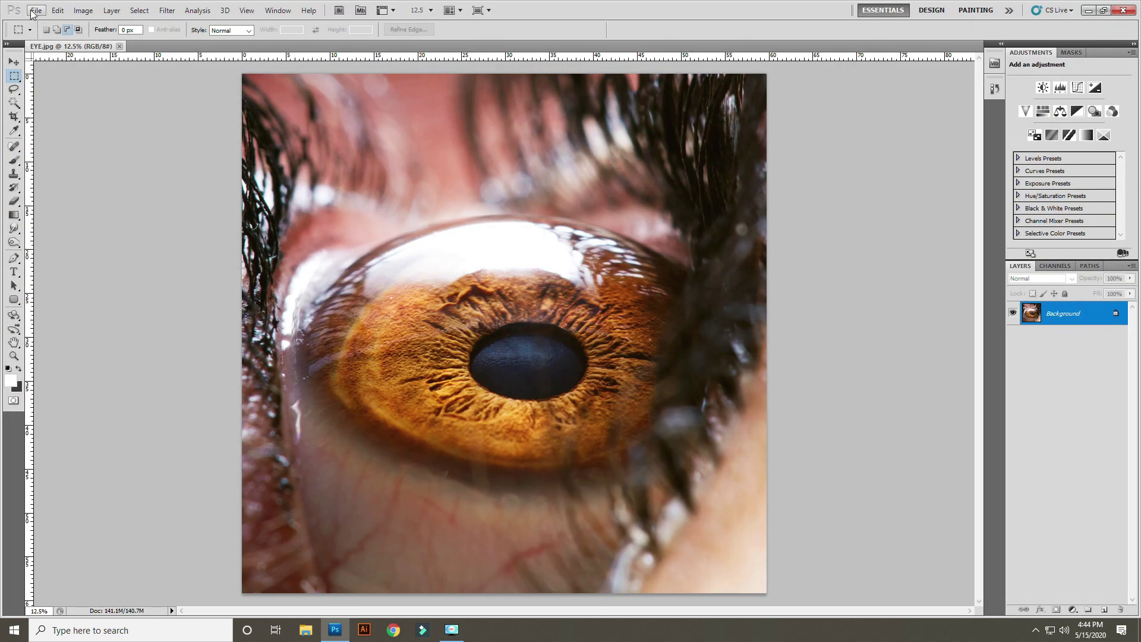
{"action": "left_click", "coordinate": [32, 11]}
{"action": "left_click", "coordinate": [51, 33]}
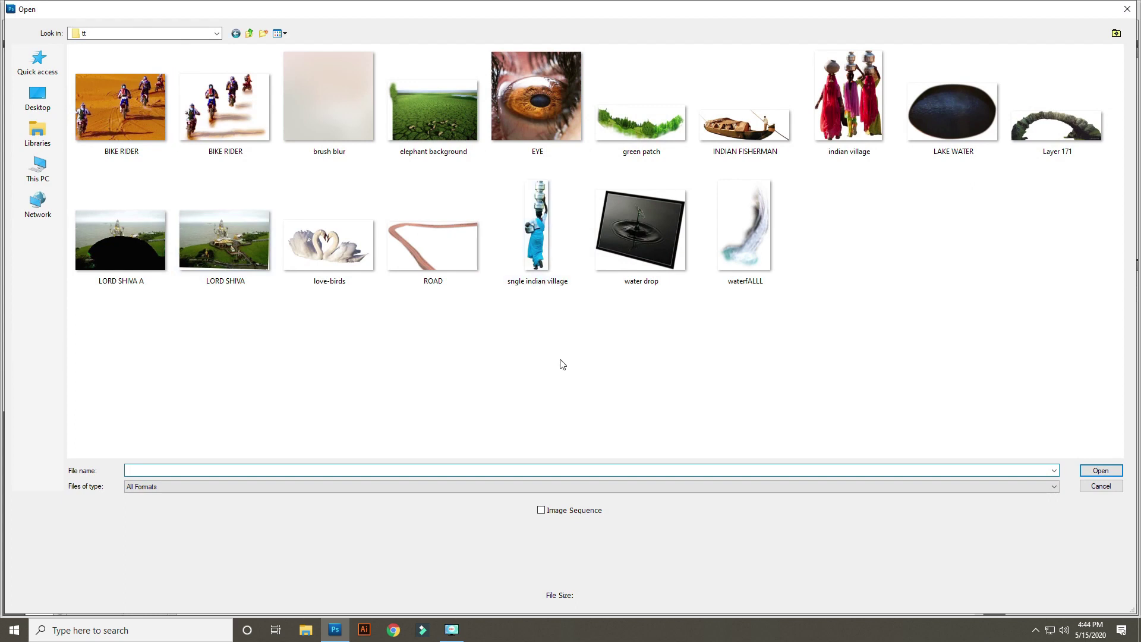
{"action": "double_click", "coordinate": [965, 92]}
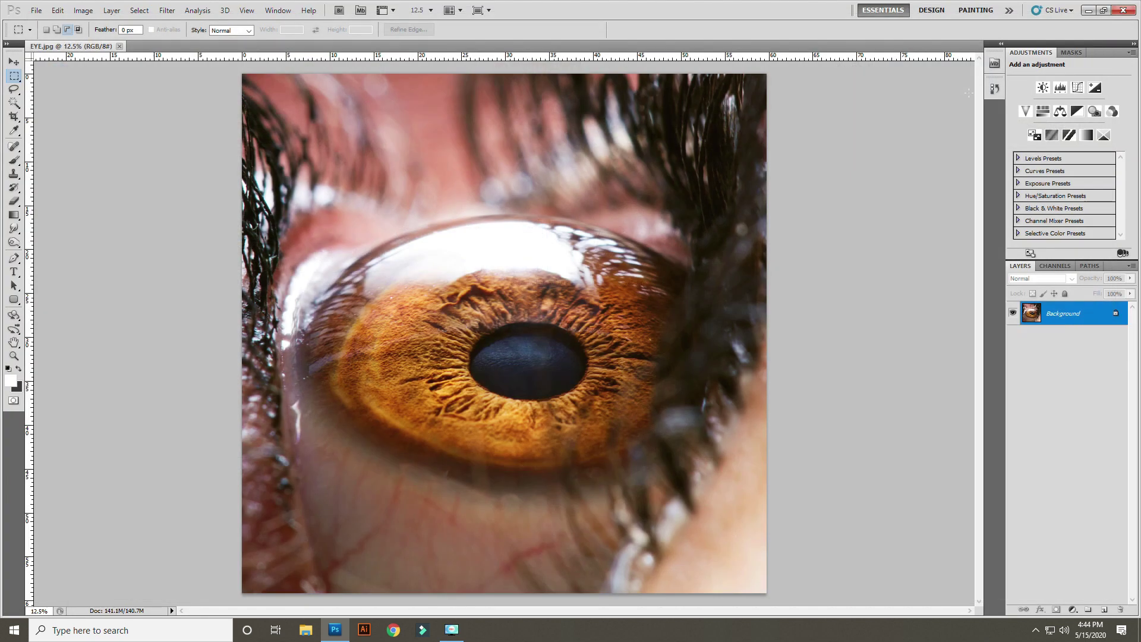
- Drag the LAKE WATER oval into EYE.jpg as Layer 1 over the pupil, zoomed in
{"action": "key", "text": "v"}
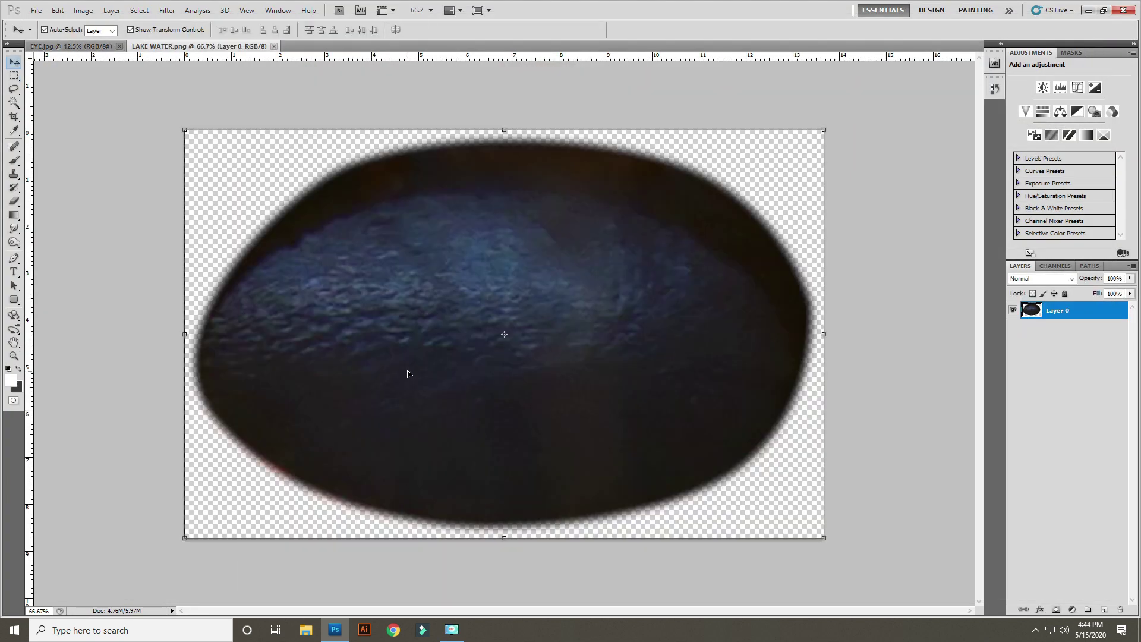
{"action": "mouse_move", "coordinate": [458, 365]}
{"action": "left_mouse_down"}
{"action": "mouse_move", "coordinate": [81, 48]}
{"action": "mouse_move", "coordinate": [503, 359]}
{"action": "left_mouse_up"}
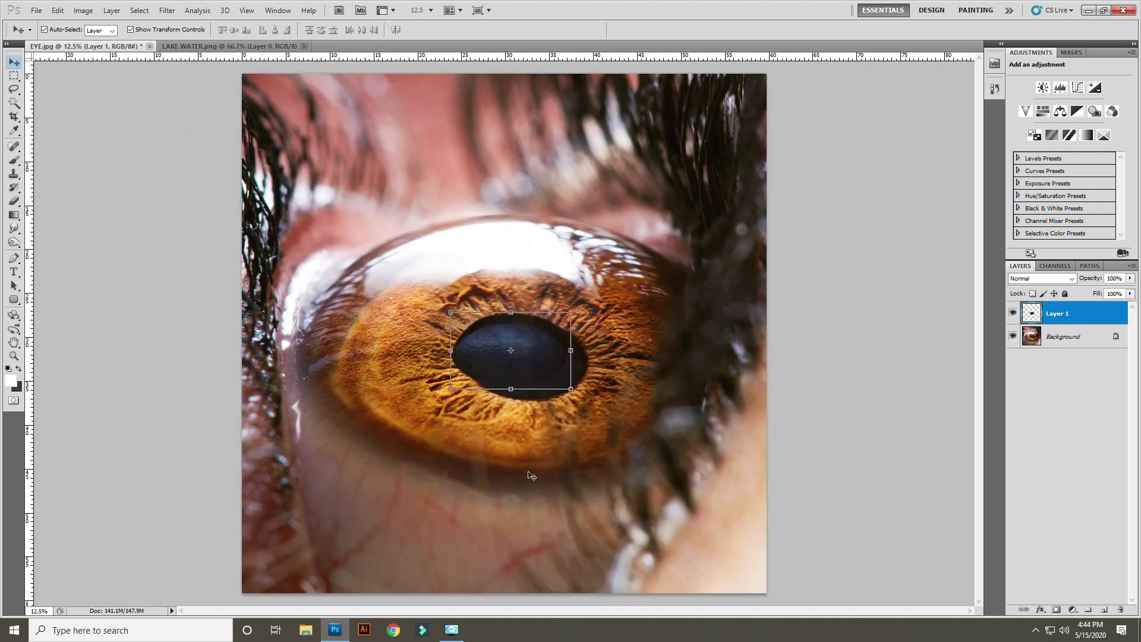
{"action": "scroll", "coordinate": [522, 447], "scroll_direction": "up", "scroll_amount": 1}
{"action": "scroll", "coordinate": [511, 419], "scroll_direction": "up", "scroll_amount": 2}
{"action": "scroll", "coordinate": [502, 391], "scroll_direction": "up", "scroll_amount": 1}
{"action": "scroll", "coordinate": [492, 364], "scroll_direction": "up", "scroll_amount": 1}
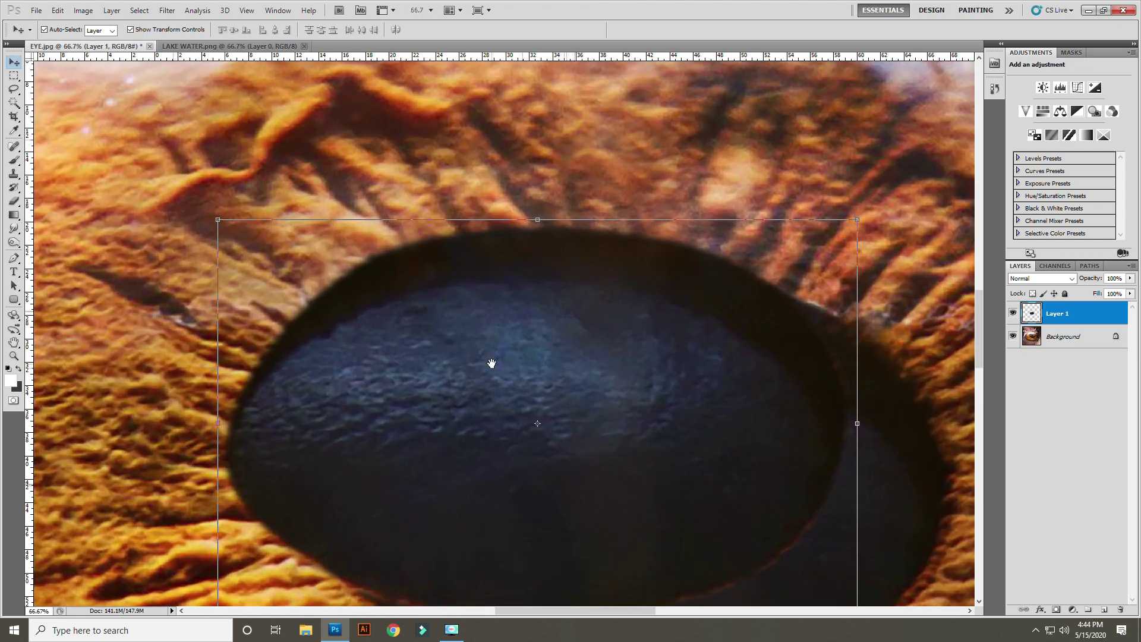
{"action": "left_click_drag", "start_coordinate": [491, 364], "coordinate": [317, 261]}
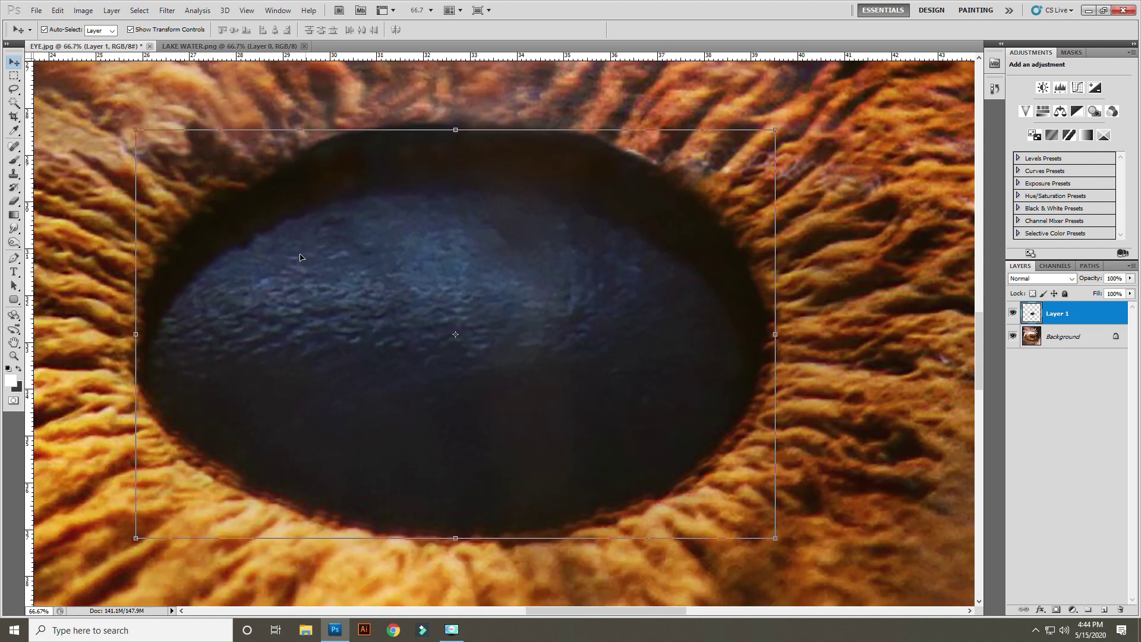
{"action": "left_click", "coordinate": [31, 11]}
{"action": "left_click", "coordinate": [44, 32]}
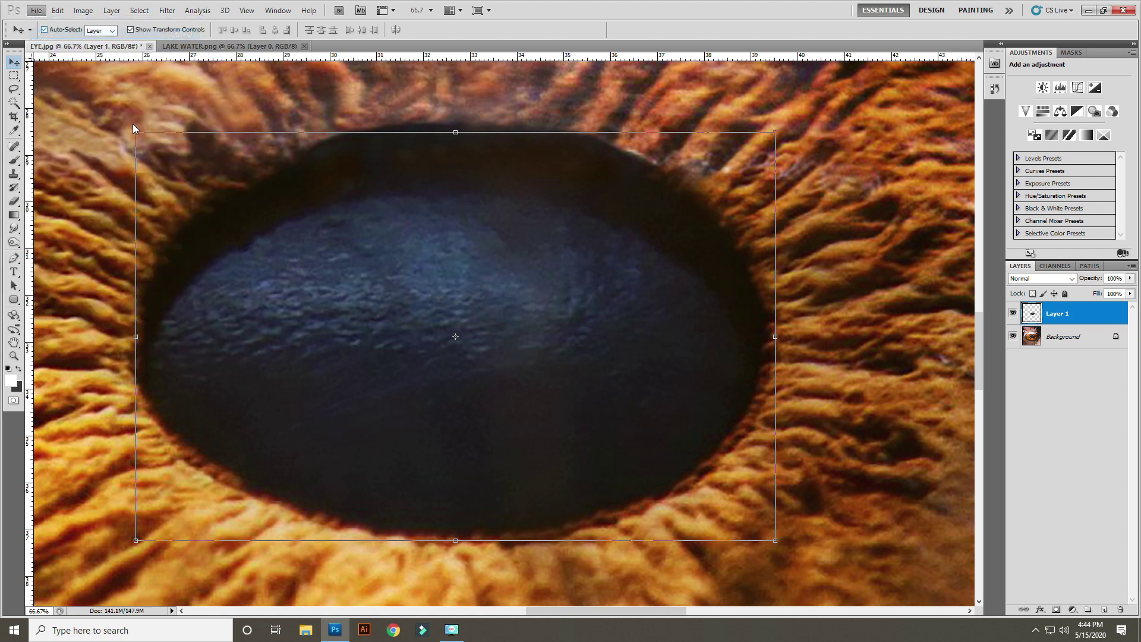
- Open the water drop.png image
{"action": "left_click", "coordinate": [318, 95]}
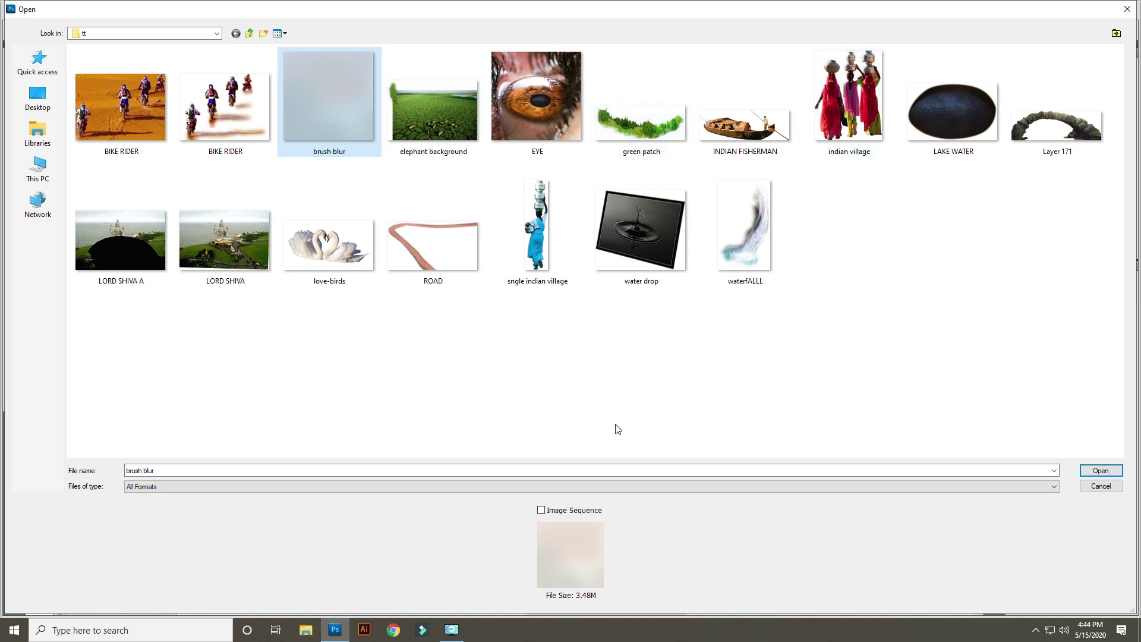
{"action": "left_click", "coordinate": [414, 336]}
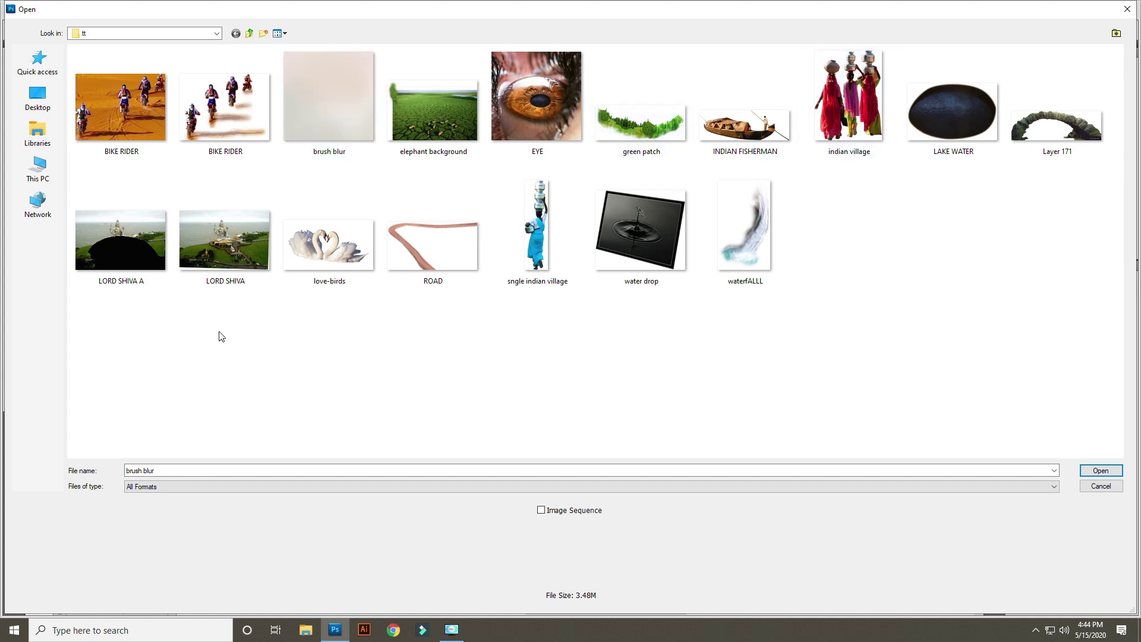
{"action": "double_click", "coordinate": [658, 233]}
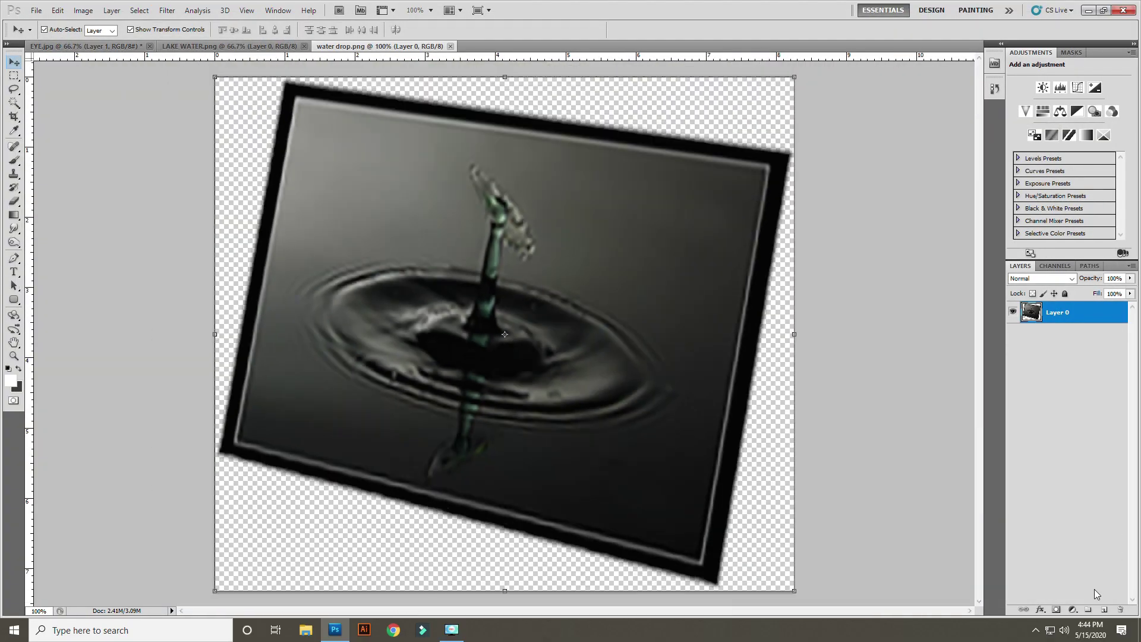
- Mask the water drop's edges away with a 300 px brush, leaving only the splash
{"action": "left_click", "coordinate": [1057, 610]}
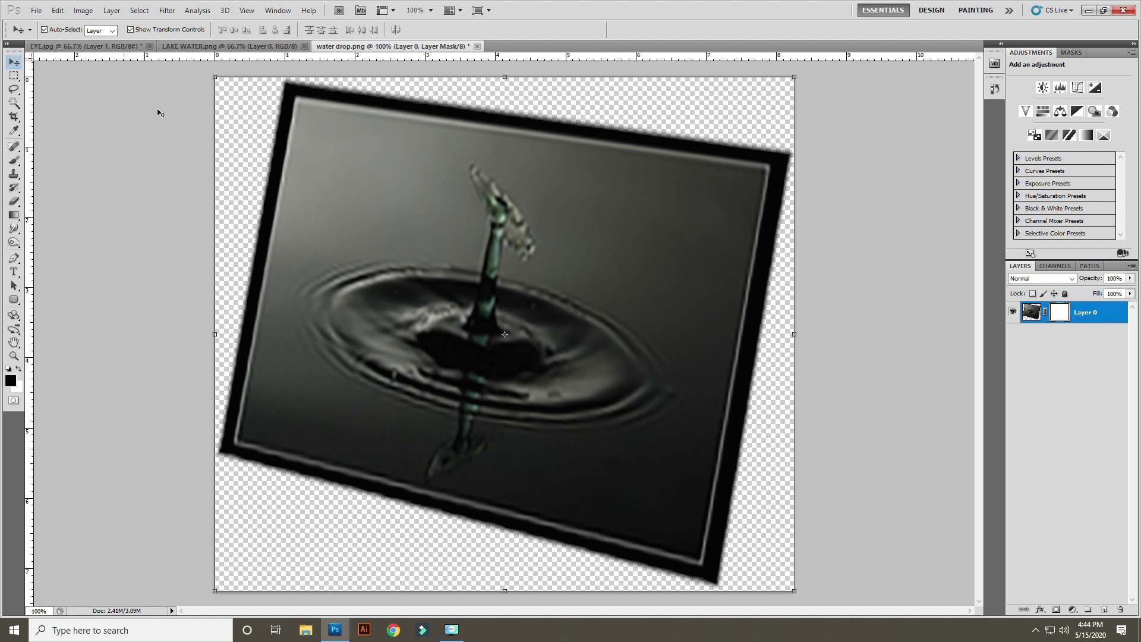
{"action": "key", "text": "b"}
{"action": "key", "text": "bracketleft"}
{"action": "key", "text": "bracketleft"}
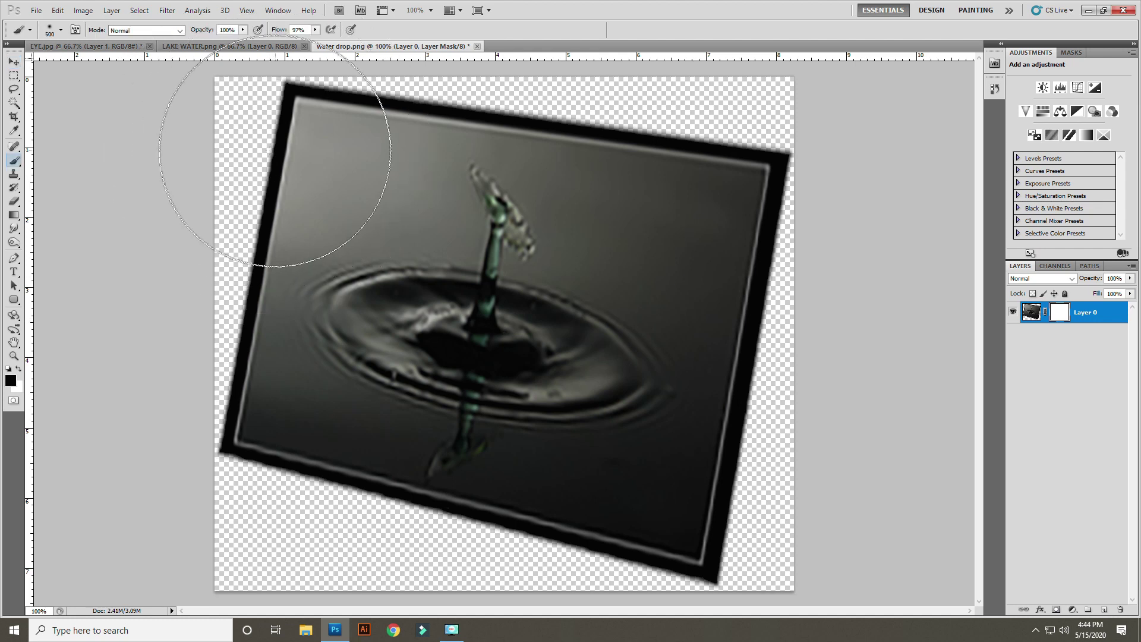
{"action": "key", "text": "bracketleft"}
{"action": "left_click_drag", "start_coordinate": [245, 166], "coordinate": [365, 153]}
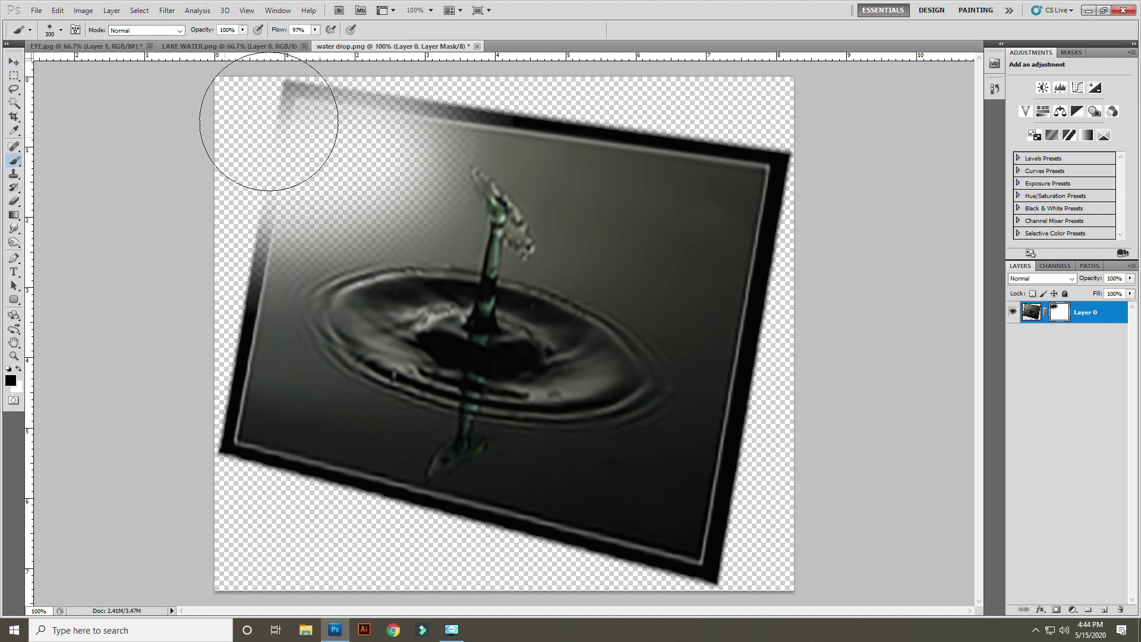
{"action": "left_click_drag", "start_coordinate": [268, 127], "coordinate": [589, 125]}
{"action": "left_click_drag", "start_coordinate": [209, 183], "coordinate": [591, 150]}
{"action": "mouse_move", "coordinate": [517, 122]}
{"action": "left_mouse_down"}
{"action": "mouse_move", "coordinate": [657, 127]}
{"action": "mouse_move", "coordinate": [772, 263]}
{"action": "mouse_move", "coordinate": [737, 351]}
{"action": "left_mouse_up"}
{"action": "mouse_move", "coordinate": [542, 187]}
{"action": "left_mouse_down"}
{"action": "mouse_move", "coordinate": [216, 247]}
{"action": "mouse_move", "coordinate": [291, 416]}
{"action": "left_mouse_up"}
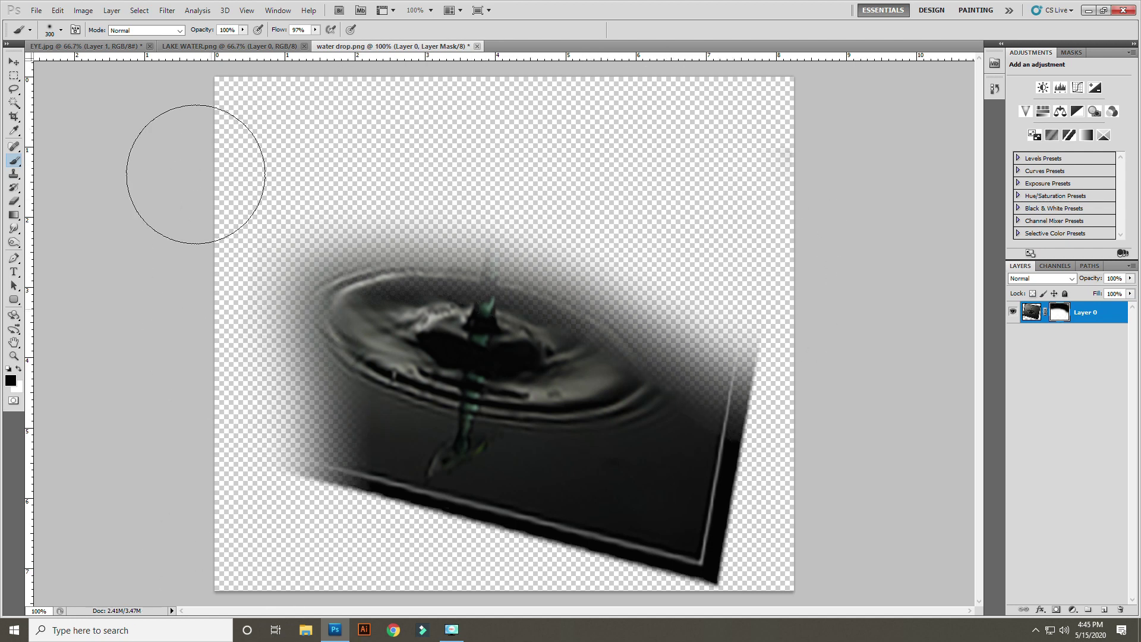
{"action": "mouse_move", "coordinate": [196, 173]}
{"action": "left_mouse_down"}
{"action": "mouse_move", "coordinate": [232, 400]}
{"action": "mouse_move", "coordinate": [537, 503]}
{"action": "mouse_move", "coordinate": [830, 344]}
{"action": "mouse_move", "coordinate": [766, 288]}
{"action": "mouse_move", "coordinate": [701, 573]}
{"action": "mouse_move", "coordinate": [723, 543]}
{"action": "left_mouse_up"}
{"action": "left_click_drag", "start_coordinate": [413, 148], "coordinate": [640, 191]}
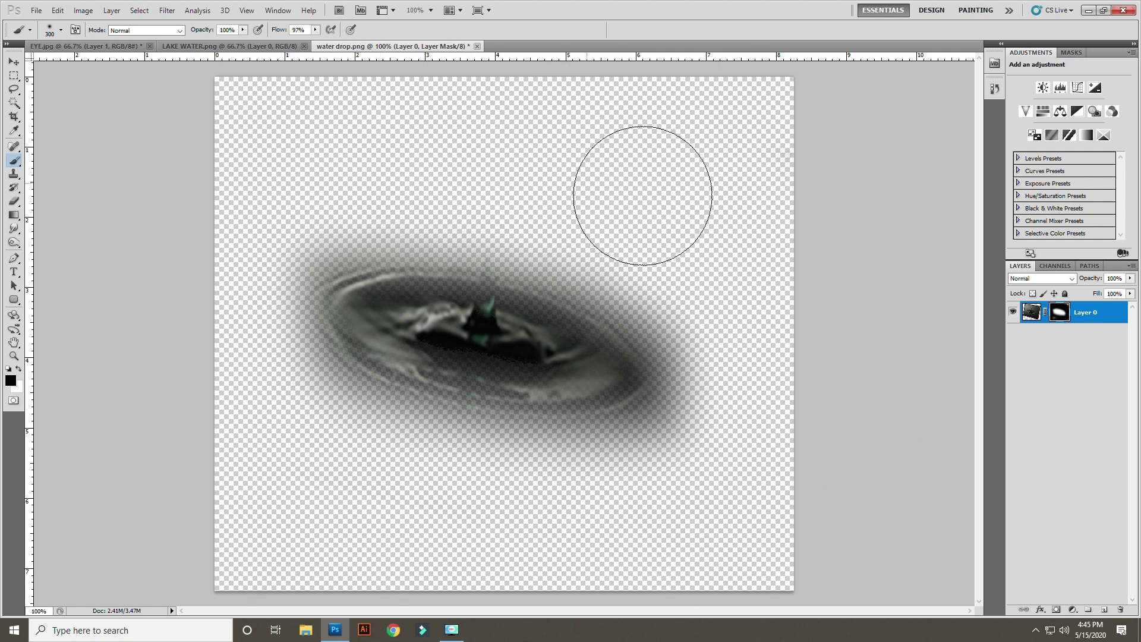
- Drag the masked water drop into EYE.jpg as Layer 2
{"action": "key", "text": "ctrl+shift+s"}
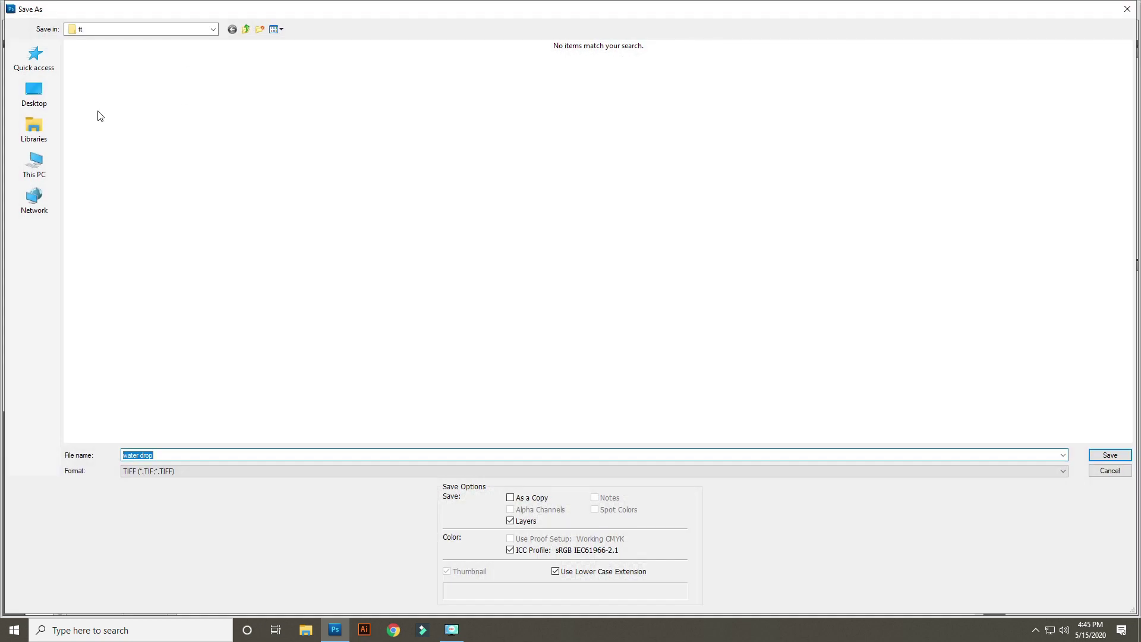
{"action": "key", "text": "Escape"}
{"action": "key", "text": "v"}
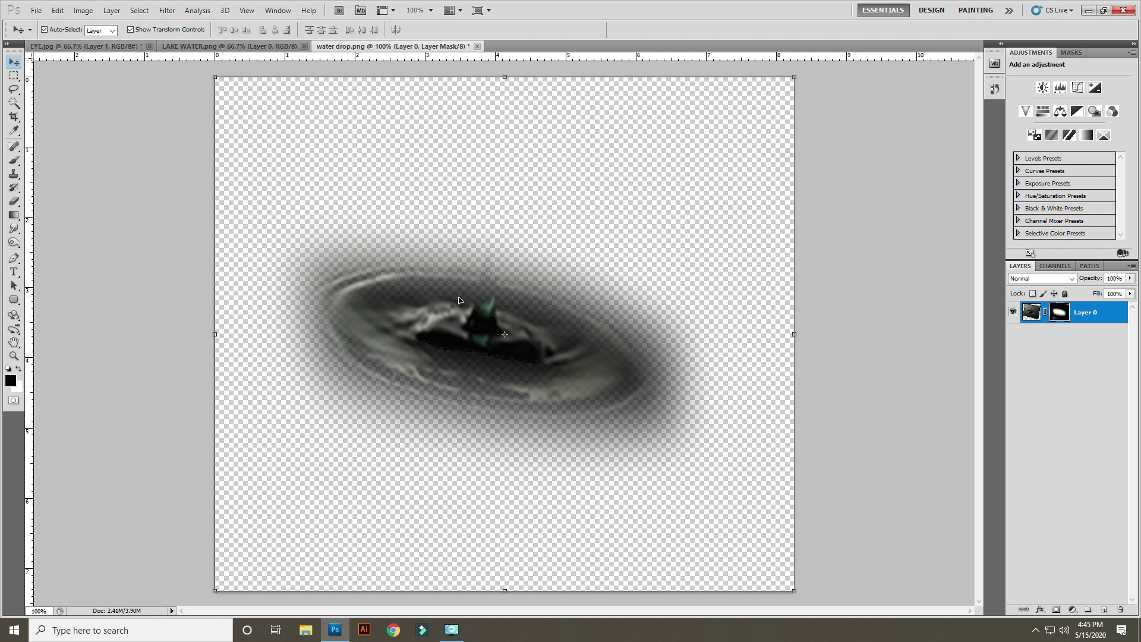
{"action": "mouse_move", "coordinate": [475, 333]}
{"action": "left_mouse_down"}
{"action": "mouse_move", "coordinate": [80, 49]}
{"action": "mouse_move", "coordinate": [453, 384]}
{"action": "left_mouse_up"}
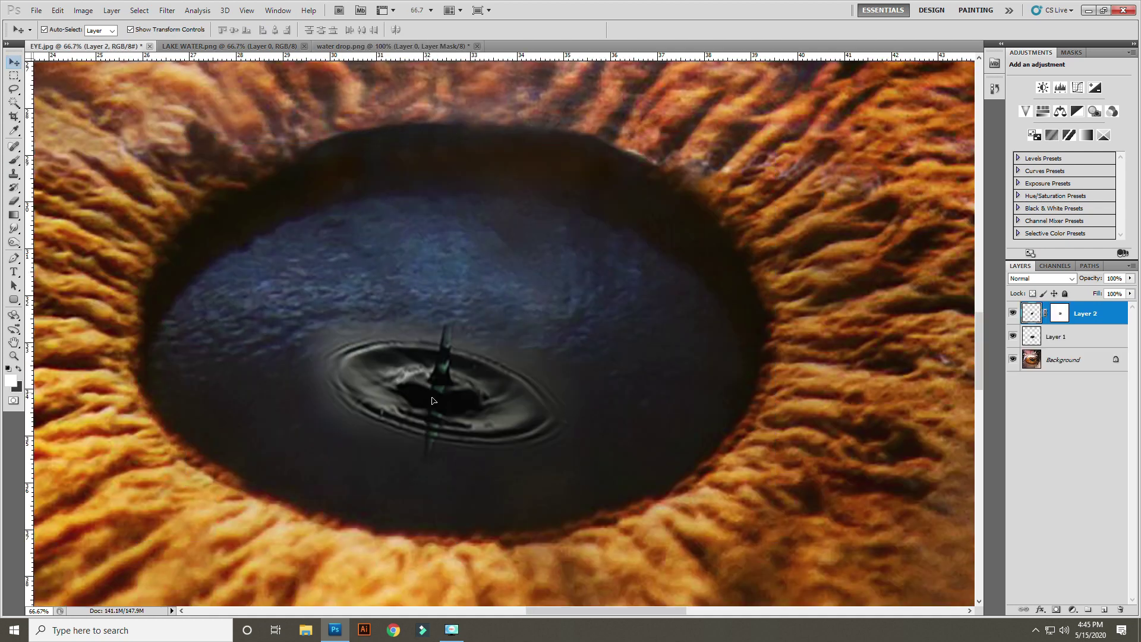
- Set Layer 2's blend mode to Lighten at 40% opacity
{"action": "left_click", "coordinate": [1065, 279]}
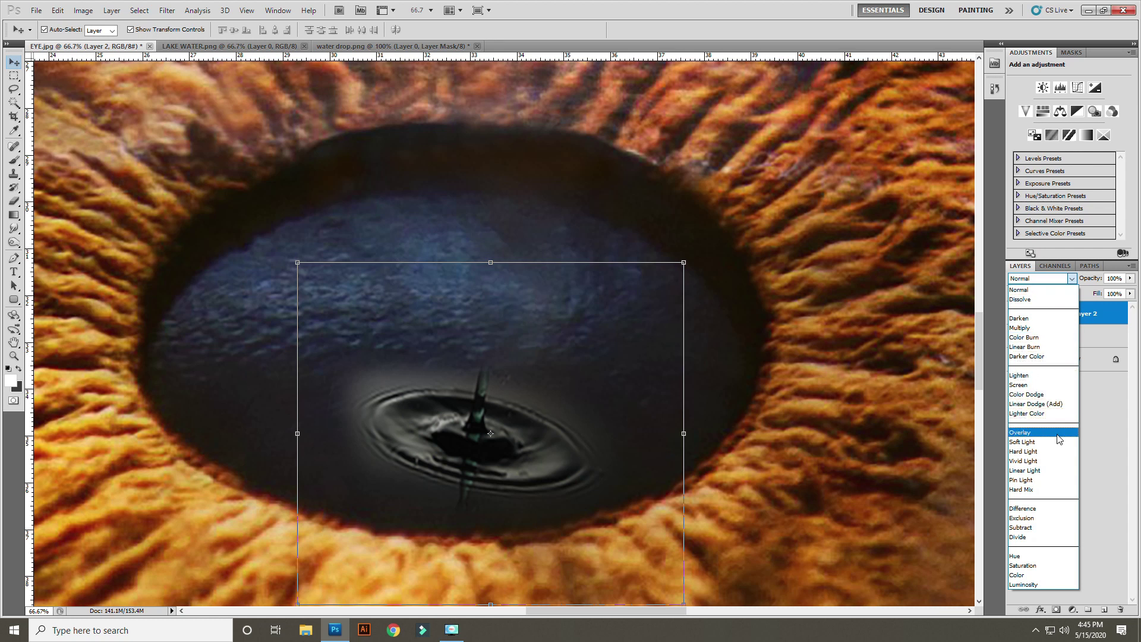
{"action": "left_click", "coordinate": [1037, 328]}
{"action": "key", "text": "Down"}
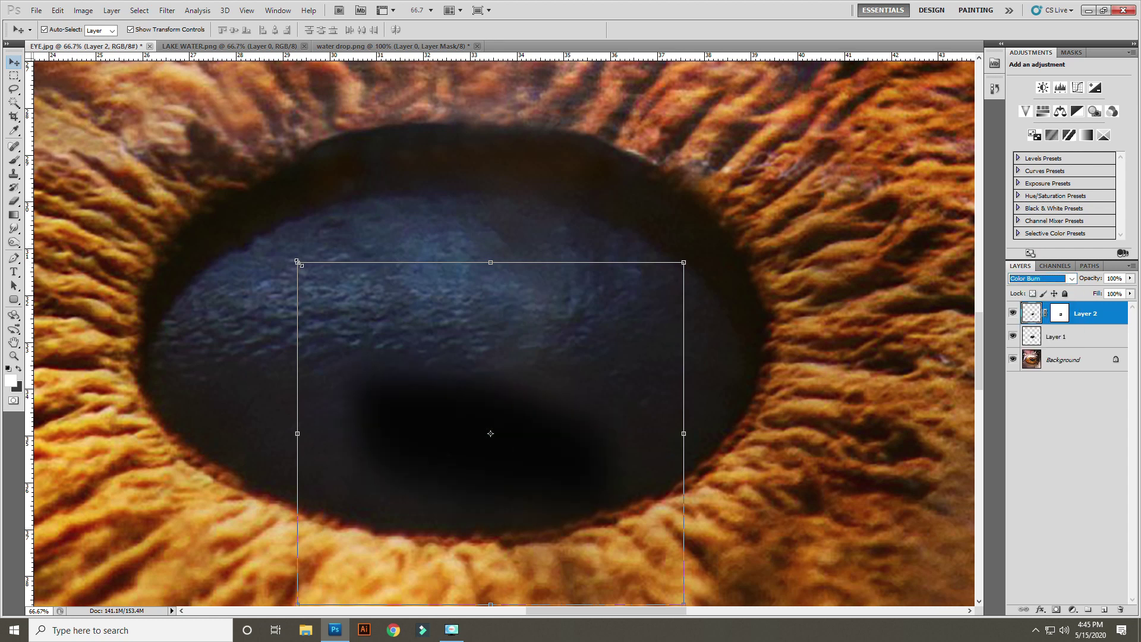
{"action": "key", "text": "Down"}
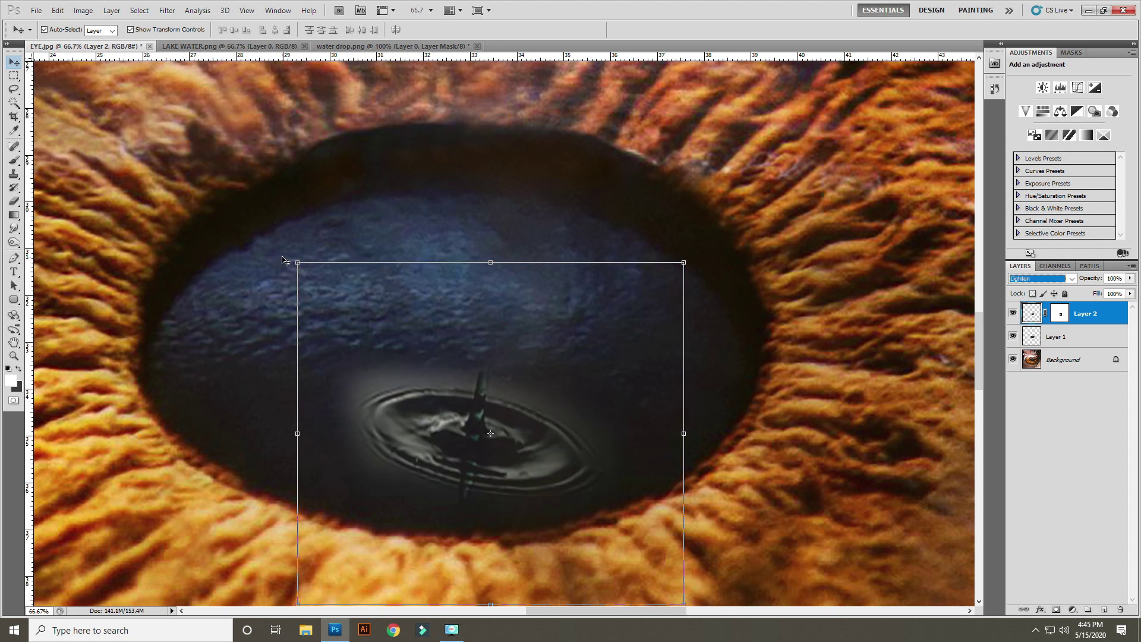
{"action": "key", "text": "Return"}
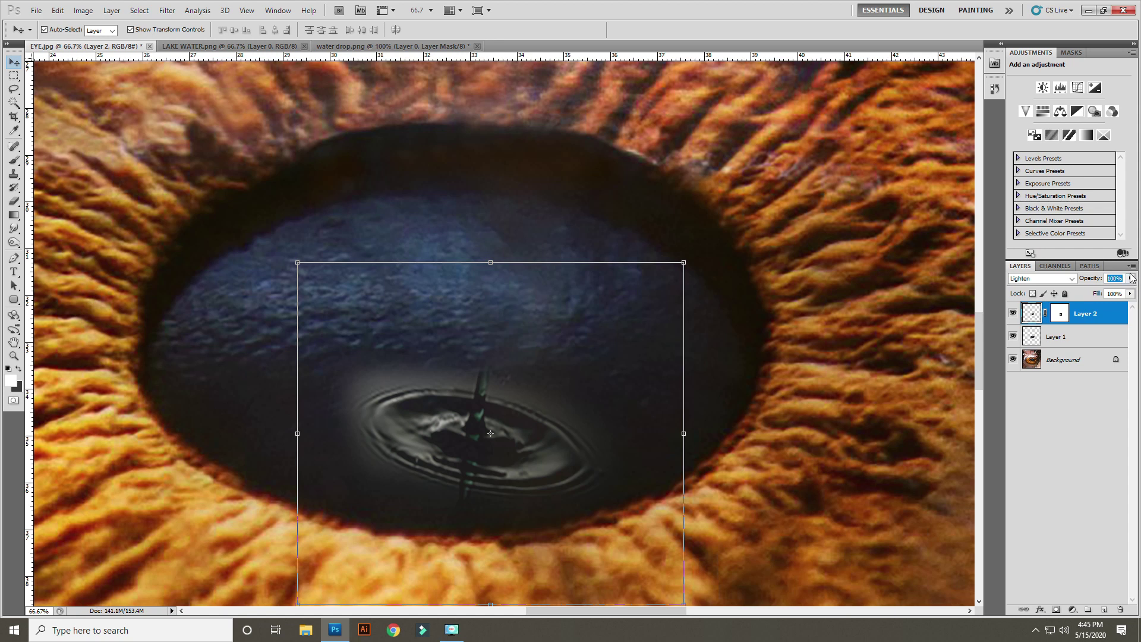
{"action": "left_click", "coordinate": [1129, 278]}
{"action": "left_click_drag", "start_coordinate": [1101, 291], "coordinate": [1095, 290]}
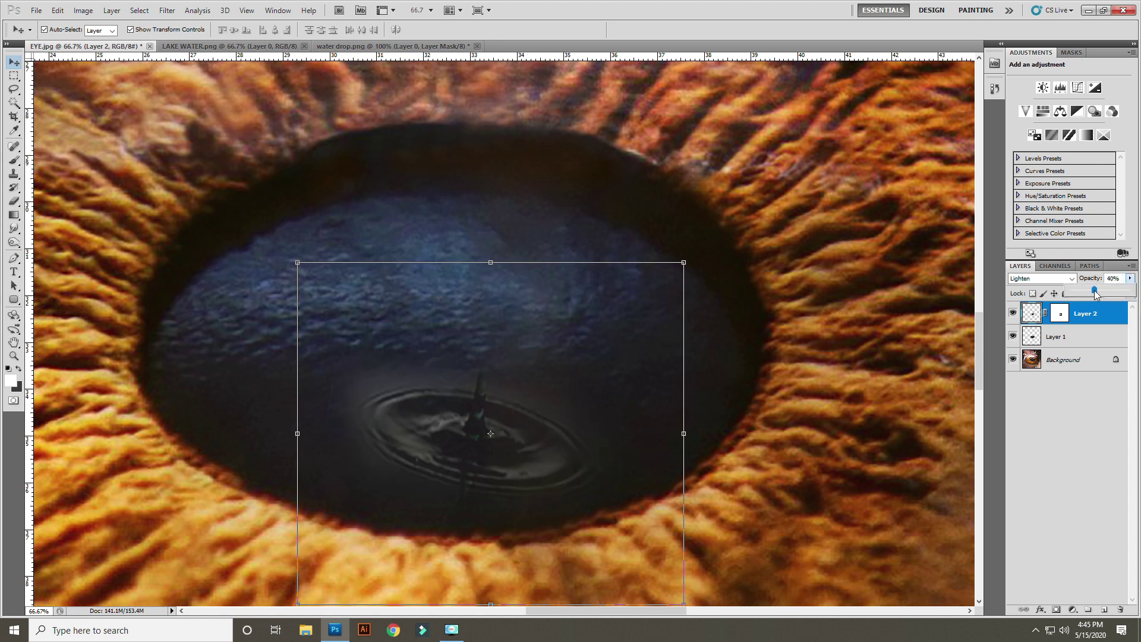
- Rotate the splash about -11°, shrink it and commit it in the lower pupil
{"action": "left_click_drag", "start_coordinate": [294, 262], "coordinate": [252, 297]}
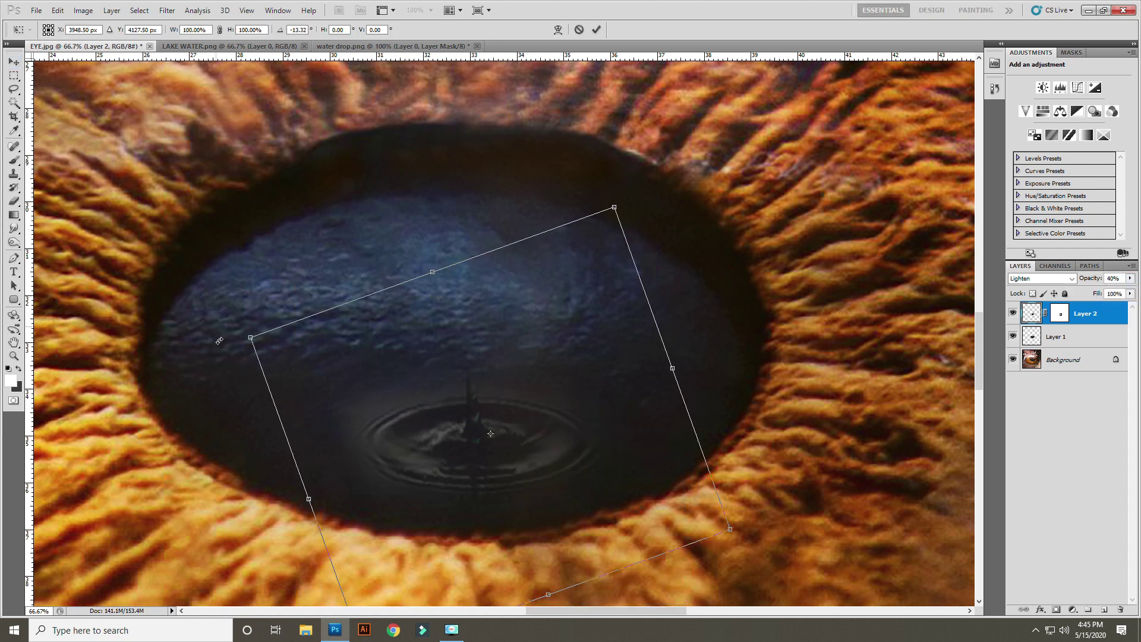
{"action": "left_click_drag", "start_coordinate": [309, 321], "coordinate": [442, 400]}
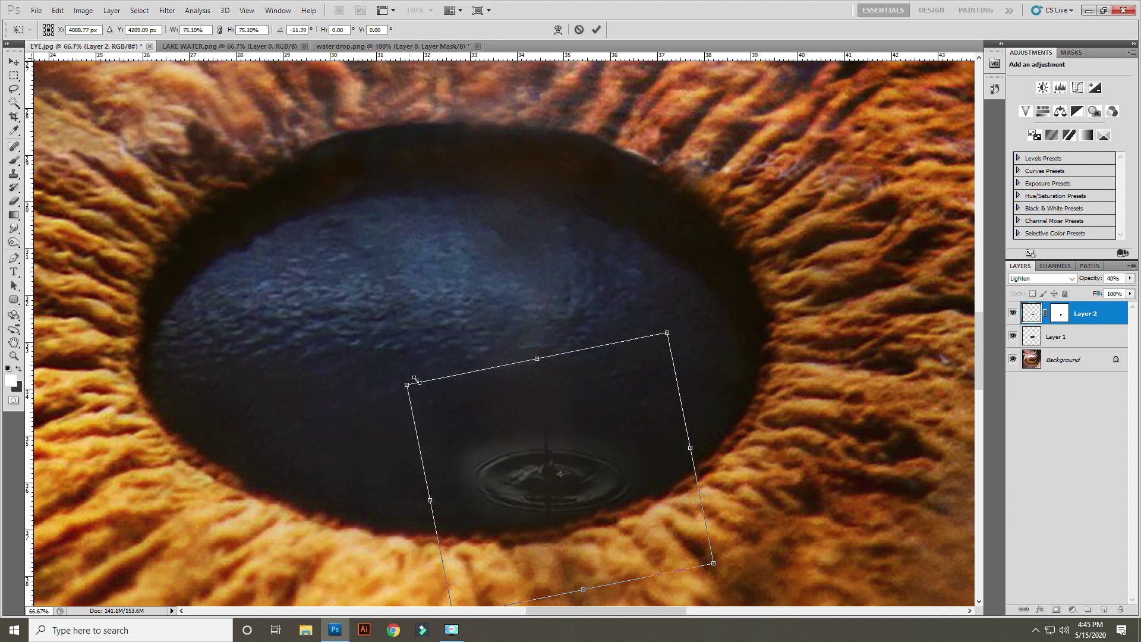
{"action": "left_click_drag", "start_coordinate": [556, 444], "coordinate": [384, 438]}
{"action": "key", "text": "Return"}
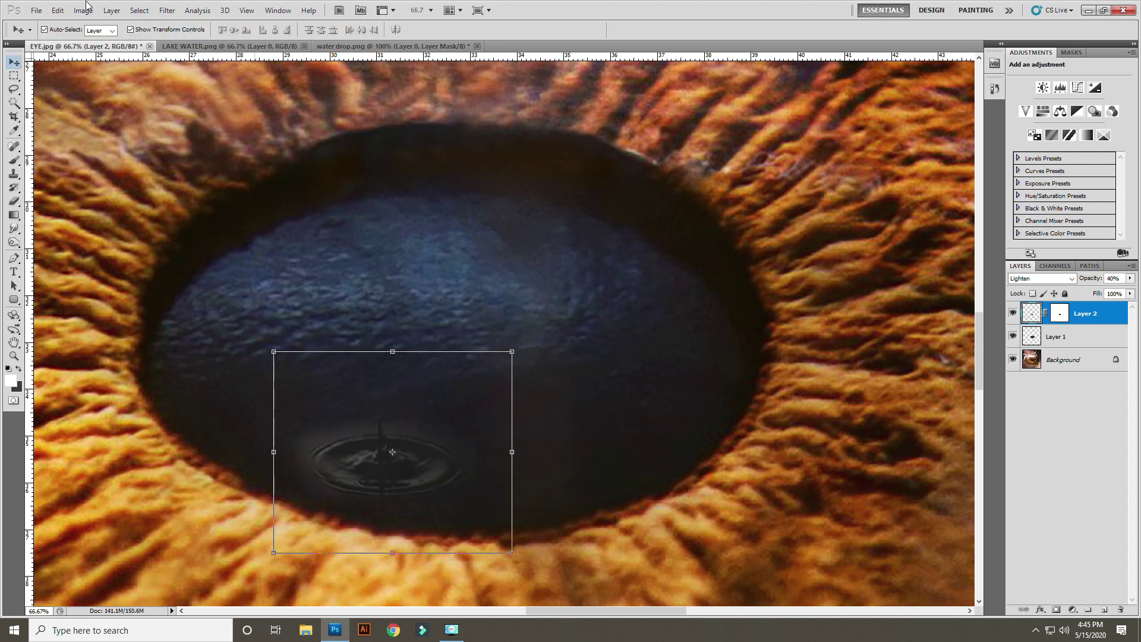
- Open the LORD SHIVA A image
{"action": "left_click", "coordinate": [35, 10]}
{"action": "left_click", "coordinate": [45, 34]}
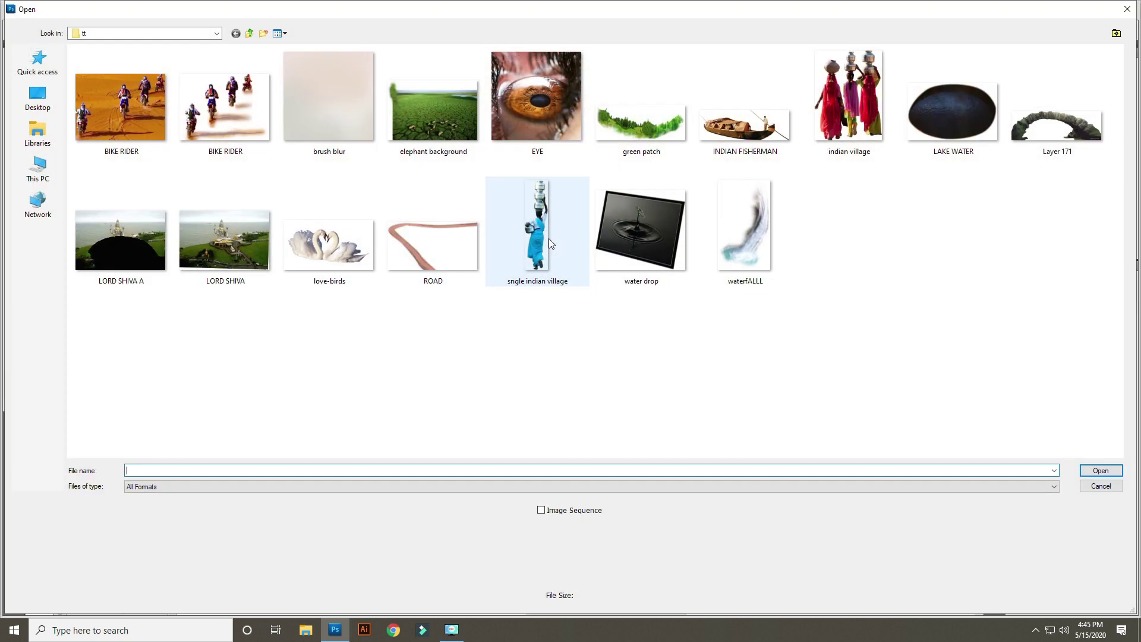
{"action": "left_click", "coordinate": [548, 238]}
{"action": "key", "text": "Up"}
{"action": "key", "text": "Left"}
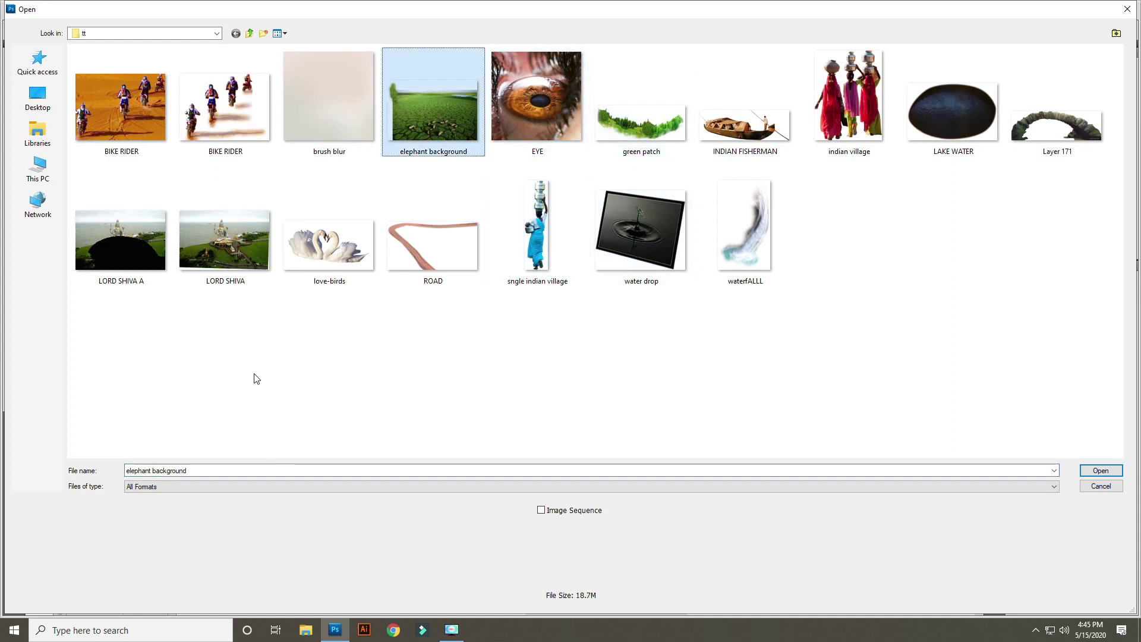
{"action": "key", "text": "Left"}
{"action": "key", "text": "Left"}
{"action": "key", "text": "Down"}
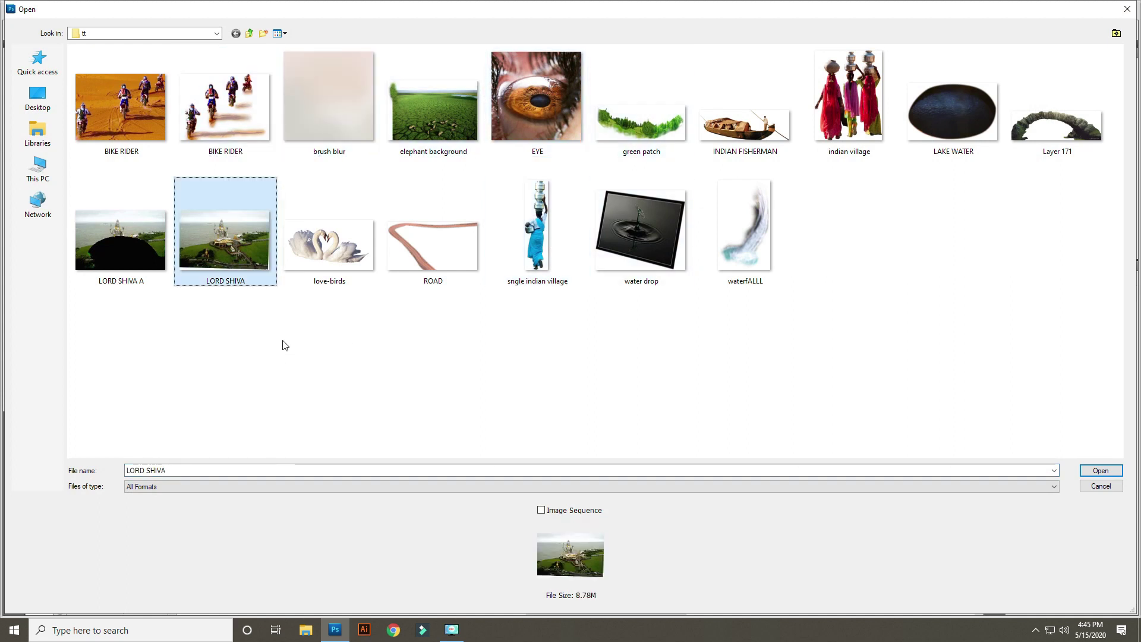
{"action": "key", "text": "Left"}
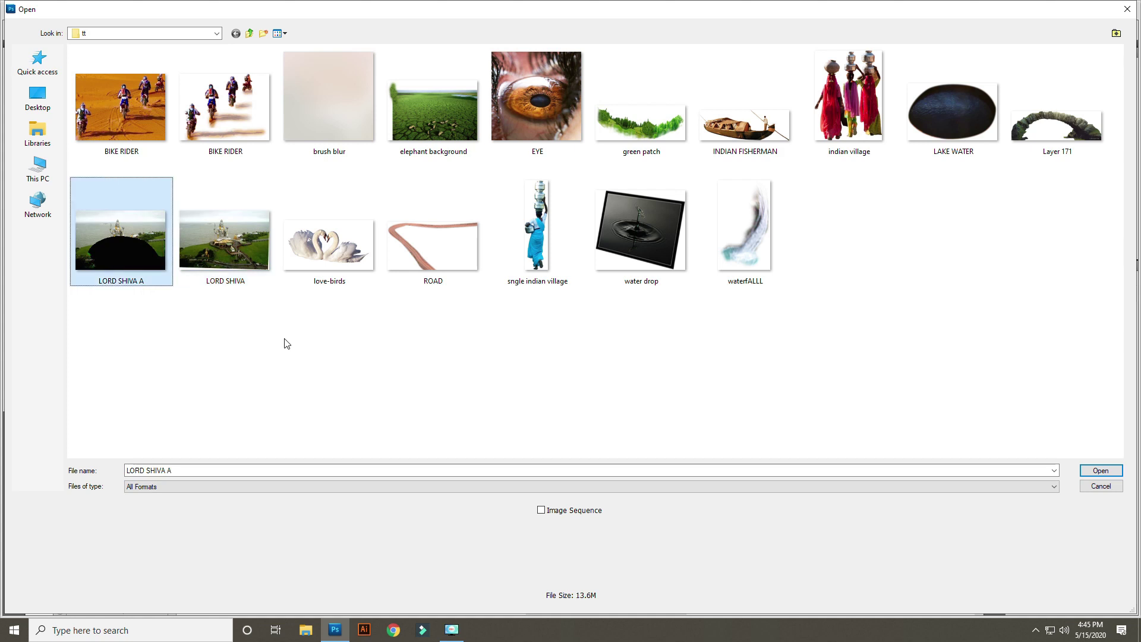
{"action": "key", "text": "Return"}
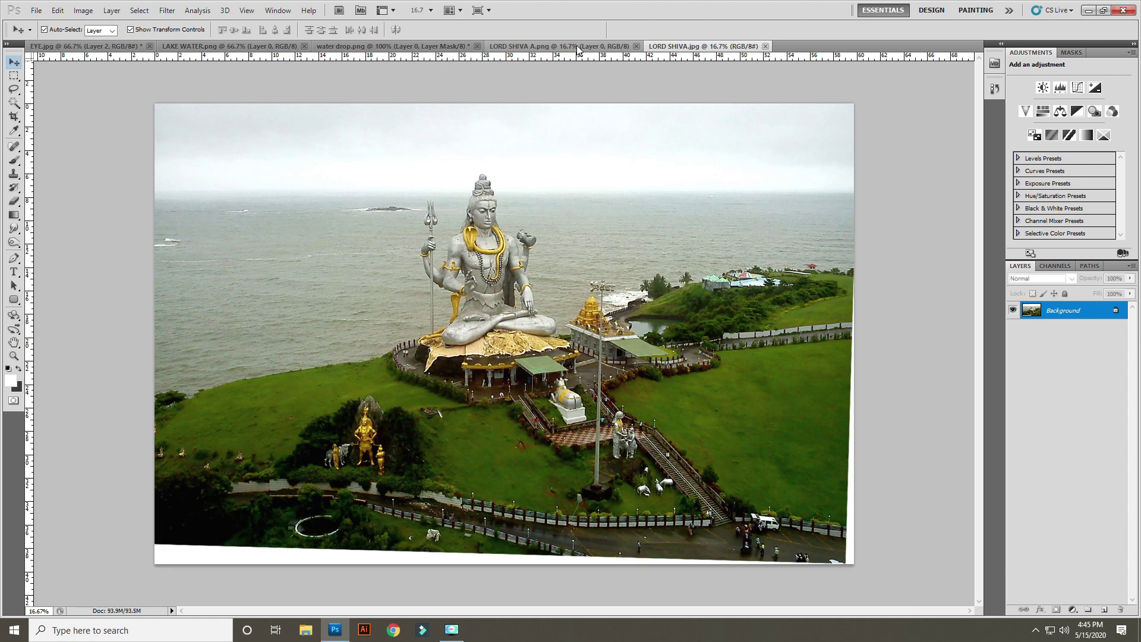
- Drag the Shiva seascape into the eye composite as Layer 3 and nudge it left
{"action": "left_click", "coordinate": [577, 48]}
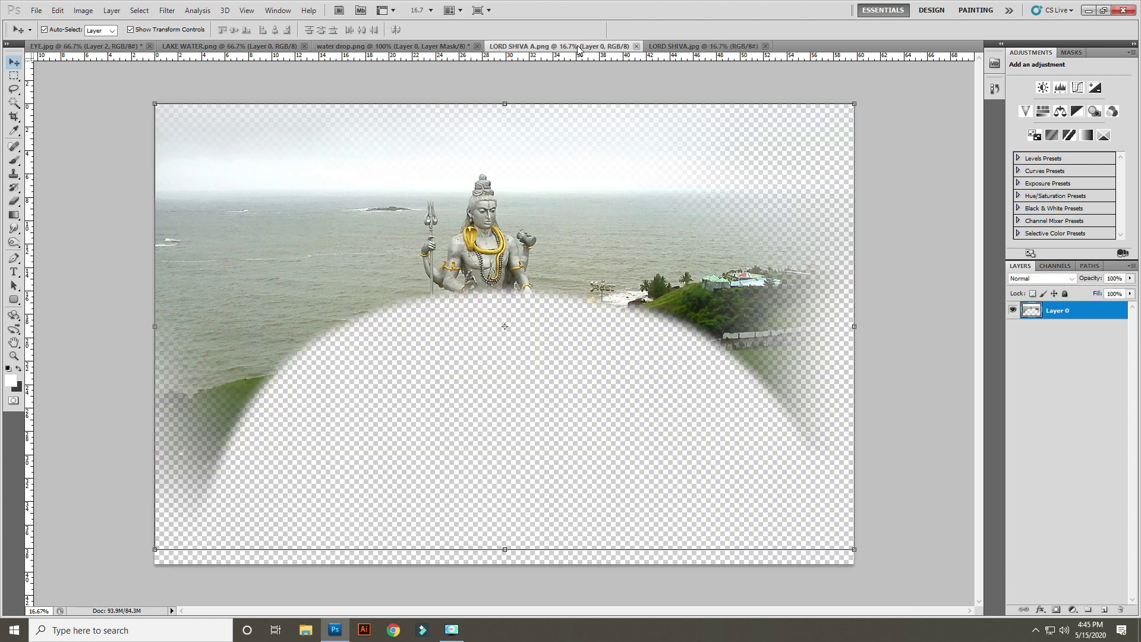
{"action": "left_click_drag", "start_coordinate": [407, 209], "coordinate": [242, 136]}
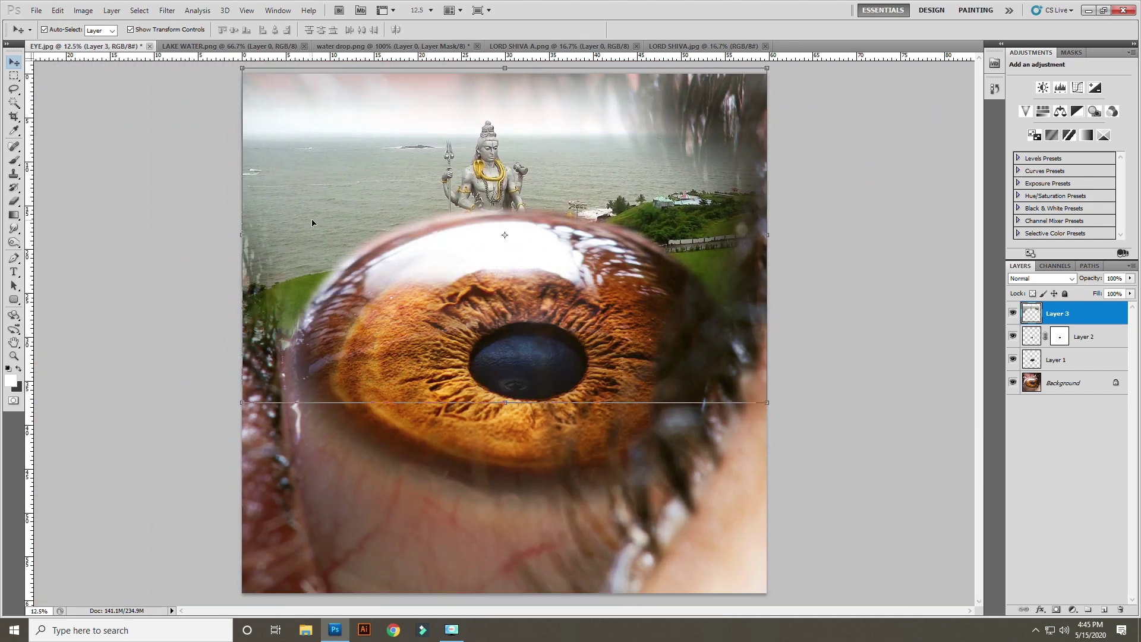
{"action": "left_click_drag", "start_coordinate": [313, 223], "coordinate": [309, 229]}
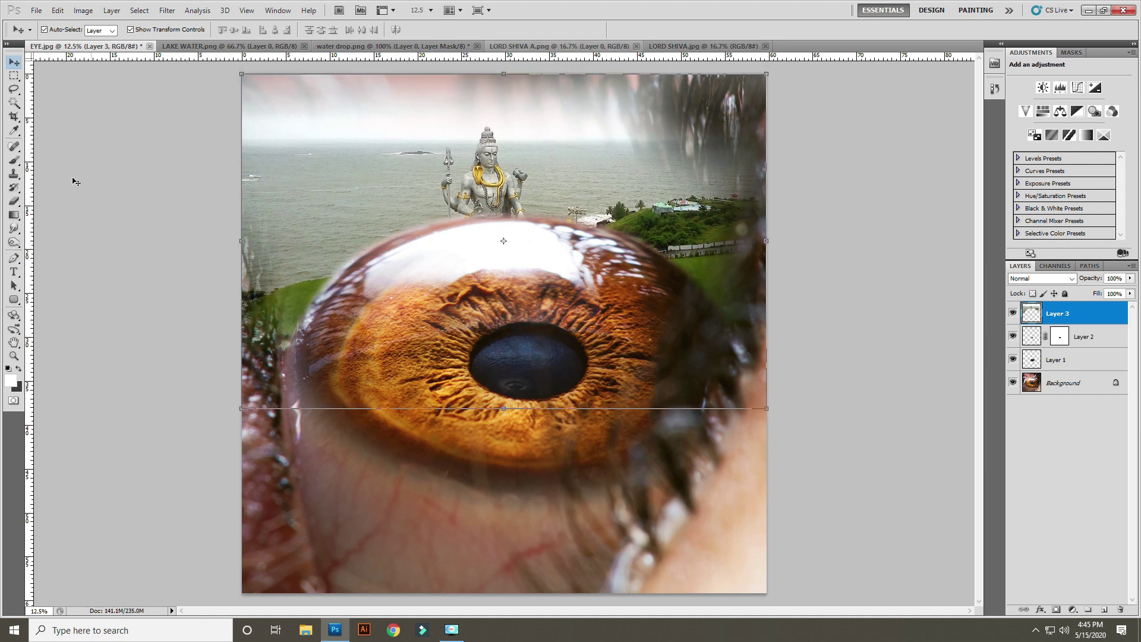
{"action": "left_click", "coordinate": [117, 174]}
- Open both BIKE RIDER files together
{"action": "key", "text": "ctrl+o"}
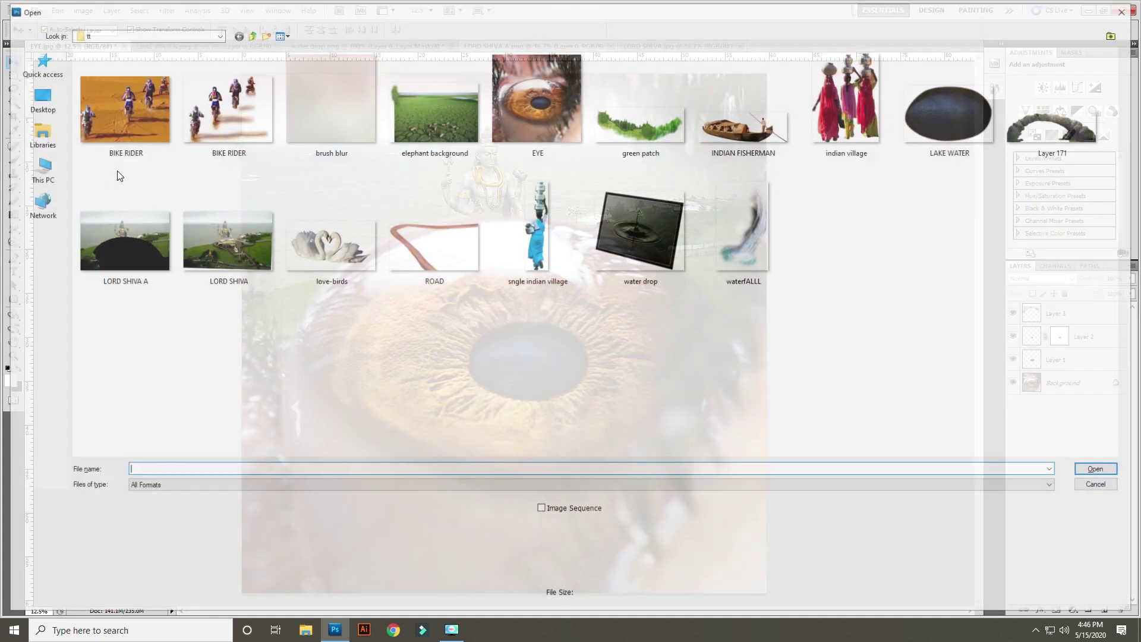
{"action": "left_click", "coordinate": [136, 104]}
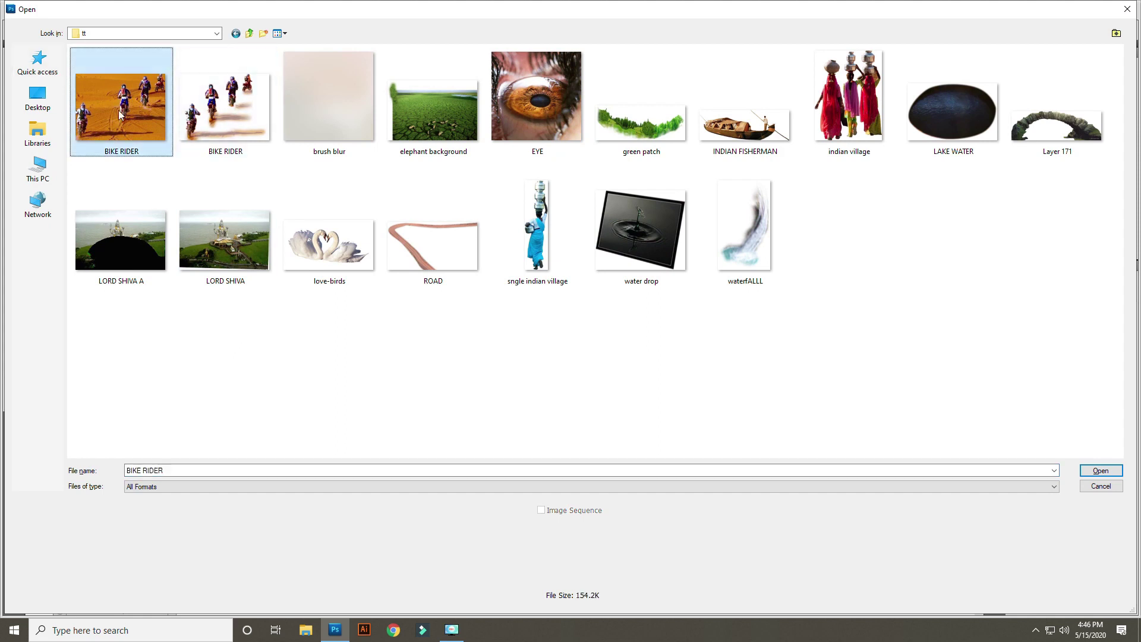
{"action": "left_click", "coordinate": [244, 113], "text": "ctrl"}
{"action": "key", "text": "Return"}
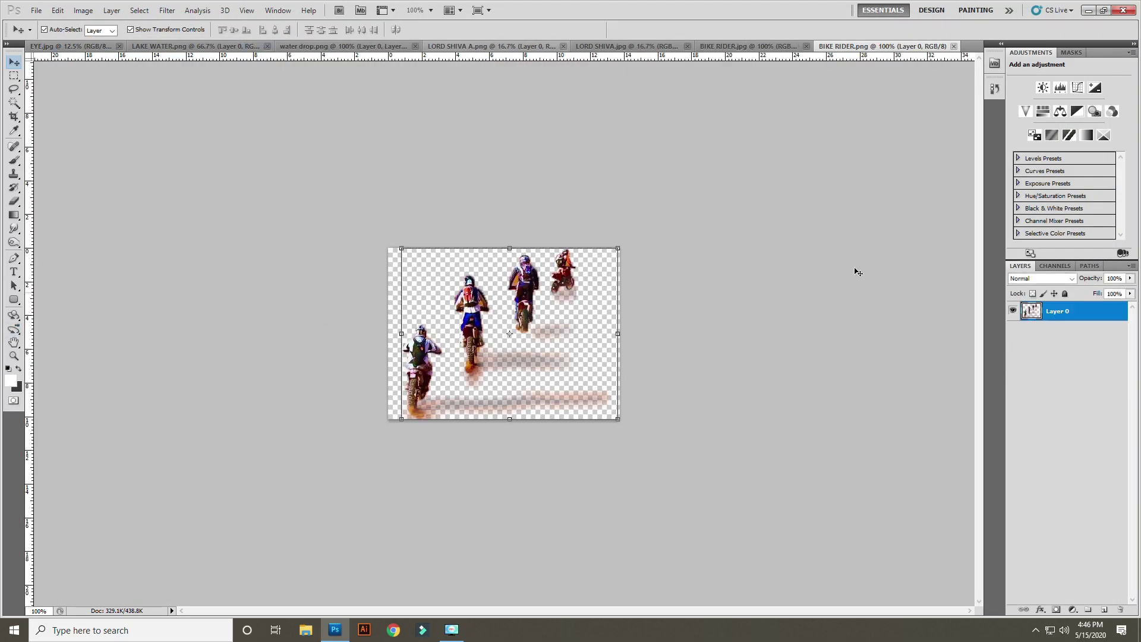
{"action": "left_click", "coordinate": [756, 46]}
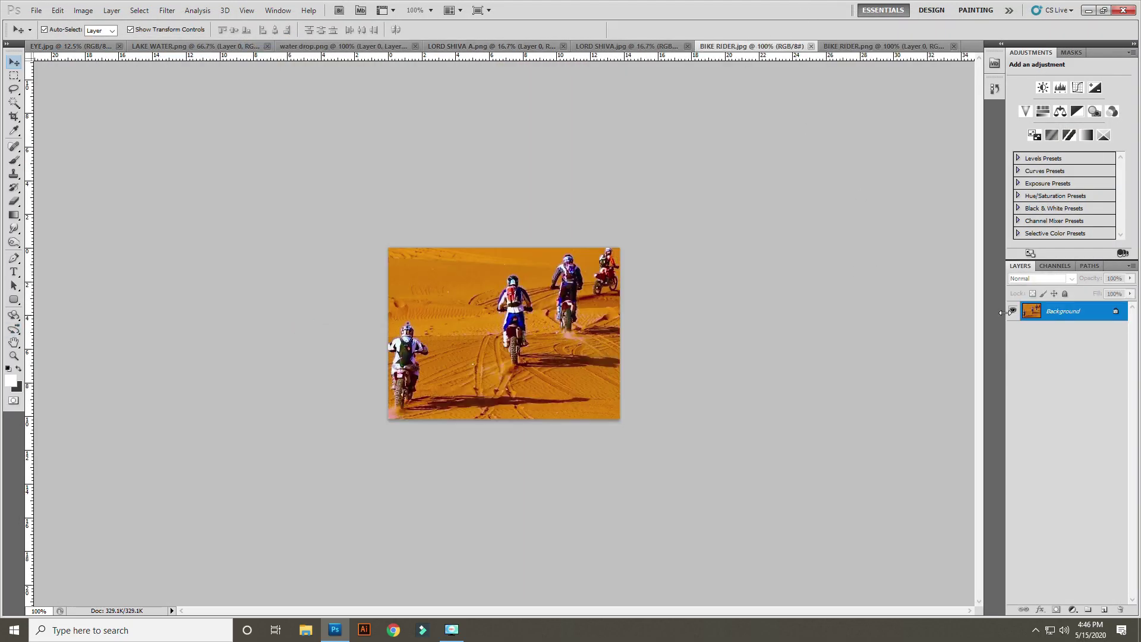
- Bring the cut-out bikers into EYE.jpg as Layer 4, scale ~323%, and nudge them up
{"action": "left_click", "coordinate": [878, 47]}
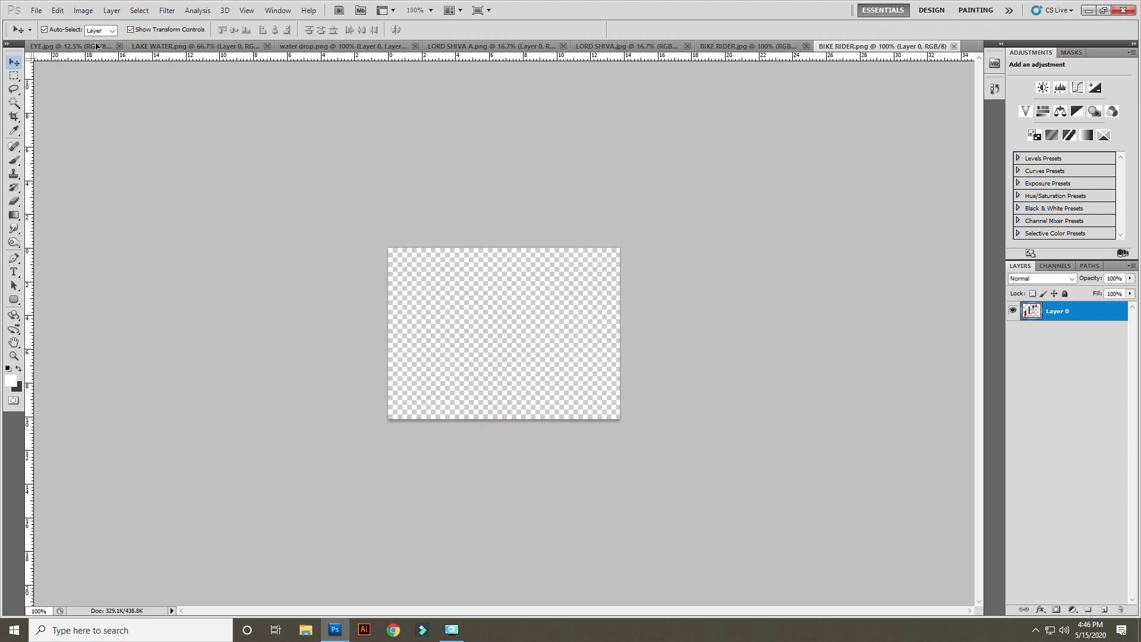
{"action": "left_click", "coordinate": [76, 48]}
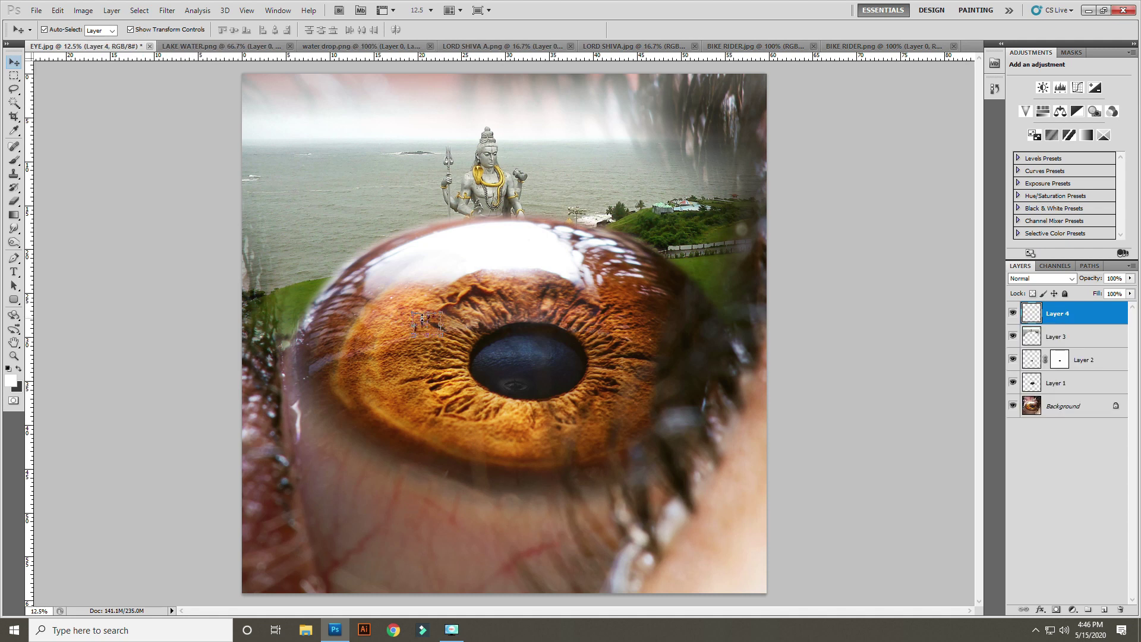
{"action": "left_click_drag", "start_coordinate": [414, 334], "coordinate": [351, 383]}
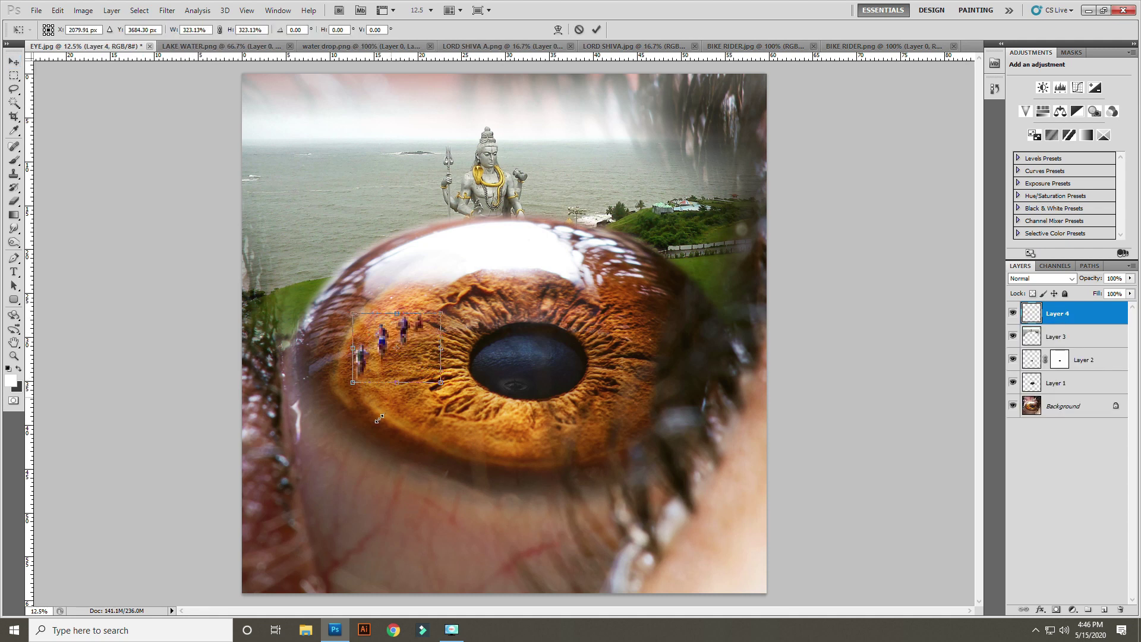
{"action": "key", "text": "Return"}
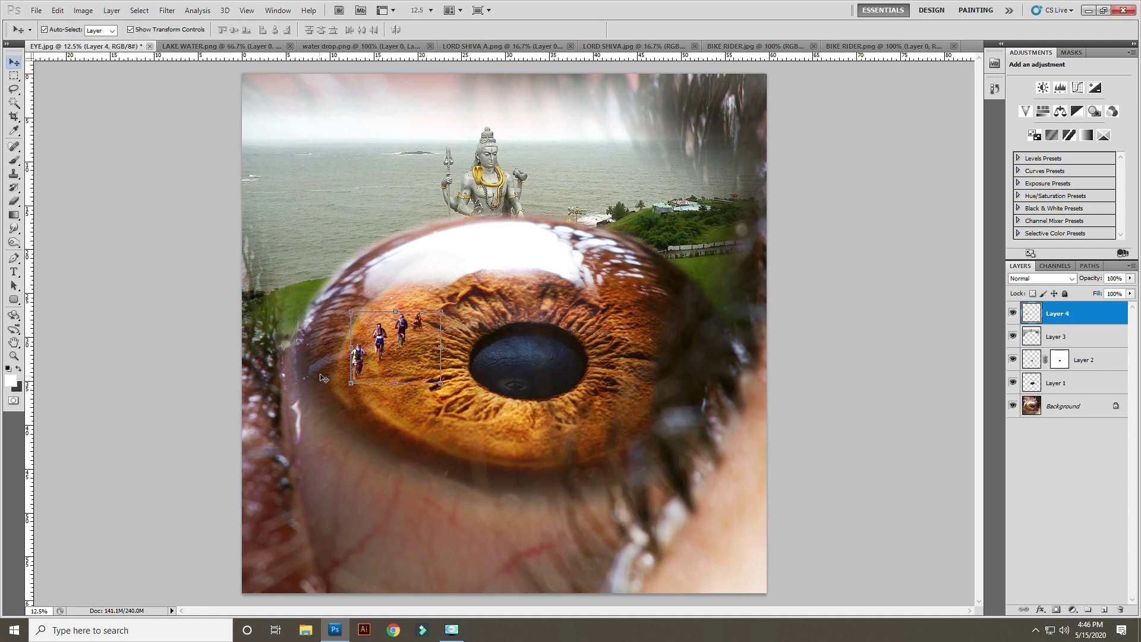
{"action": "key", "text": "shift+Up"}
{"action": "key", "text": "shift+Up"}
{"action": "key", "text": "shift+Up"}
{"action": "key", "text": "shift+Up"}
{"action": "key", "text": "shift+Up"}
{"action": "key", "text": "shift+Up"}
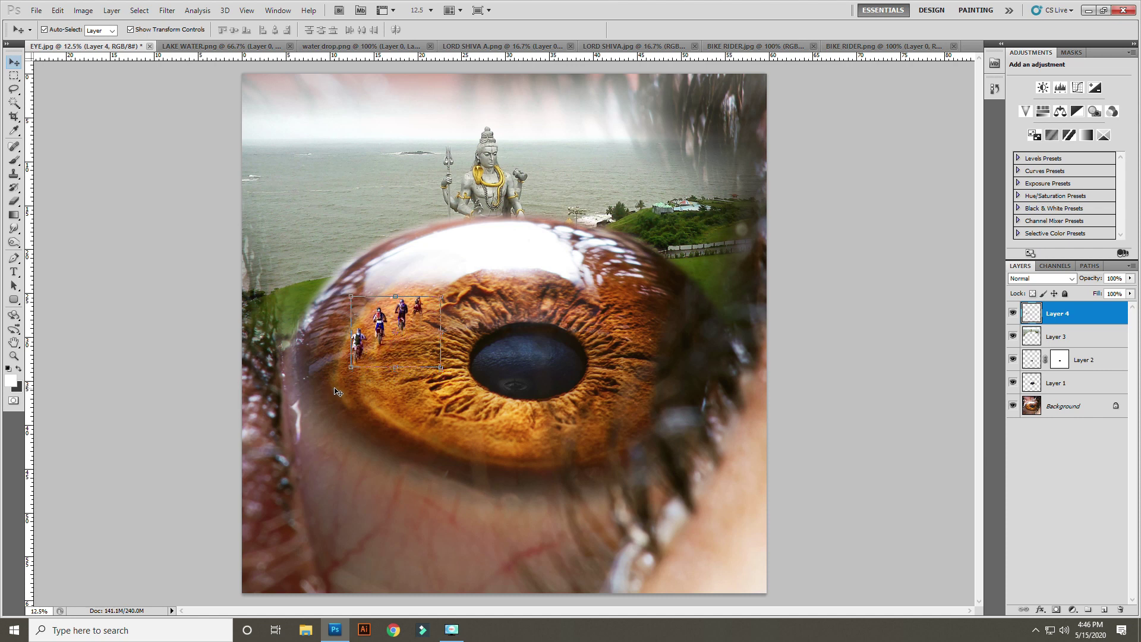
- Delete both BIKE RIDER files in the Open dialog and open elephant background.png
{"action": "left_click", "coordinate": [36, 10]}
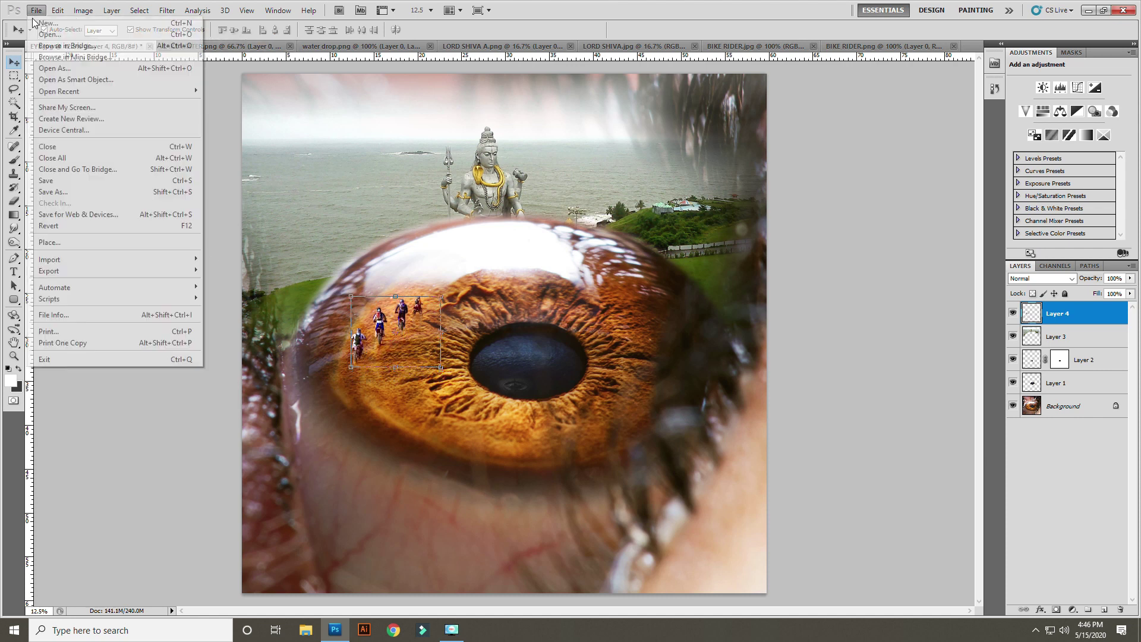
{"action": "left_click", "coordinate": [44, 35]}
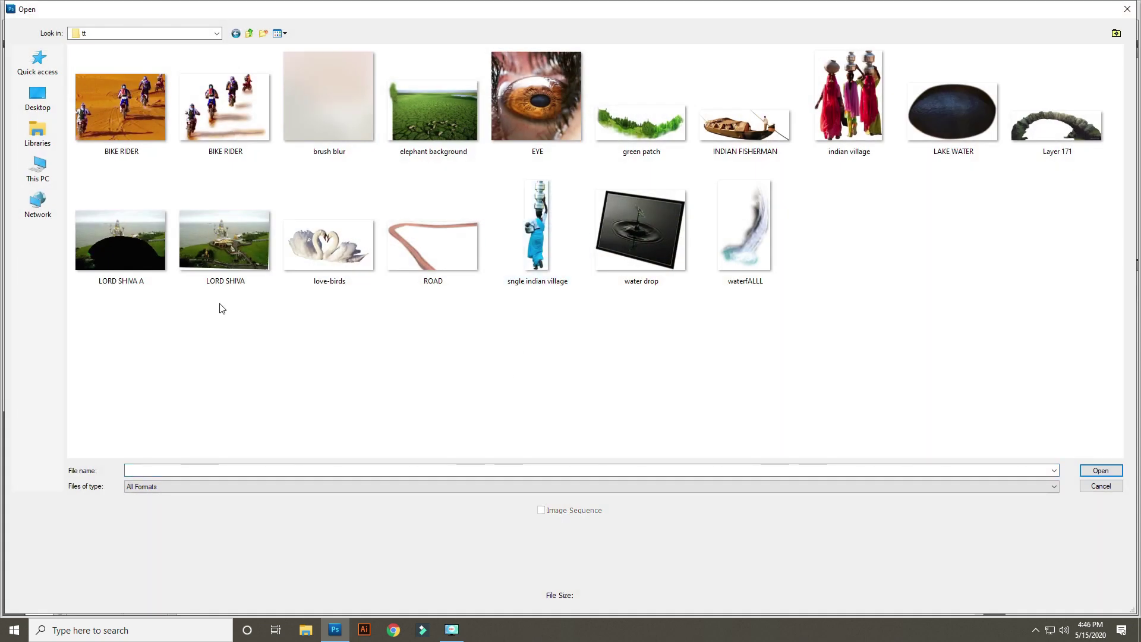
{"action": "left_click", "coordinate": [158, 131]}
{"action": "key", "text": "Delete"}
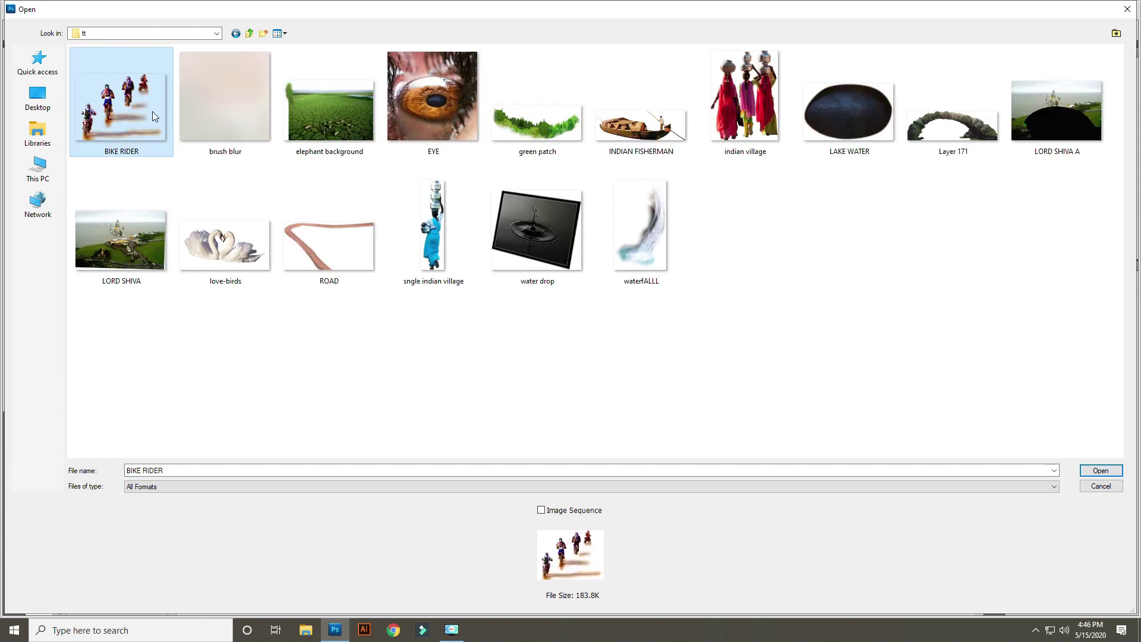
{"action": "key", "text": "Delete"}
{"action": "left_click", "coordinate": [152, 106]}
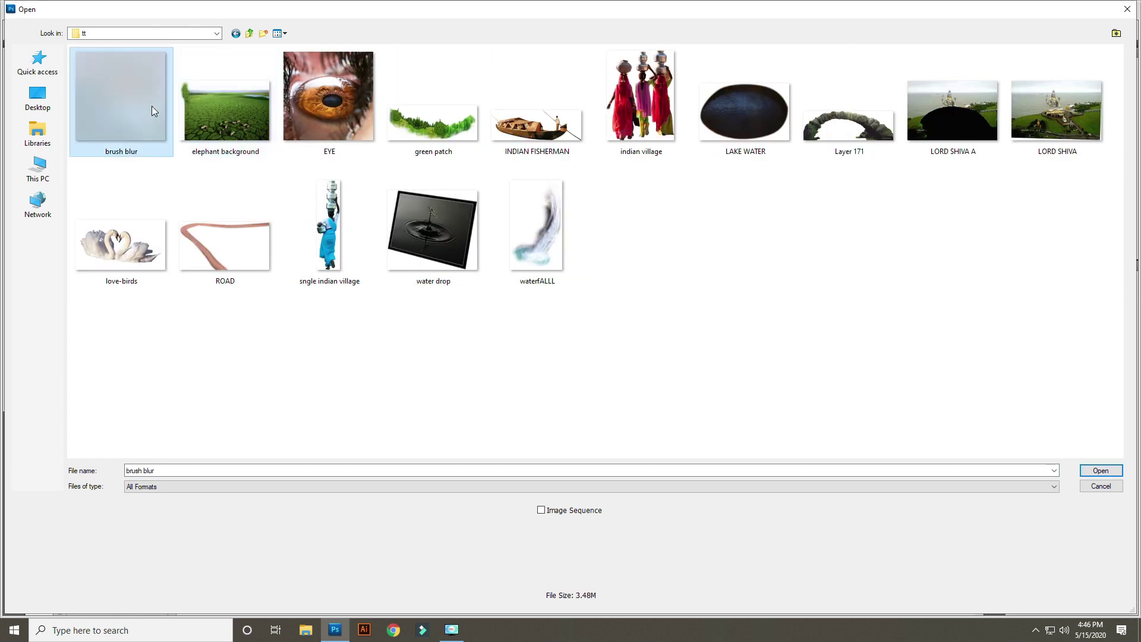
{"action": "double_click", "coordinate": [223, 103]}
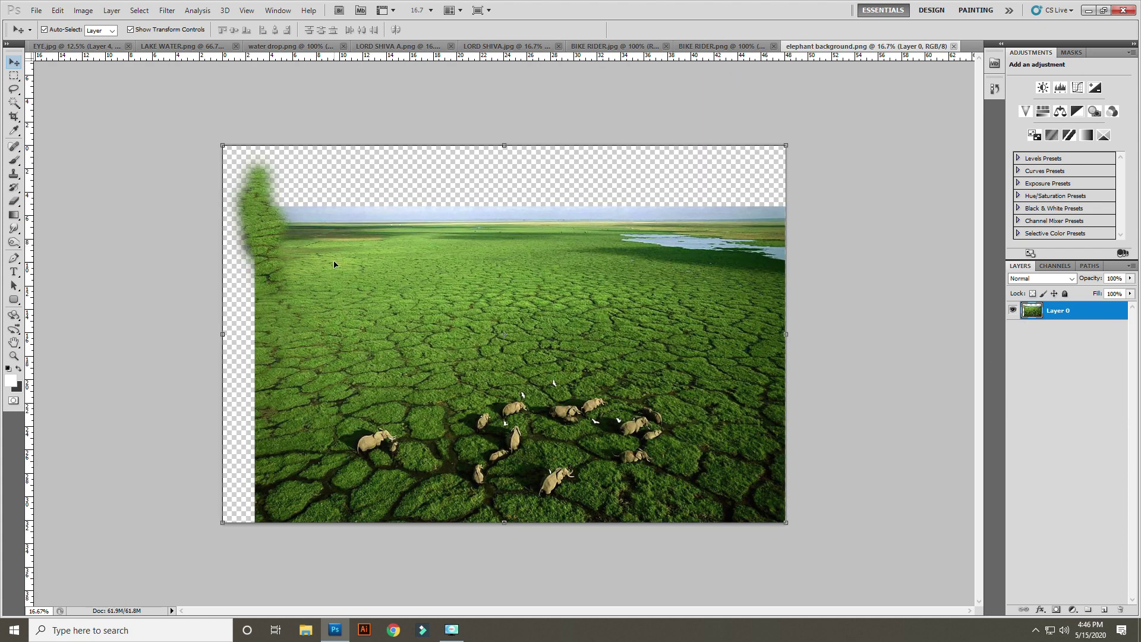
- Drag the elephant field into the composite as Layer 5, resized to about 115%
{"action": "left_click_drag", "start_coordinate": [334, 264], "coordinate": [285, 285]}
{"action": "key", "text": "ctrl+minus"}
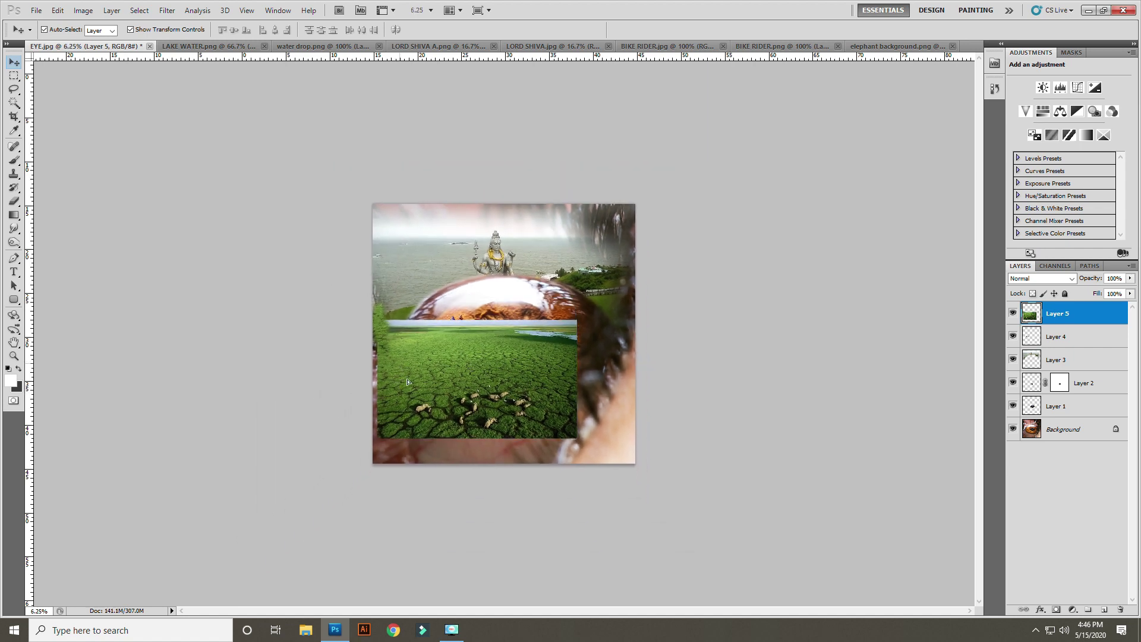
{"action": "left_click_drag", "start_coordinate": [408, 382], "coordinate": [424, 416]}
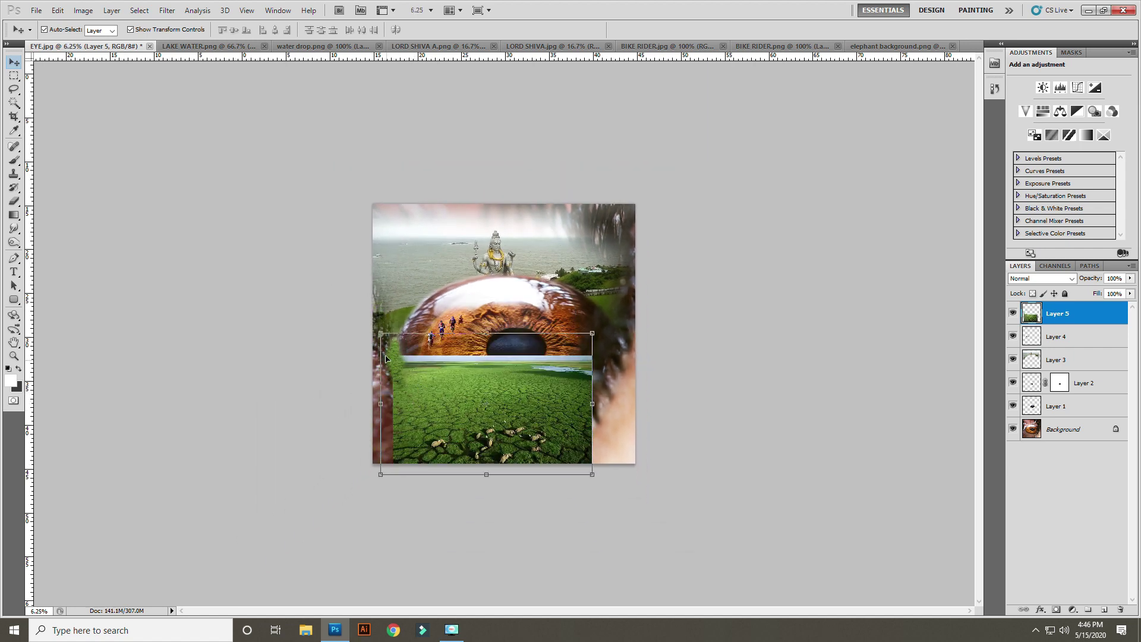
{"action": "left_click_drag", "start_coordinate": [378, 327], "coordinate": [279, 262]}
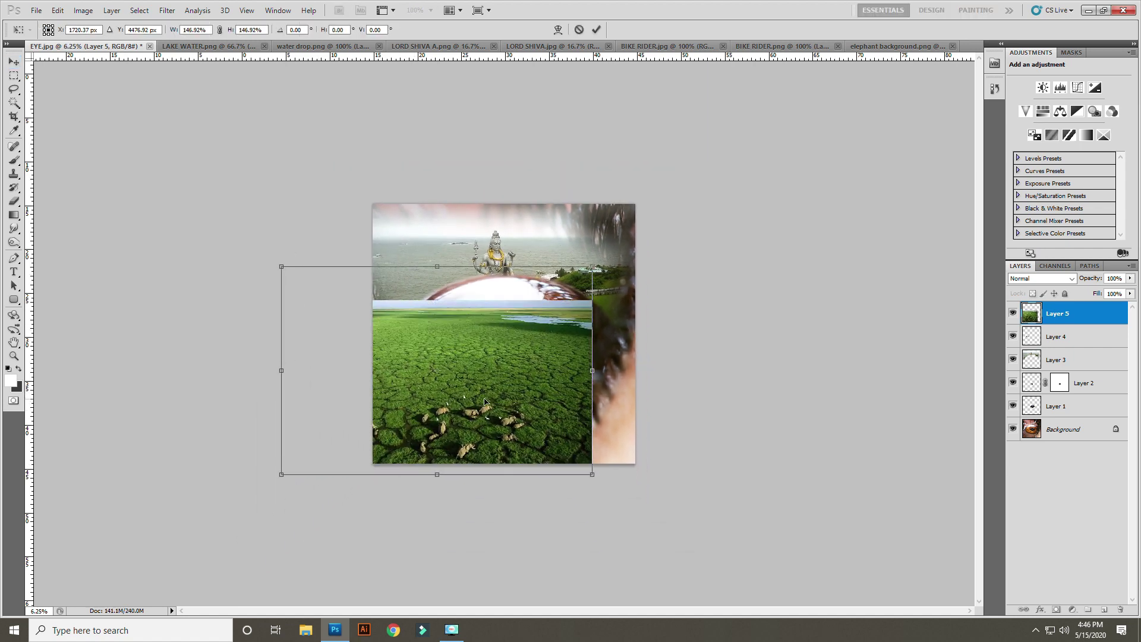
{"action": "mouse_move", "coordinate": [480, 402]}
{"action": "left_mouse_down"}
{"action": "mouse_move", "coordinate": [525, 392]}
{"action": "mouse_move", "coordinate": [451, 368]}
{"action": "left_mouse_up"}
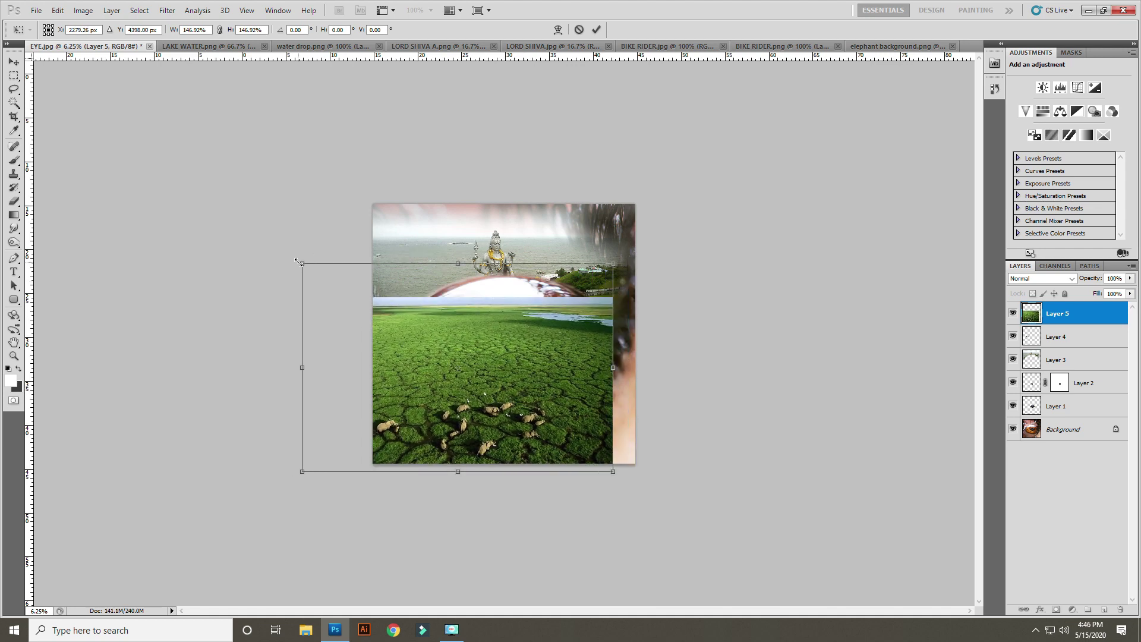
{"action": "left_click_drag", "start_coordinate": [299, 261], "coordinate": [367, 307]}
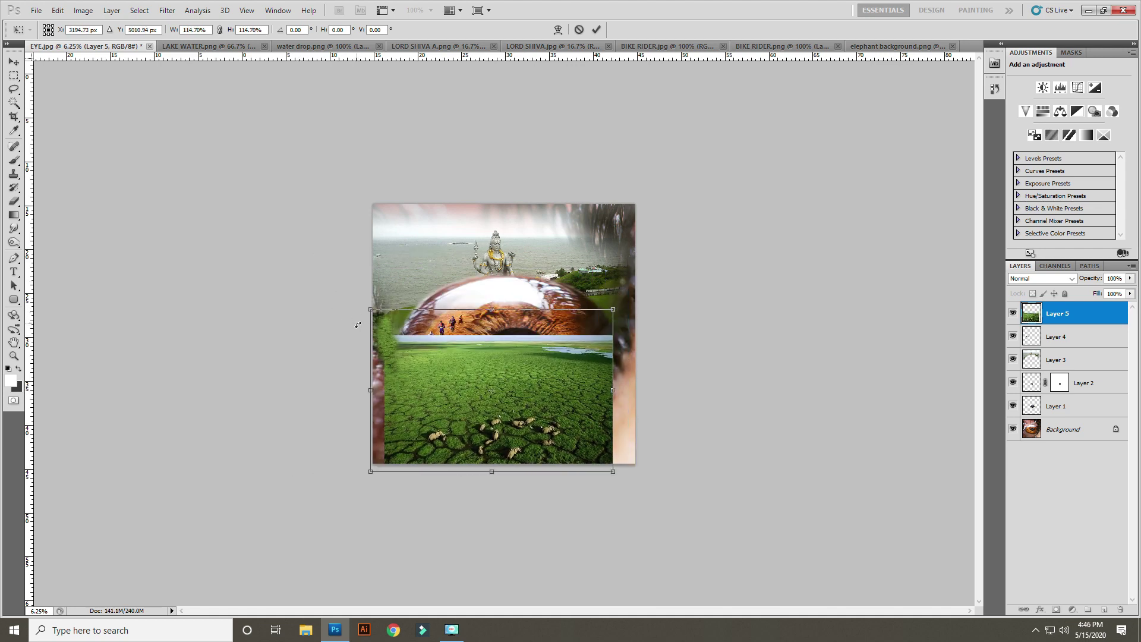
{"action": "key", "text": "Return"}
- Fade Layer 5 to 45% opacity, compare its visibility, and nudge it slightly left
{"action": "key", "text": "5"}
{"action": "key", "text": "ctrl+plus"}
{"action": "key", "text": "ctrl+plus"}
{"action": "key", "text": "ctrl+plus"}
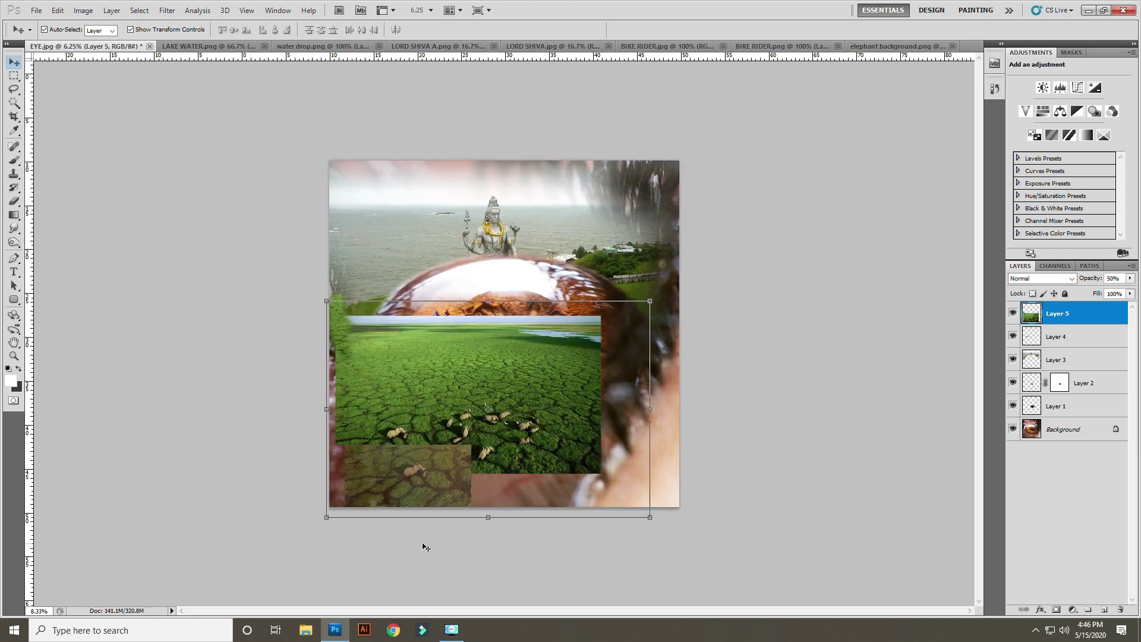
{"action": "scroll", "coordinate": [425, 323], "scroll_direction": "down", "scroll_amount": 5}
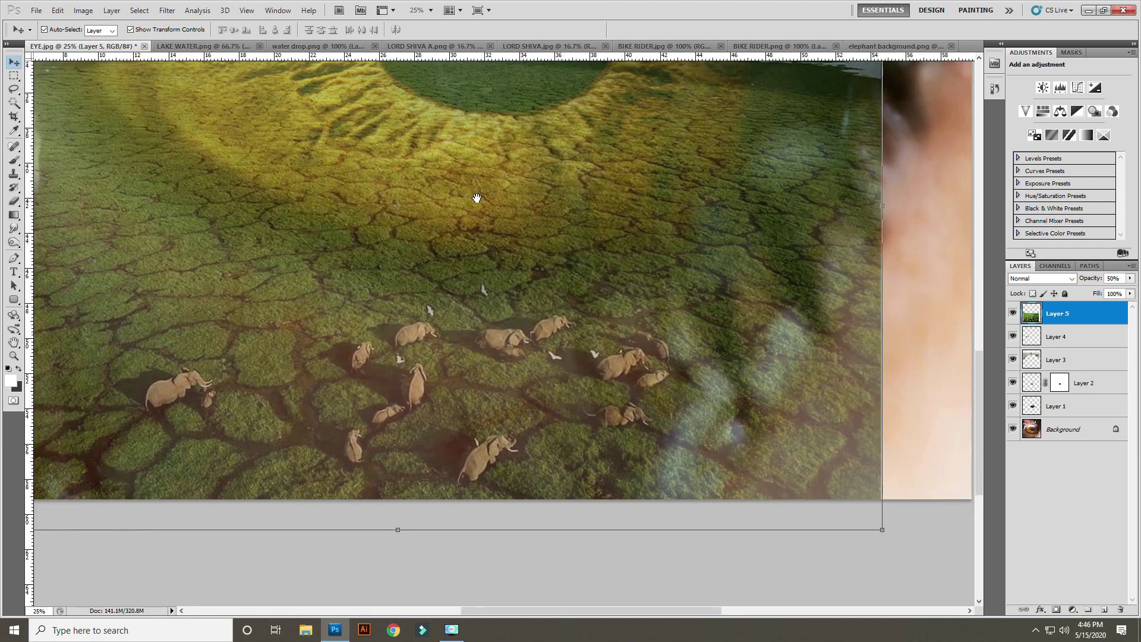
{"action": "left_click_drag", "start_coordinate": [425, 322], "coordinate": [413, 349]}
{"action": "key", "text": "4"}
{"action": "key", "text": "5"}
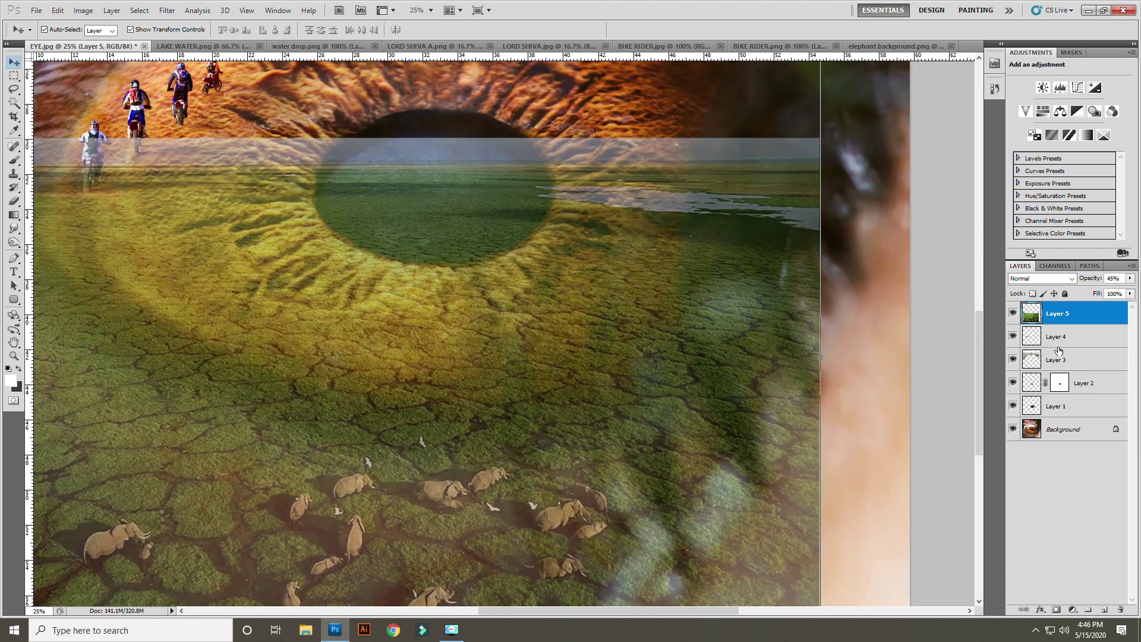
{"action": "left_click", "coordinate": [1013, 314]}
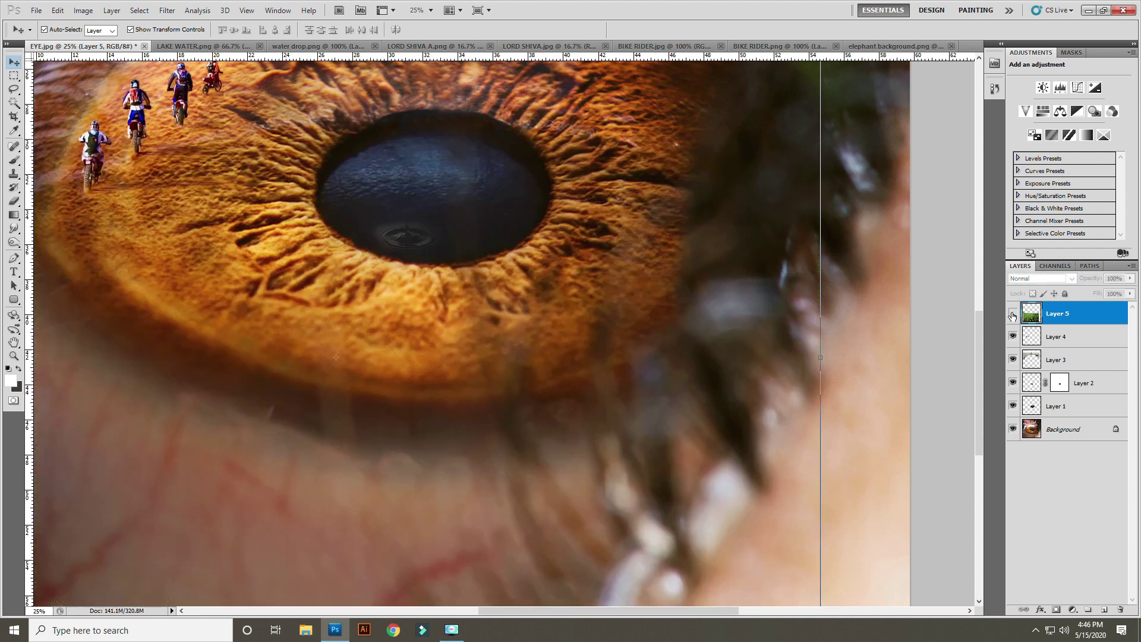
{"action": "left_click", "coordinate": [1013, 314]}
{"action": "key", "text": "ctrl+minus"}
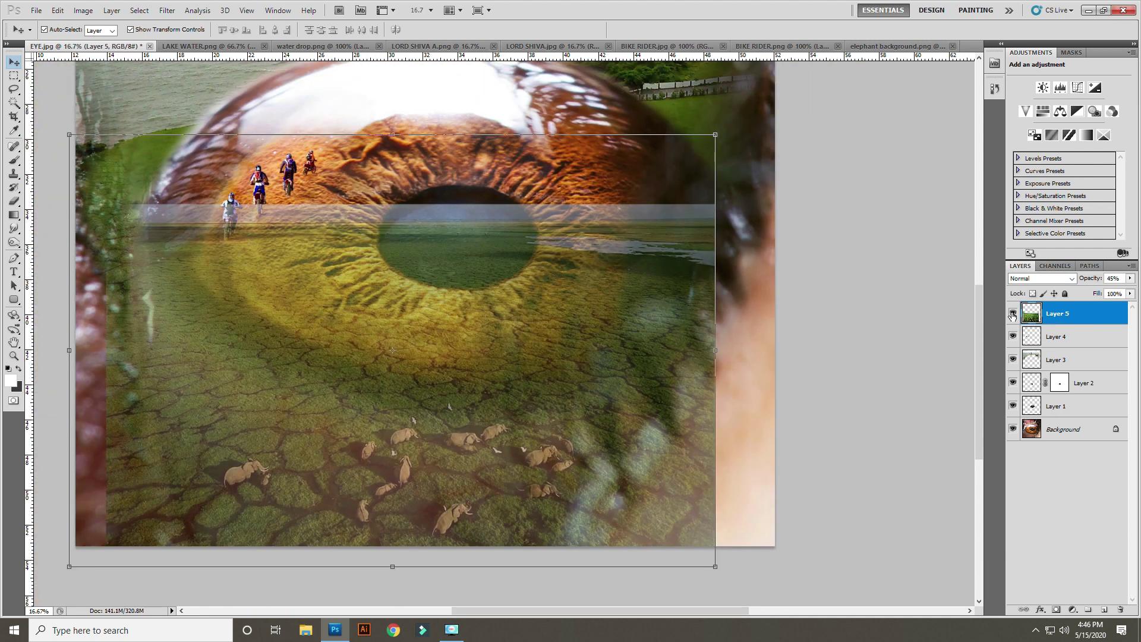
{"action": "key", "text": "shift+Left"}
{"action": "key", "text": "shift+Left"}
{"action": "key", "text": "shift+Left"}
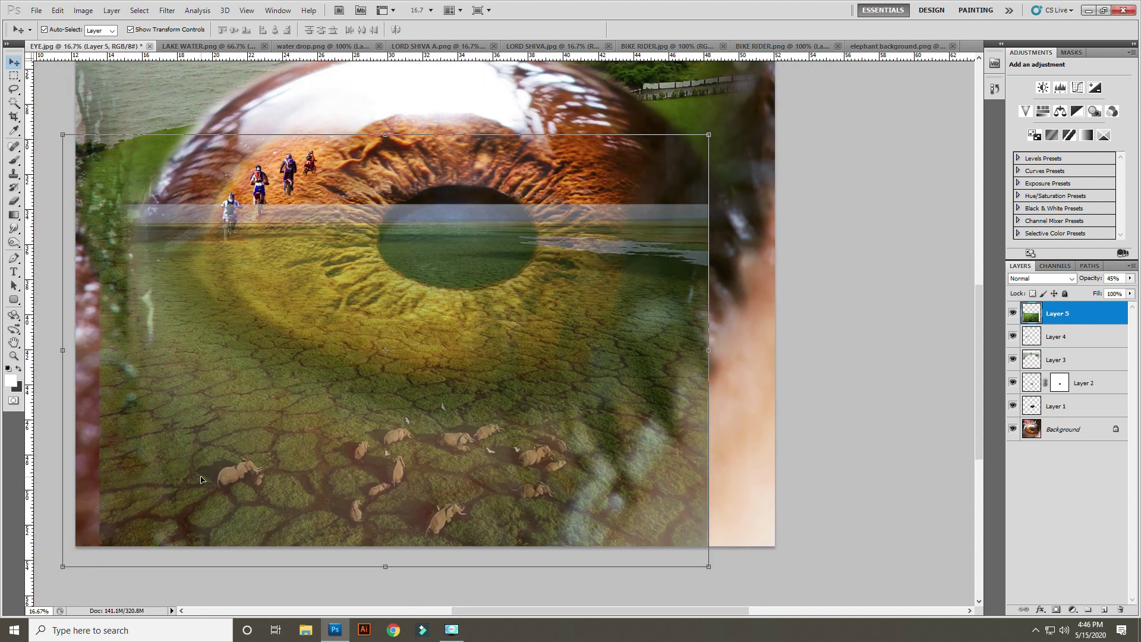
{"action": "key", "text": "shift+Left"}
{"action": "key", "text": "shift+Left"}
{"action": "key", "text": "shift+Left"}
{"action": "key", "text": "shift+Right"}
{"action": "key", "text": "shift+Right"}
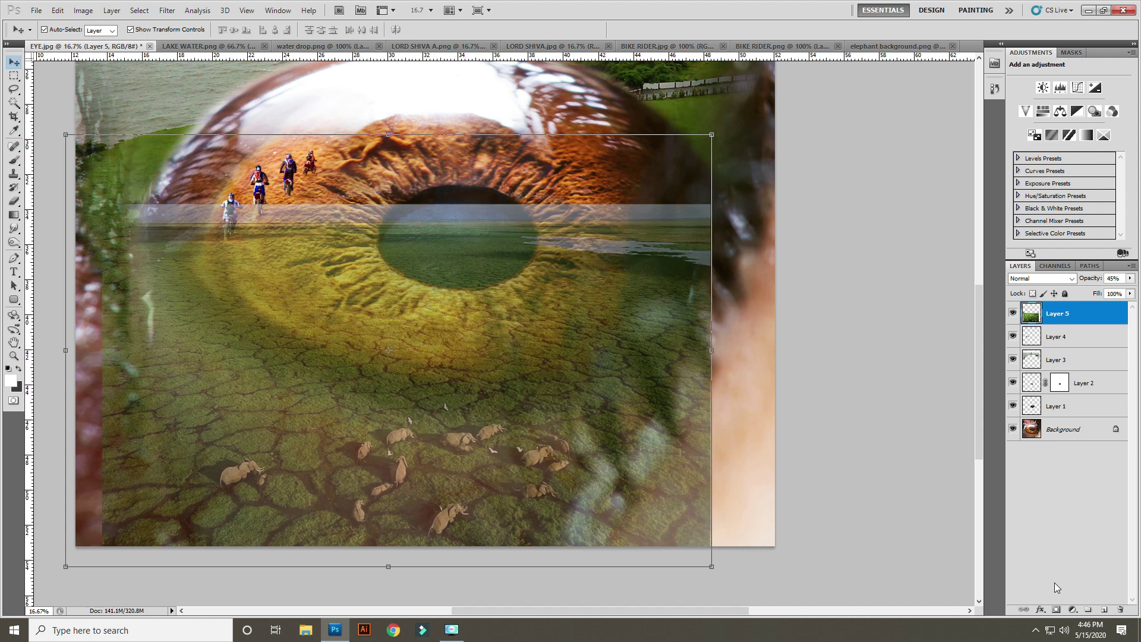
- Add a layer mask to Layer 5 and paint the grass off the lake strip, iris and pupil
{"action": "left_click", "coordinate": [1058, 610]}
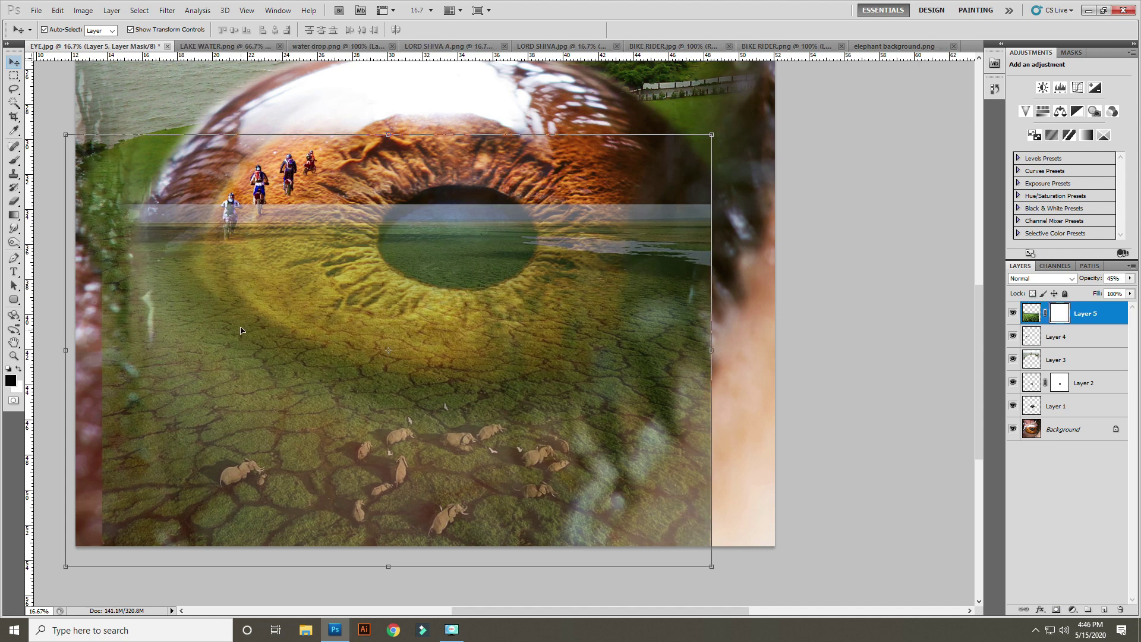
{"action": "key", "text": "b"}
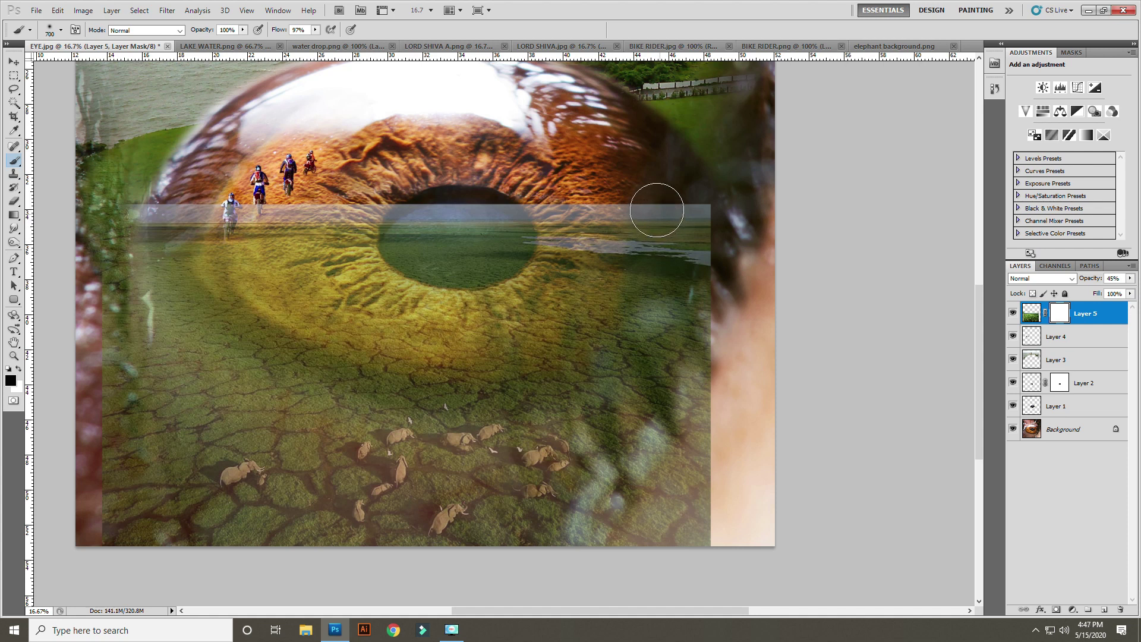
{"action": "mouse_move", "coordinate": [656, 209]}
{"action": "left_mouse_down"}
{"action": "mouse_move", "coordinate": [677, 212]}
{"action": "mouse_move", "coordinate": [571, 270]}
{"action": "mouse_move", "coordinate": [625, 222]}
{"action": "left_mouse_up"}
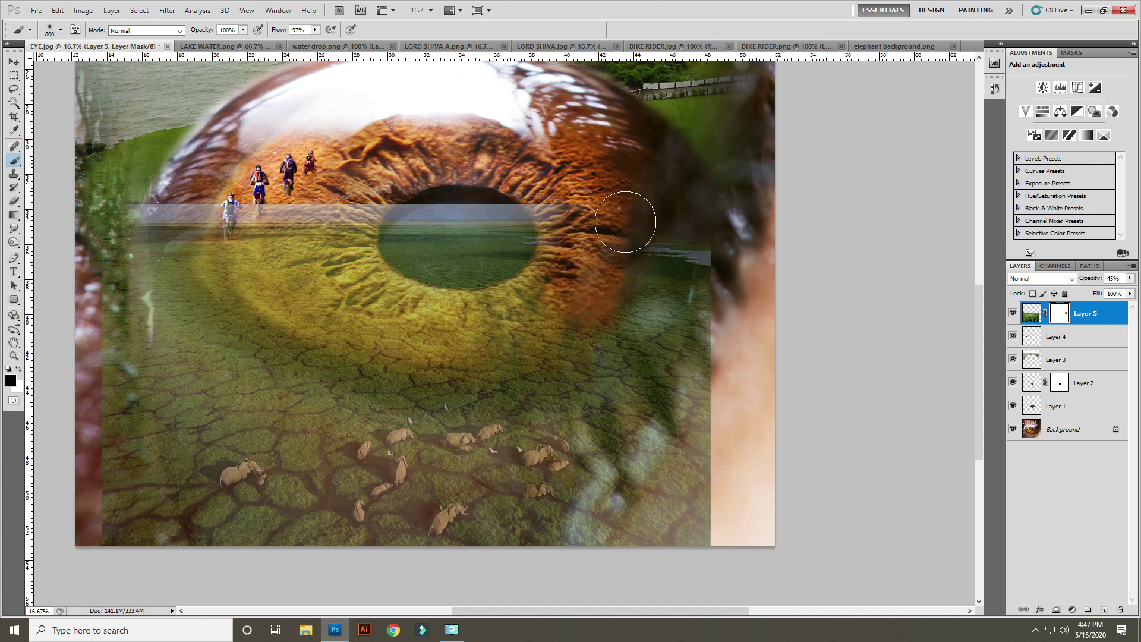
{"action": "left_click_drag", "start_coordinate": [567, 332], "coordinate": [571, 315]}
{"action": "key", "text": "bracketleft"}
{"action": "key", "text": "bracketleft"}
{"action": "mouse_move", "coordinate": [552, 370]}
{"action": "left_mouse_down"}
{"action": "mouse_move", "coordinate": [614, 296]}
{"action": "mouse_move", "coordinate": [499, 366]}
{"action": "mouse_move", "coordinate": [580, 352]}
{"action": "mouse_move", "coordinate": [465, 371]}
{"action": "left_mouse_up"}
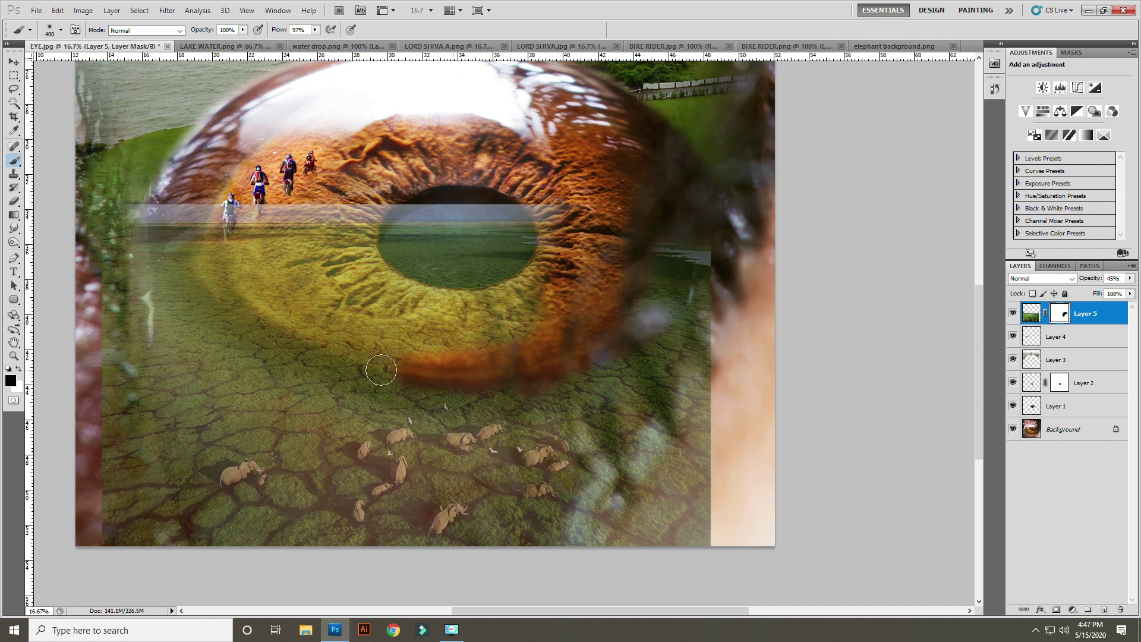
{"action": "mouse_move", "coordinate": [381, 369]}
{"action": "left_mouse_down"}
{"action": "mouse_move", "coordinate": [400, 369]}
{"action": "mouse_move", "coordinate": [265, 334]}
{"action": "mouse_move", "coordinate": [186, 250]}
{"action": "left_mouse_up"}
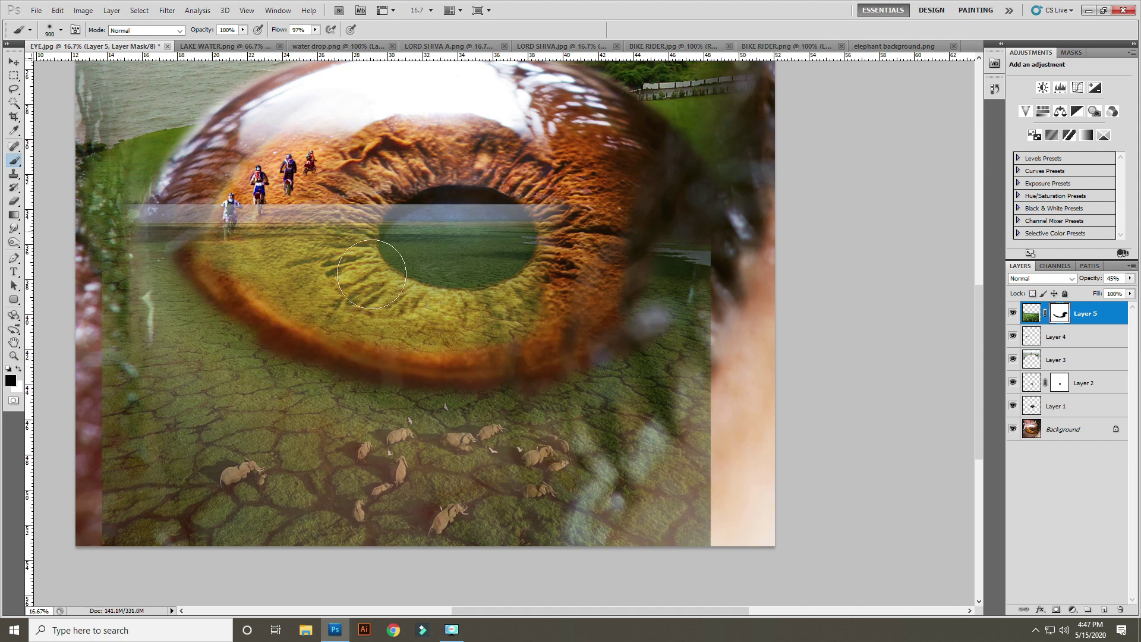
{"action": "left_click_drag", "start_coordinate": [372, 274], "coordinate": [306, 271]}
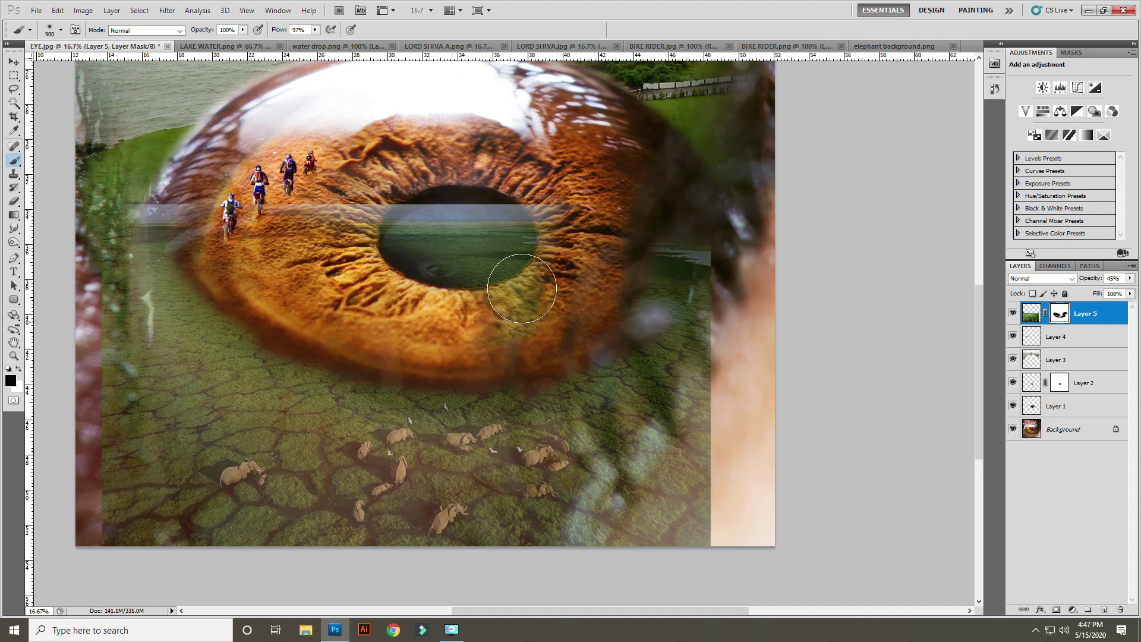
{"action": "mouse_move", "coordinate": [522, 289]}
{"action": "left_mouse_down"}
{"action": "mouse_move", "coordinate": [690, 234]}
{"action": "mouse_move", "coordinate": [491, 216]}
{"action": "mouse_move", "coordinate": [226, 223]}
{"action": "left_mouse_up"}
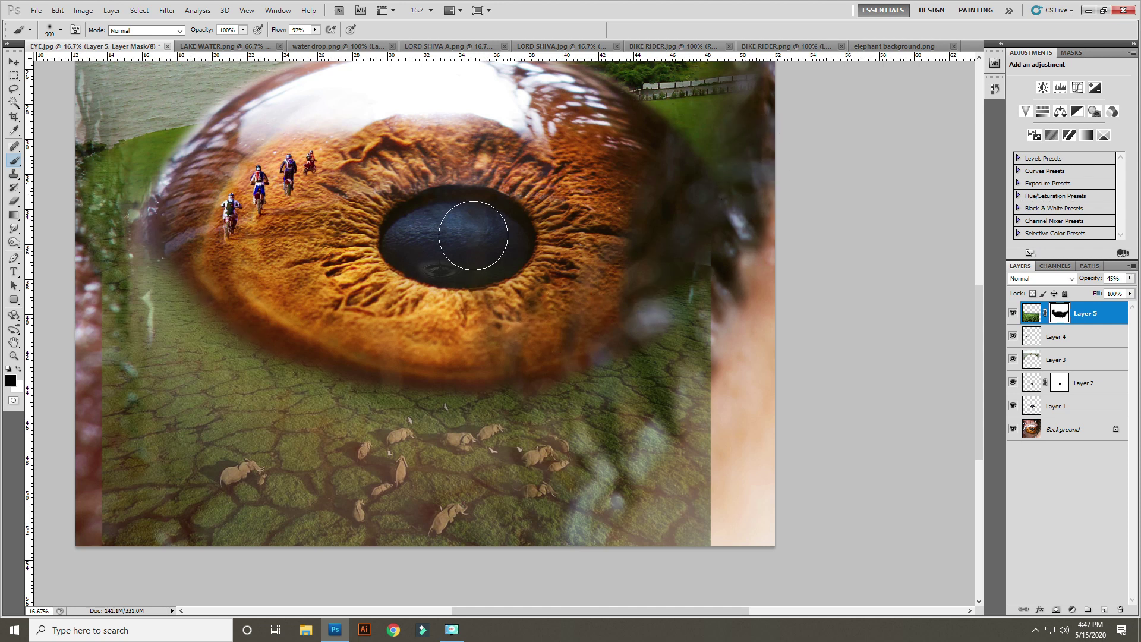
- Paint away the grass along the left edge and the lower-right skin
{"action": "scroll", "coordinate": [473, 235], "scroll_direction": "down", "scroll_amount": 1}
{"action": "scroll", "coordinate": [473, 235], "scroll_direction": "down", "scroll_amount": 1}
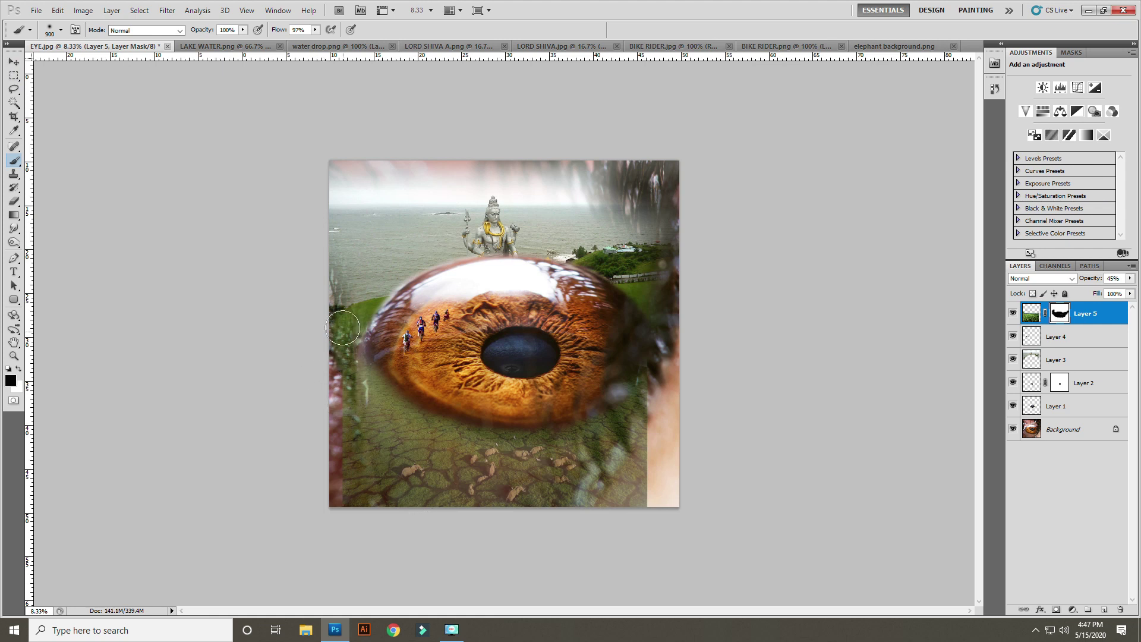
{"action": "left_click_drag", "start_coordinate": [331, 310], "coordinate": [344, 446]}
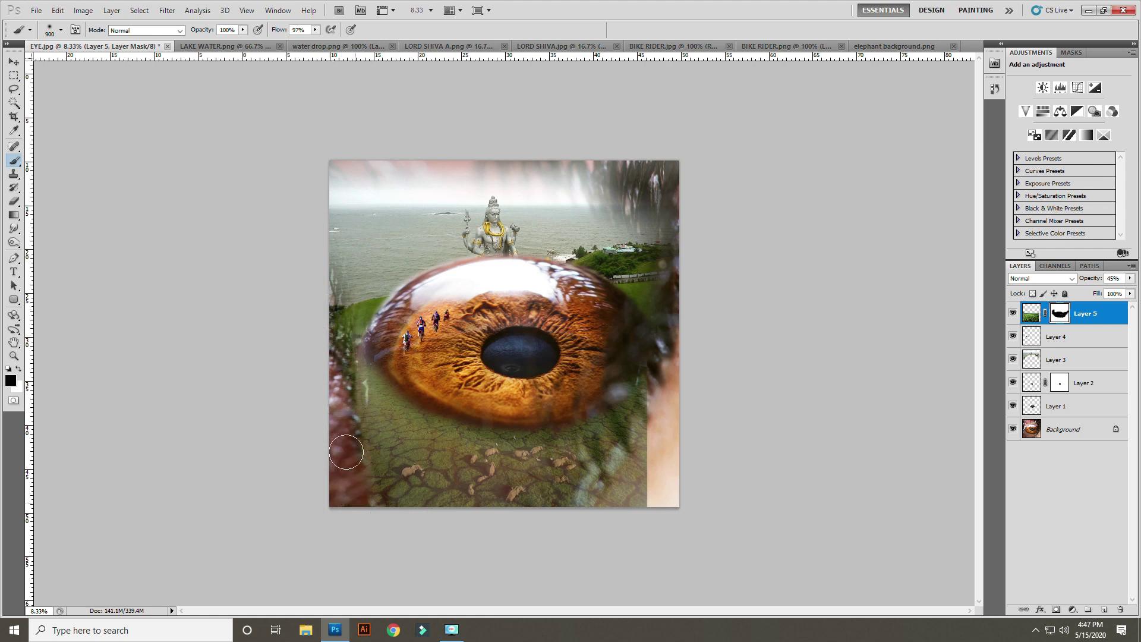
{"action": "left_click_drag", "start_coordinate": [575, 553], "coordinate": [666, 416]}
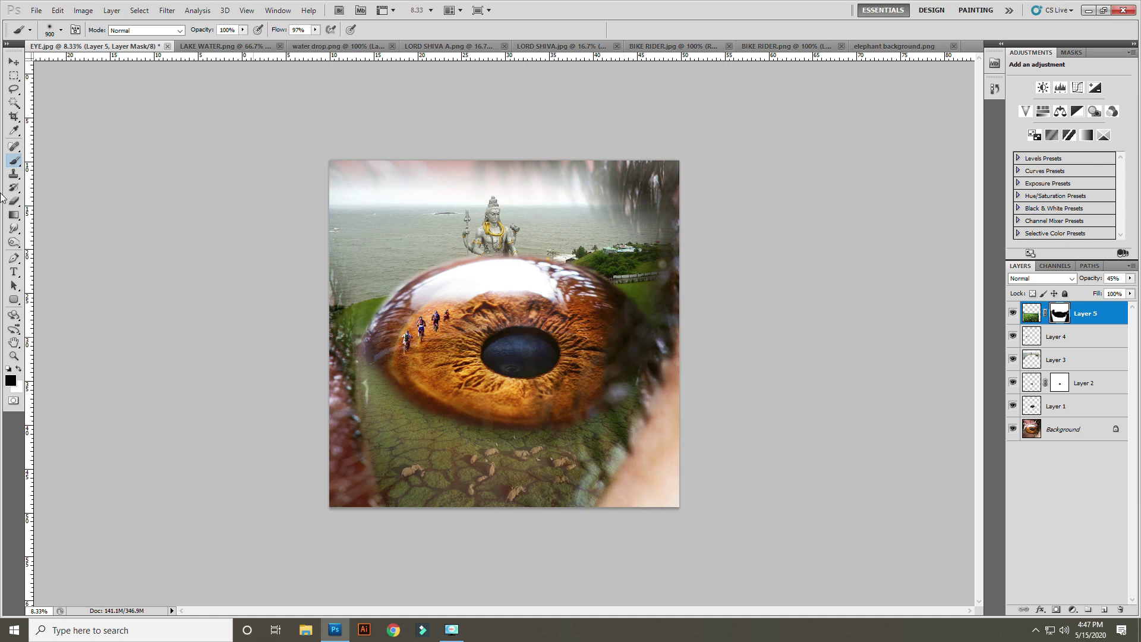
- Restore Layer 5's opacity to 100%
{"action": "left_click", "coordinate": [13, 61]}
{"action": "key", "text": "0"}
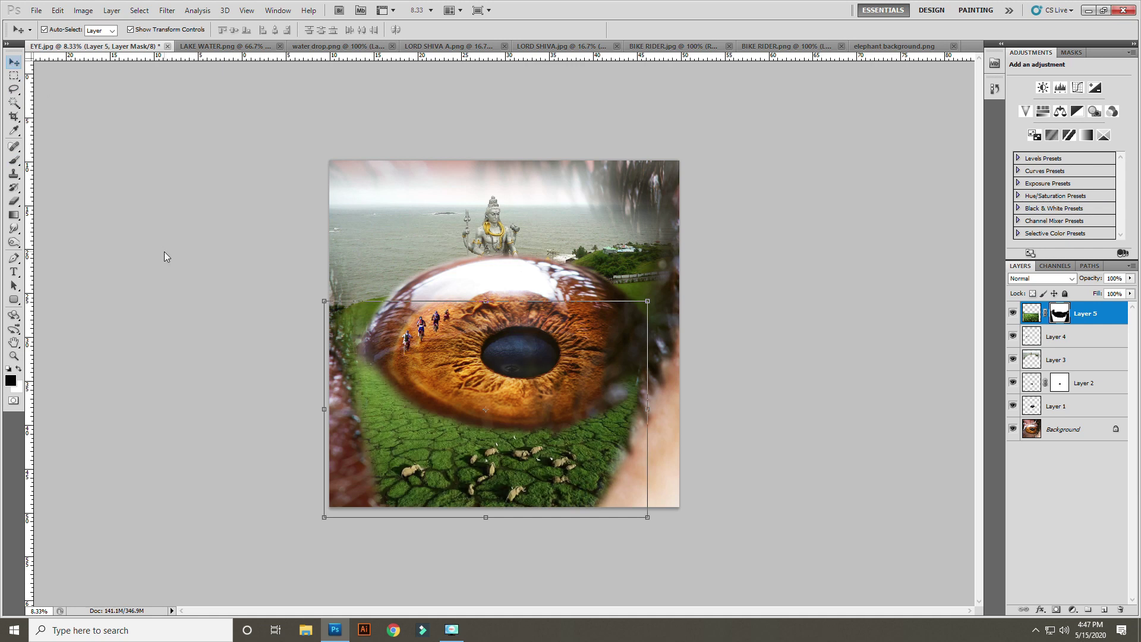
{"action": "left_click", "coordinate": [164, 251]}
{"action": "key", "text": "ctrl+plus"}
- Paint Layer 5's mask black around the eye's right edge to clear the grass
{"action": "left_click", "coordinate": [647, 482]}
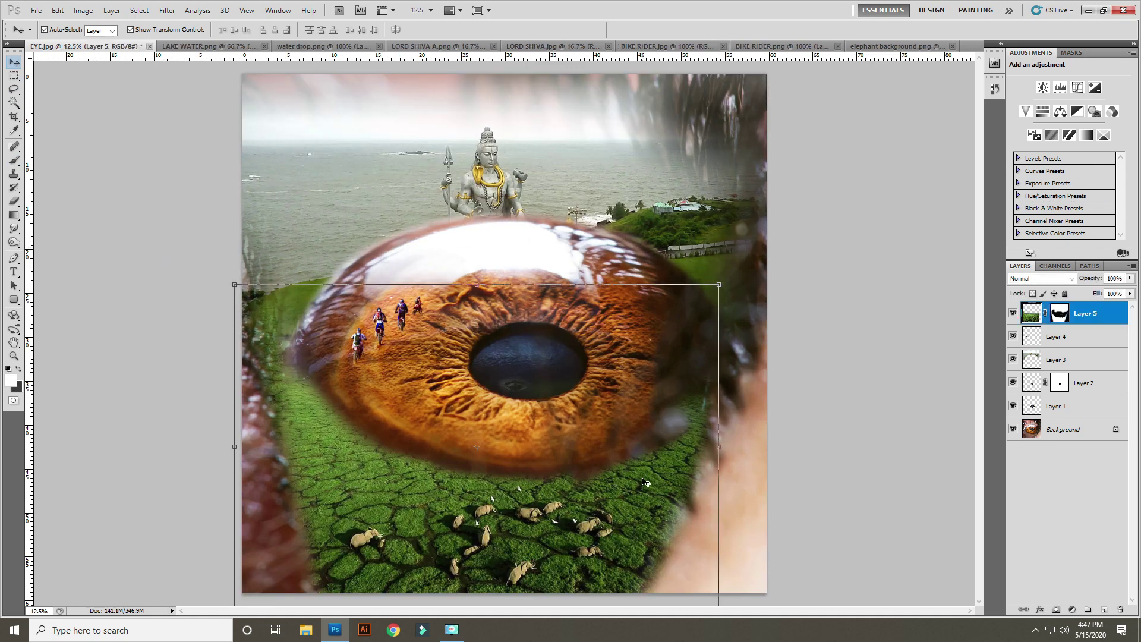
{"action": "left_click", "coordinate": [1064, 319]}
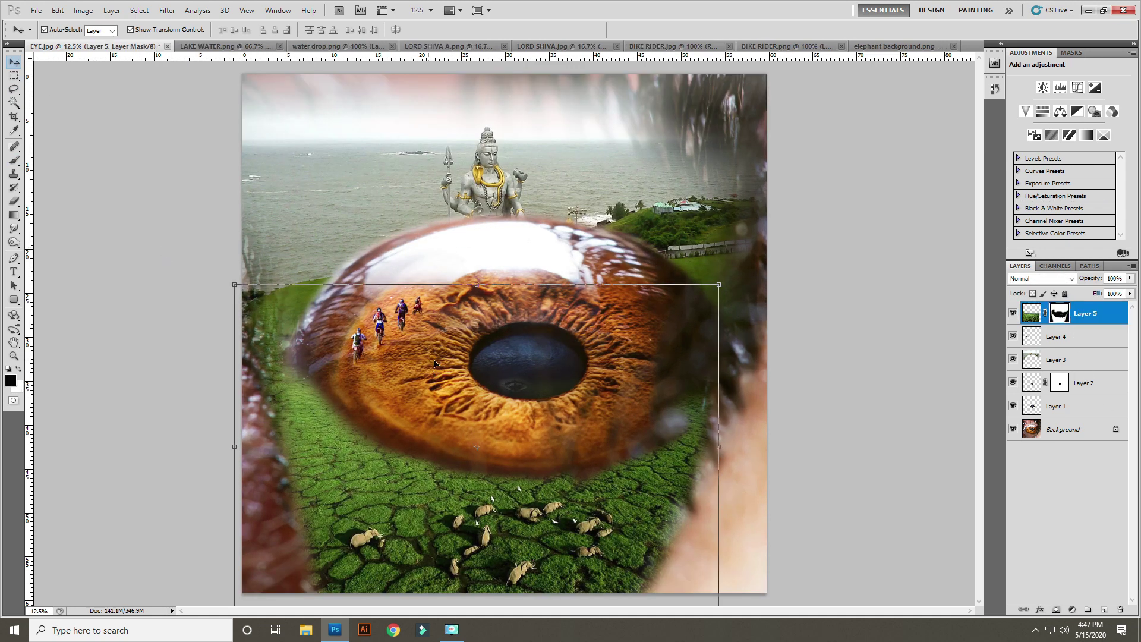
{"action": "key", "text": "b"}
{"action": "mouse_move", "coordinate": [656, 402]}
{"action": "left_mouse_down"}
{"action": "mouse_move", "coordinate": [693, 387]}
{"action": "mouse_move", "coordinate": [738, 434]}
{"action": "left_mouse_up"}
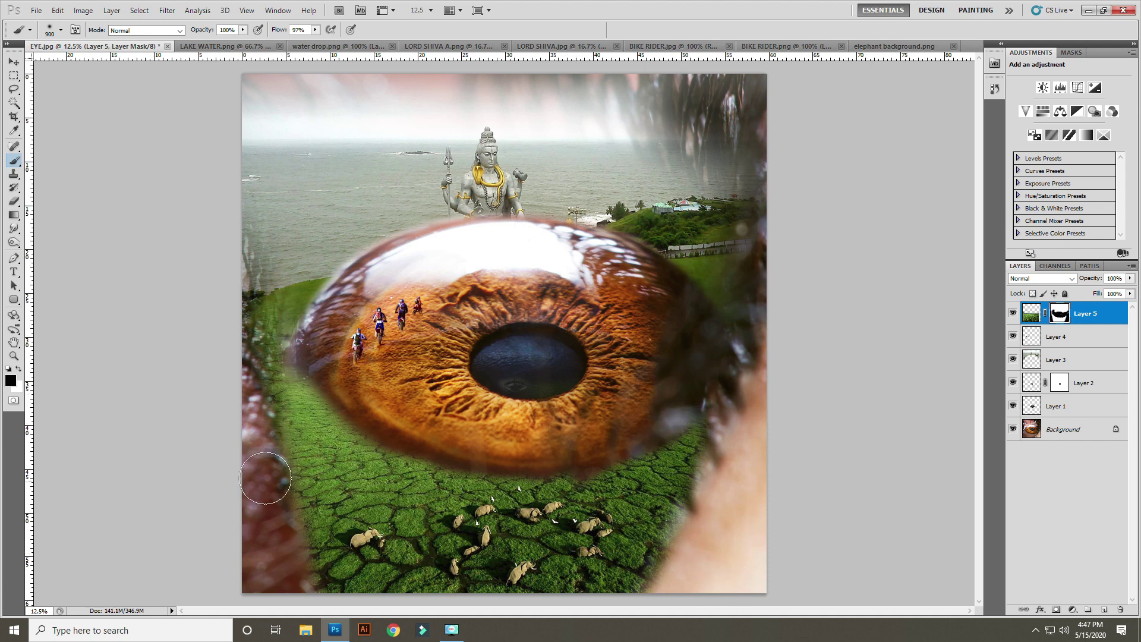
{"action": "left_click", "coordinate": [14, 62]}
{"action": "left_click", "coordinate": [37, 10]}
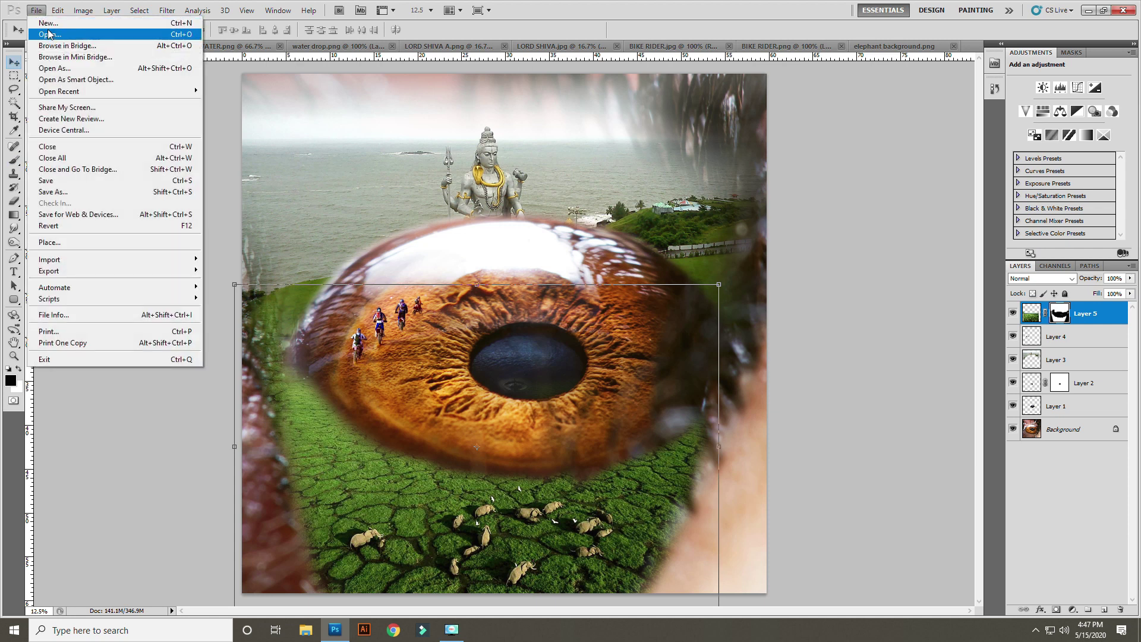
- Open the love-birds image and drag the swans into the eye composite
{"action": "left_click", "coordinate": [50, 34]}
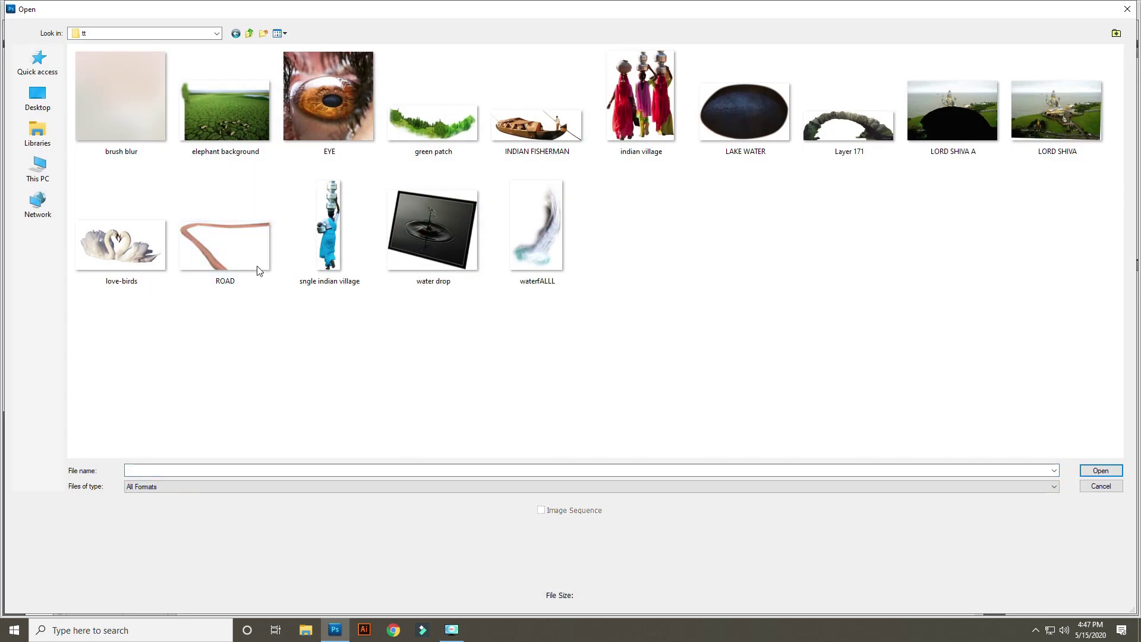
{"action": "double_click", "coordinate": [144, 221]}
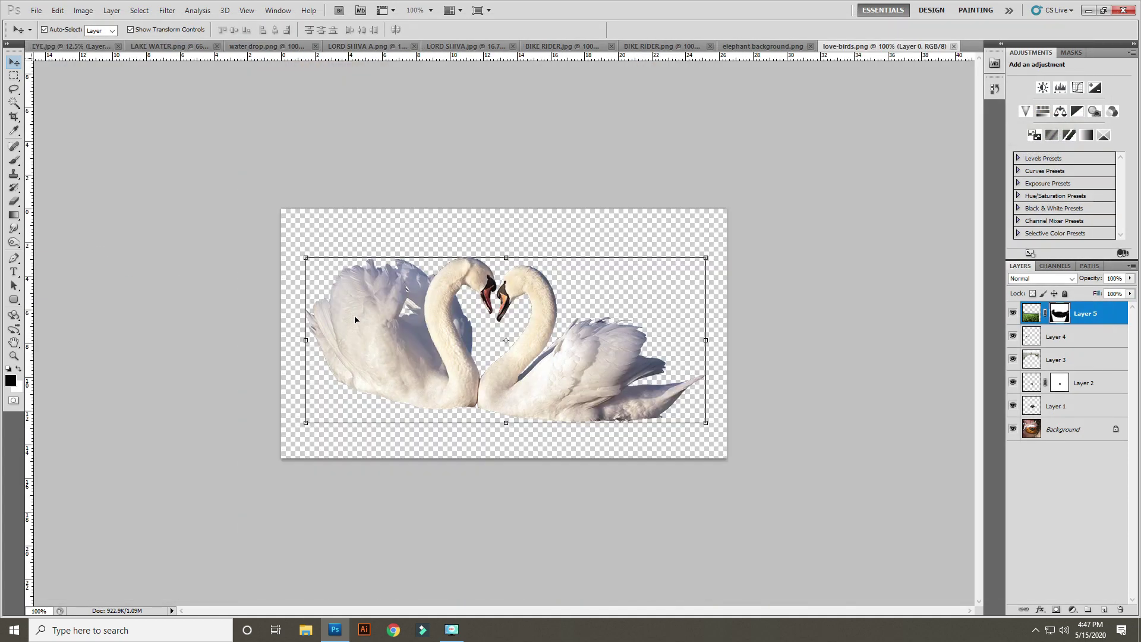
{"action": "left_click_drag", "start_coordinate": [52, 49], "coordinate": [570, 362]}
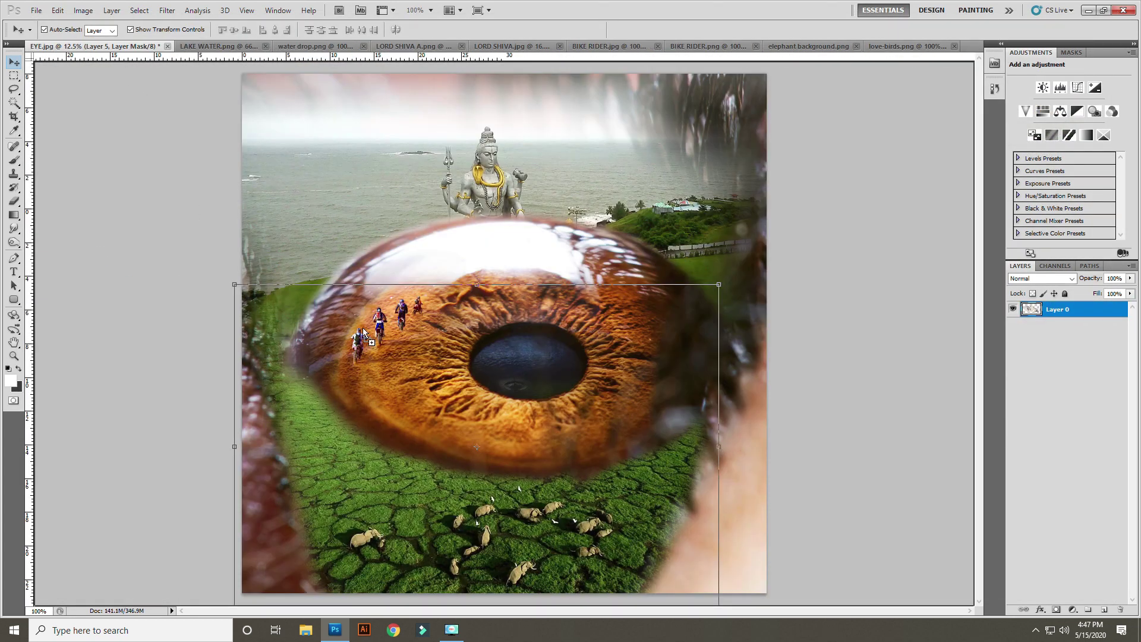
{"action": "left_click_drag", "start_coordinate": [485, 392], "coordinate": [511, 395]}
- Scale the swans down and move them into the centre of the pupil
{"action": "scroll", "coordinate": [511, 395], "scroll_direction": "up", "scroll_amount": 1}
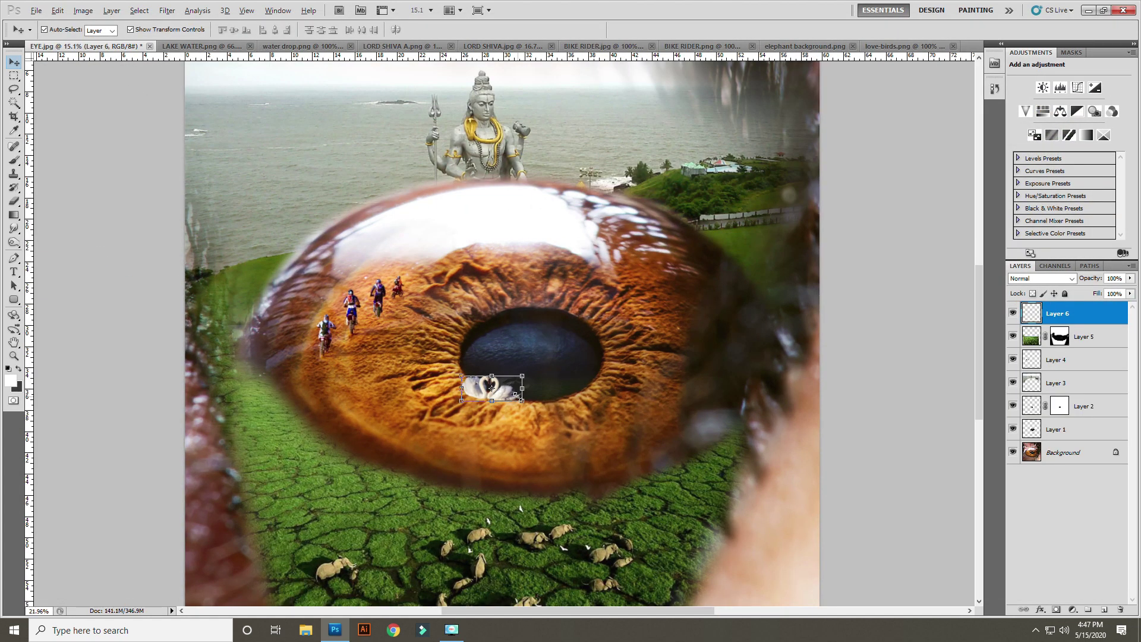
{"action": "scroll", "coordinate": [514, 396], "scroll_direction": "up", "scroll_amount": 2}
{"action": "scroll", "coordinate": [518, 399], "scroll_direction": "up", "scroll_amount": 3}
{"action": "scroll", "coordinate": [518, 399], "scroll_direction": "up", "scroll_amount": 2}
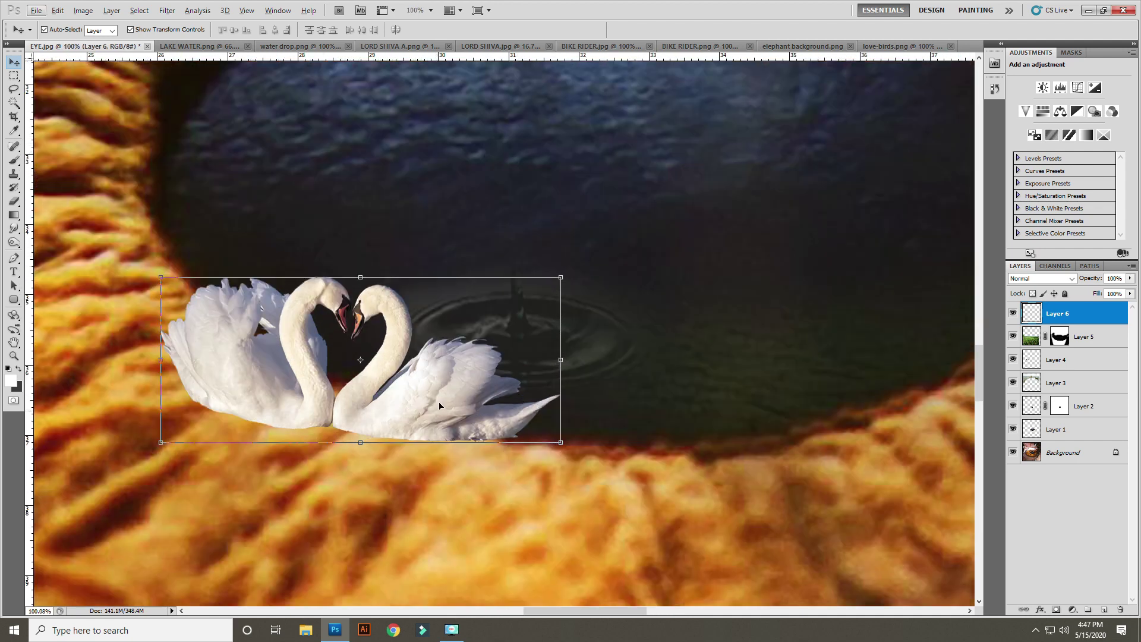
{"action": "left_click_drag", "start_coordinate": [439, 406], "coordinate": [620, 318]}
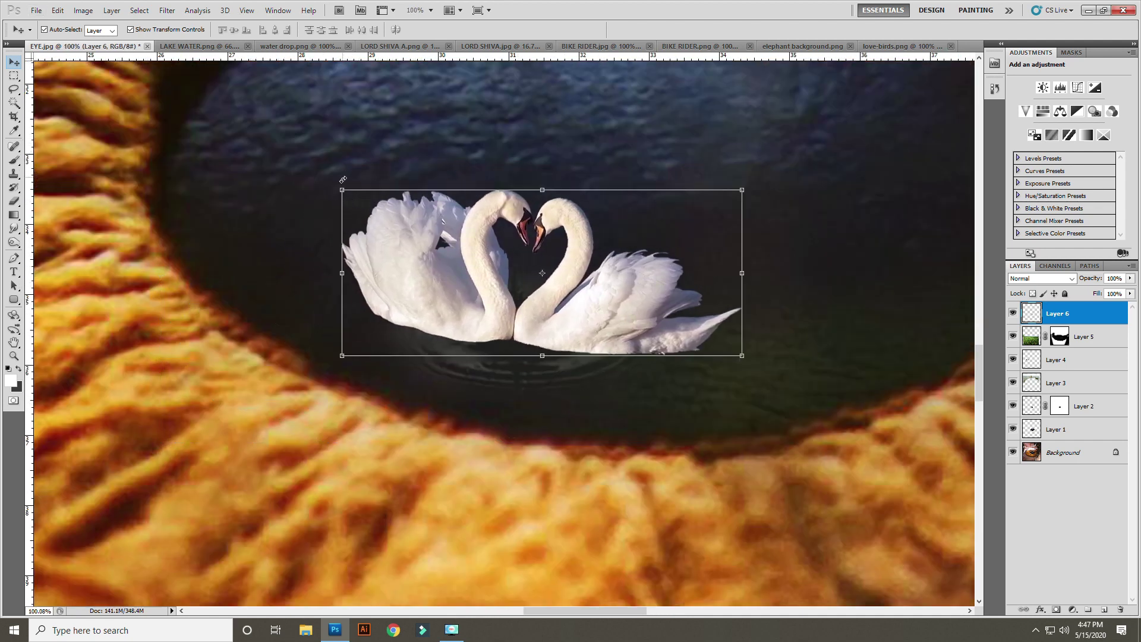
{"action": "mouse_move", "coordinate": [343, 189]}
{"action": "left_mouse_down"}
{"action": "mouse_move", "coordinate": [422, 223]}
{"action": "mouse_move", "coordinate": [430, 280]}
{"action": "left_mouse_up"}
{"action": "key", "text": "Return"}
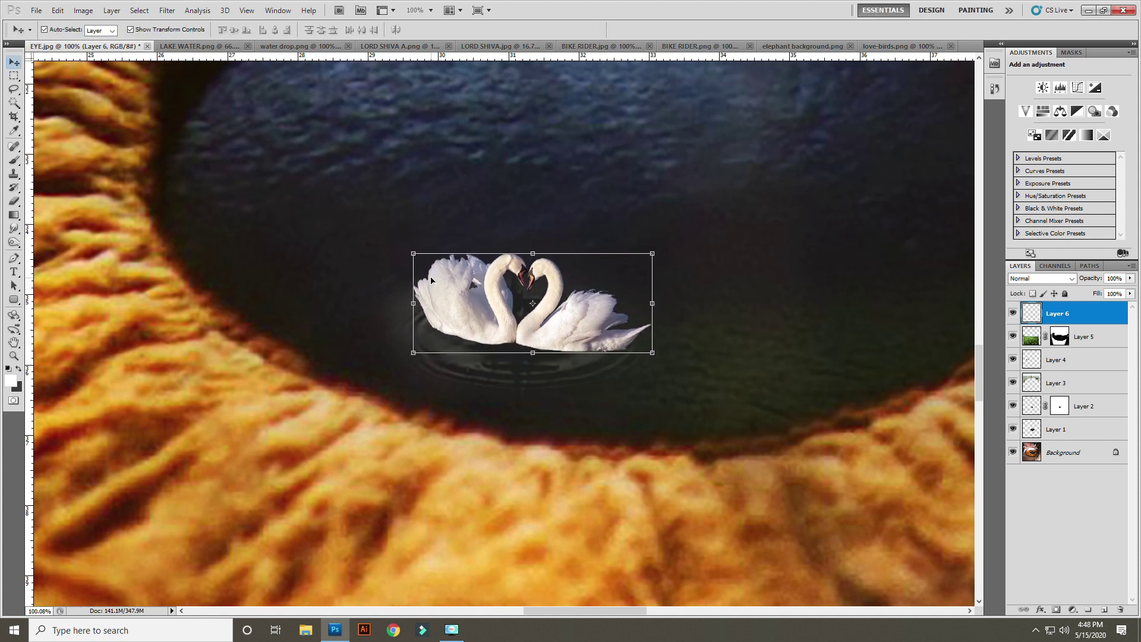
- With Layer 2 also selected, shrink and slightly tilt the swans
{"action": "key", "text": "ctrl+minus"}
{"action": "key", "text": "ctrl+minus"}
{"action": "key", "text": "ctrl+minus"}
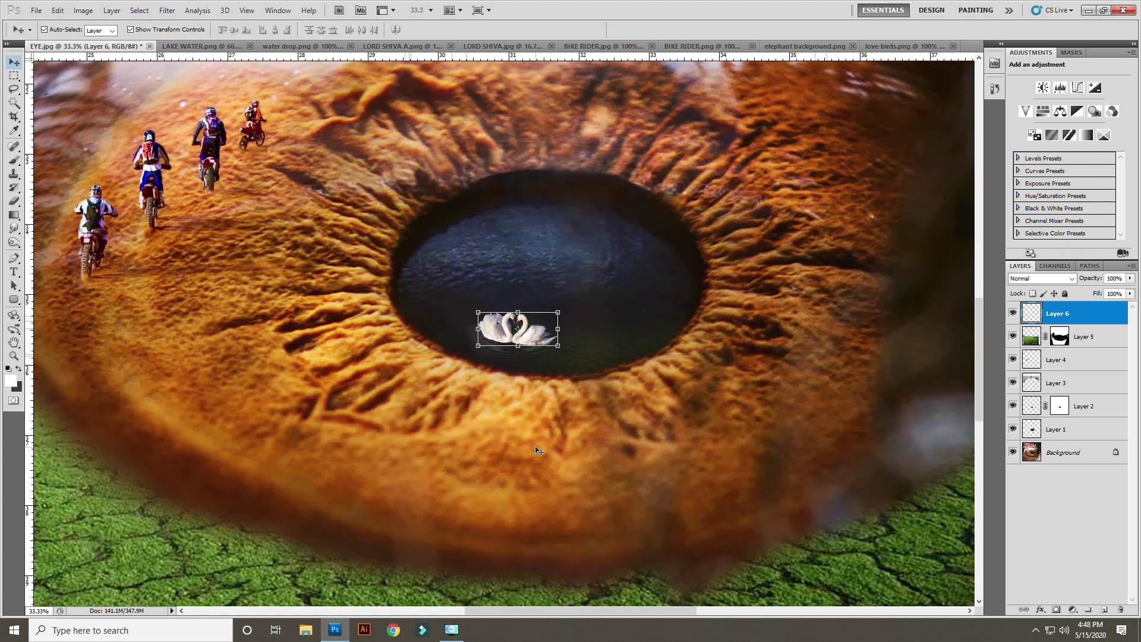
{"action": "left_click", "coordinate": [515, 366], "text": "shift"}
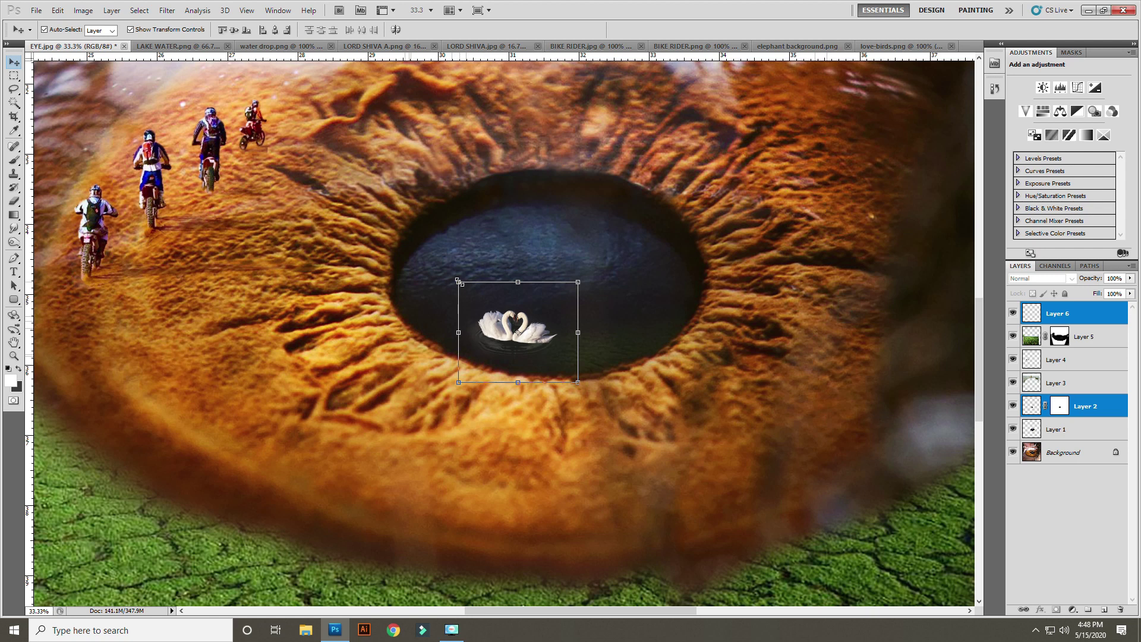
{"action": "mouse_move", "coordinate": [458, 284]}
{"action": "left_mouse_down"}
{"action": "mouse_move", "coordinate": [485, 304]}
{"action": "mouse_move", "coordinate": [456, 302]}
{"action": "left_mouse_up"}
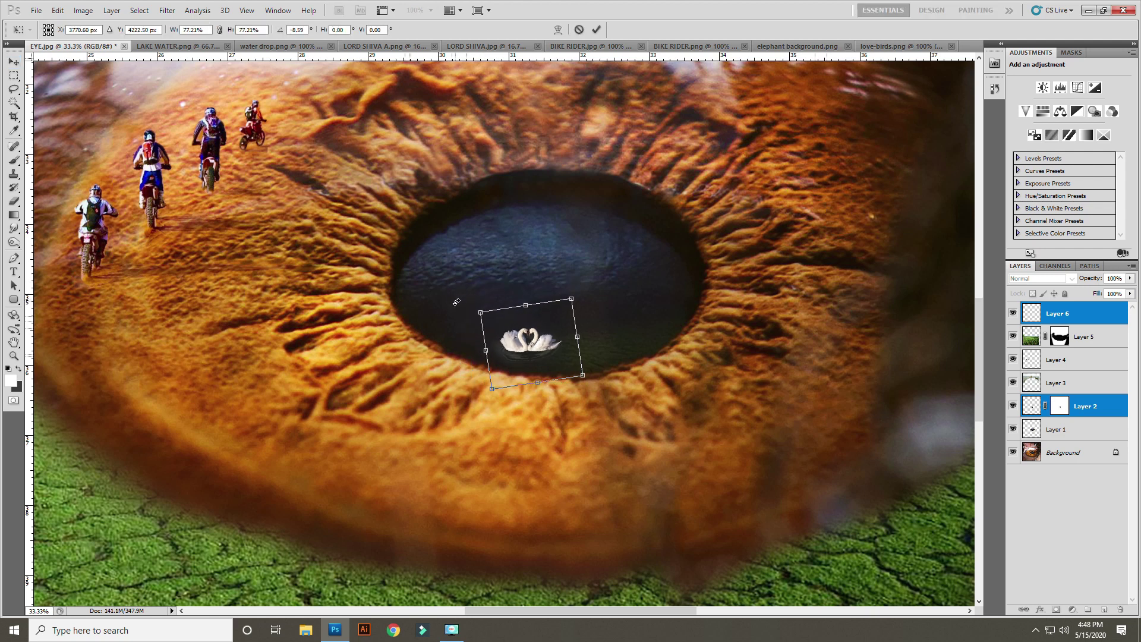
{"action": "key", "text": "Return"}
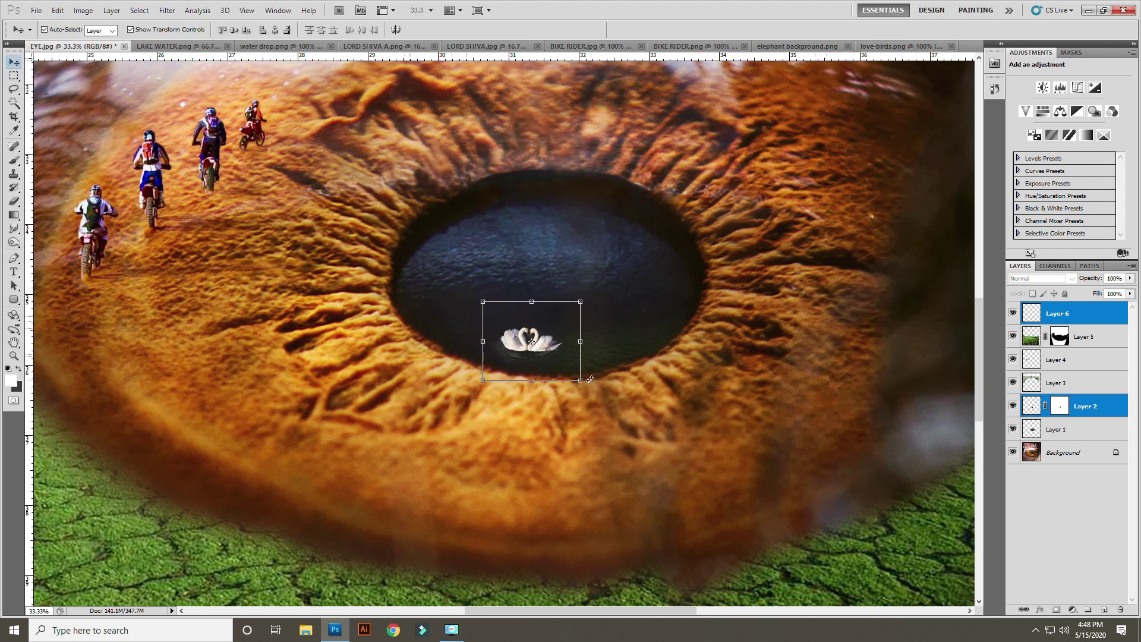
- Shrink the swans to about half size and nudge them down-left in the pupil
{"action": "key", "text": "ctrl+t"}
{"action": "mouse_move", "coordinate": [581, 378]}
{"action": "left_mouse_down"}
{"action": "mouse_move", "coordinate": [534, 343]}
{"action": "mouse_move", "coordinate": [463, 335]}
{"action": "left_mouse_up"}
{"action": "key", "text": "Return"}
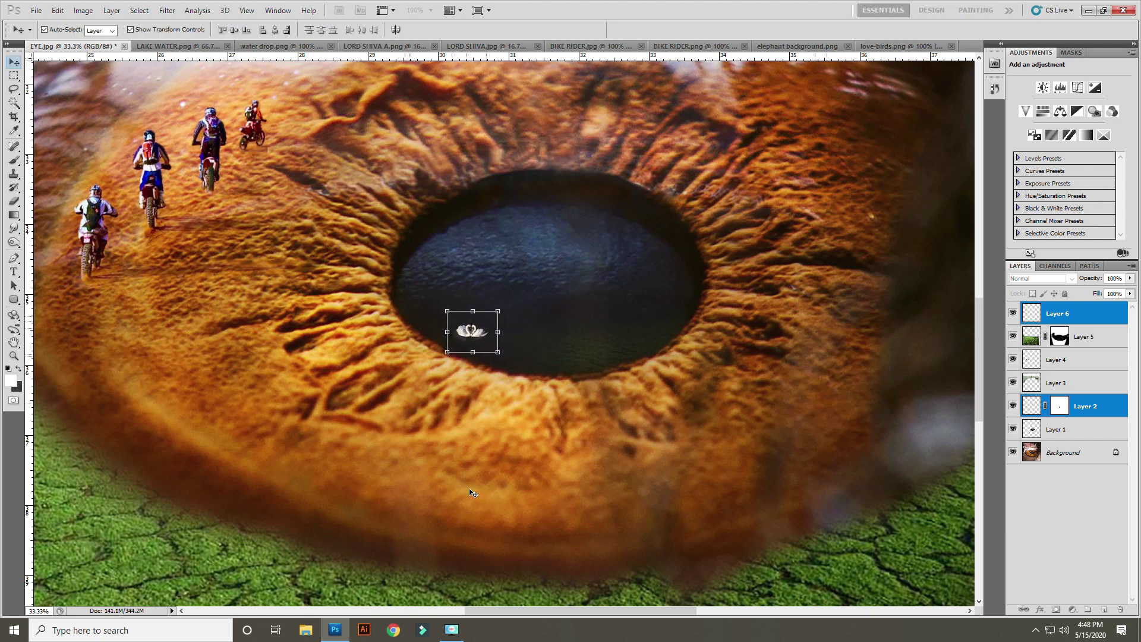
{"action": "left_click", "coordinate": [350, 413]}
{"action": "key", "text": "ctrl+minus"}
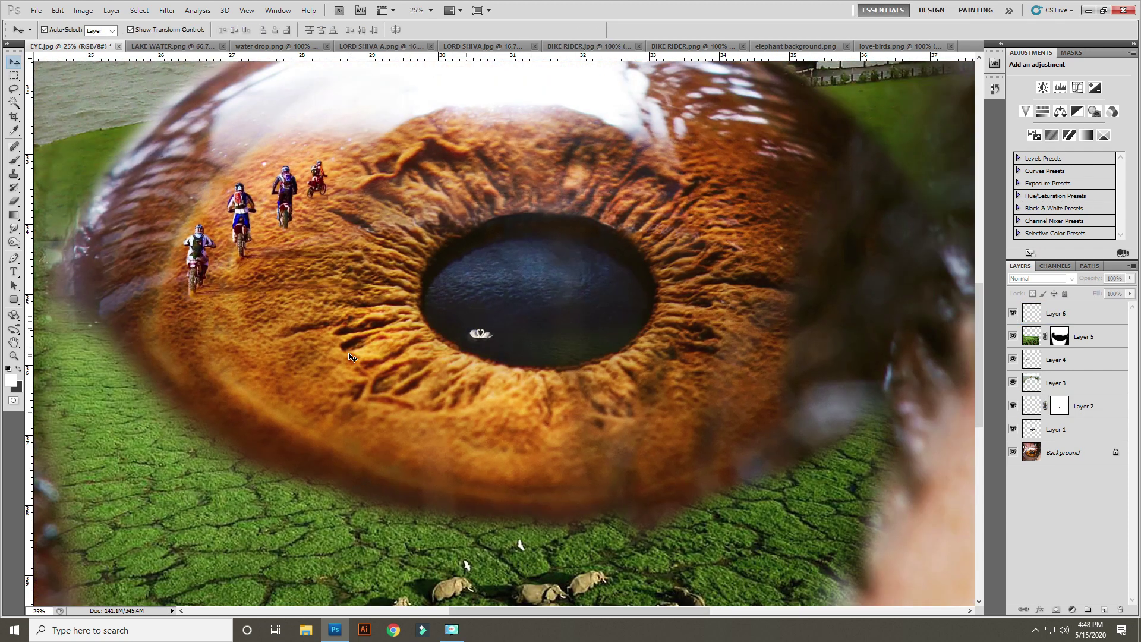
{"action": "left_click", "coordinate": [36, 10]}
- Open the green patch image and drag it into the eye document
{"action": "left_click", "coordinate": [47, 34]}
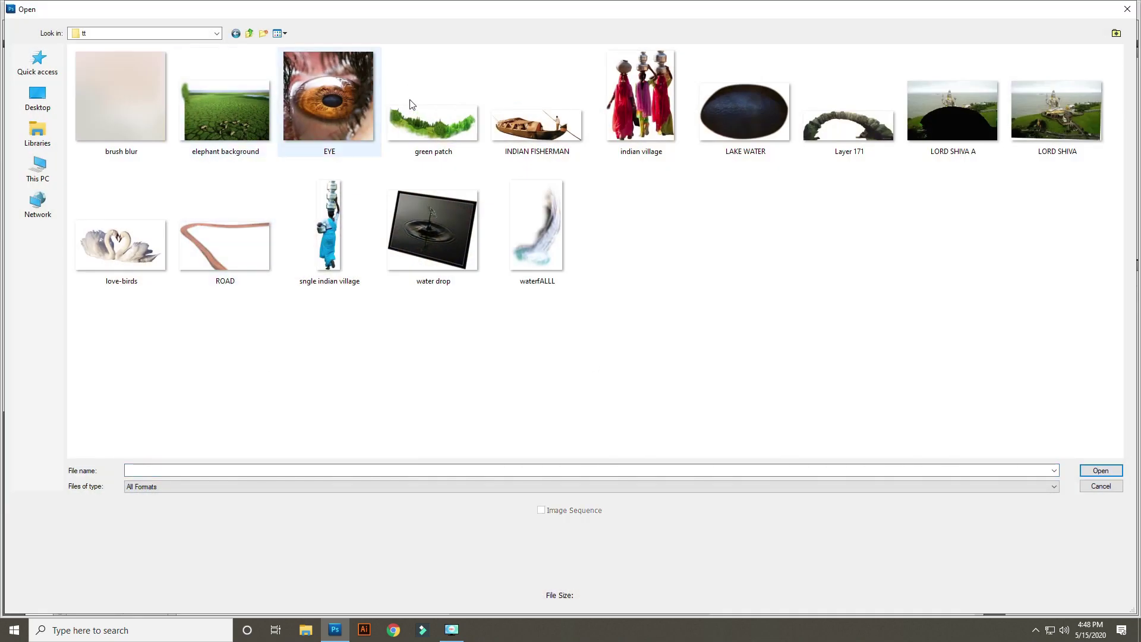
{"action": "double_click", "coordinate": [435, 102]}
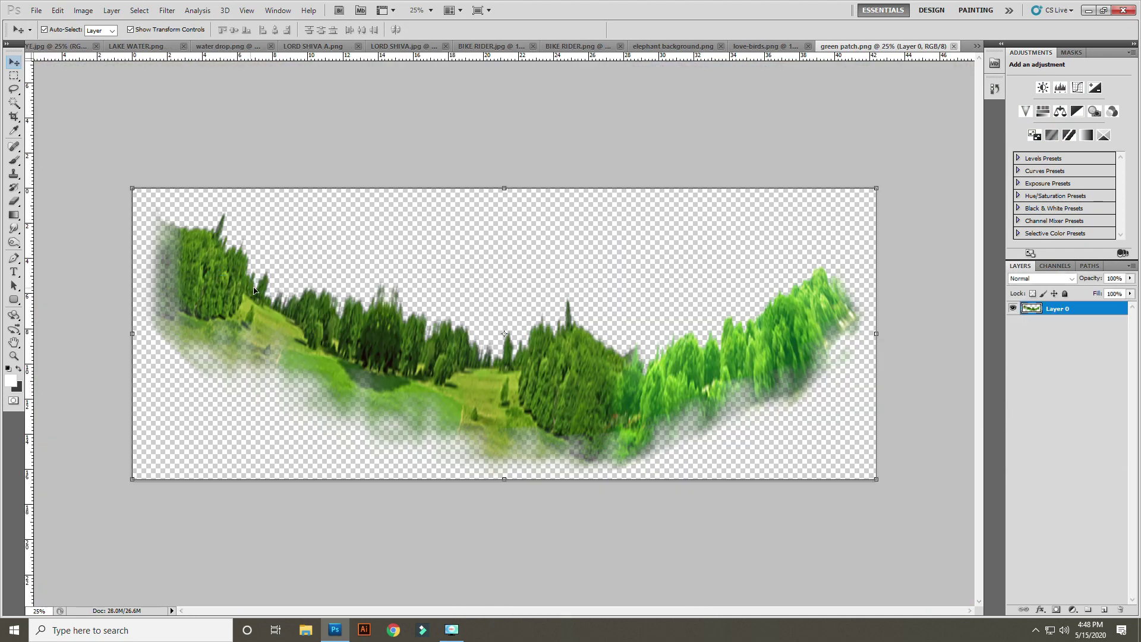
{"action": "mouse_move", "coordinate": [214, 286]}
{"action": "left_mouse_down"}
{"action": "mouse_move", "coordinate": [37, 48]}
{"action": "mouse_move", "coordinate": [256, 342]}
{"action": "left_mouse_up"}
- Move the green patch down-left over the eye and scale it to about 111%
{"action": "key", "text": "ctrl+minus"}
{"action": "mouse_move", "coordinate": [391, 388]}
{"action": "left_mouse_down"}
{"action": "mouse_move", "coordinate": [361, 419]}
{"action": "mouse_move", "coordinate": [374, 410]}
{"action": "left_mouse_up"}
{"action": "left_click_drag", "start_coordinate": [344, 503], "coordinate": [277, 526]}
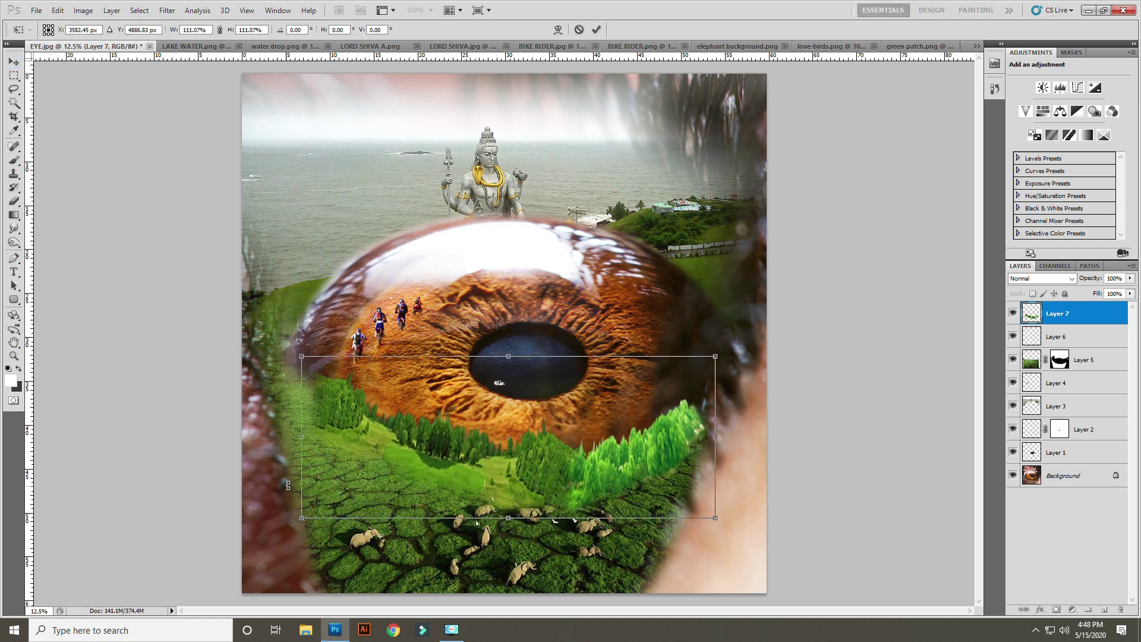
{"action": "left_click_drag", "start_coordinate": [276, 526], "coordinate": [302, 513]}
- Rotate the forest patch about -3 degrees and apply it
{"action": "left_click", "coordinate": [597, 29]}
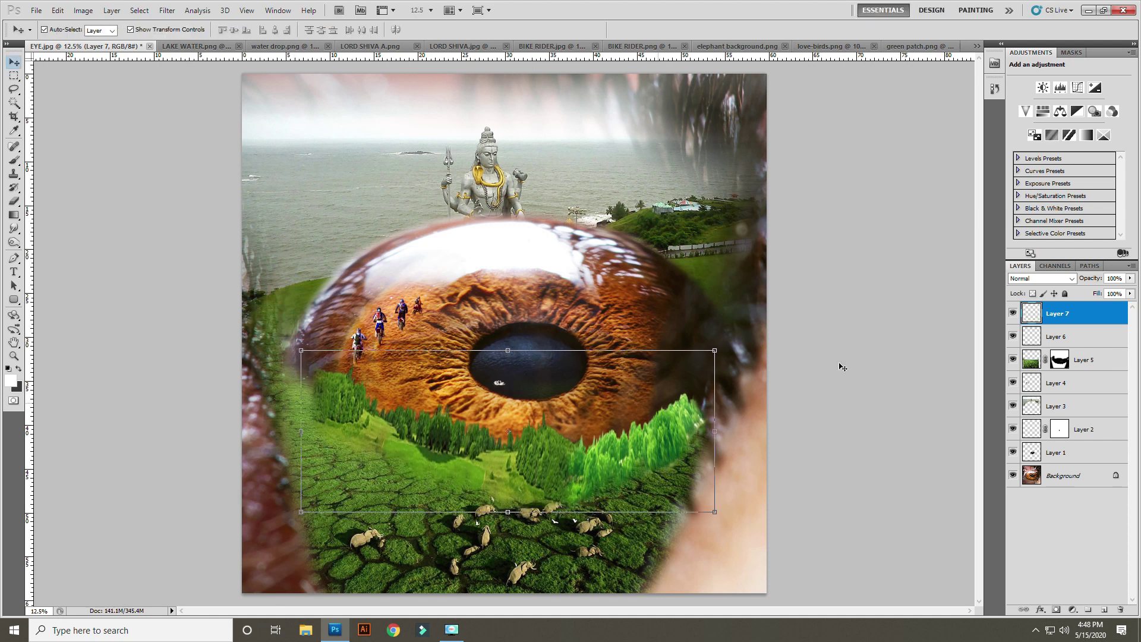
{"action": "scroll", "coordinate": [1037, 278], "scroll_direction": "down", "scroll_amount": 2}
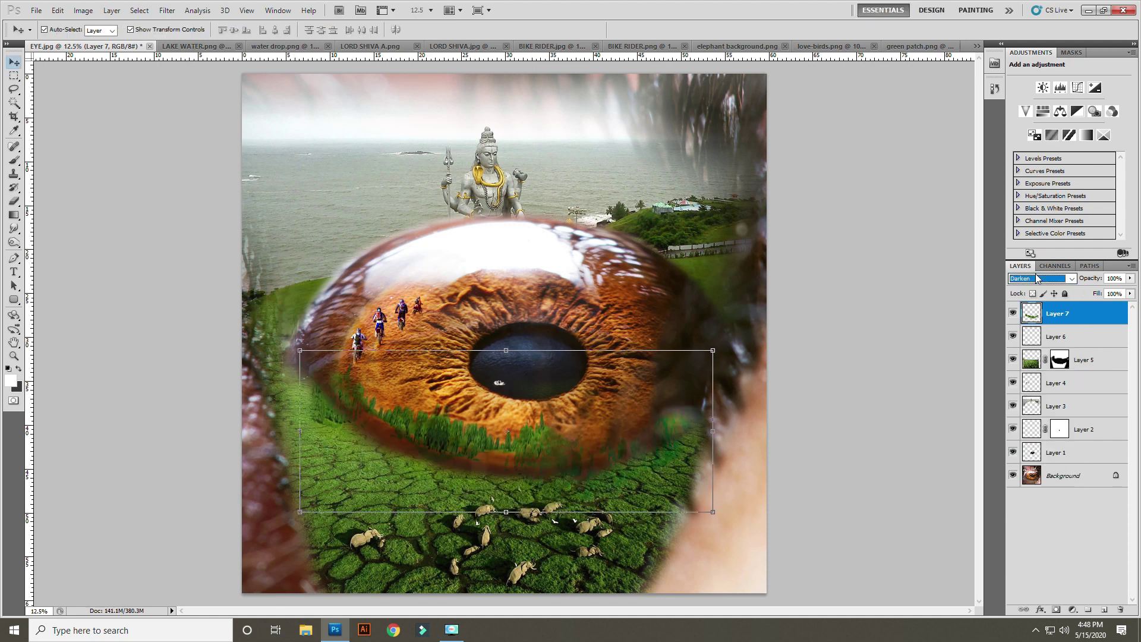
{"action": "scroll", "coordinate": [1037, 278], "scroll_direction": "down", "scroll_amount": 2}
{"action": "scroll", "coordinate": [1037, 278], "scroll_direction": "down", "scroll_amount": 2}
{"action": "scroll", "coordinate": [1038, 278], "scroll_direction": "down", "scroll_amount": 1}
{"action": "scroll", "coordinate": [1037, 278], "scroll_direction": "down", "scroll_amount": 1}
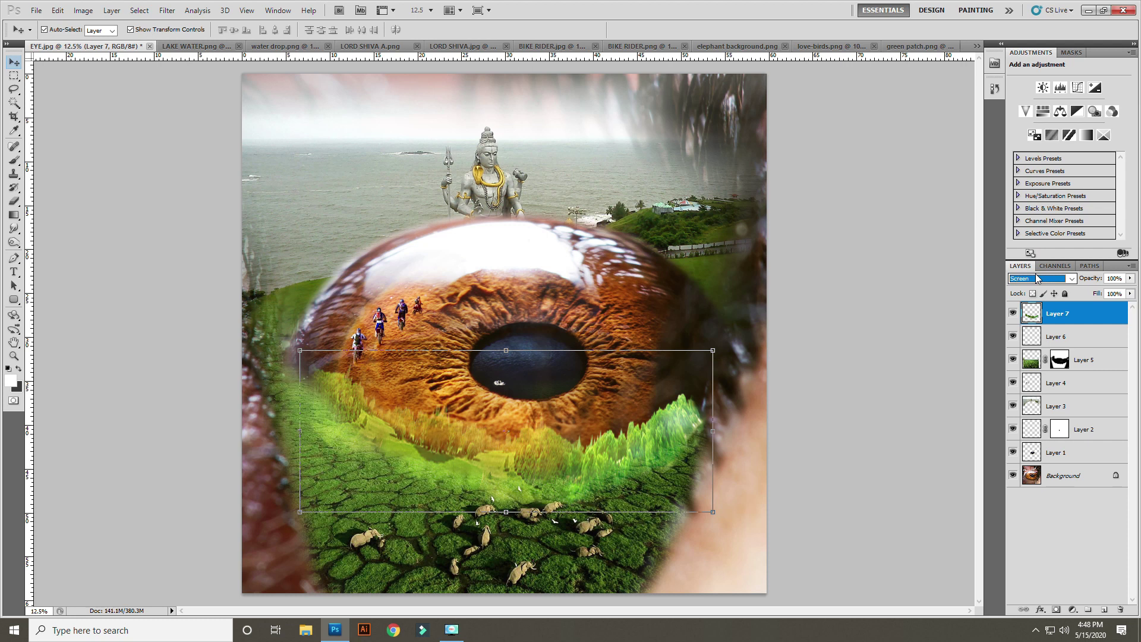
{"action": "scroll", "coordinate": [1037, 278], "scroll_direction": "down", "scroll_amount": 1}
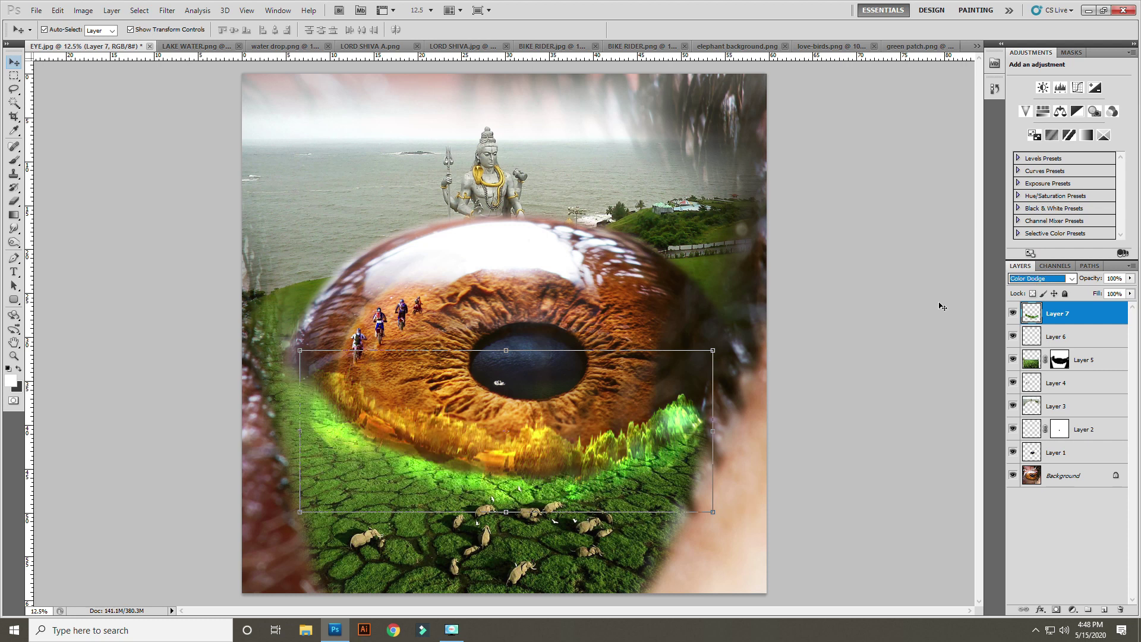
{"action": "left_click_drag", "start_coordinate": [291, 353], "coordinate": [342, 403]}
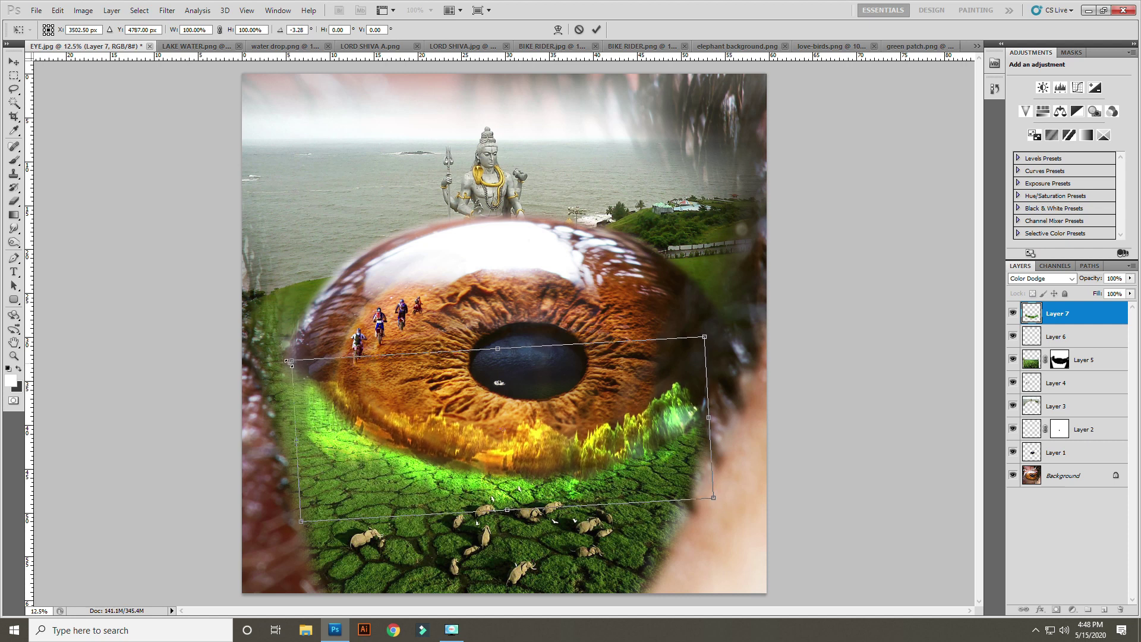
{"action": "double_click", "coordinate": [535, 442]}
- Try different blend modes on Layer 7, then return it to Normal
{"action": "left_click", "coordinate": [1040, 278]}
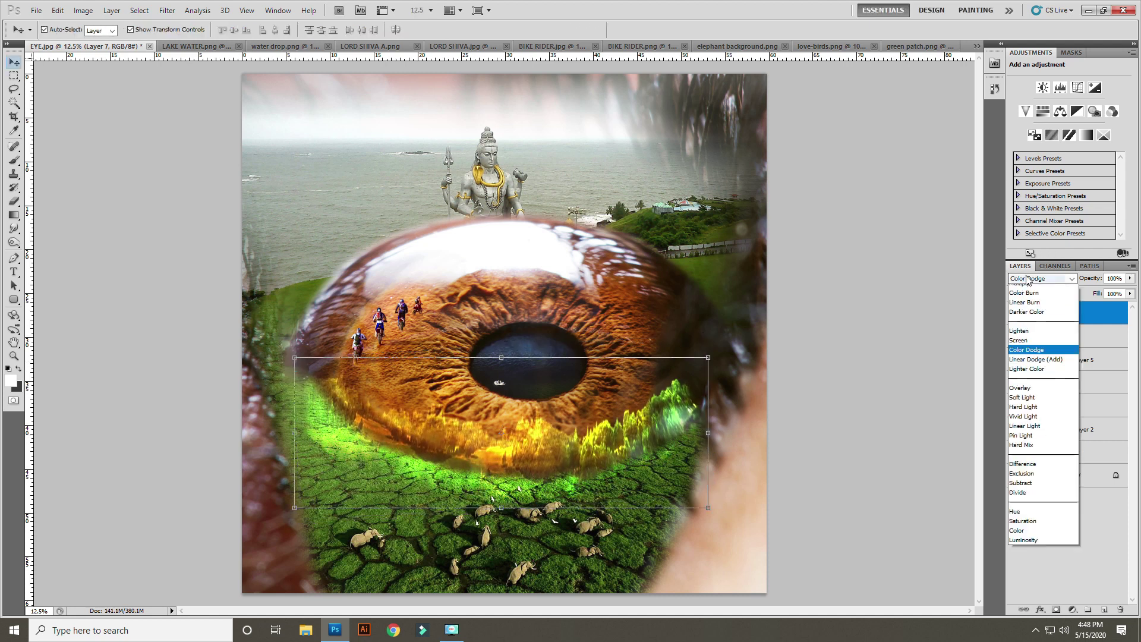
{"action": "scroll", "coordinate": [1027, 278], "scroll_direction": "down", "scroll_amount": 1}
{"action": "scroll", "coordinate": [1027, 278], "scroll_direction": "down", "scroll_amount": 3}
{"action": "scroll", "coordinate": [1027, 278], "scroll_direction": "down", "scroll_amount": 2}
{"action": "scroll", "coordinate": [1027, 278], "scroll_direction": "down", "scroll_amount": 2}
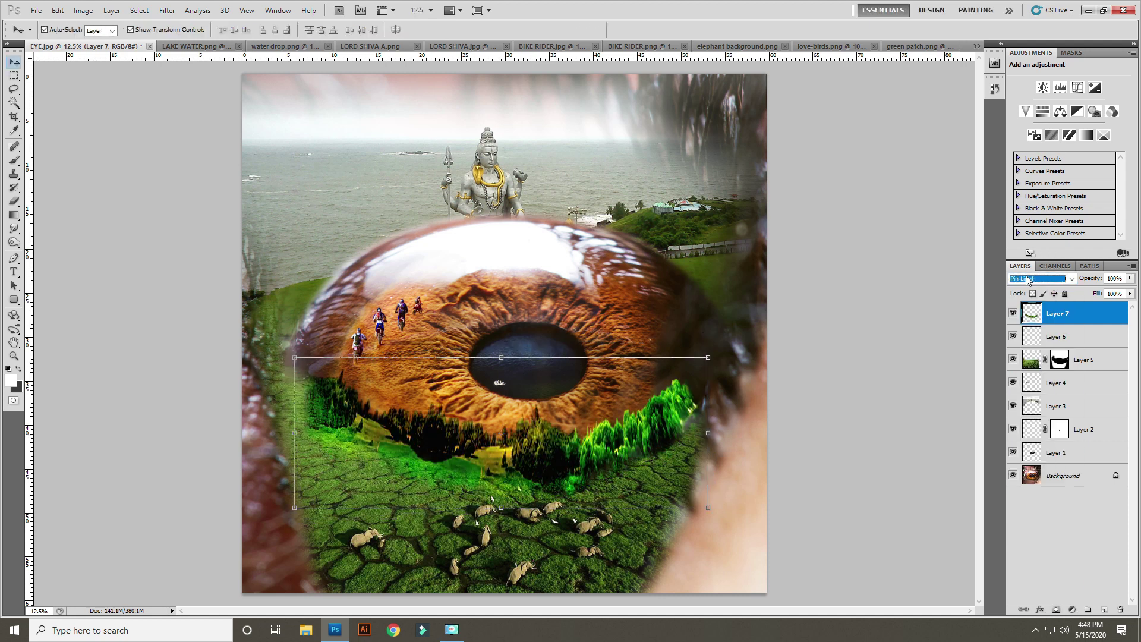
{"action": "scroll", "coordinate": [1027, 278], "scroll_direction": "down", "scroll_amount": 2}
{"action": "scroll", "coordinate": [1027, 278], "scroll_direction": "down", "scroll_amount": 3}
{"action": "scroll", "coordinate": [1027, 278], "scroll_direction": "down", "scroll_amount": 2}
{"action": "scroll", "coordinate": [1027, 278], "scroll_direction": "down", "scroll_amount": 2}
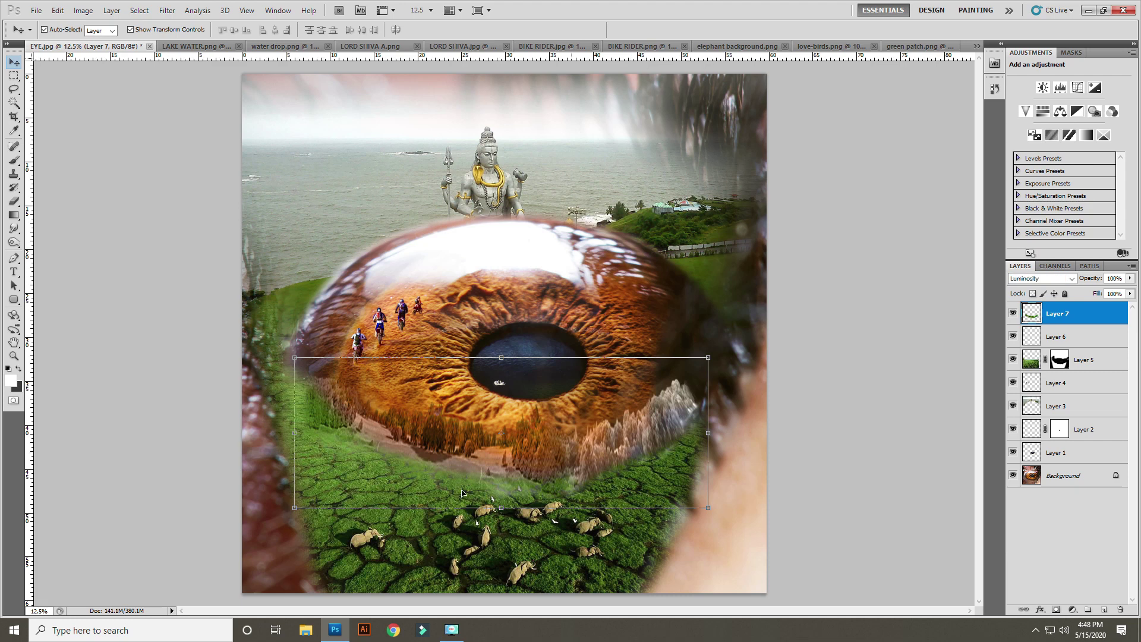
{"action": "key", "text": "ctrl+plus"}
{"action": "mouse_move", "coordinate": [462, 492]}
{"action": "left_mouse_down"}
{"action": "mouse_move", "coordinate": [597, 371]}
{"action": "mouse_move", "coordinate": [260, 279]}
{"action": "left_mouse_up"}
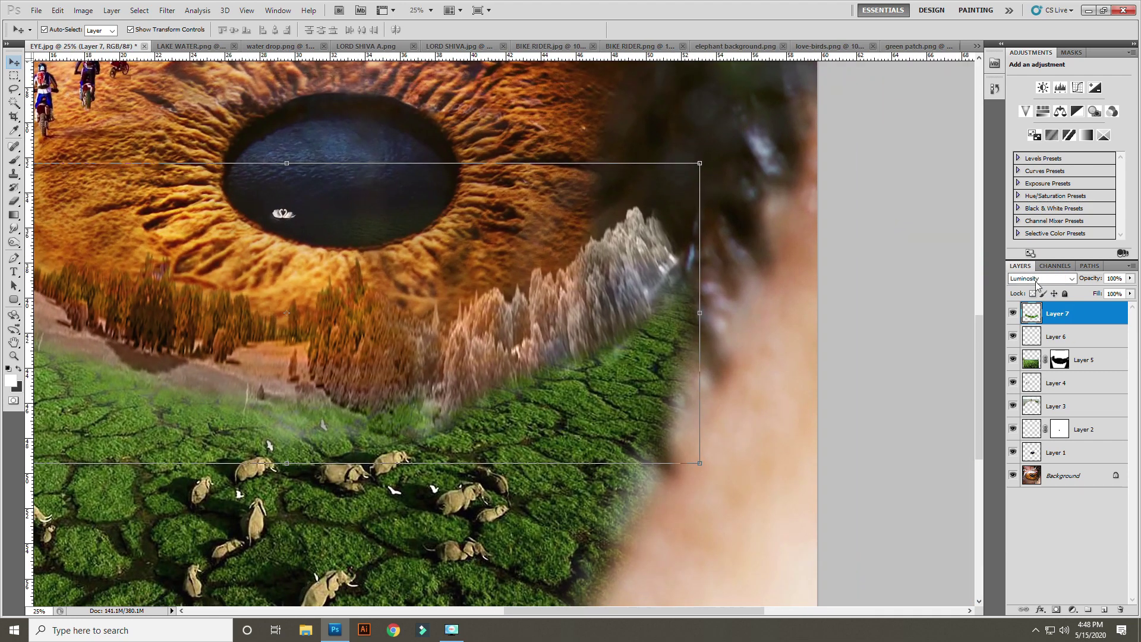
{"action": "left_click", "coordinate": [1039, 278]}
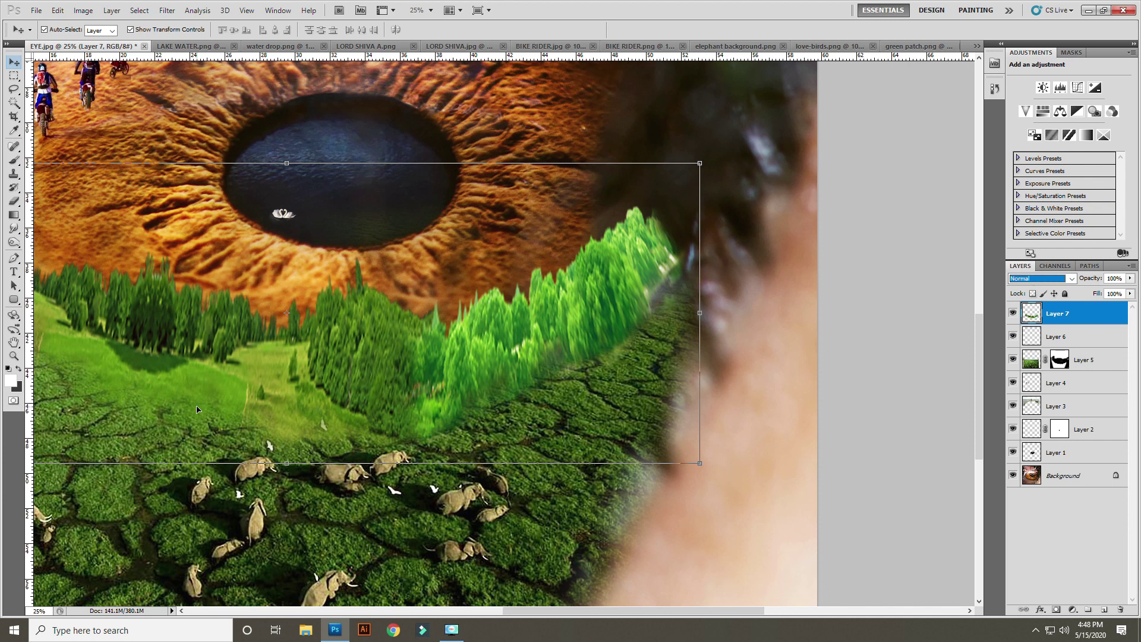
- Widen the forest patch to the left and right across the lower eye
{"action": "key", "text": "ctrl+minus"}
{"action": "left_click_drag", "start_coordinate": [163, 388], "coordinate": [225, 408]}
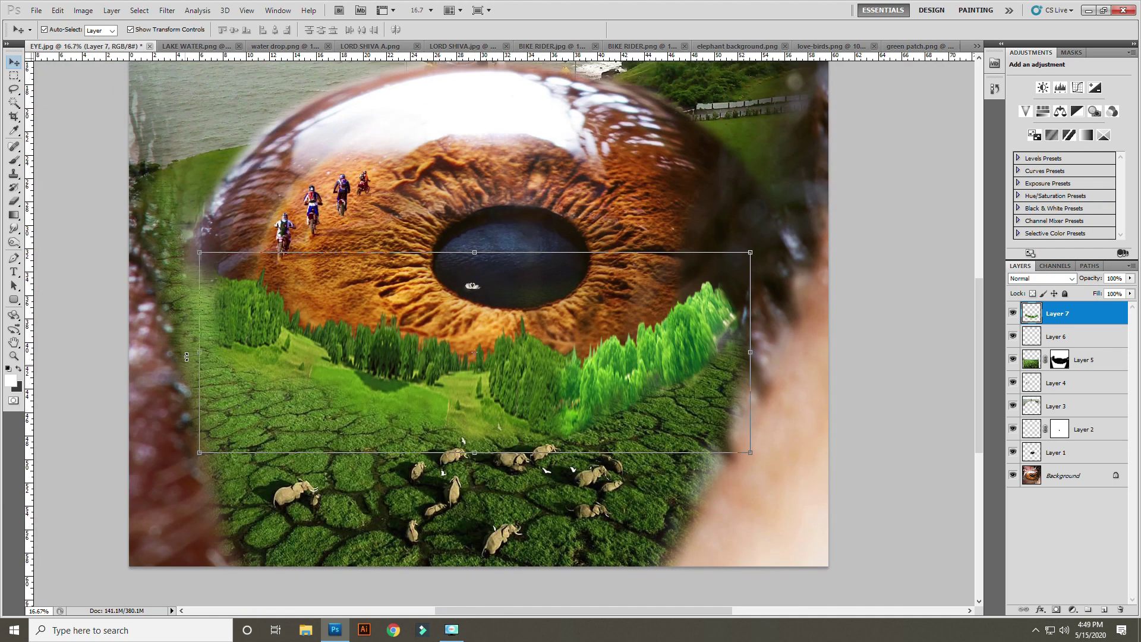
{"action": "left_click_drag", "start_coordinate": [186, 357], "coordinate": [144, 348]}
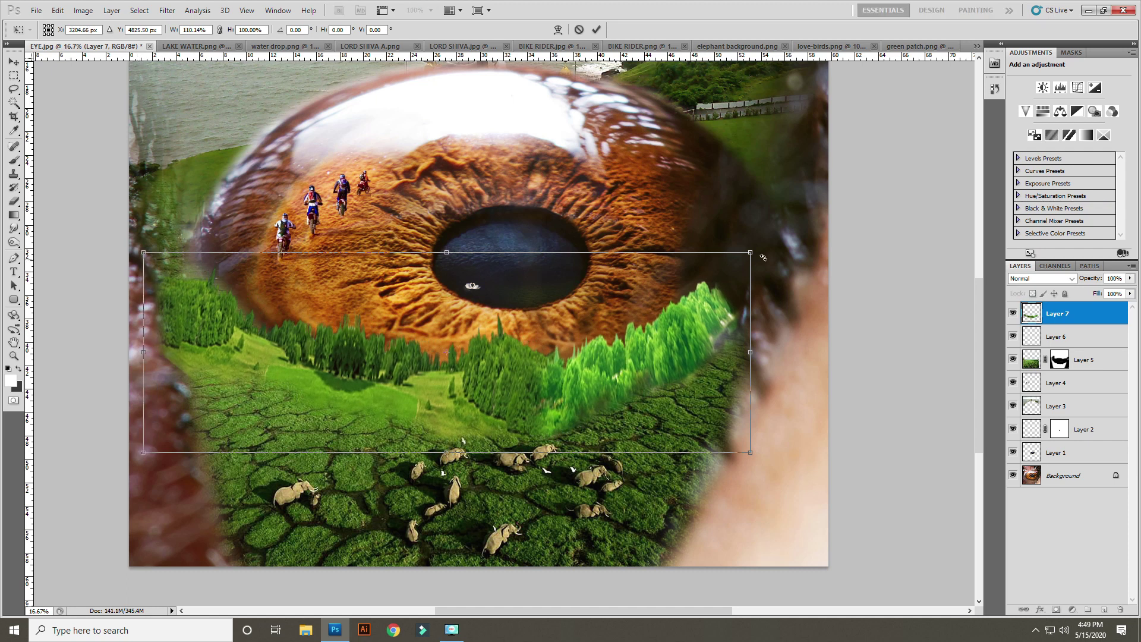
{"action": "left_click_drag", "start_coordinate": [754, 249], "coordinate": [768, 248]}
{"action": "key", "text": "Return"}
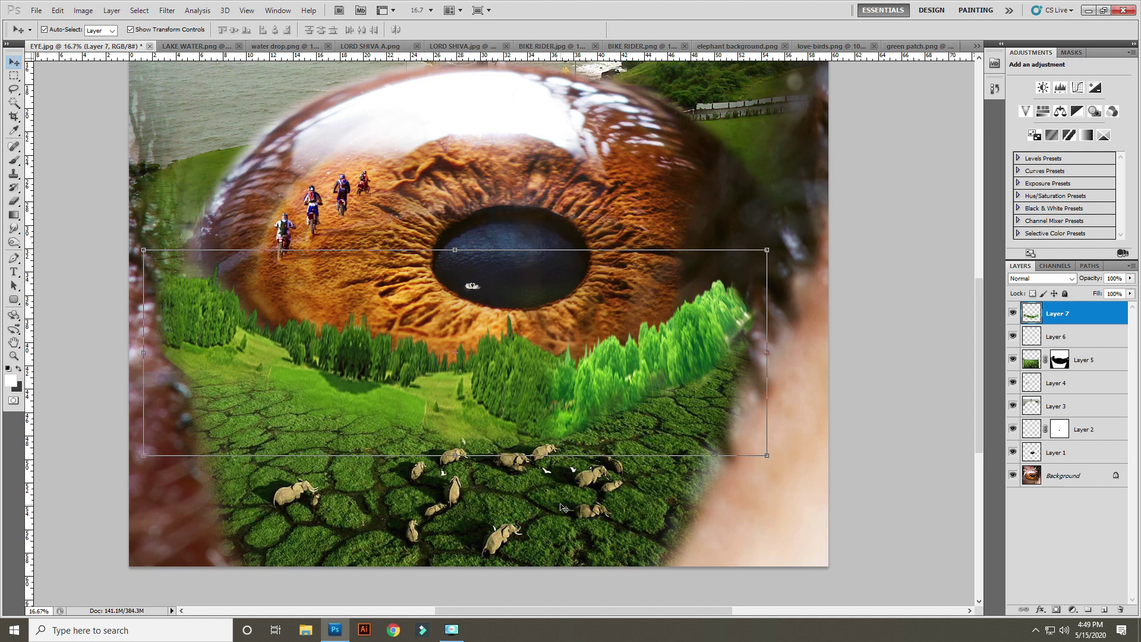
- Apply Levels to Layer 7 with black input 57 and midtone 0.72
{"action": "key", "text": "ctrl+l"}
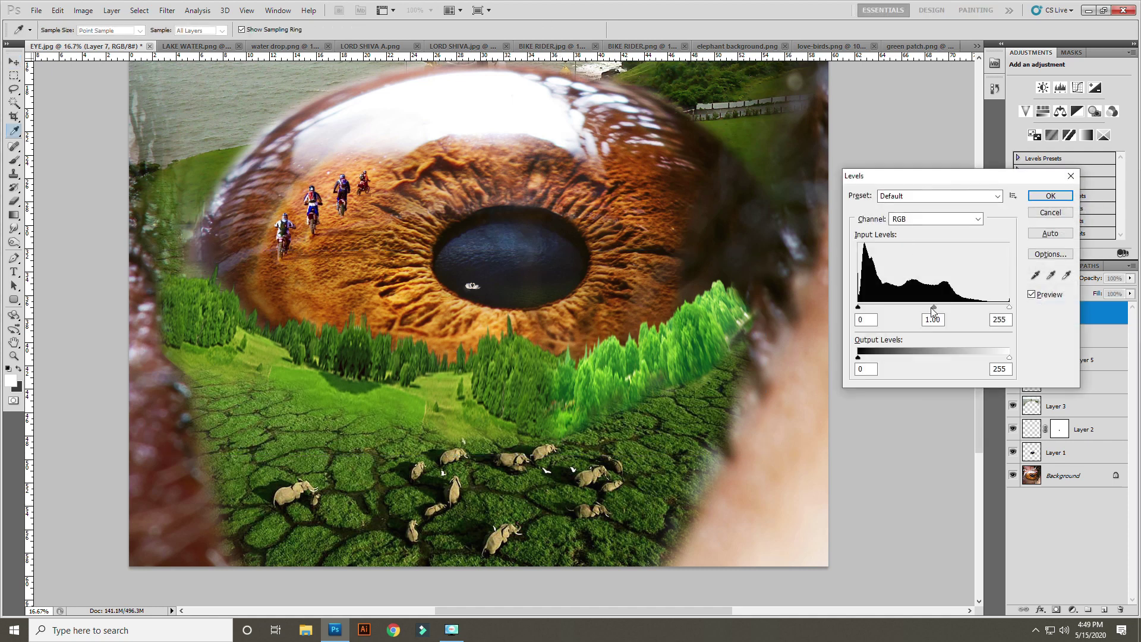
{"action": "left_click_drag", "start_coordinate": [941, 309], "coordinate": [951, 313]}
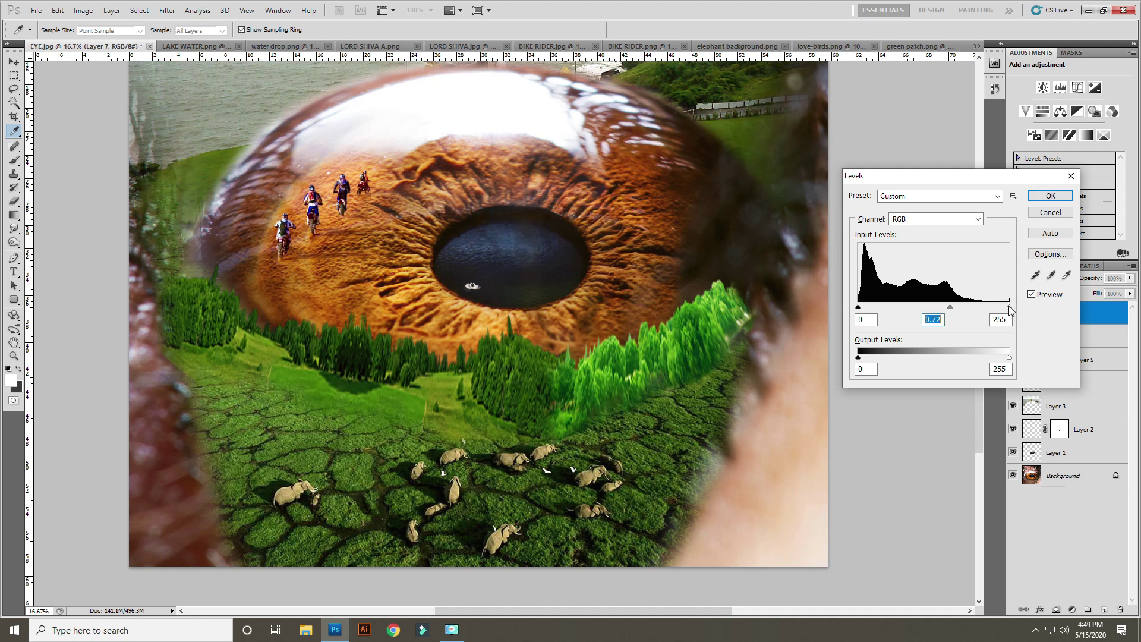
{"action": "left_click", "coordinate": [1010, 308]}
{"action": "left_click_drag", "start_coordinate": [859, 310], "coordinate": [872, 314]}
{"action": "key", "text": "Return"}
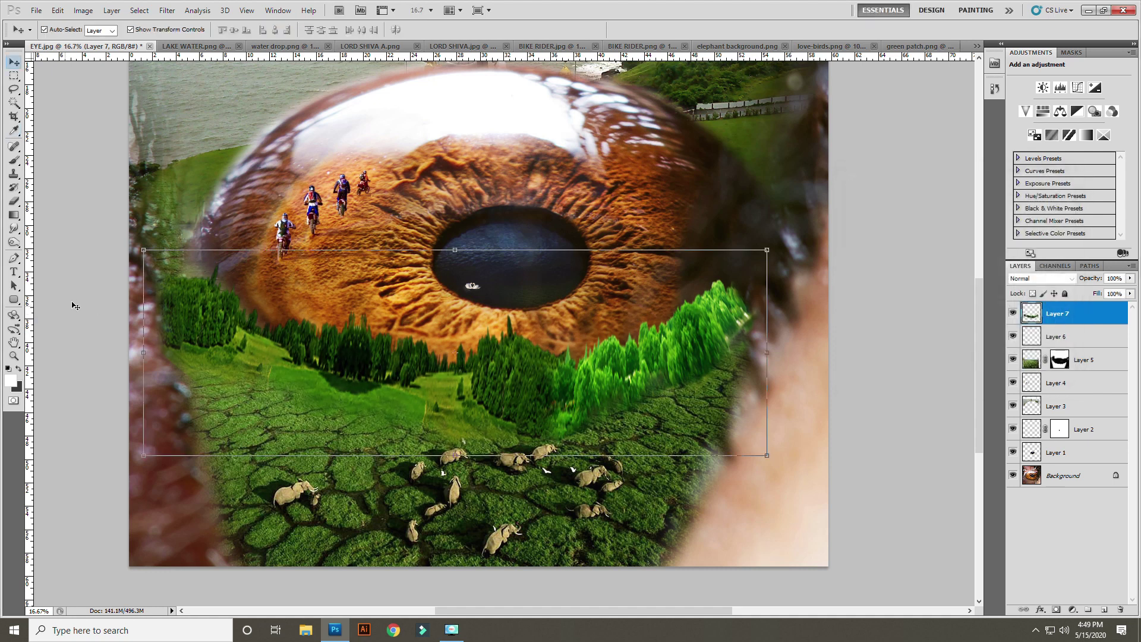
{"action": "key", "text": "ctrl+minus"}
{"action": "key", "text": "ctrl+minus"}
{"action": "key", "text": "ctrl+minus"}
- Open ROAD.png and drag the road image into the eye composite as Layer 8
{"action": "left_click", "coordinate": [256, 157]}
{"action": "key", "text": "ctrl+plus"}
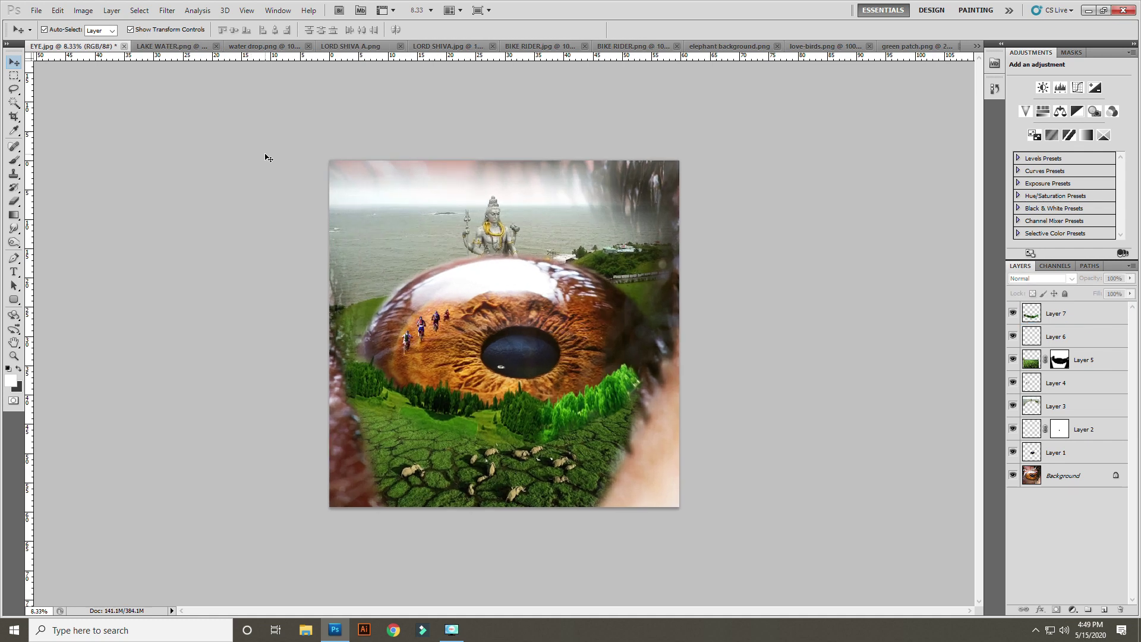
{"action": "key", "text": "ctrl+o"}
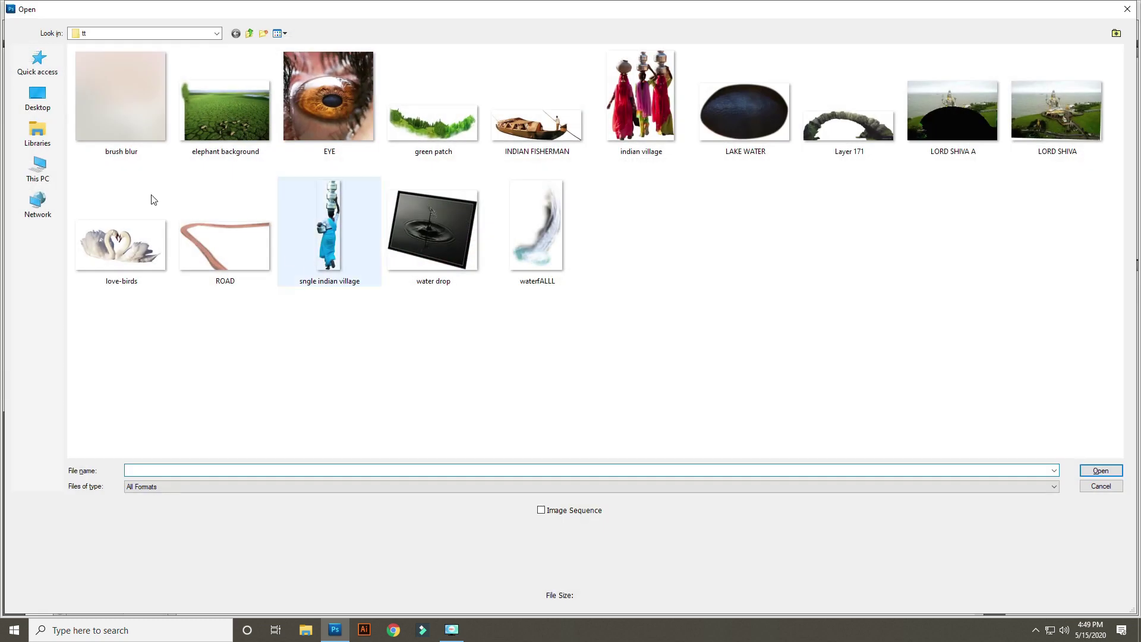
{"action": "left_click", "coordinate": [107, 76]}
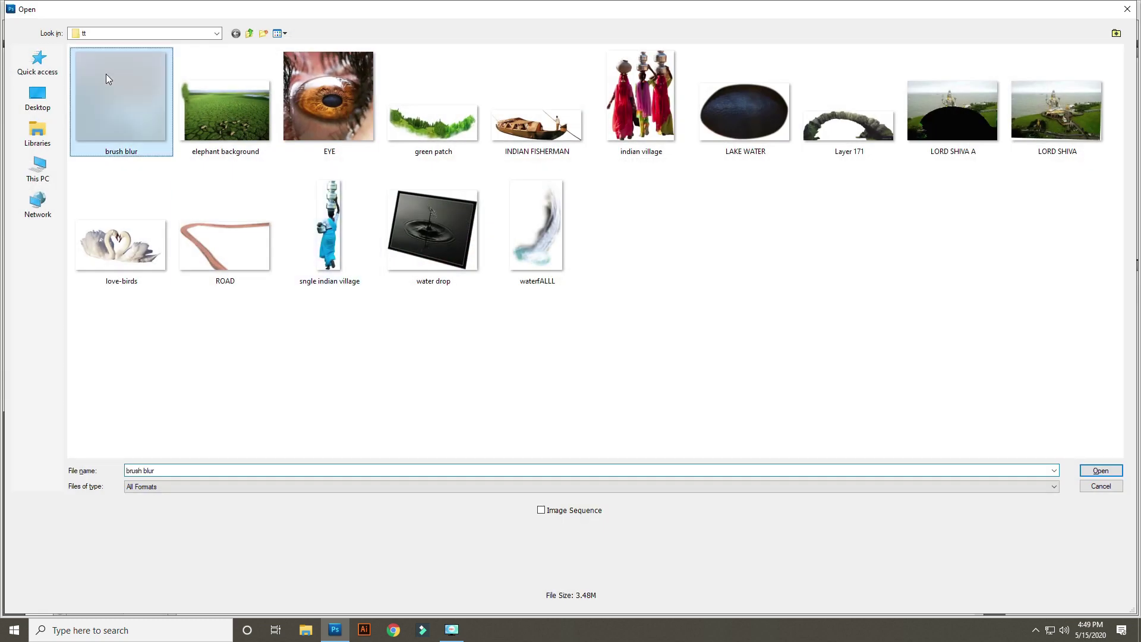
{"action": "double_click", "coordinate": [224, 237]}
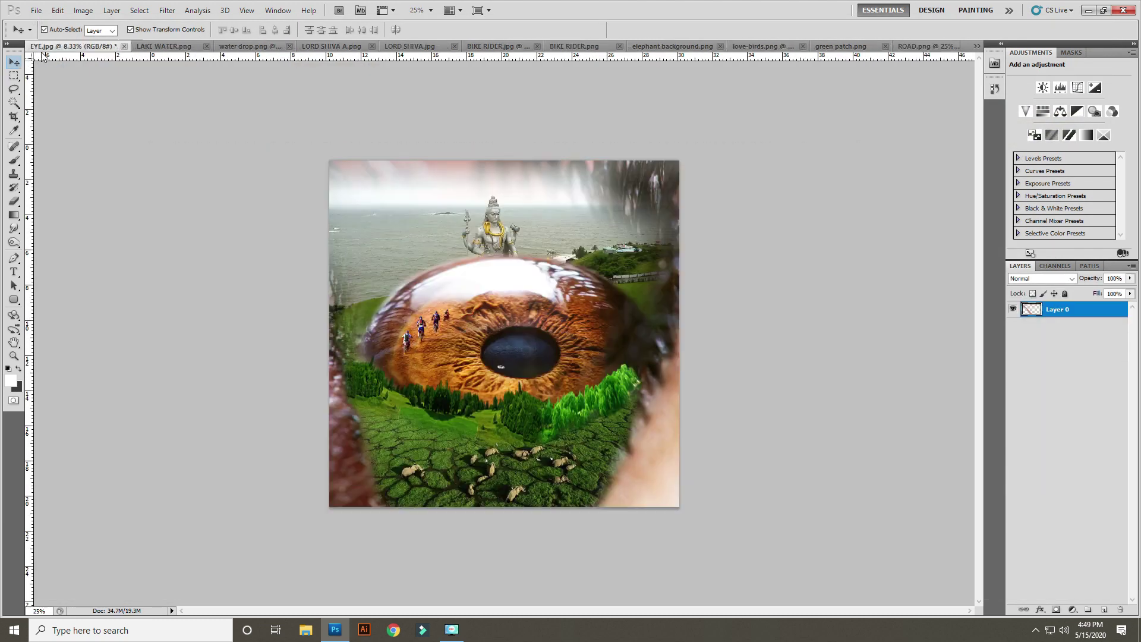
{"action": "mouse_move", "coordinate": [44, 56]}
{"action": "left_mouse_down"}
{"action": "mouse_move", "coordinate": [387, 324]}
{"action": "mouse_move", "coordinate": [424, 334]}
{"action": "left_mouse_up"}
- Rotate the road about 12 degrees and position it across the eye
{"action": "left_click", "coordinate": [363, 285]}
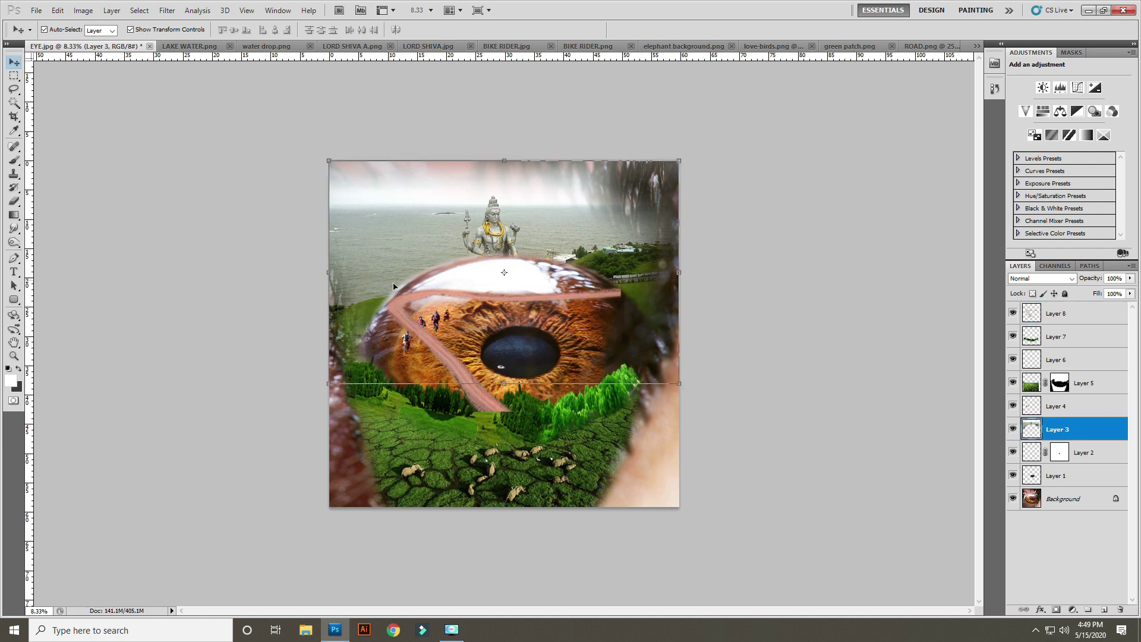
{"action": "left_click", "coordinate": [404, 316]}
{"action": "left_click_drag", "start_coordinate": [388, 281], "coordinate": [363, 221]}
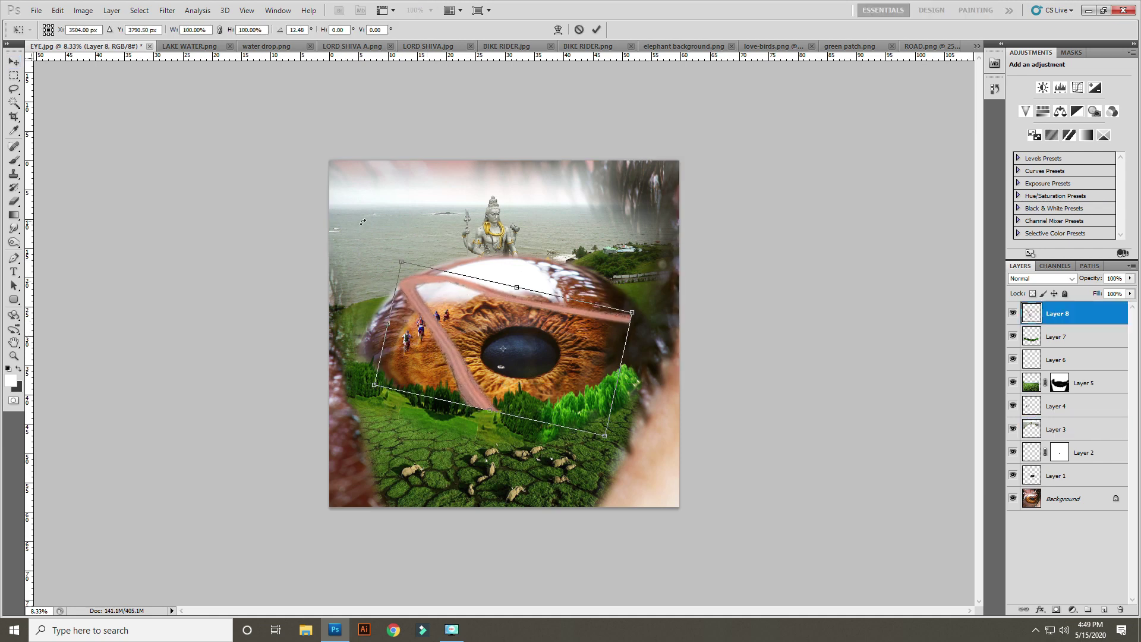
{"action": "mouse_move", "coordinate": [396, 257]}
{"action": "left_mouse_down"}
{"action": "mouse_move", "coordinate": [358, 315]}
{"action": "mouse_move", "coordinate": [290, 259]}
{"action": "left_mouse_up"}
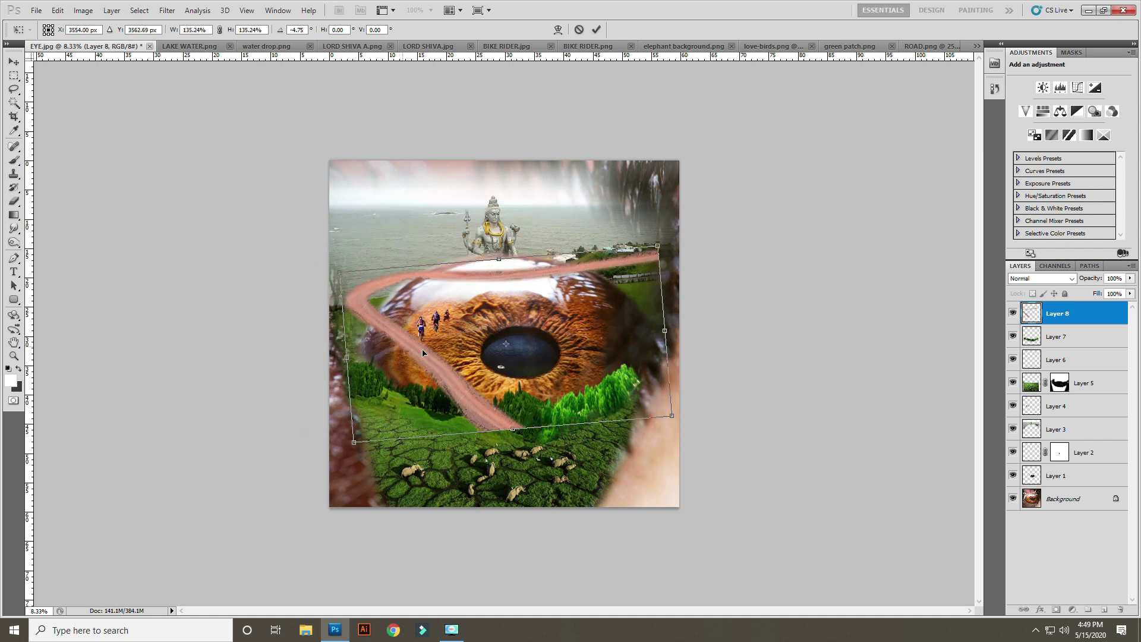
{"action": "left_click_drag", "start_coordinate": [369, 337], "coordinate": [438, 347]}
{"action": "mouse_move", "coordinate": [384, 304]}
{"action": "left_mouse_down"}
{"action": "mouse_move", "coordinate": [425, 342]}
{"action": "mouse_move", "coordinate": [415, 338]}
{"action": "left_mouse_up"}
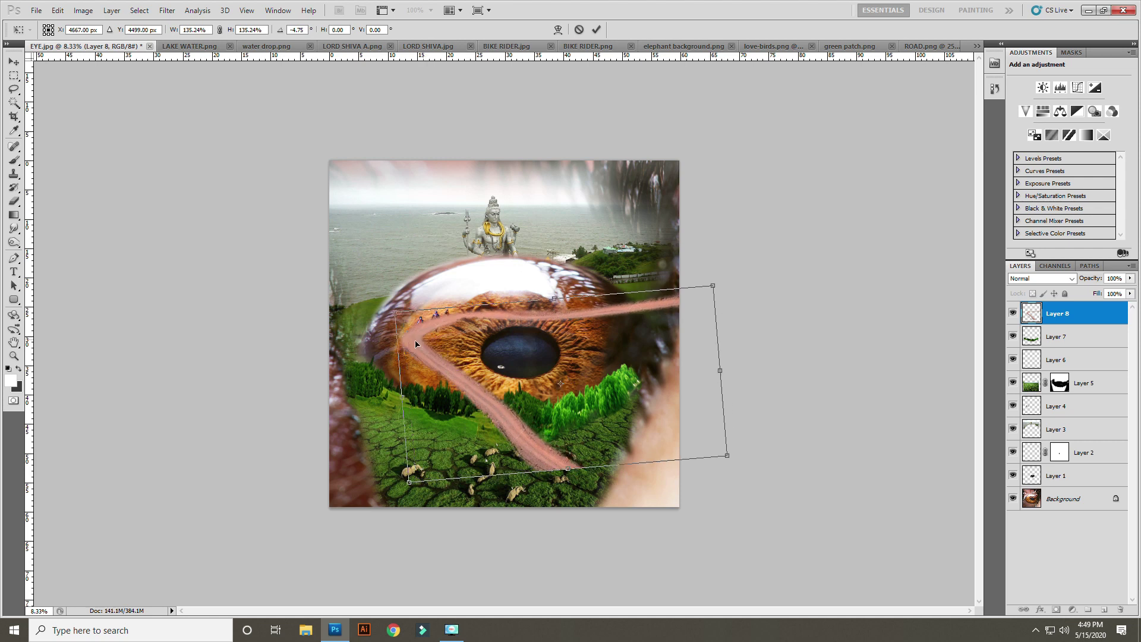
{"action": "key", "text": "Return"}
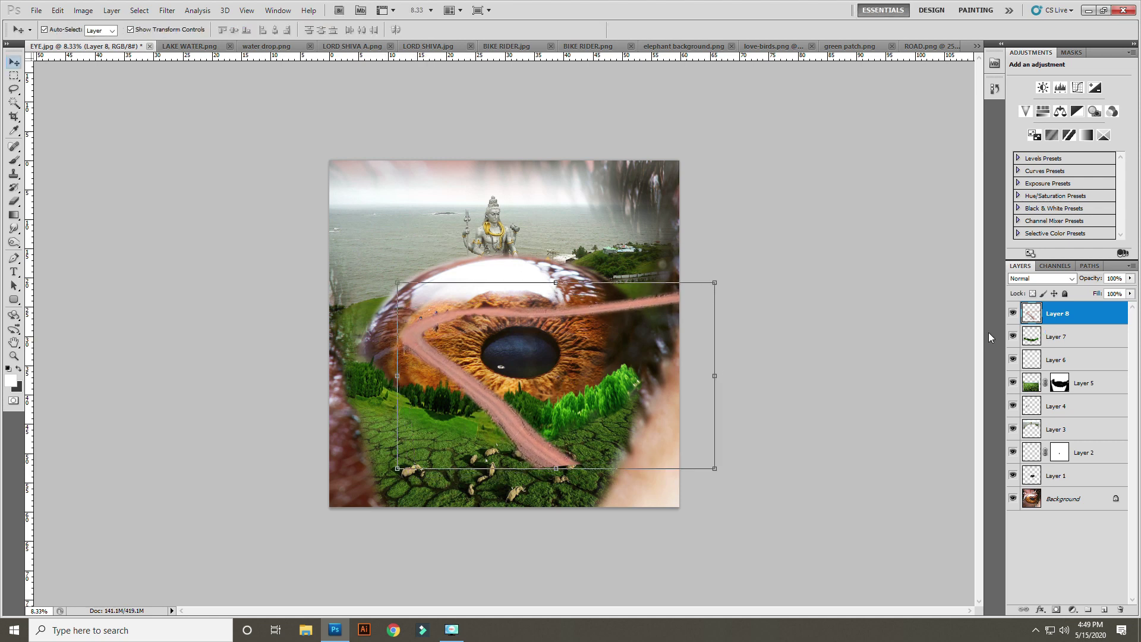
- Send the road layer down to just above Background and nudge it under the bikers
{"action": "key", "text": "ctrl+bracketleft"}
{"action": "key", "text": "ctrl+bracketleft"}
{"action": "key", "text": "ctrl+bracketleft"}
{"action": "key", "text": "ctrl+bracketleft"}
{"action": "key", "text": "ctrl+bracketleft"}
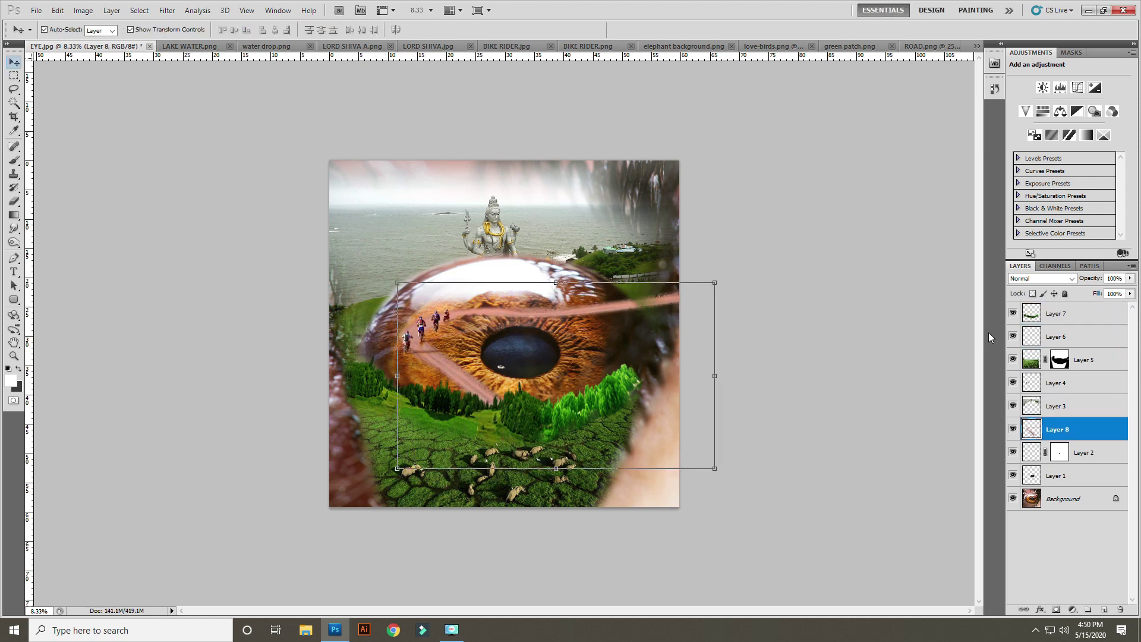
{"action": "key", "text": "ctrl+bracketleft"}
{"action": "key", "text": "ctrl+bracketleft"}
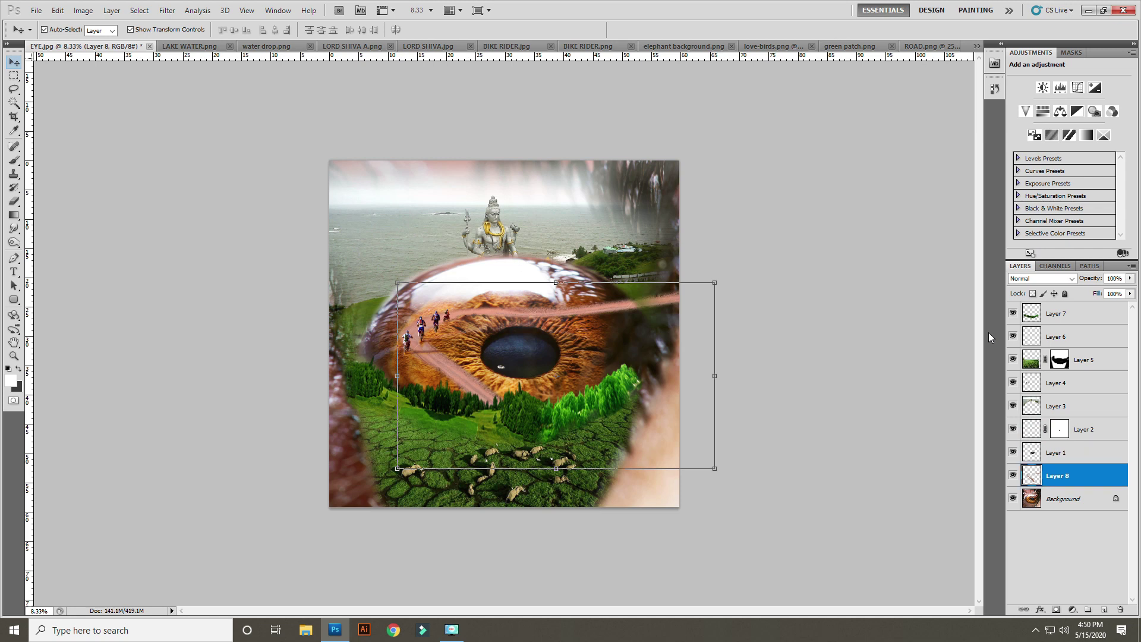
{"action": "key", "text": "ctrl+equal"}
{"action": "key", "text": "ctrl+equal"}
{"action": "key", "text": "ctrl+equal"}
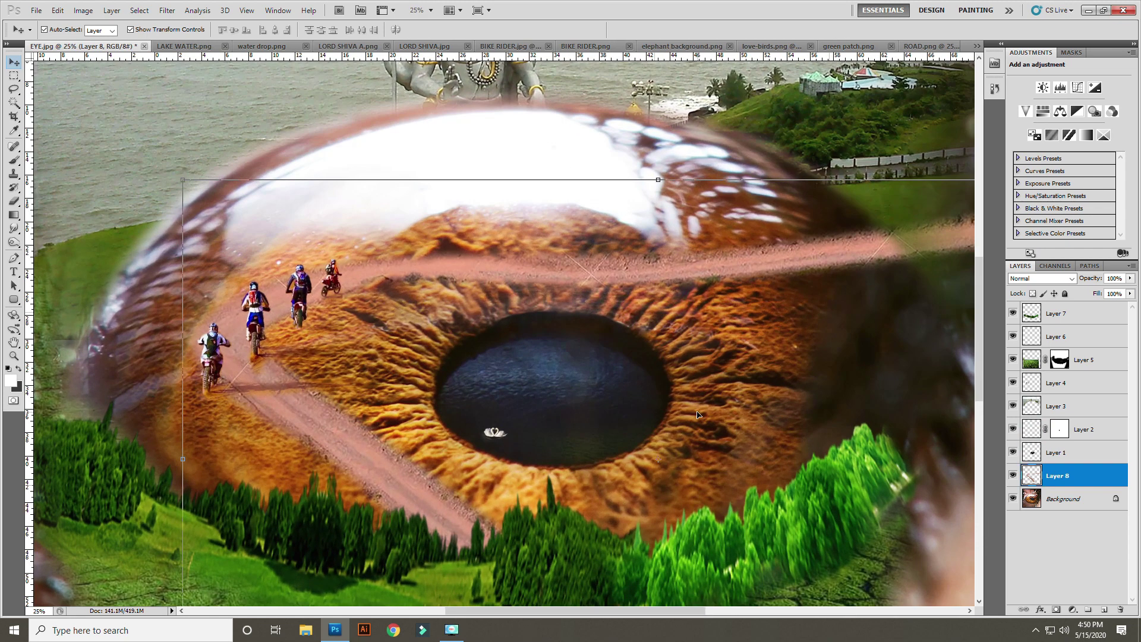
{"action": "key", "text": "shift+Up"}
{"action": "key", "text": "shift+Up"}
{"action": "key", "text": "shift+Up"}
{"action": "key", "text": "shift+Up"}
{"action": "key", "text": "shift+Up"}
{"action": "key", "text": "shift+Up"}
{"action": "key", "text": "shift+Up"}
{"action": "key", "text": "shift+Up"}
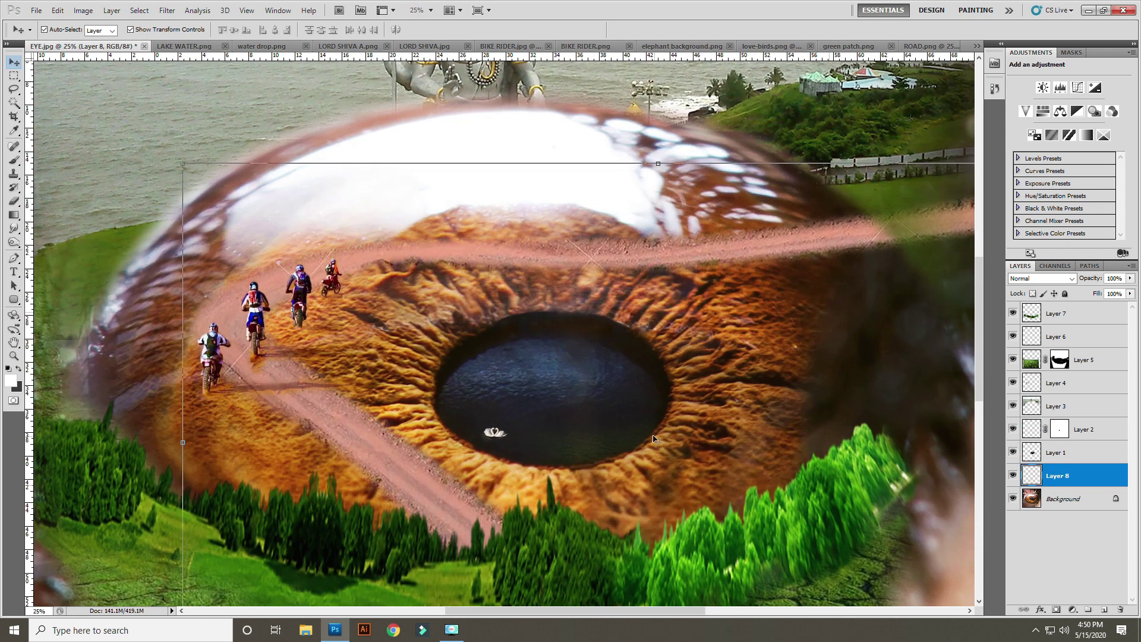
{"action": "key", "text": "shift+Left"}
{"action": "key", "text": "shift+Left"}
{"action": "key", "text": "shift+Left"}
{"action": "key", "text": "shift+Left"}
{"action": "key", "text": "shift+Left"}
{"action": "key", "text": "shift+Left"}
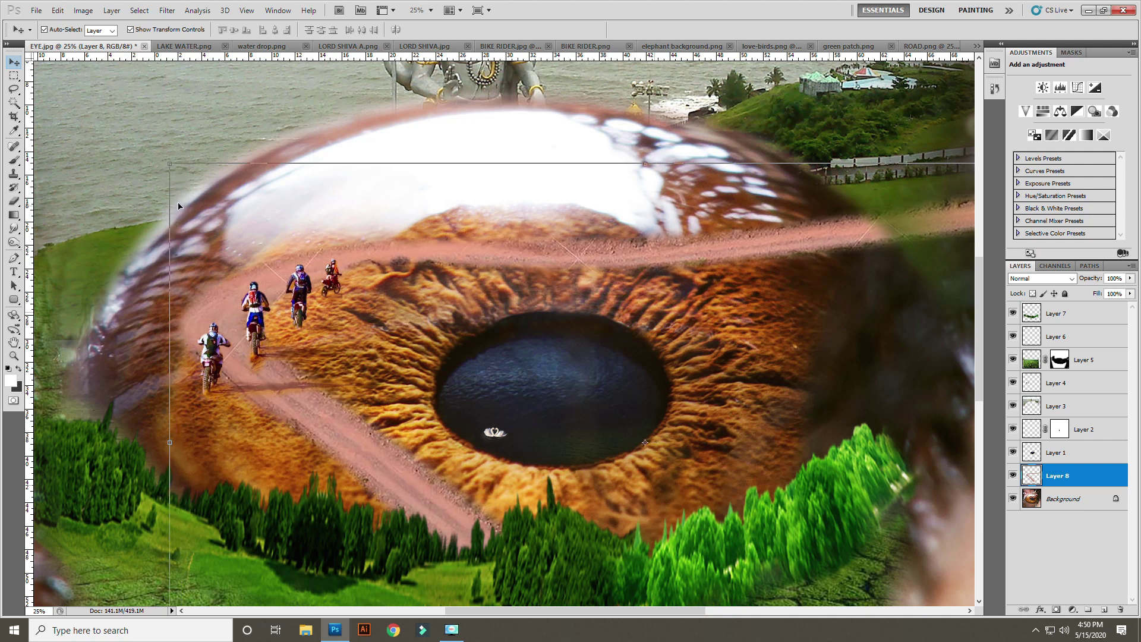
{"action": "key", "text": "shift+Down"}
{"action": "key", "text": "shift+Down"}
{"action": "key", "text": "shift+Down"}
{"action": "key", "text": "shift+Down"}
{"action": "key", "text": "shift+Down"}
{"action": "key", "text": "shift+Down"}
{"action": "key", "text": "shift+Down"}
{"action": "key", "text": "shift+Down"}
{"action": "key", "text": "shift+Down"}
{"action": "key", "text": "shift+Down"}
{"action": "key", "text": "shift+Down"}
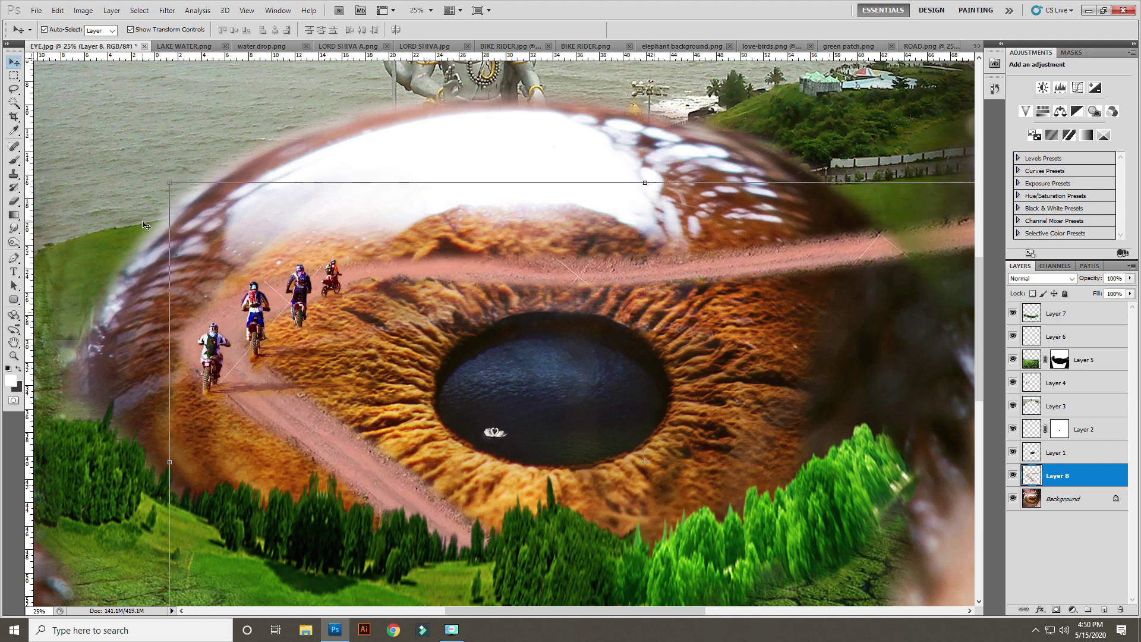
{"action": "key", "text": "shift+Down"}
{"action": "key", "text": "shift+Down"}
{"action": "key", "text": "shift+Down"}
{"action": "key", "text": "shift+Down"}
{"action": "key", "text": "shift+Down"}
{"action": "key", "text": "shift+Down"}
{"action": "key", "text": "shift+Down"}
{"action": "key", "text": "shift+Down"}
{"action": "key", "text": "shift+Down"}
{"action": "key", "text": "shift+Down"}
{"action": "key", "text": "shift+Down"}
{"action": "key", "text": "shift+Down"}
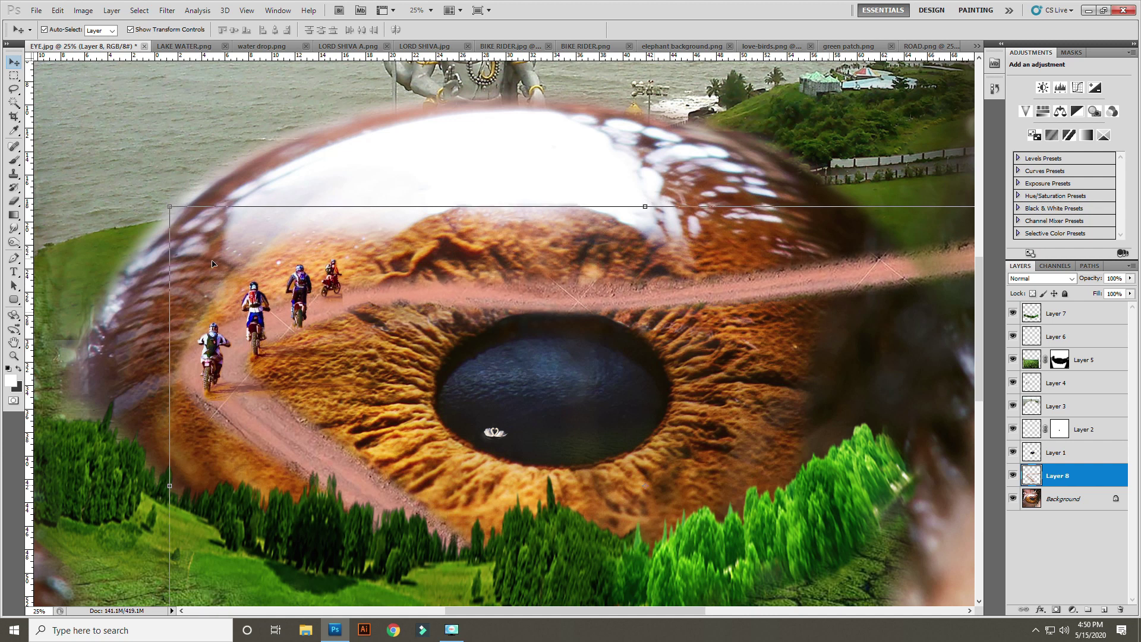
- Set Layer 8's blend mode to Vivid Light and add a layer mask
{"action": "left_click", "coordinate": [1040, 278]}
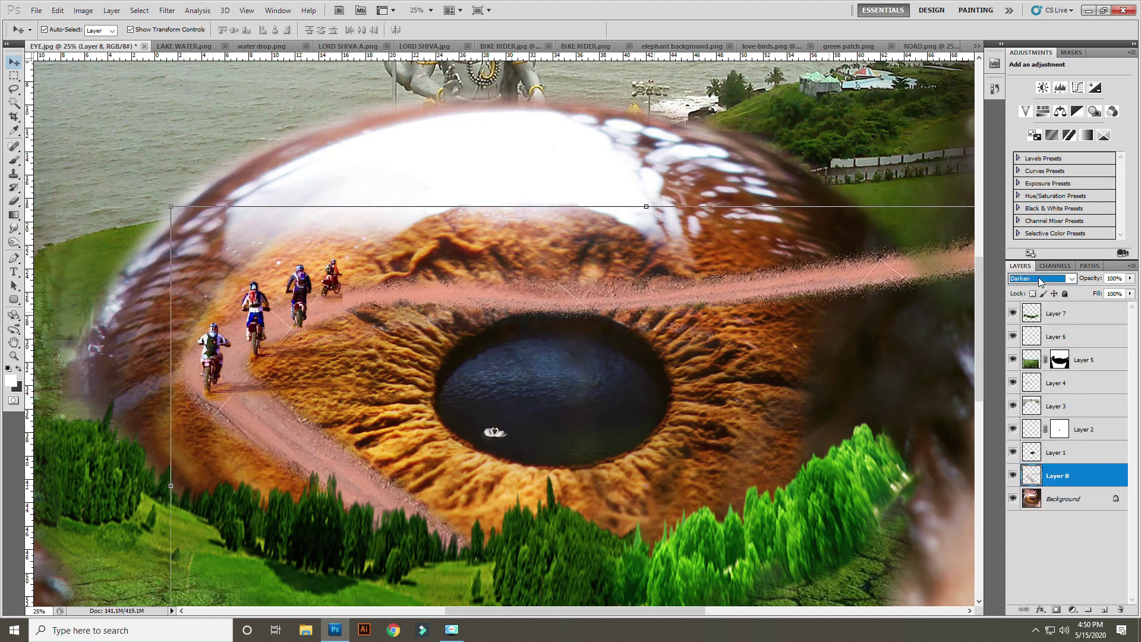
{"action": "scroll", "coordinate": [1040, 279], "scroll_direction": "down", "scroll_amount": 5}
{"action": "scroll", "coordinate": [1040, 279], "scroll_direction": "down", "scroll_amount": 2}
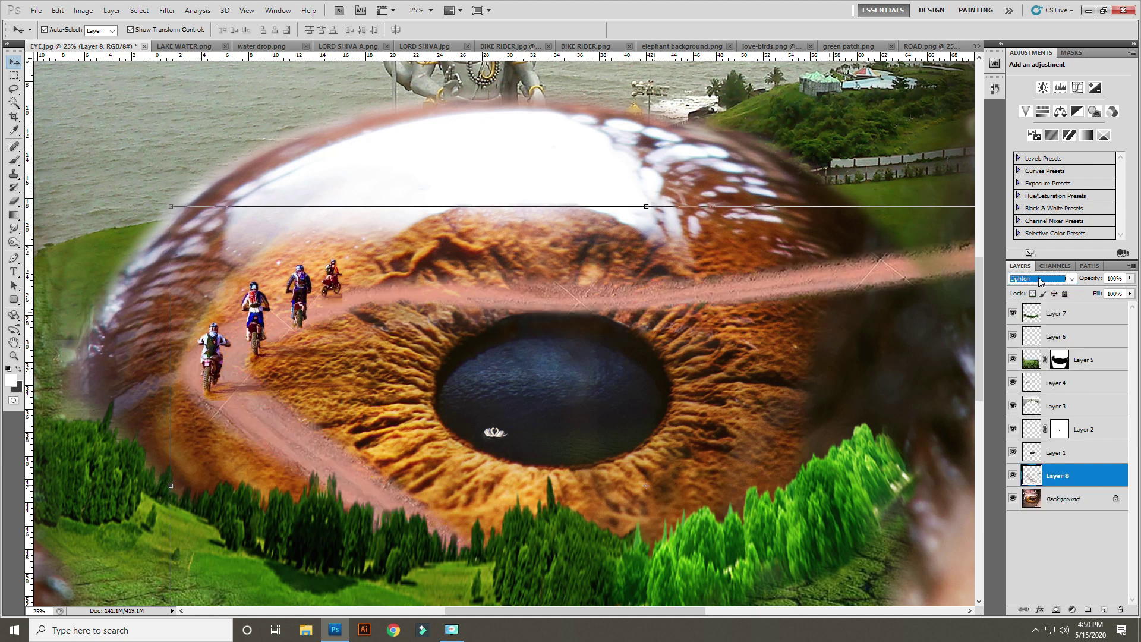
{"action": "scroll", "coordinate": [1040, 279], "scroll_direction": "down", "scroll_amount": 2}
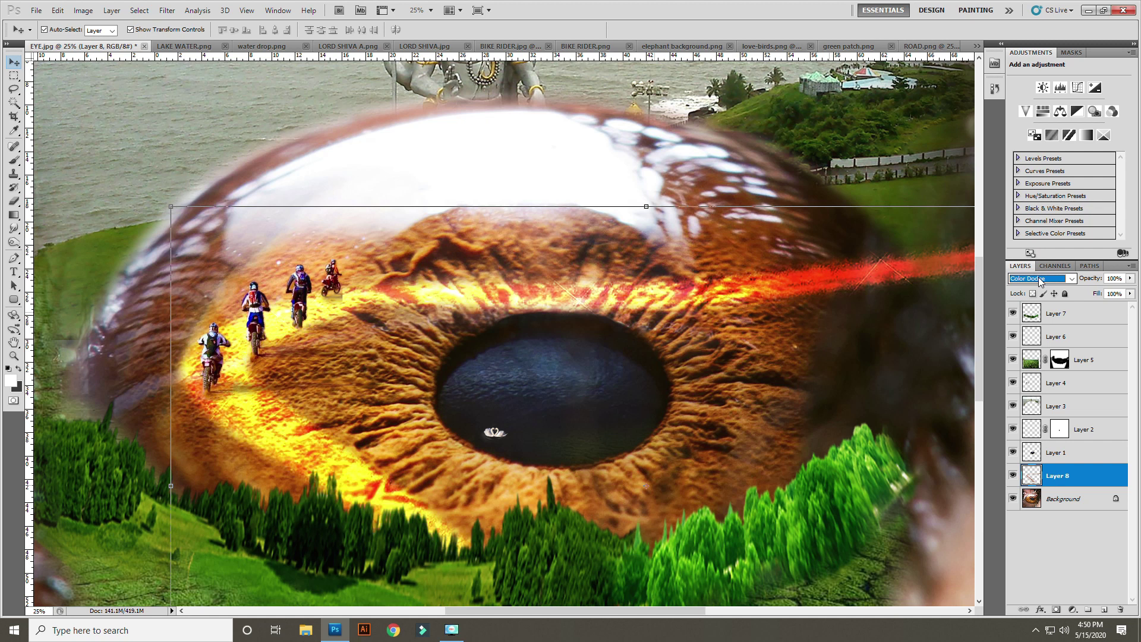
{"action": "scroll", "coordinate": [1040, 278], "scroll_direction": "down", "scroll_amount": 1}
{"action": "scroll", "coordinate": [1040, 278], "scroll_direction": "down", "scroll_amount": 1}
{"action": "scroll", "coordinate": [1040, 279], "scroll_direction": "down", "scroll_amount": 1}
{"action": "scroll", "coordinate": [1040, 279], "scroll_direction": "down", "scroll_amount": 1}
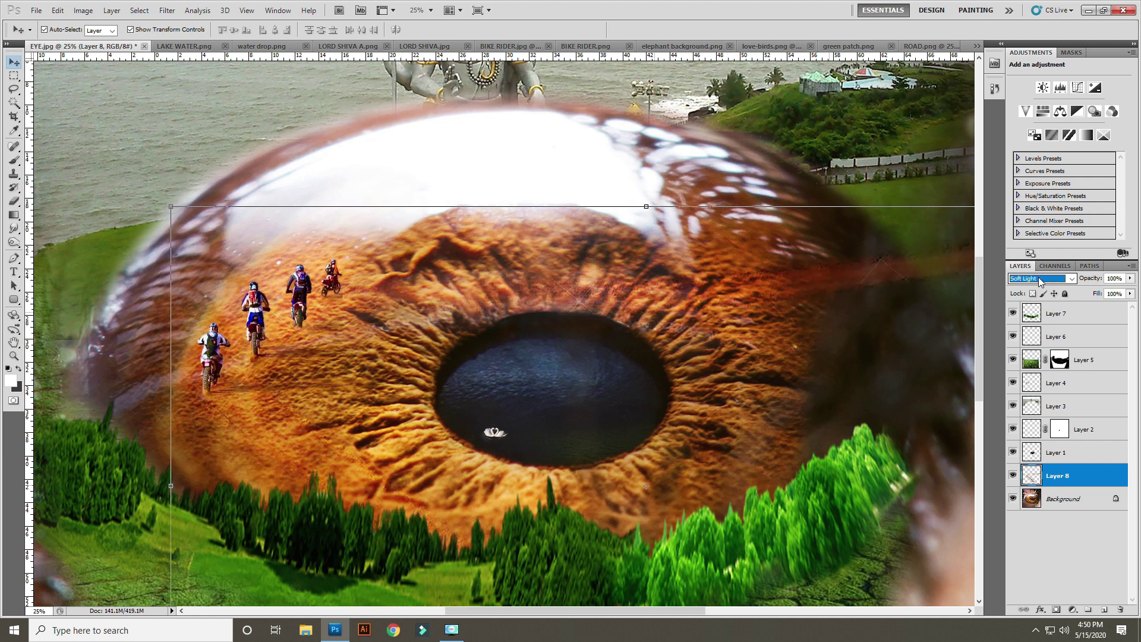
{"action": "scroll", "coordinate": [1040, 281], "scroll_direction": "down", "scroll_amount": 1}
{"action": "scroll", "coordinate": [1040, 281], "scroll_direction": "down", "scroll_amount": 1}
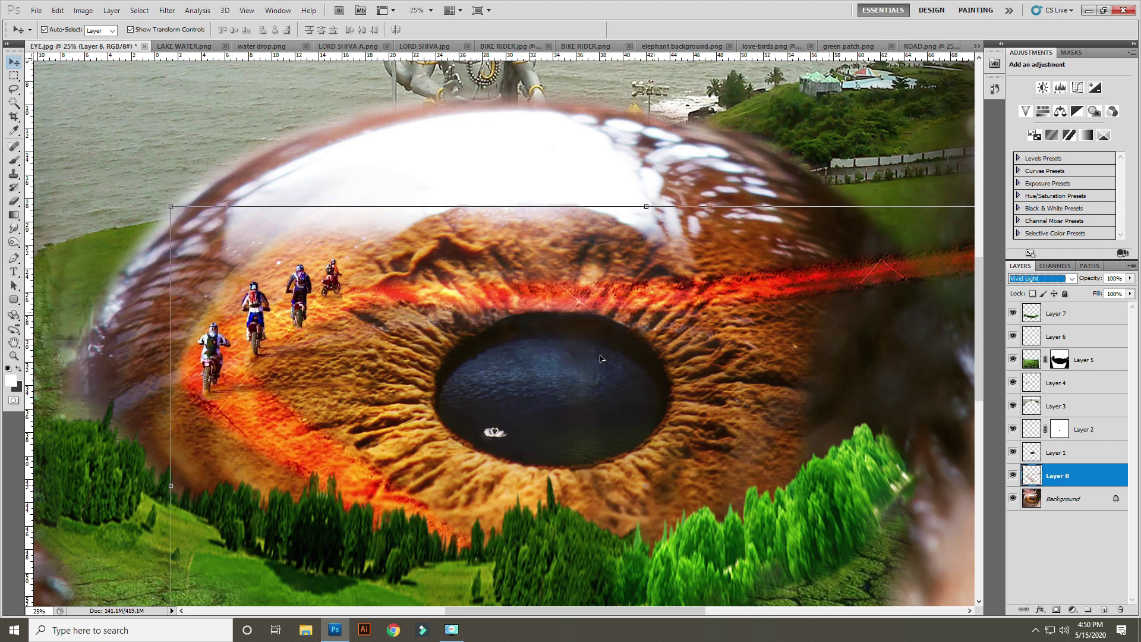
{"action": "left_click", "coordinate": [1057, 610]}
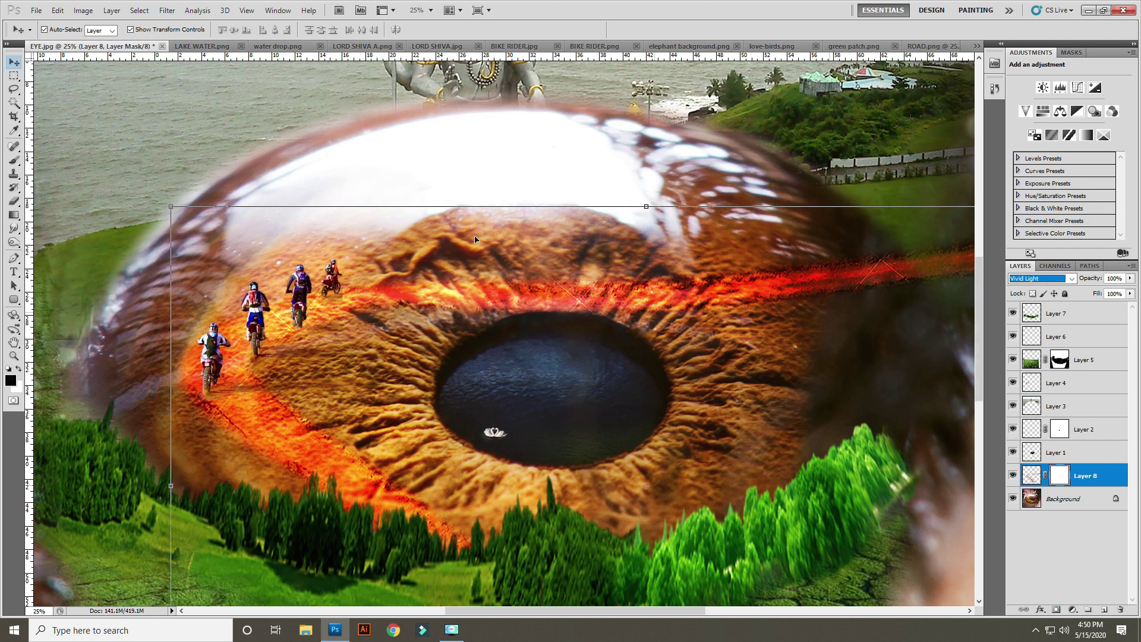
- Paint black with a size-700 brush on Layer 8's mask to hide the streak right of the pupil
{"action": "key", "text": "x"}
{"action": "key", "text": "b"}
{"action": "left_click", "coordinate": [1055, 479]}
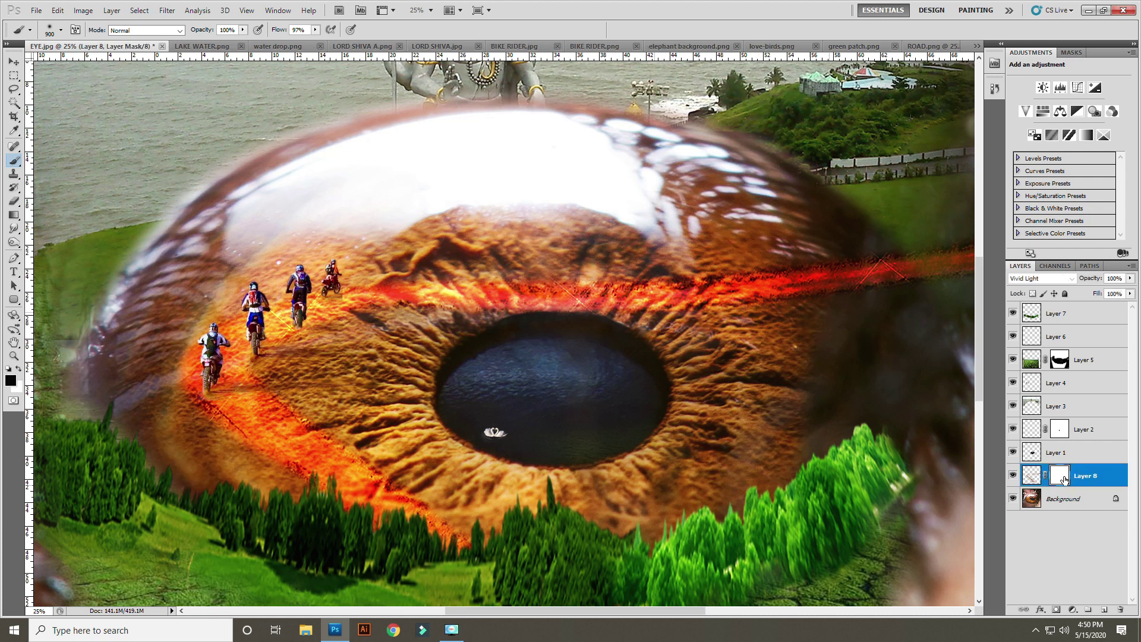
{"action": "key", "text": "x"}
{"action": "key", "text": "bracketleft"}
{"action": "key", "text": "bracketleft"}
{"action": "left_click_drag", "start_coordinate": [895, 251], "coordinate": [914, 263]}
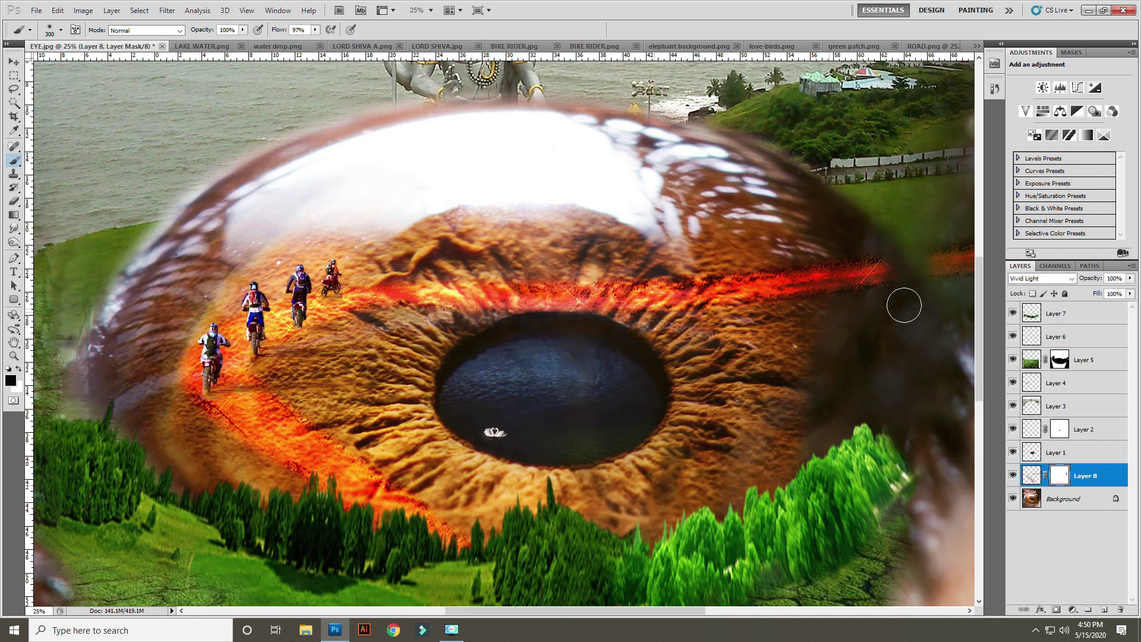
{"action": "left_click_drag", "start_coordinate": [657, 269], "coordinate": [966, 269]}
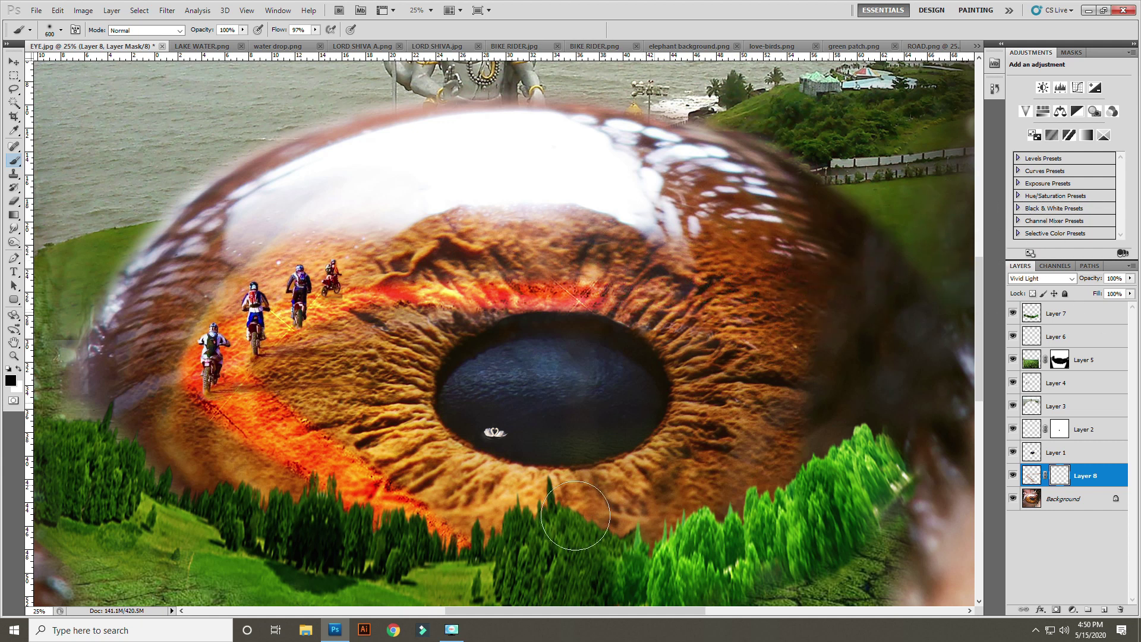
{"action": "left_click", "coordinate": [14, 62]}
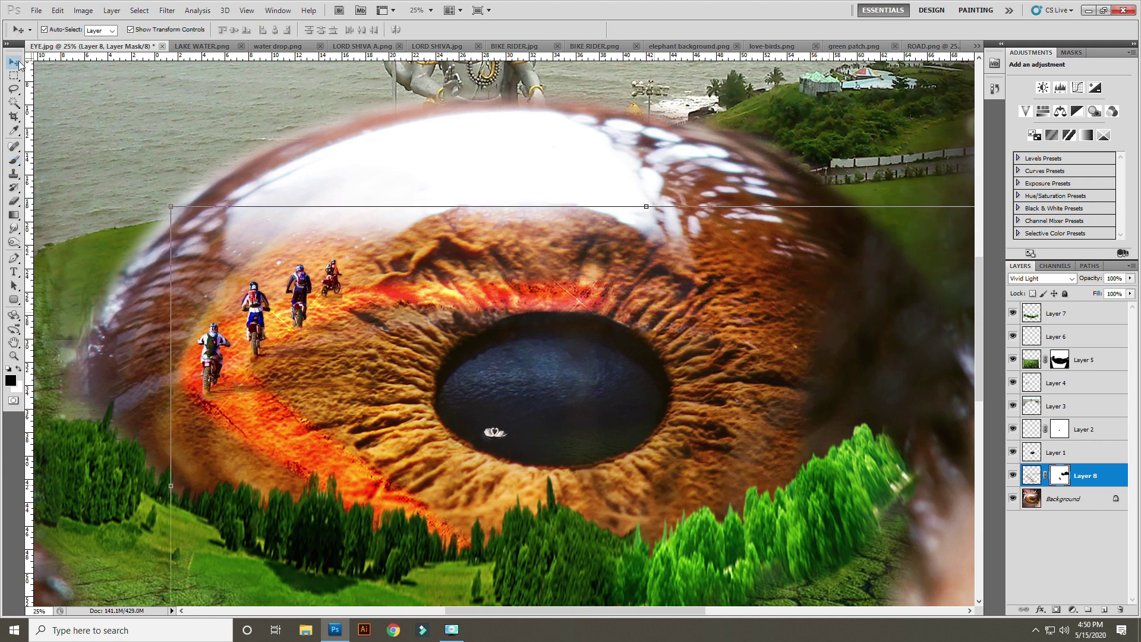
- Nudge the bike riders layer (Layer 4) slightly down
{"action": "left_click_drag", "start_coordinate": [210, 374], "coordinate": [210, 385]}
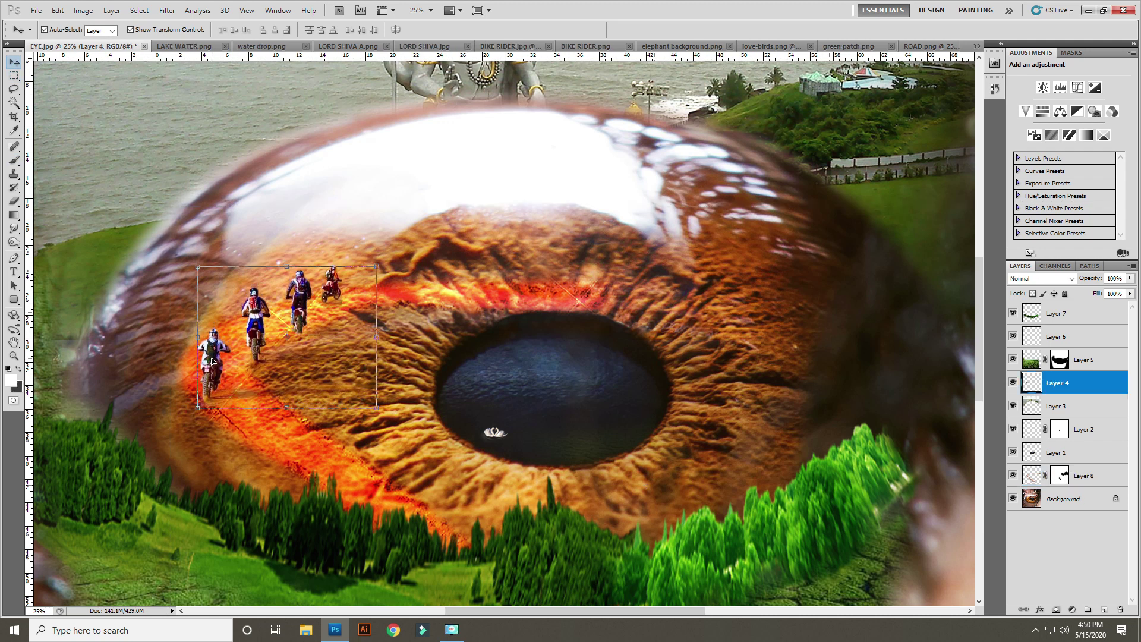
{"action": "key", "text": "shift+Down"}
{"action": "left_click", "coordinate": [317, 456]}
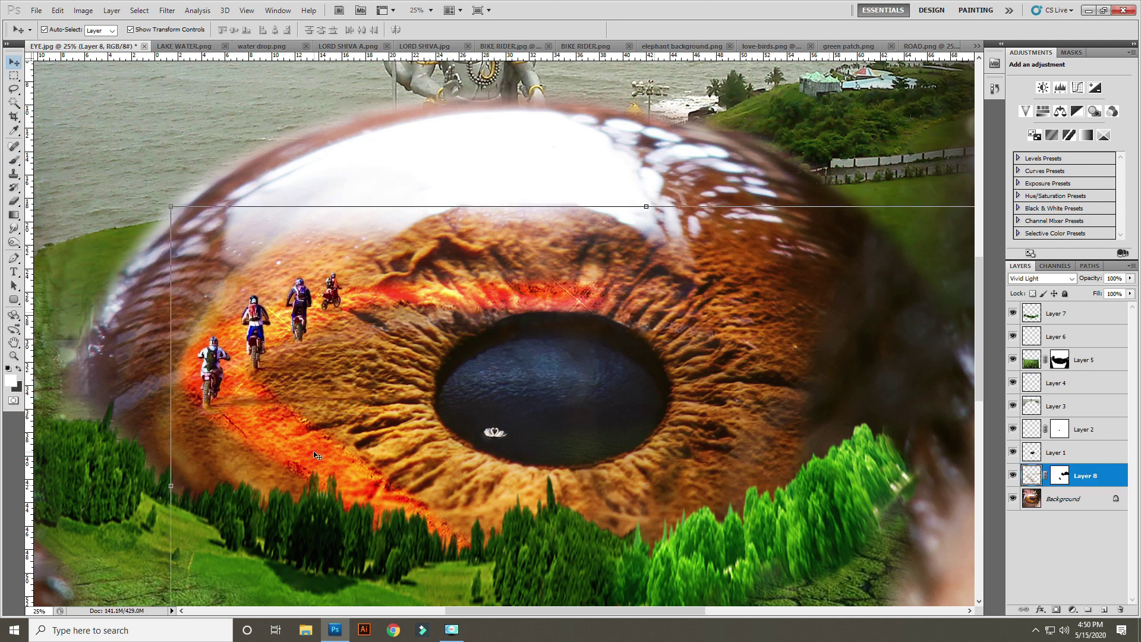
- Cycle the road layer's blend modes and settle on Linear Burn
{"action": "key", "text": "Down"}
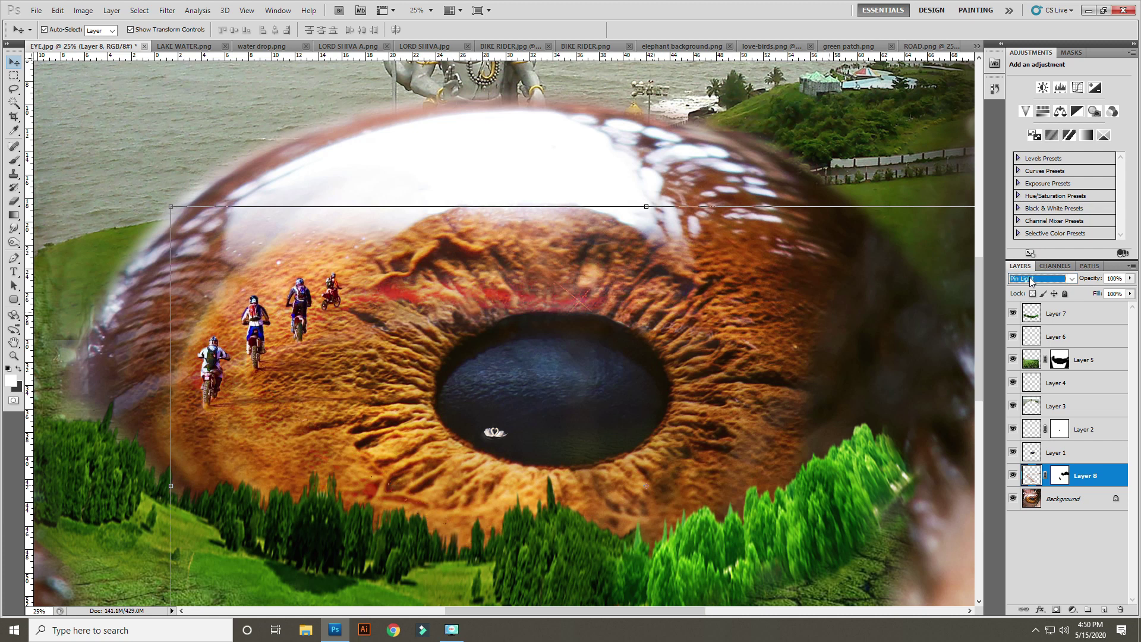
{"action": "key", "text": "Down"}
{"action": "key", "text": "Down"}
{"action": "key", "text": "Down"}
{"action": "key", "text": "Down"}
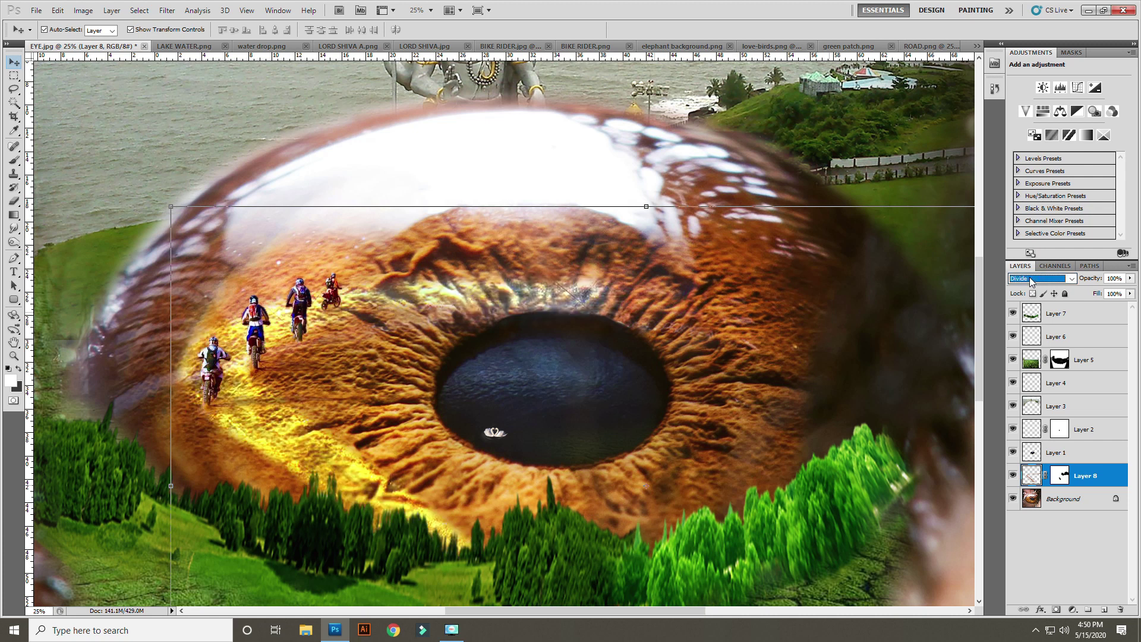
{"action": "key", "text": "Down"}
{"action": "key", "text": "Down"}
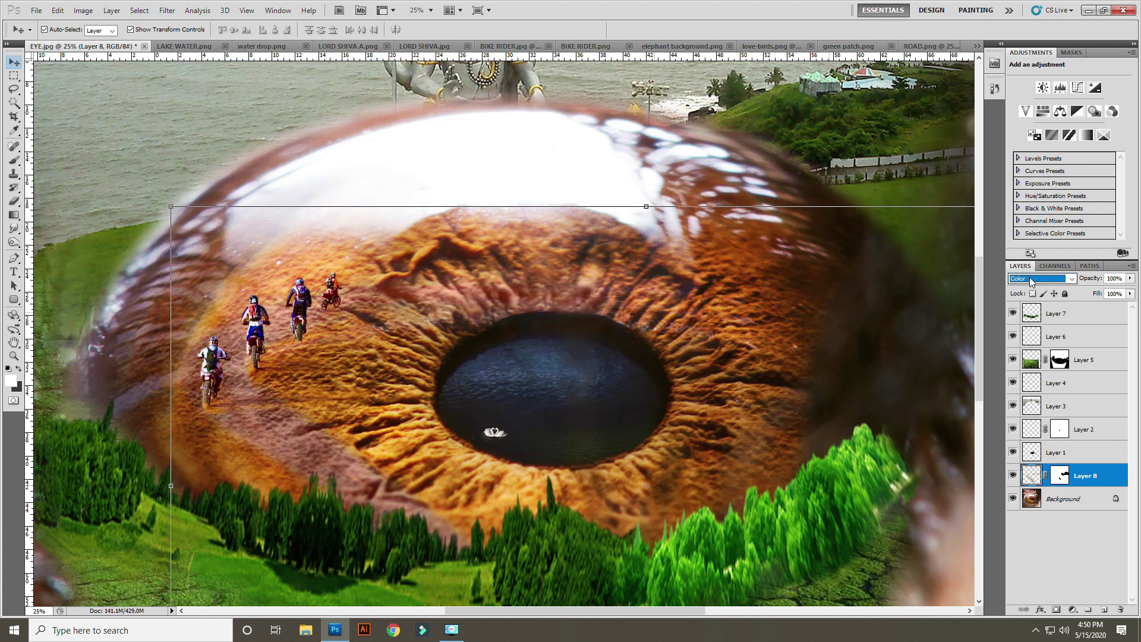
{"action": "key", "text": "Down"}
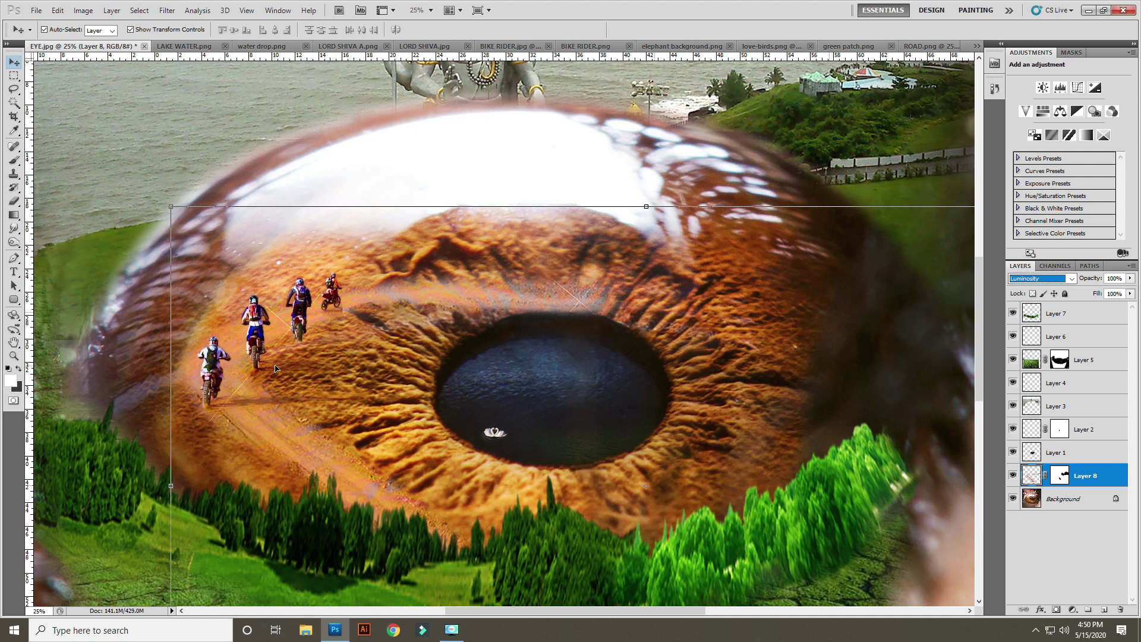
{"action": "key", "text": "Up"}
{"action": "key", "text": "Up"}
{"action": "key", "text": "Up"}
{"action": "key", "text": "Up"}
{"action": "key", "text": "Up"}
{"action": "key", "text": "Up"}
{"action": "key", "text": "Up"}
{"action": "key", "text": "Up"}
{"action": "key", "text": "Up"}
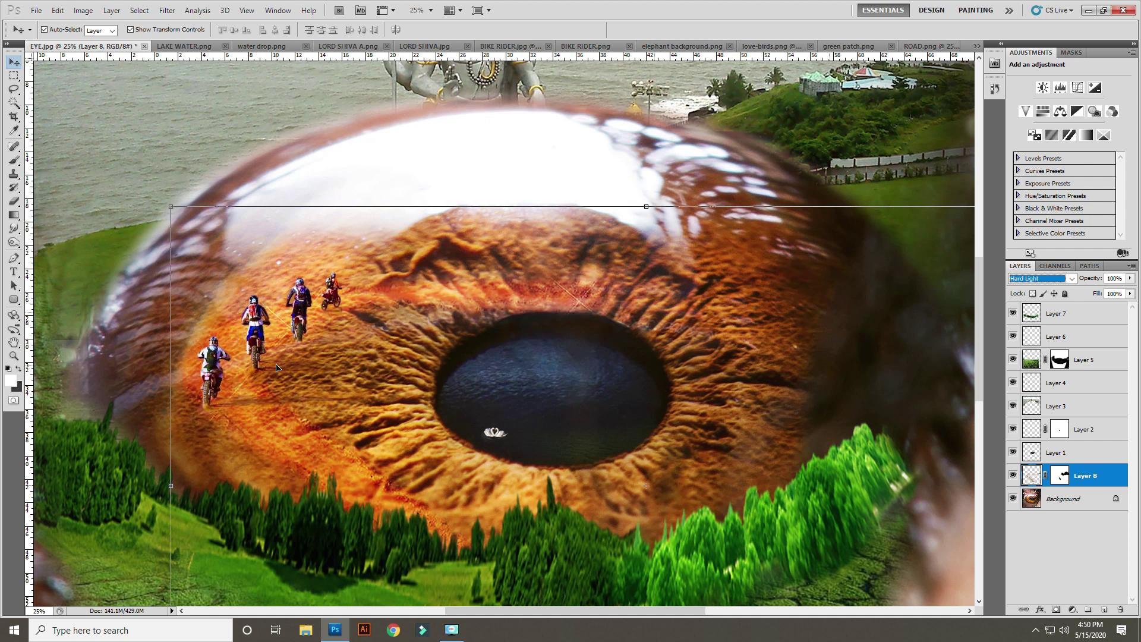
{"action": "key", "text": "Up"}
{"action": "key", "text": "Up"}
{"action": "key", "text": "Up"}
{"action": "key", "text": "Up"}
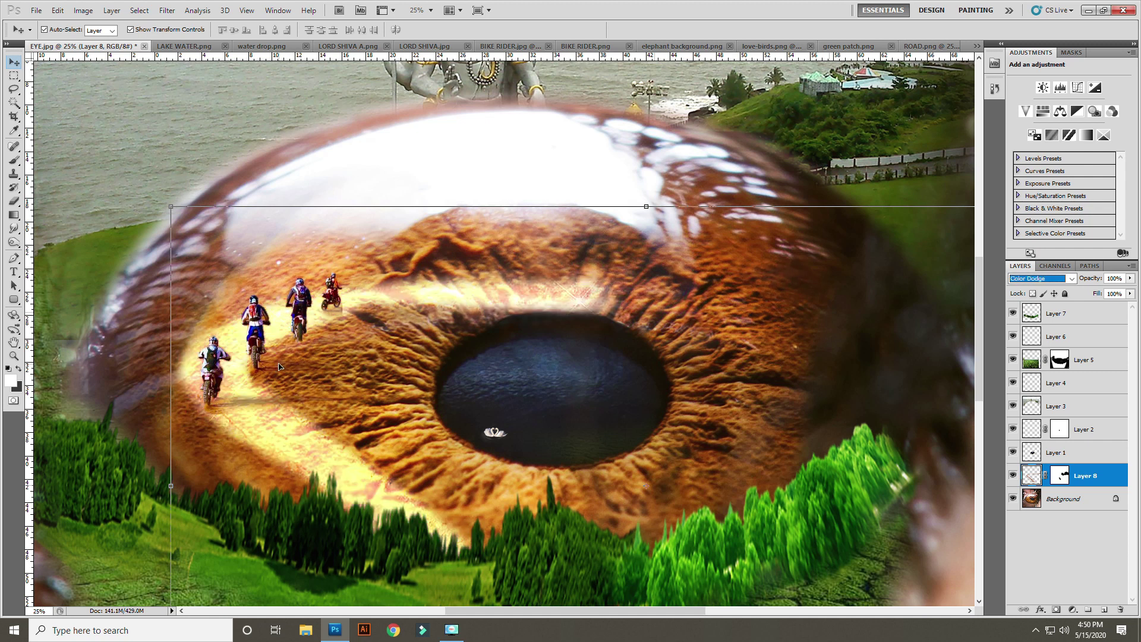
{"action": "key", "text": "Up"}
{"action": "key", "text": "Up"}
{"action": "key", "text": "Up"}
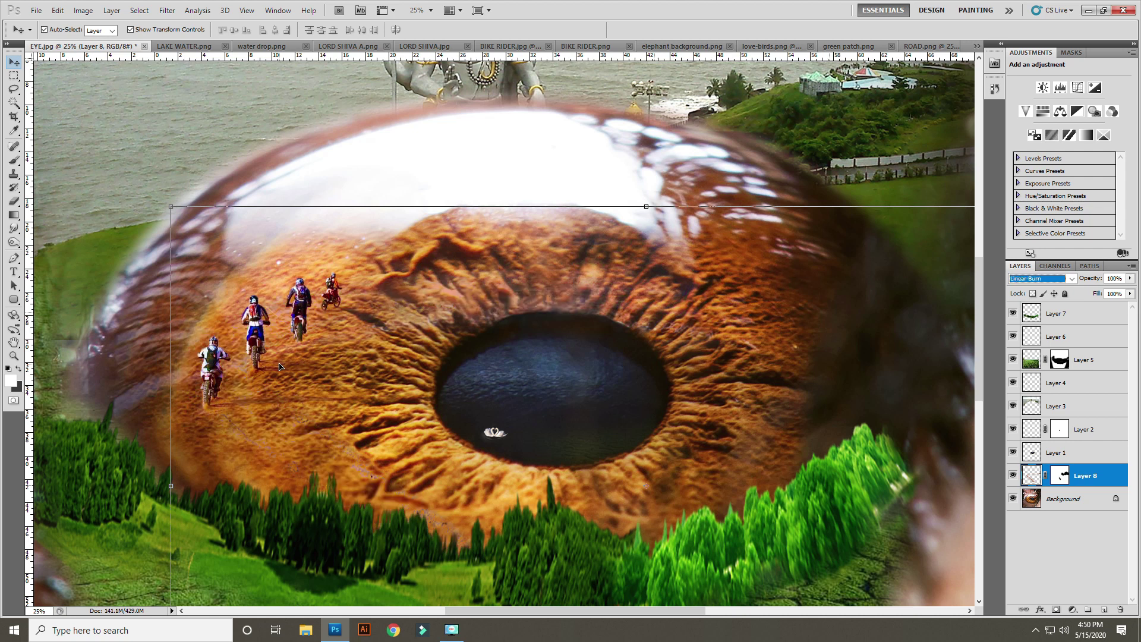
{"action": "key", "text": "Up"}
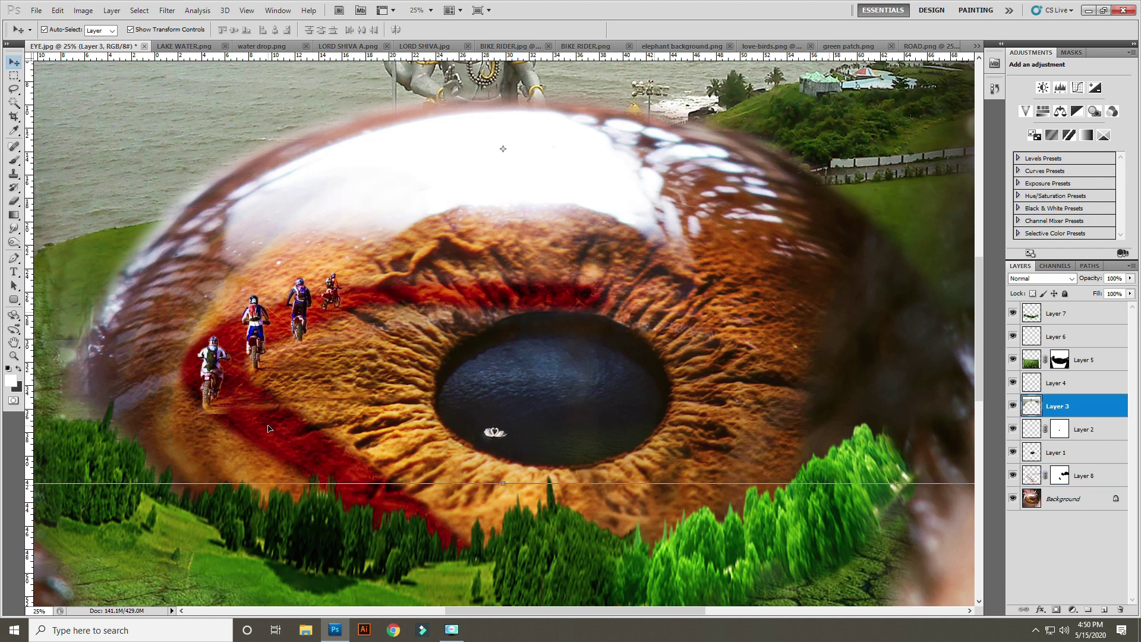
- Set the road layer's opacity to 50%
{"action": "left_click", "coordinate": [268, 428]}
{"action": "key", "text": "8"}
{"action": "key", "text": "2"}
{"action": "key", "text": "5"}
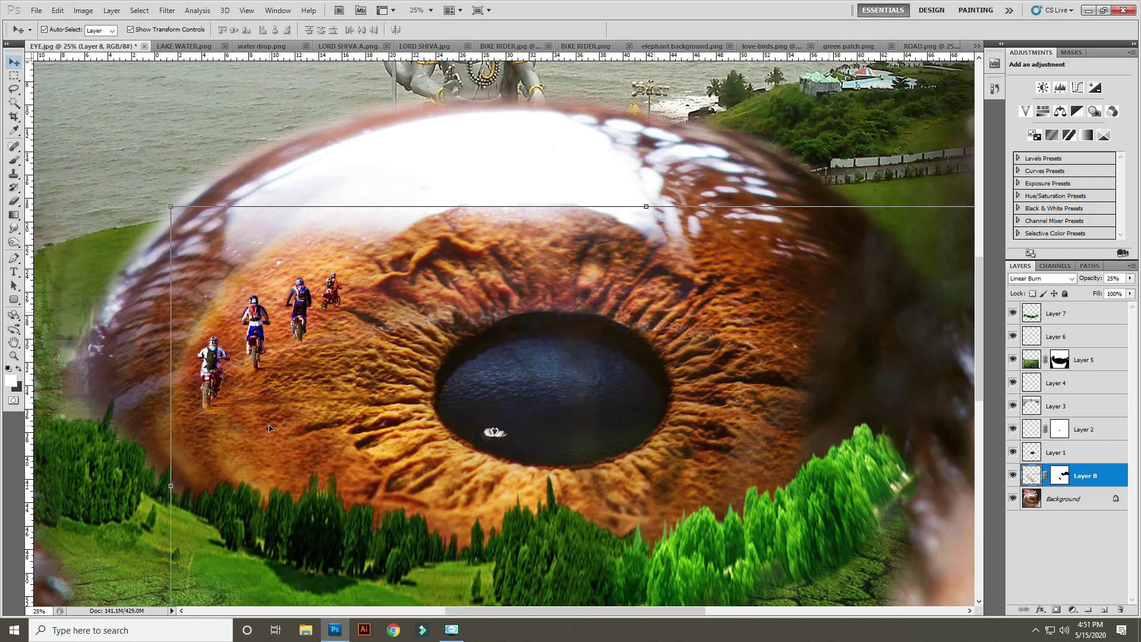
{"action": "key", "text": "5"}
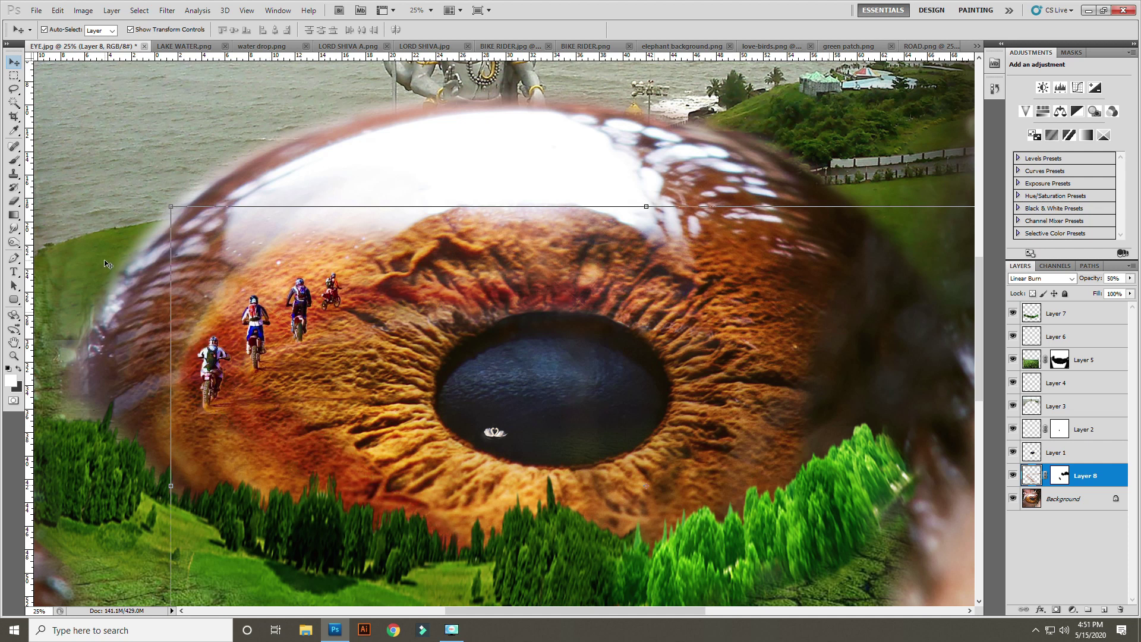
- Close every source image tab except EYE.jpg without saving, then bring up the Open dialog
{"action": "left_click", "coordinate": [226, 46]}
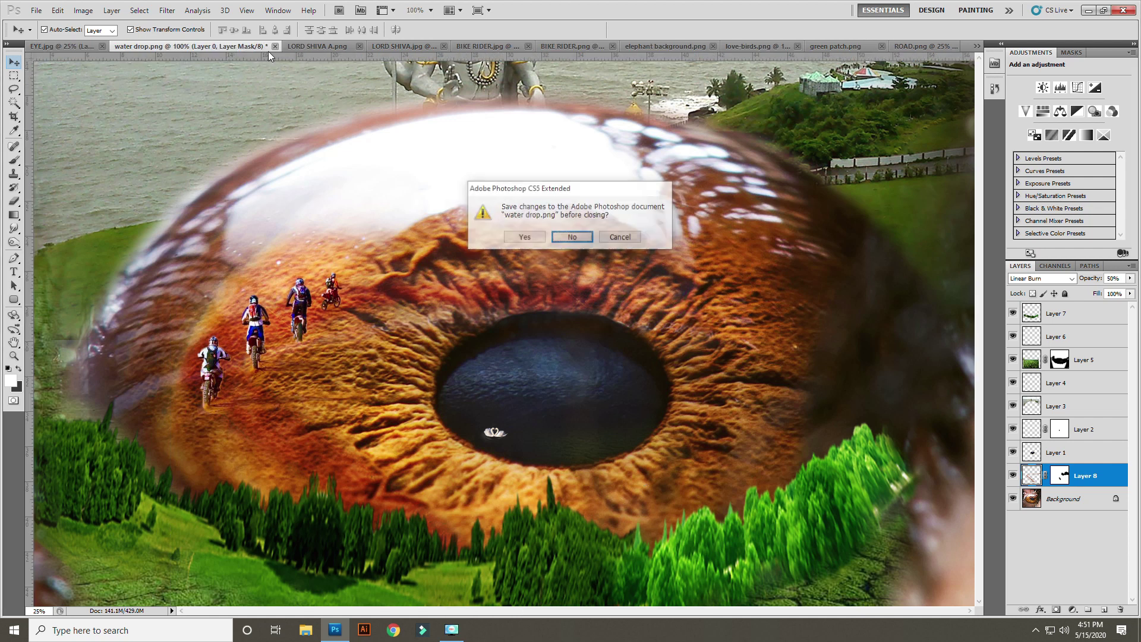
{"action": "key", "text": "n"}
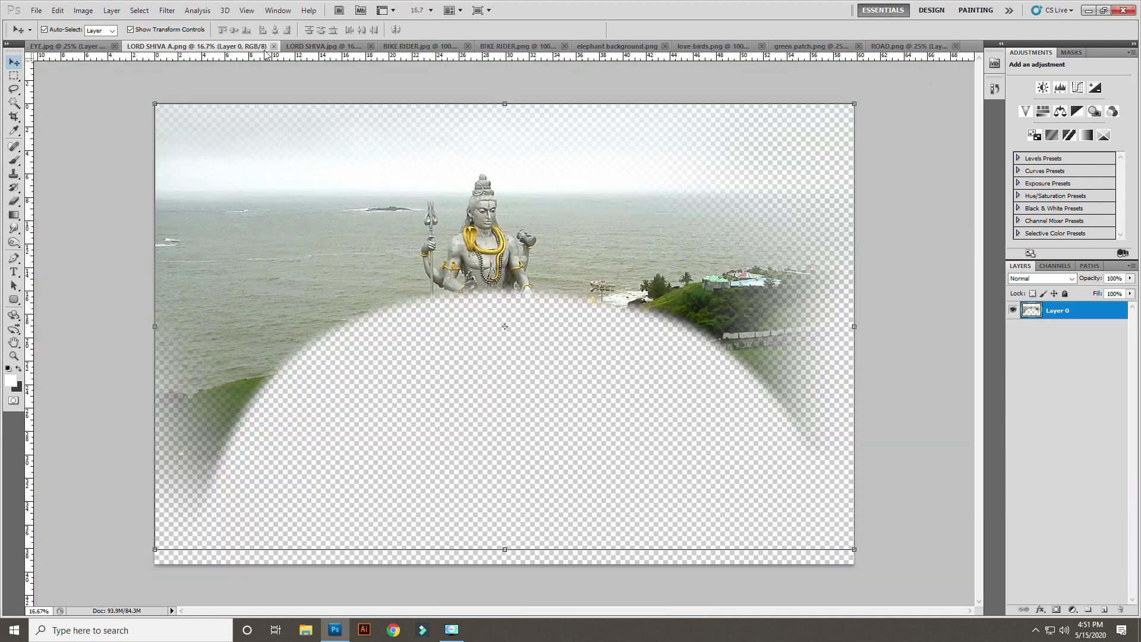
{"action": "left_click", "coordinate": [273, 47]}
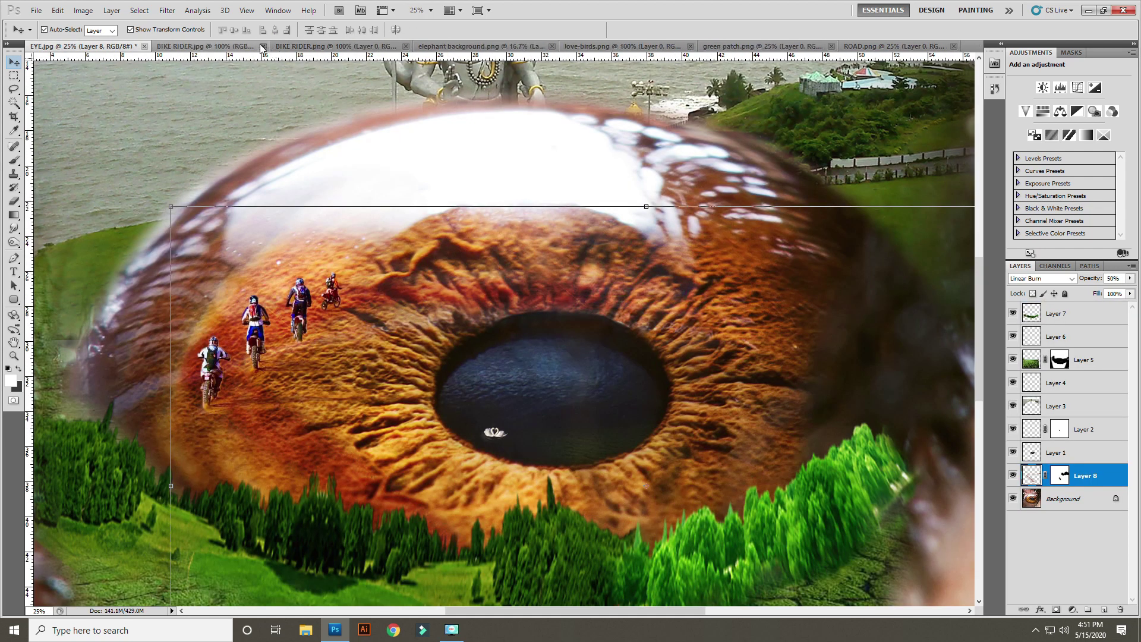
{"action": "left_click", "coordinate": [263, 46]}
{"action": "left_click", "coordinate": [287, 47]}
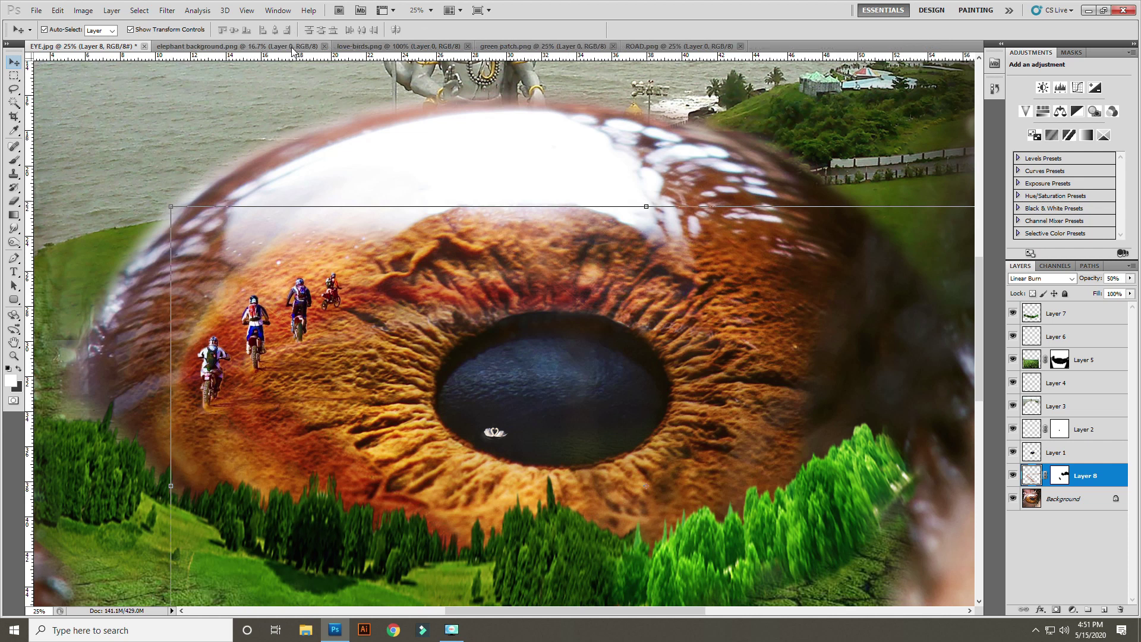
{"action": "left_click", "coordinate": [324, 46]}
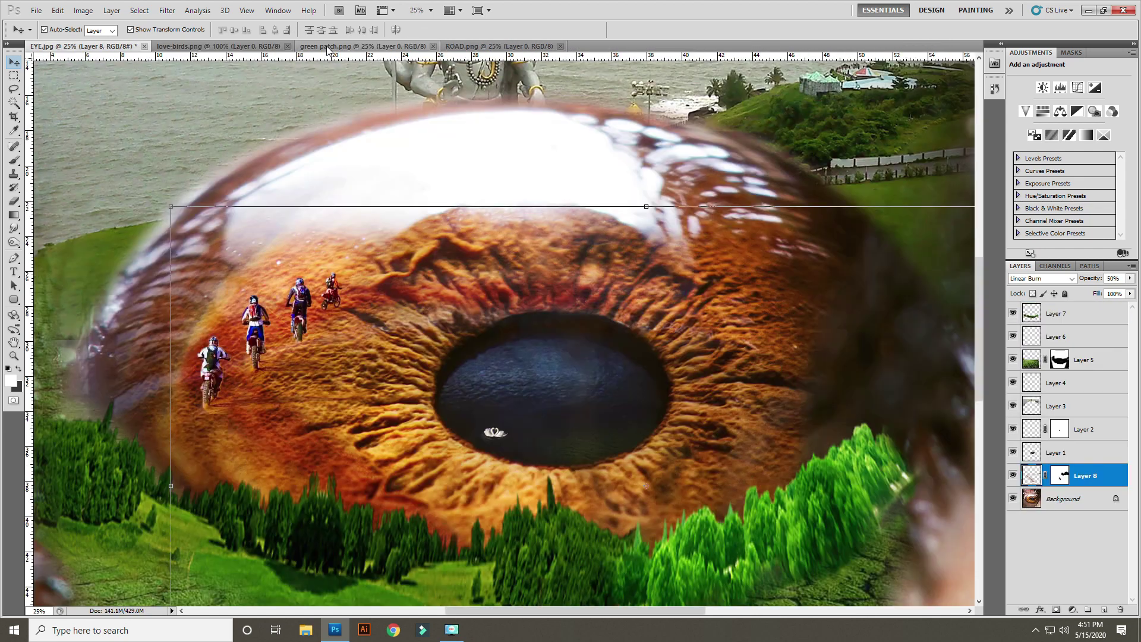
{"action": "left_click", "coordinate": [287, 47]}
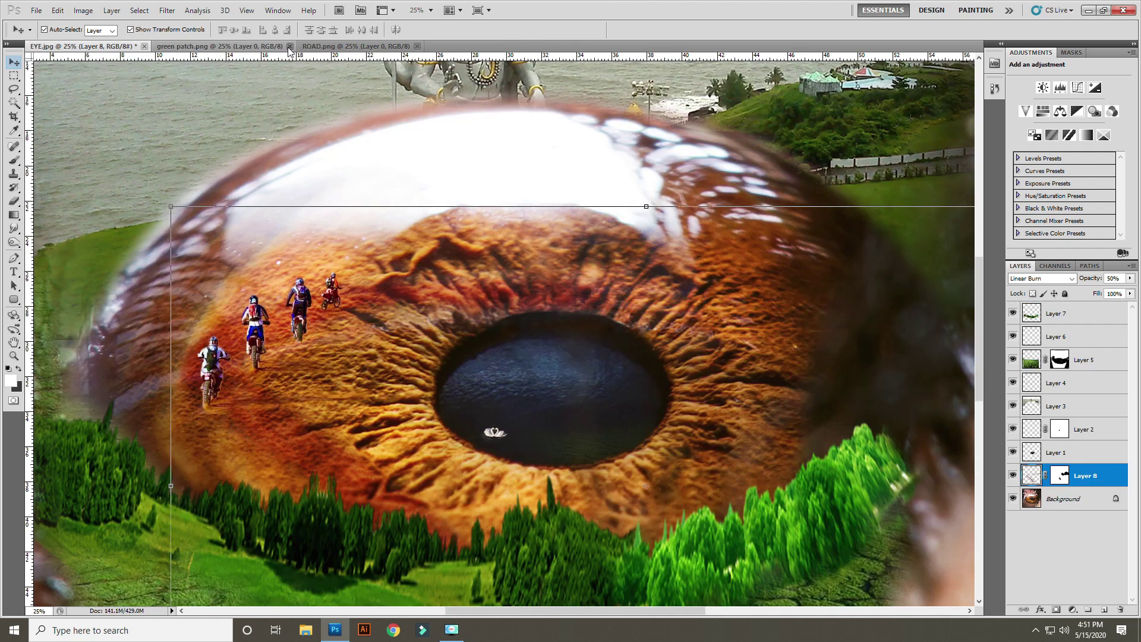
{"action": "left_click", "coordinate": [287, 46]}
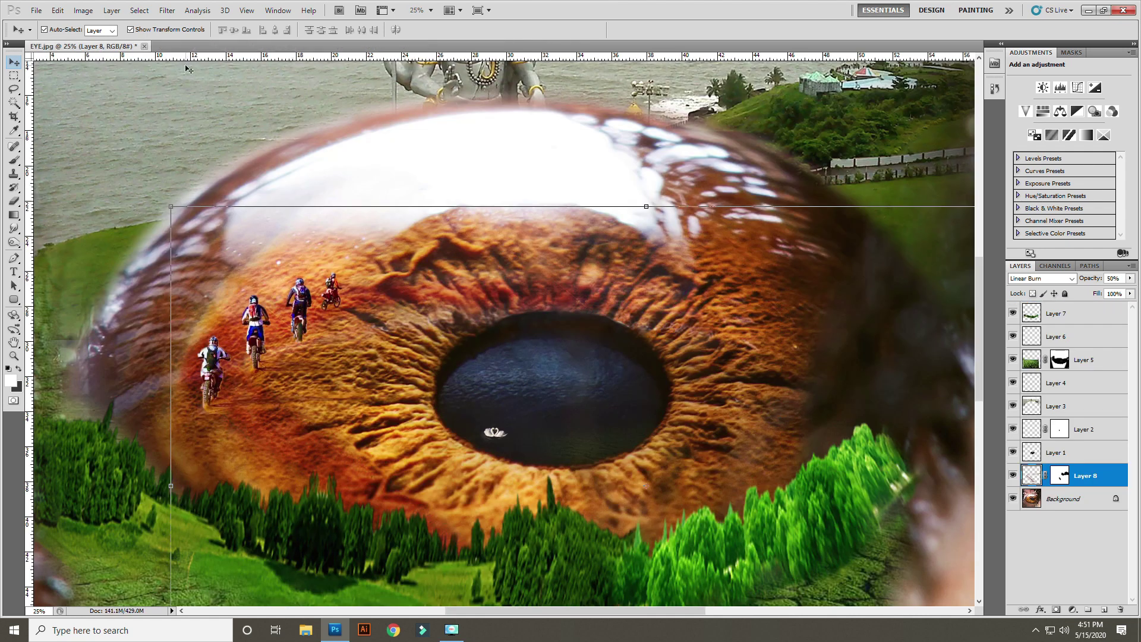
{"action": "key", "text": "ctrl+o"}
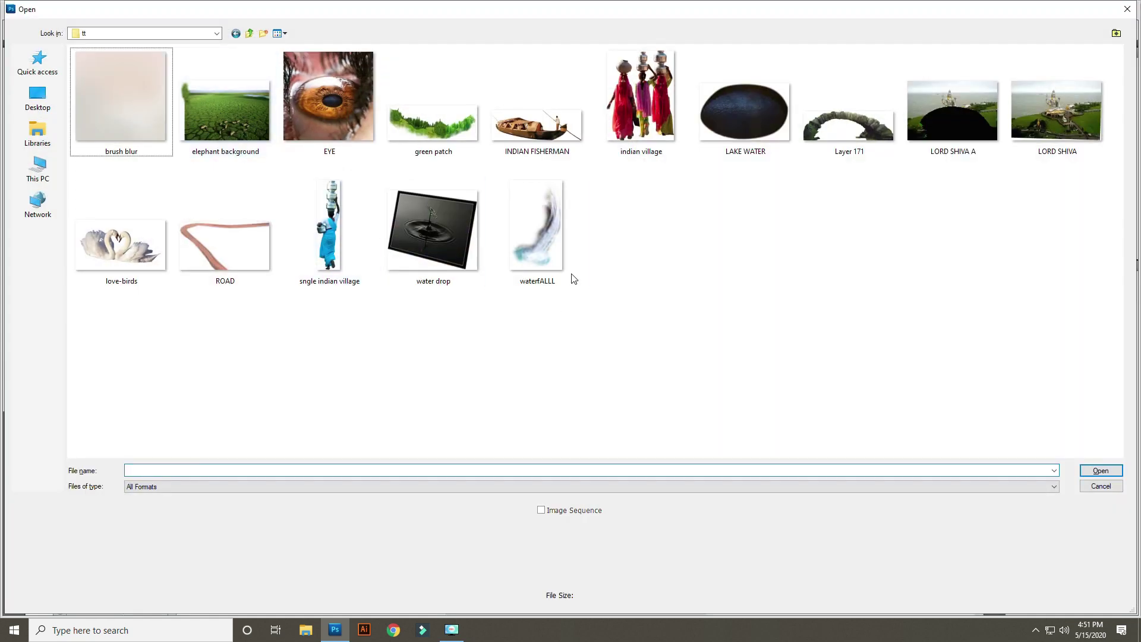
- Open INDIAN FISHERMAN.png and drag the boat into the EYE.jpg composite
{"action": "left_click", "coordinate": [524, 95]}
{"action": "double_click", "coordinate": [523, 94]}
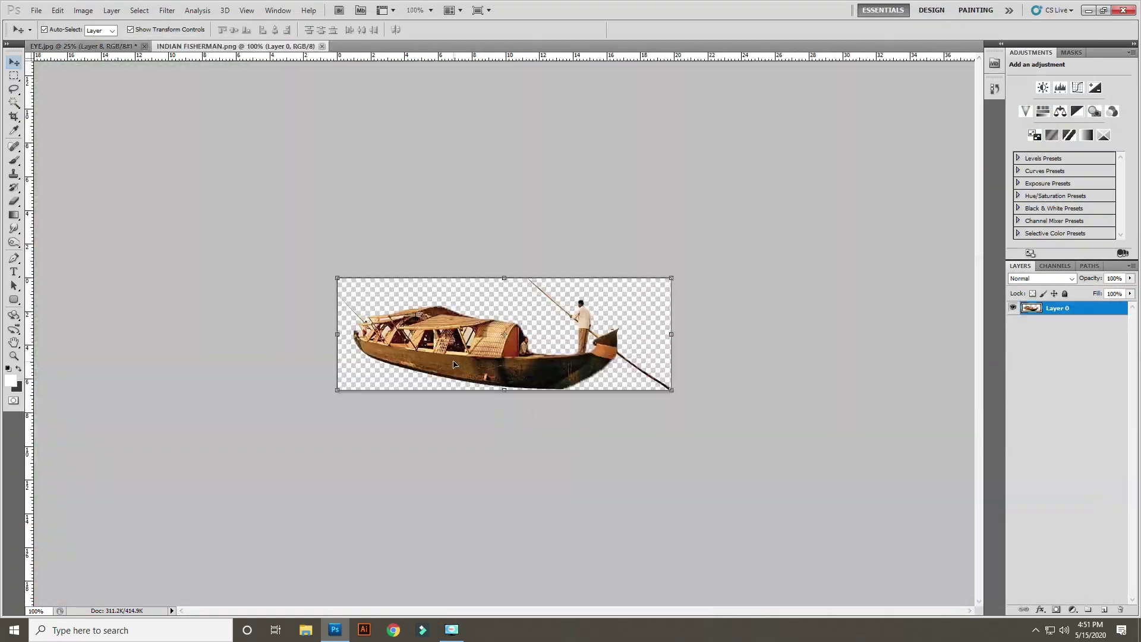
{"action": "mouse_move", "coordinate": [453, 364]}
{"action": "left_mouse_down"}
{"action": "mouse_move", "coordinate": [36, 48]}
{"action": "mouse_move", "coordinate": [494, 427]}
{"action": "left_mouse_up"}
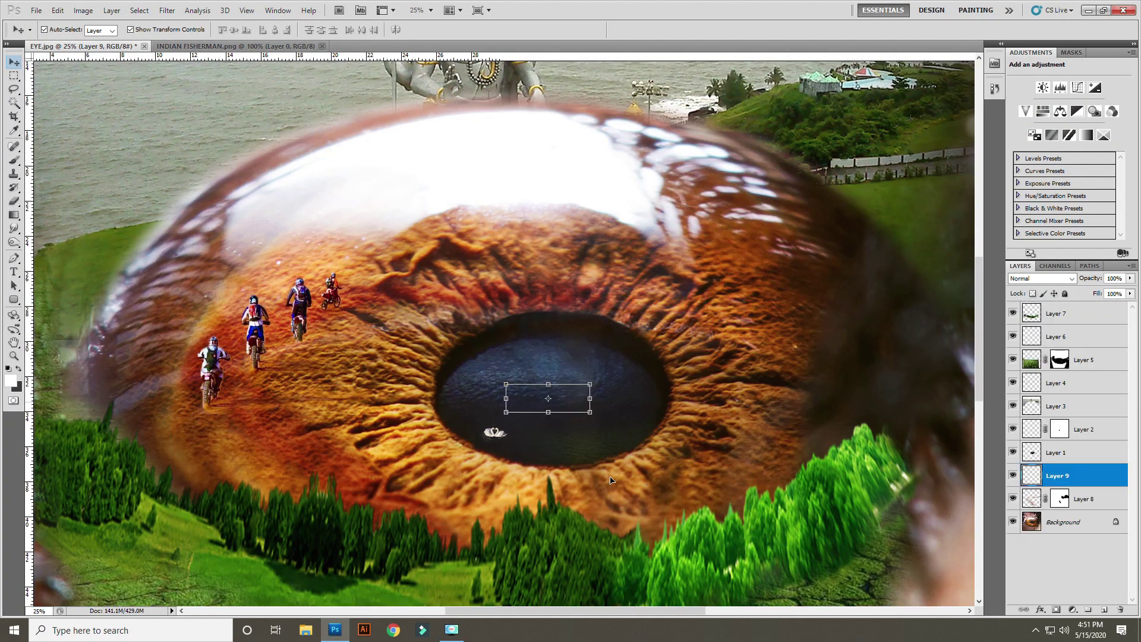
{"action": "scroll", "coordinate": [631, 497], "scroll_direction": "up", "scroll_amount": 2}
{"action": "scroll", "coordinate": [631, 497], "scroll_direction": "up", "scroll_amount": 1}
- Place the boat in the pupil's upper right, shrink it slightly, and duplicate its layer
{"action": "key", "text": "ctrl+shift+bracketright"}
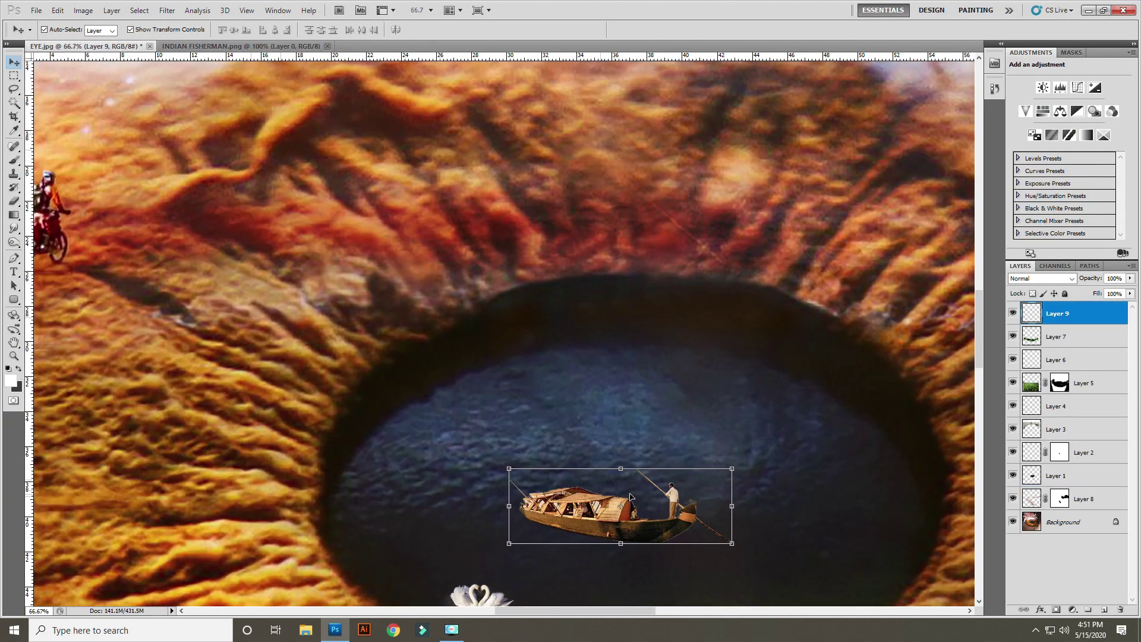
{"action": "left_click_drag", "start_coordinate": [586, 478], "coordinate": [195, 284]}
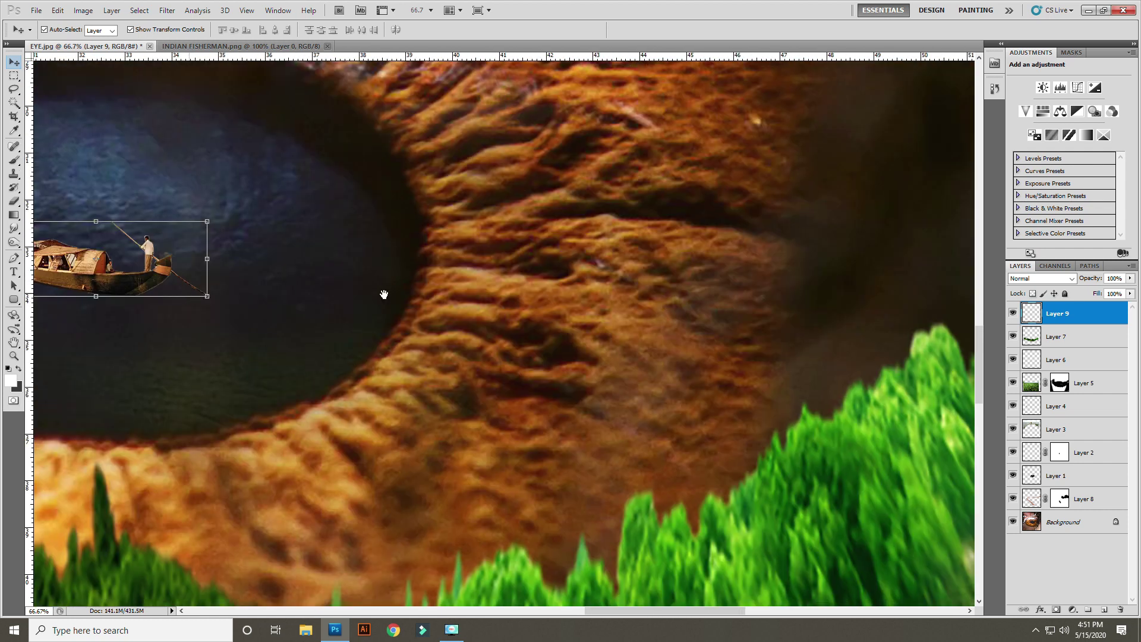
{"action": "left_click_drag", "start_coordinate": [382, 293], "coordinate": [800, 307]}
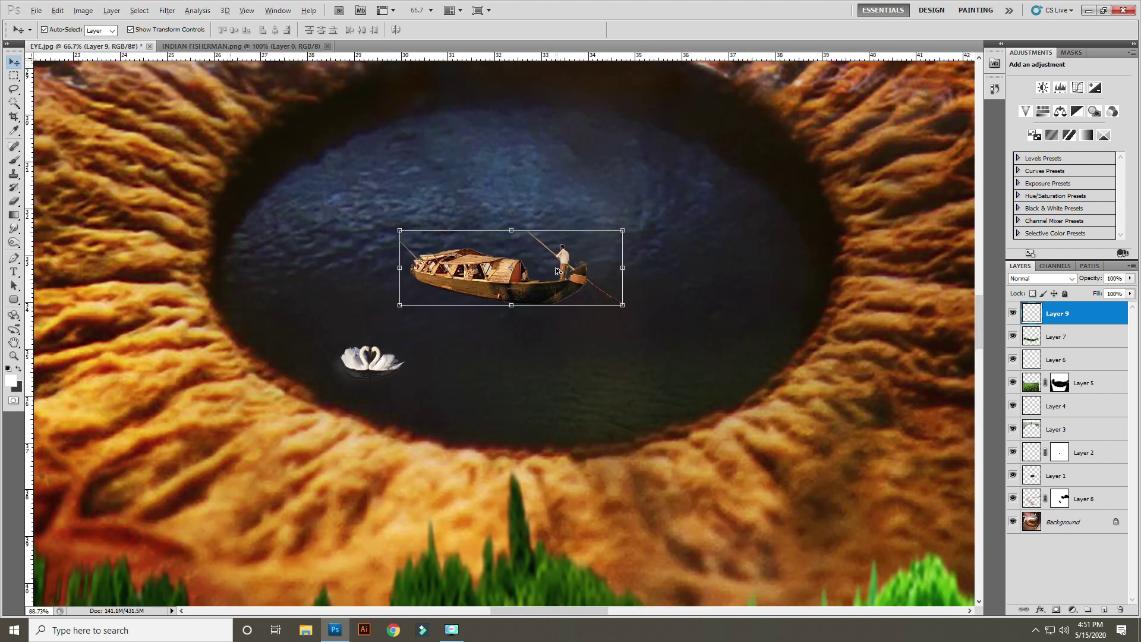
{"action": "scroll", "coordinate": [559, 274], "scroll_direction": "up", "scroll_amount": 2}
{"action": "left_click_drag", "start_coordinate": [401, 279], "coordinate": [578, 350]}
{"action": "left_click_drag", "start_coordinate": [495, 331], "coordinate": [525, 221]}
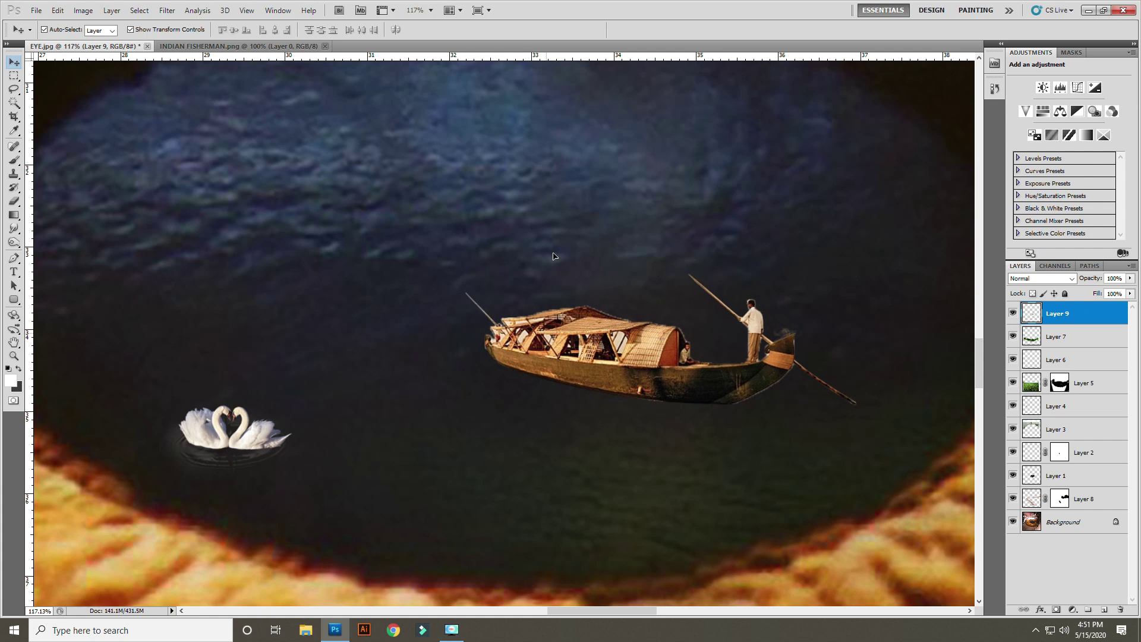
{"action": "left_click_drag", "start_coordinate": [484, 159], "coordinate": [523, 172]}
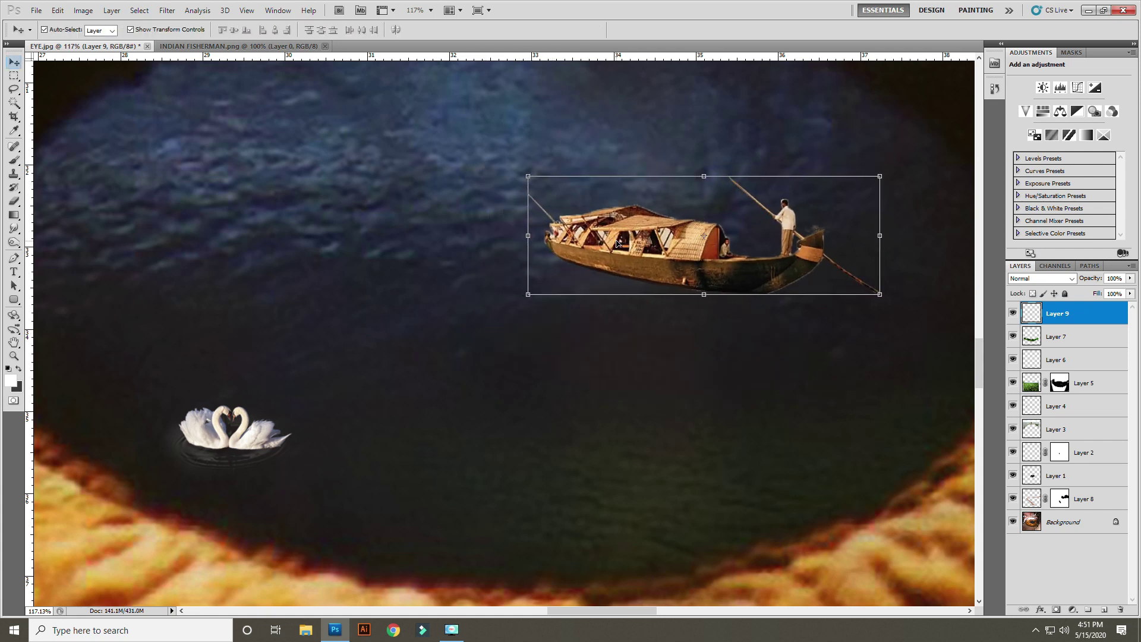
{"action": "key", "text": "ctrl+j"}
- Flip the boat copy vertically, move it beneath the boat and squash it to about 79% height
{"action": "left_click", "coordinate": [707, 177]}
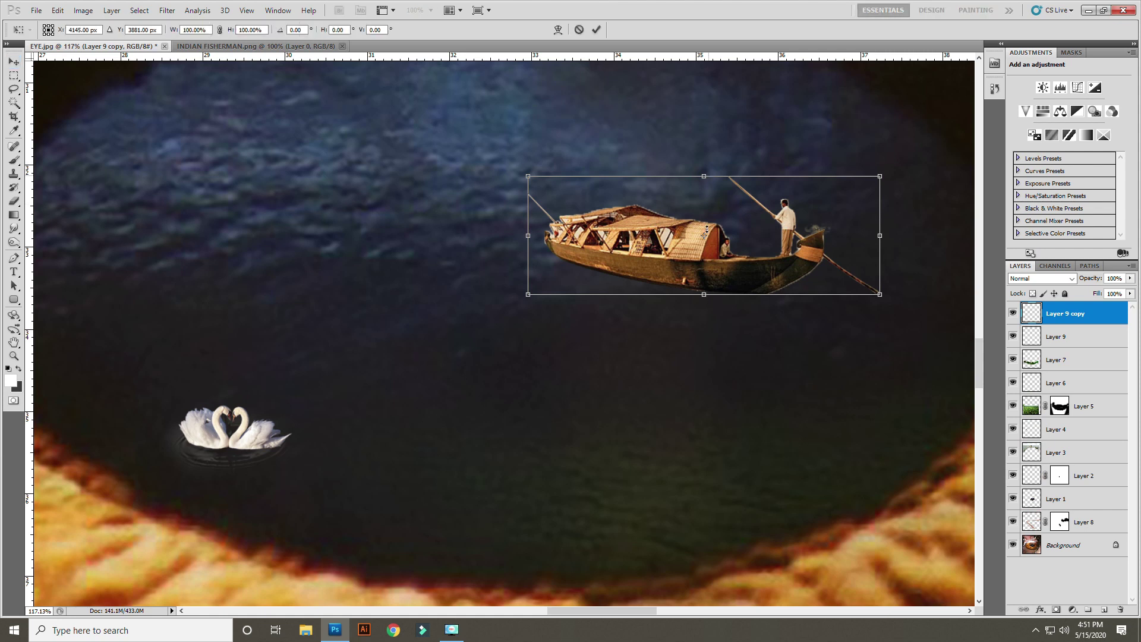
{"action": "mouse_move", "coordinate": [706, 229]}
{"action": "left_mouse_down"}
{"action": "mouse_move", "coordinate": [704, 422]}
{"action": "mouse_move", "coordinate": [697, 395]}
{"action": "left_mouse_up"}
{"action": "key", "text": "Return"}
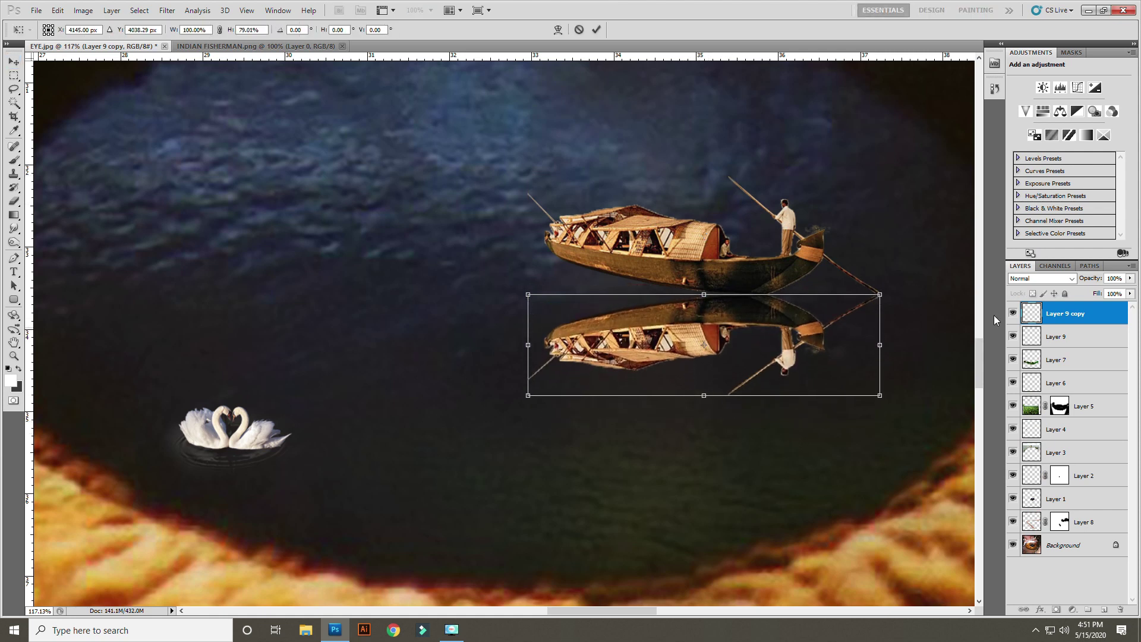
{"action": "key", "text": "Return"}
- Fill the flipped copy's shape with flat dark grey and deselect
{"action": "left_click", "coordinate": [1037, 317], "text": "ctrl"}
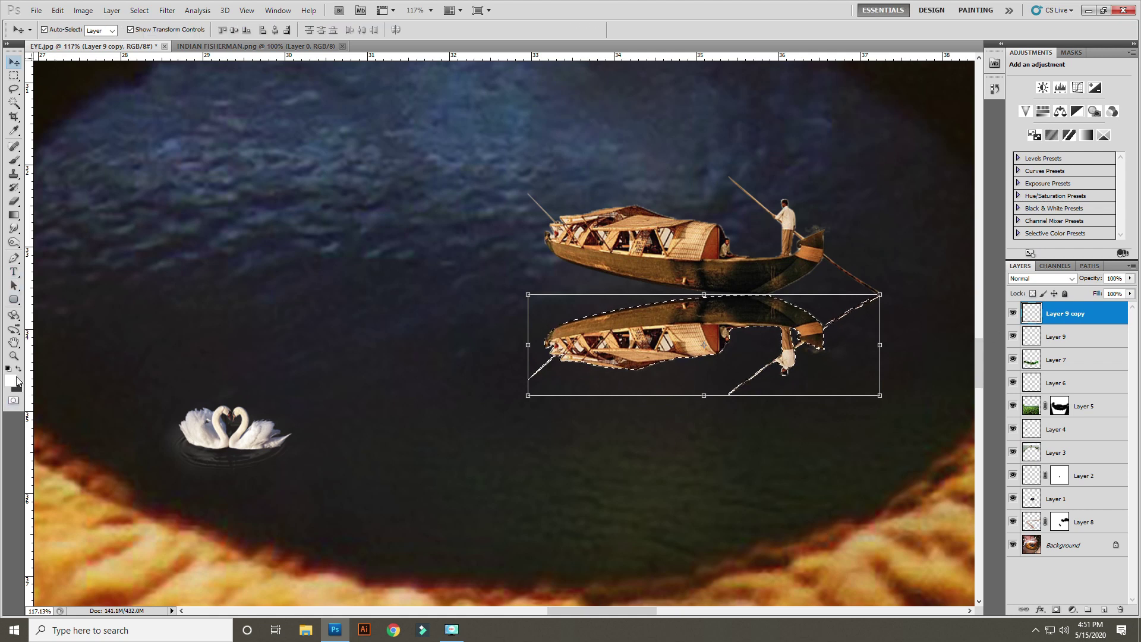
{"action": "key", "text": "alt+BackSpace"}
{"action": "key", "text": "ctrl+d"}
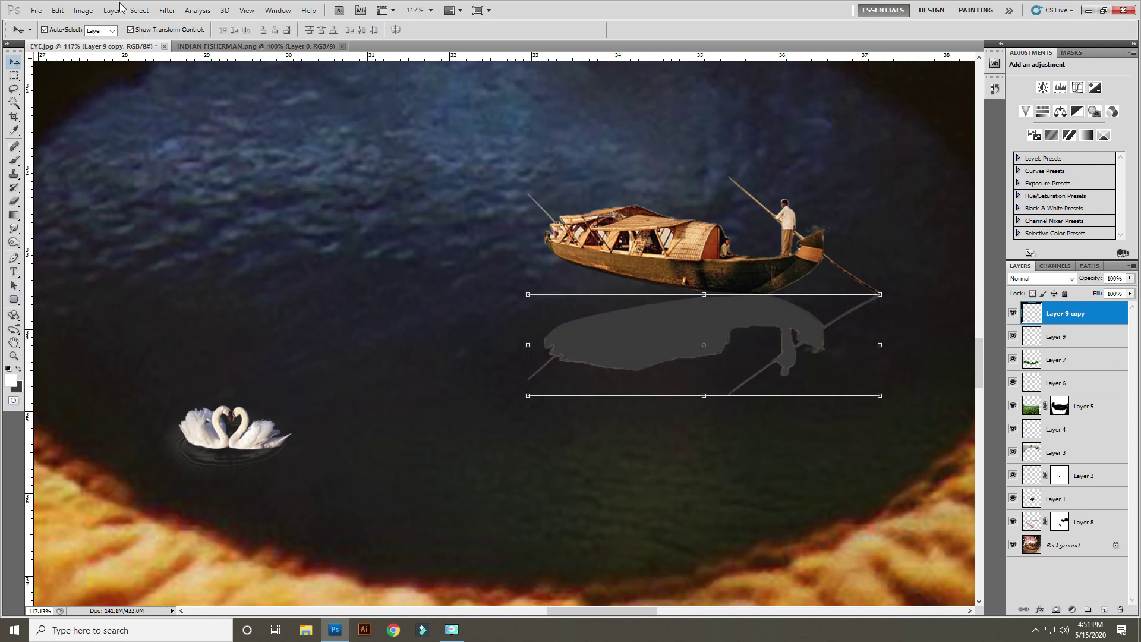
- Apply a 4.5-pixel Gaussian Blur to the grey shape
{"action": "left_click", "coordinate": [175, 10]}
{"action": "mouse_move", "coordinate": [214, 118]}
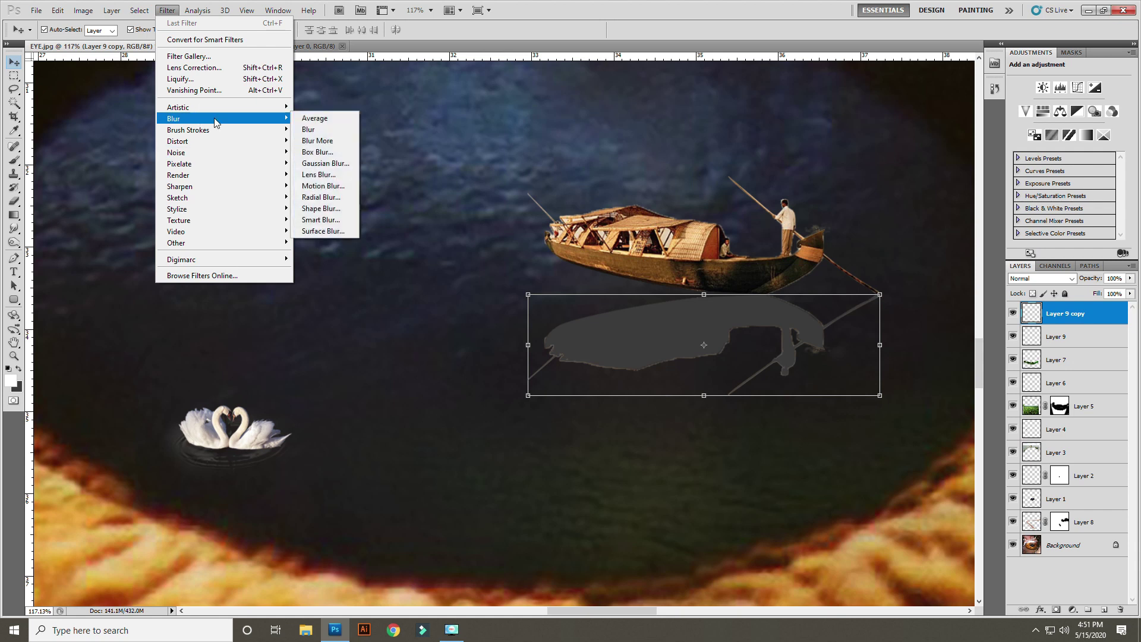
{"action": "left_click", "coordinate": [327, 167]}
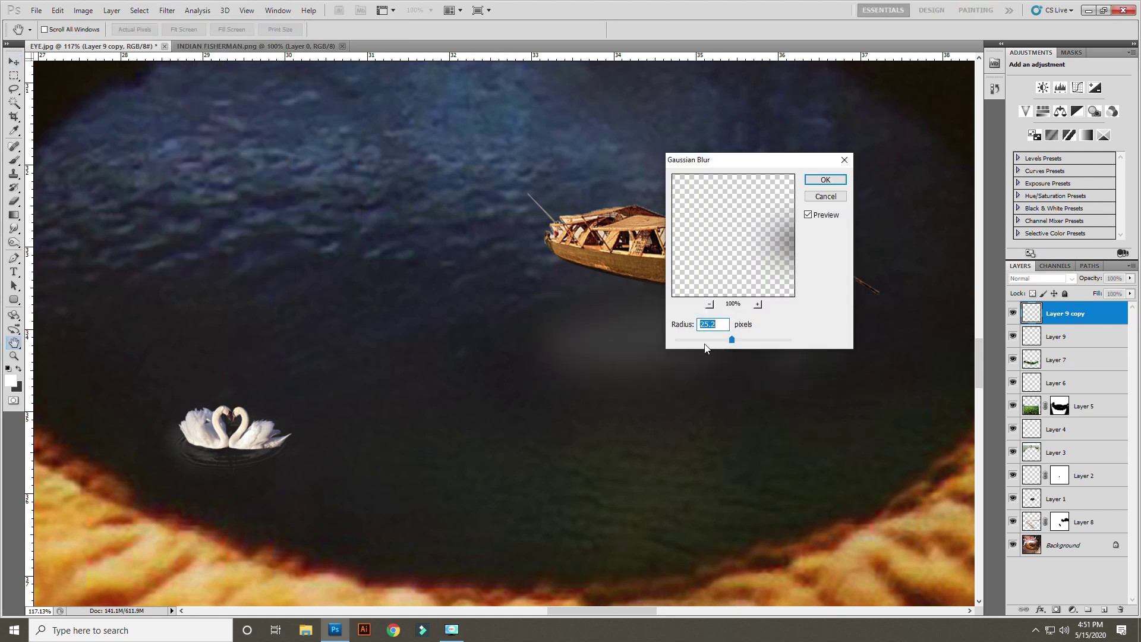
{"action": "left_click", "coordinate": [704, 339]}
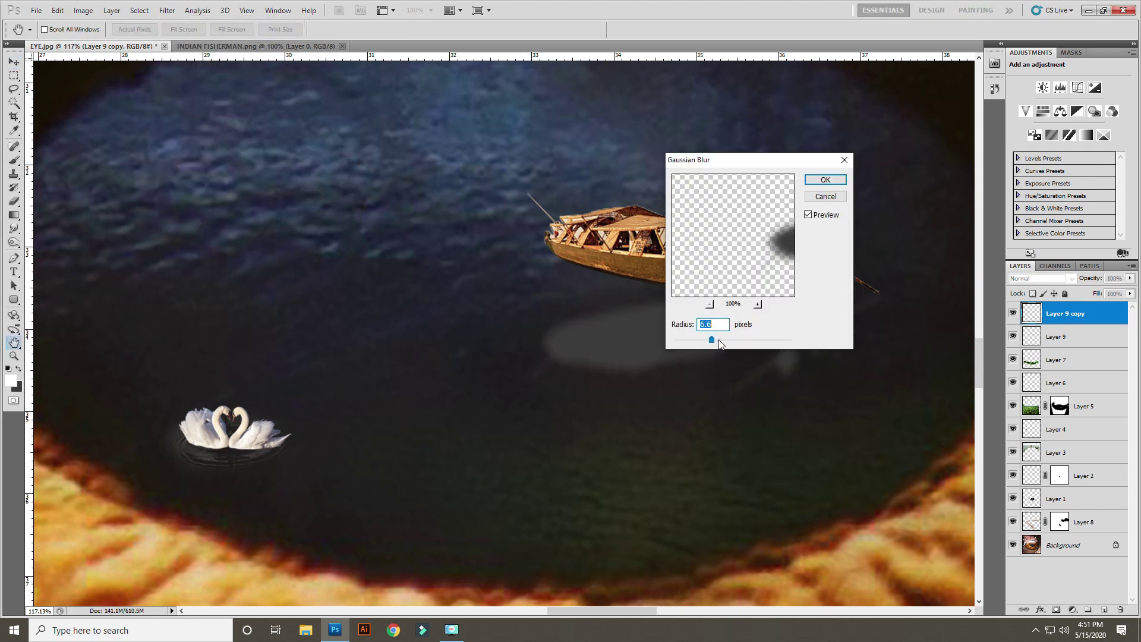
{"action": "key", "text": "Return"}
- Smudge the shadow's tail and set its layer blend mode to Multiply
{"action": "key", "text": "shift+r"}
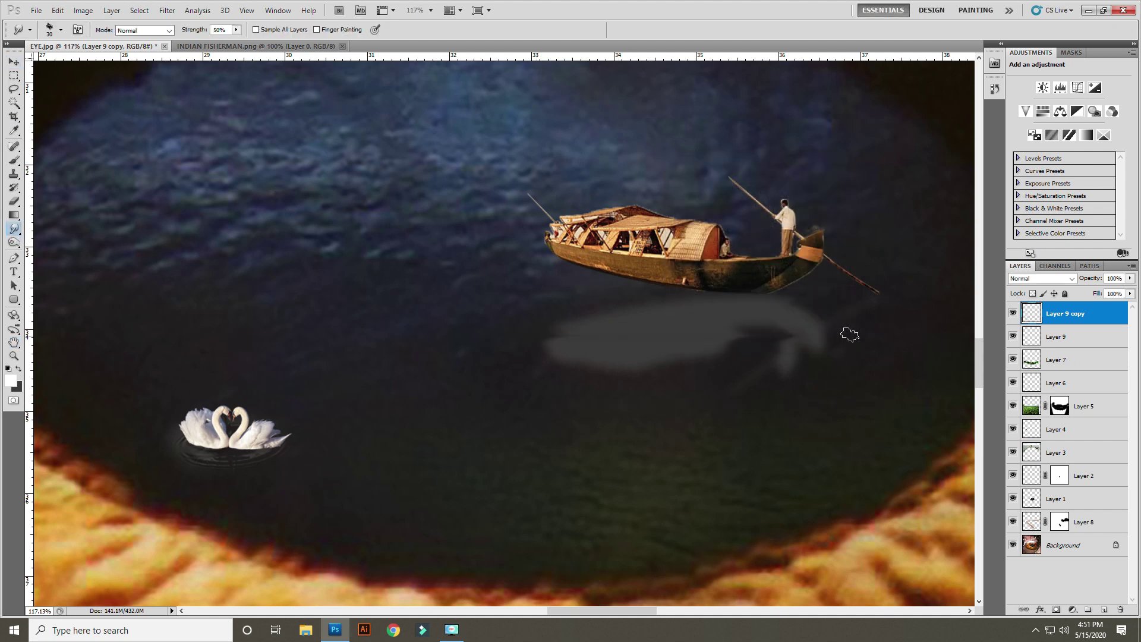
{"action": "left_click_drag", "start_coordinate": [868, 341], "coordinate": [576, 351]}
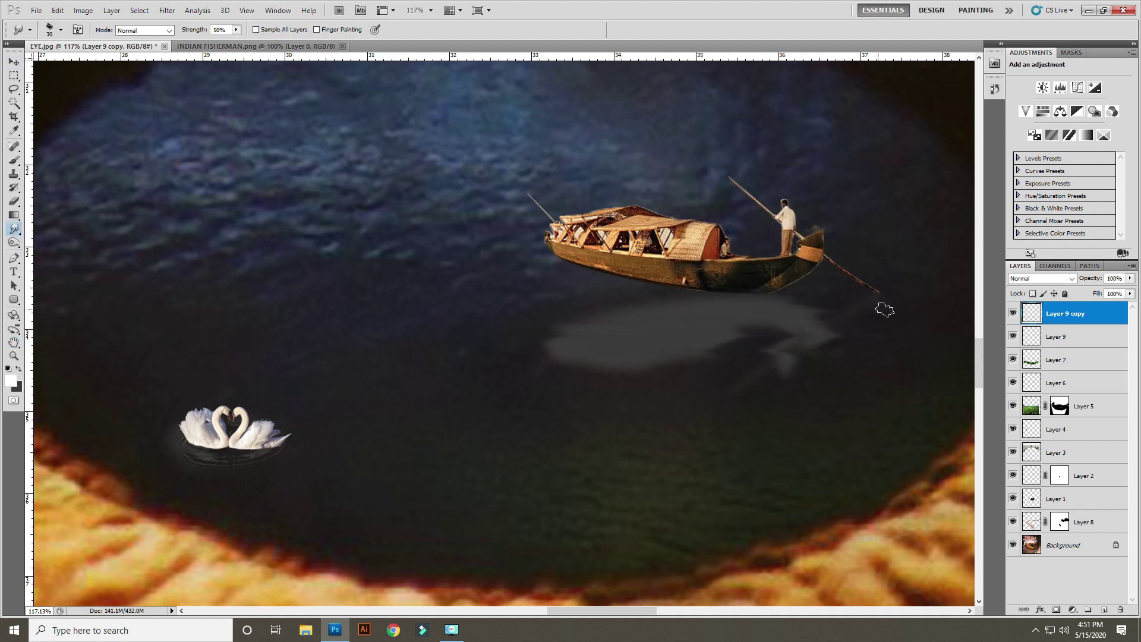
{"action": "left_click_drag", "start_coordinate": [564, 357], "coordinate": [940, 398]}
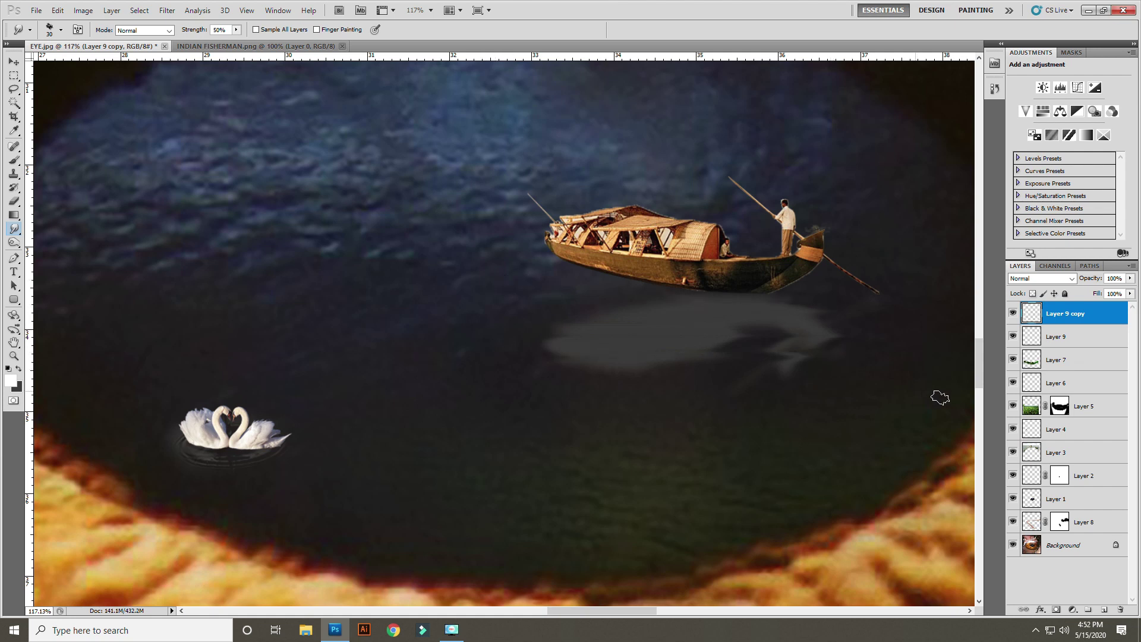
{"action": "left_click", "coordinate": [1030, 281]}
{"action": "scroll", "coordinate": [1030, 280], "scroll_direction": "down", "scroll_amount": 3}
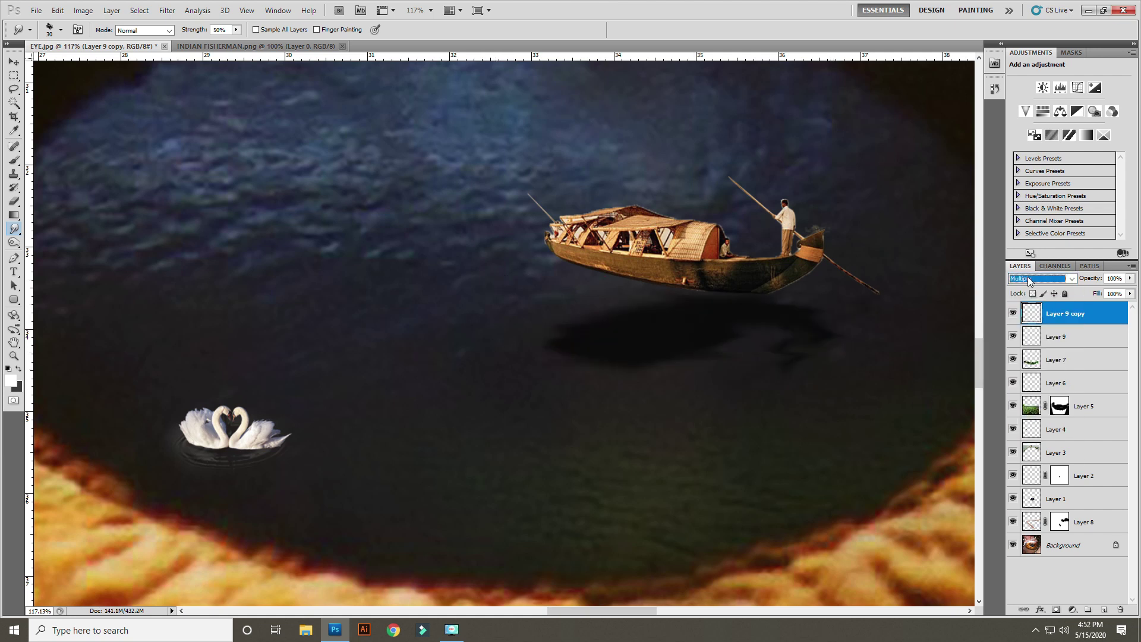
- Set the shadow to 50% opacity, then rotate and distort it to fit under the boat
{"action": "left_click", "coordinate": [17, 56]}
{"action": "left_click", "coordinate": [407, 243]}
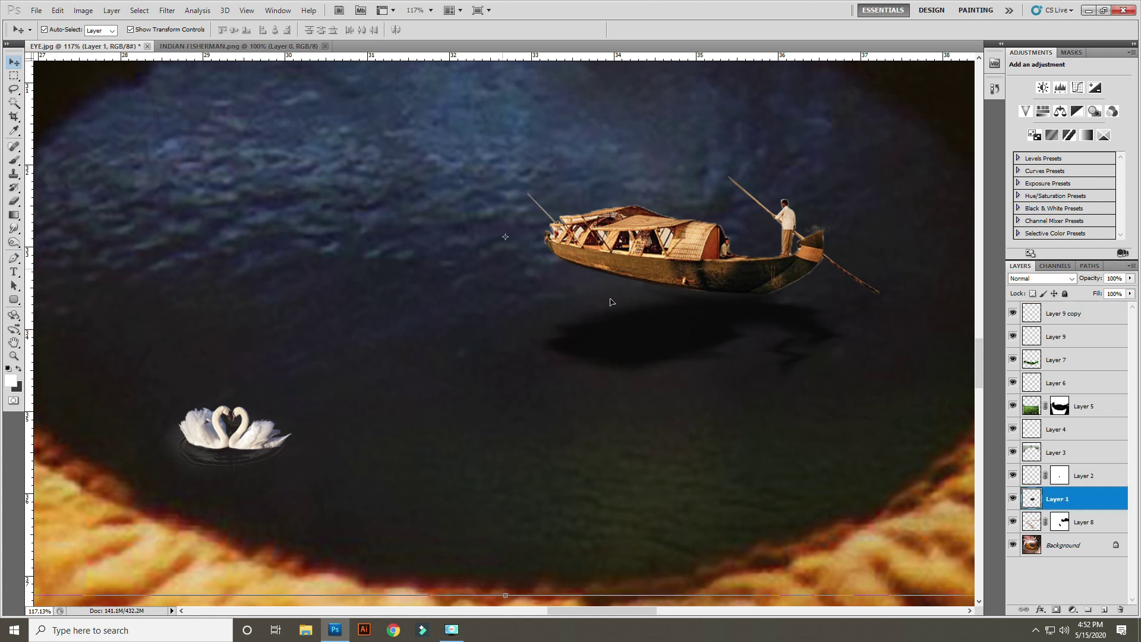
{"action": "left_click", "coordinate": [649, 328]}
{"action": "key", "text": "5"}
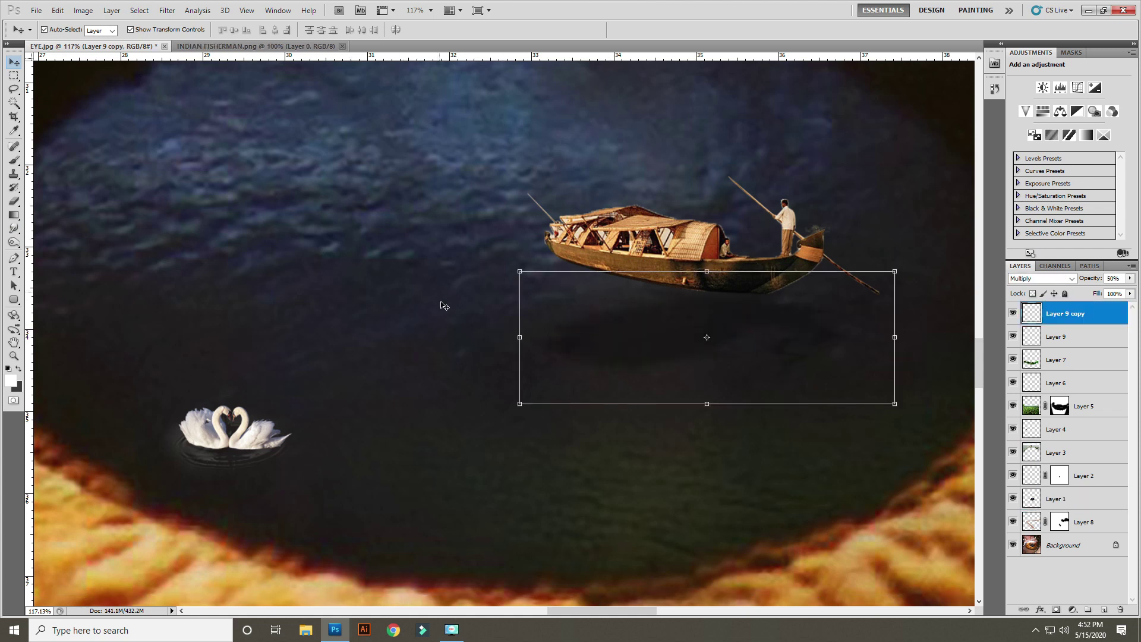
{"action": "key", "text": "ctrl+minus"}
{"action": "key", "text": "ctrl+minus"}
{"action": "key", "text": "ctrl+t"}
{"action": "left_click_drag", "start_coordinate": [416, 256], "coordinate": [435, 212]}
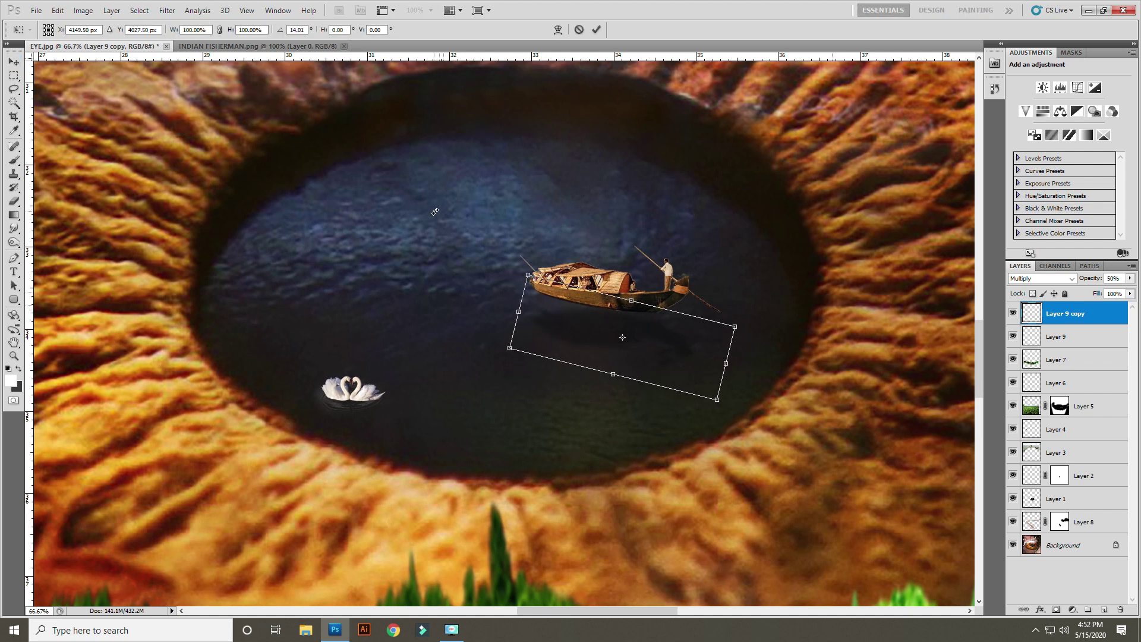
{"action": "left_click_drag", "start_coordinate": [737, 326], "coordinate": [781, 295]}
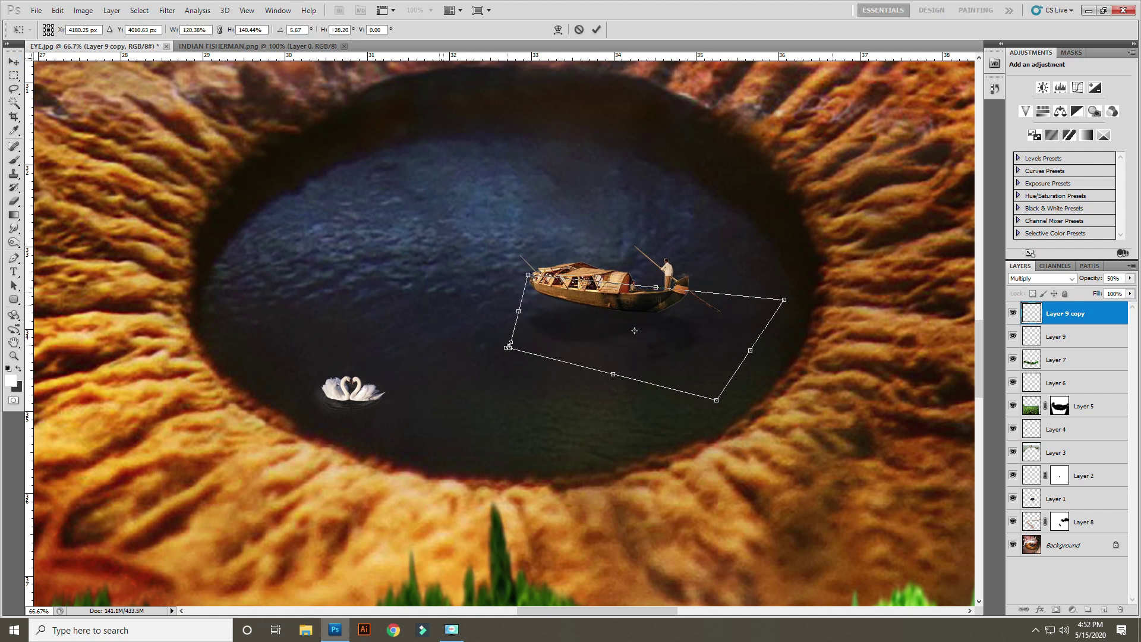
{"action": "key", "text": "Return"}
- Move the shadow layer below the boat, nudge it into place, then lower boat and shadow together
{"action": "key", "text": "ctrl+bracketleft"}
{"action": "key", "text": "shift+Left"}
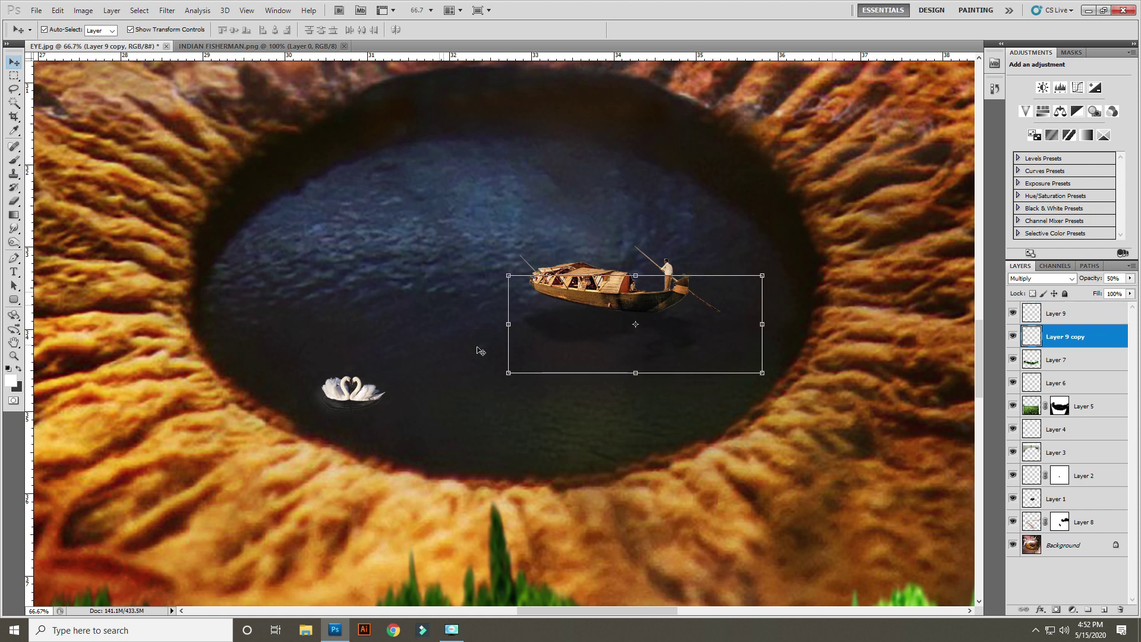
{"action": "key", "text": "shift+Left"}
{"action": "key", "text": "shift+Up"}
{"action": "key", "text": "shift+Up"}
{"action": "left_click", "coordinate": [604, 292], "text": "shift"}
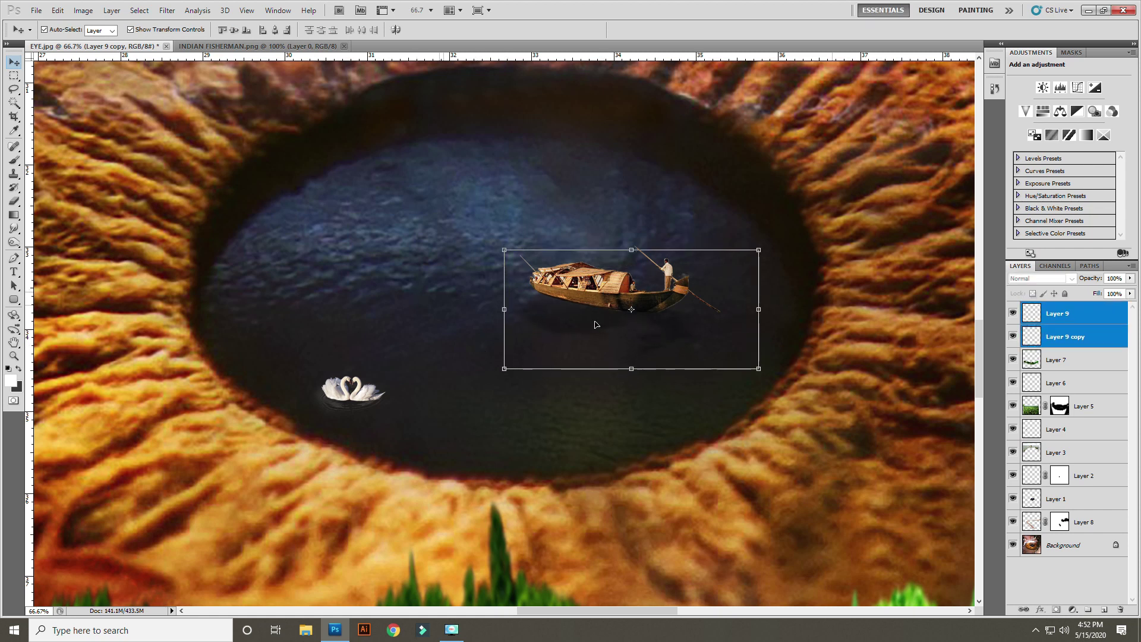
{"action": "key", "text": "shift+Down"}
{"action": "key", "text": "shift+Down"}
{"action": "key", "text": "shift+Down"}
{"action": "key", "text": "shift+Down"}
{"action": "key", "text": "shift+Down"}
{"action": "key", "text": "shift+Down"}
{"action": "key", "text": "shift+Down"}
{"action": "key", "text": "shift+Down"}
{"action": "key", "text": "shift+Down"}
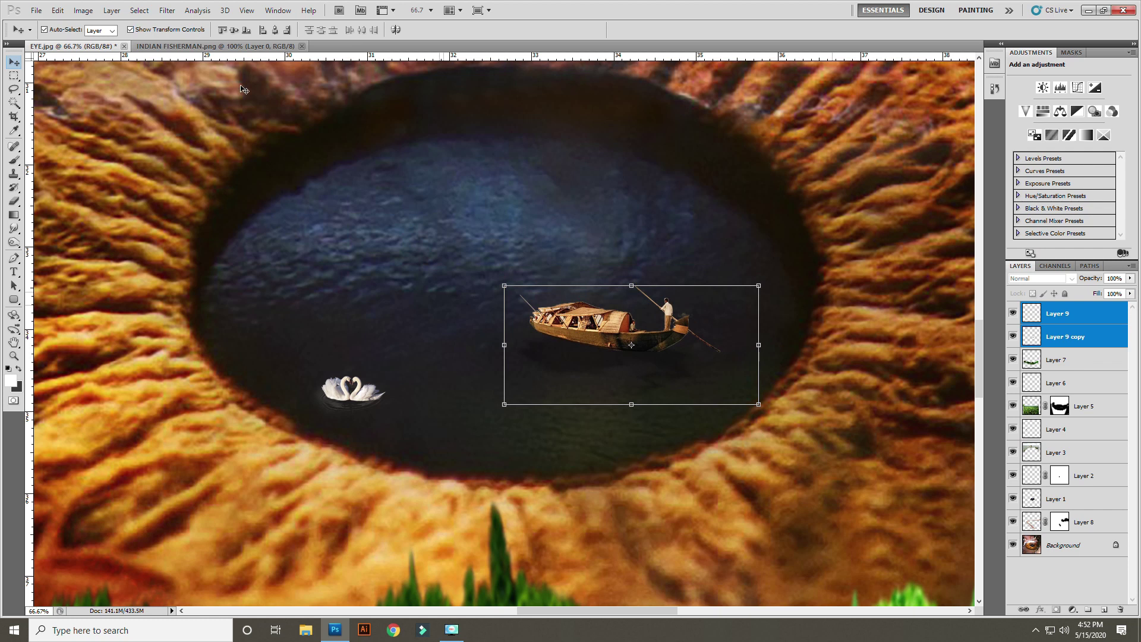
{"action": "key", "text": "ctrl+o"}
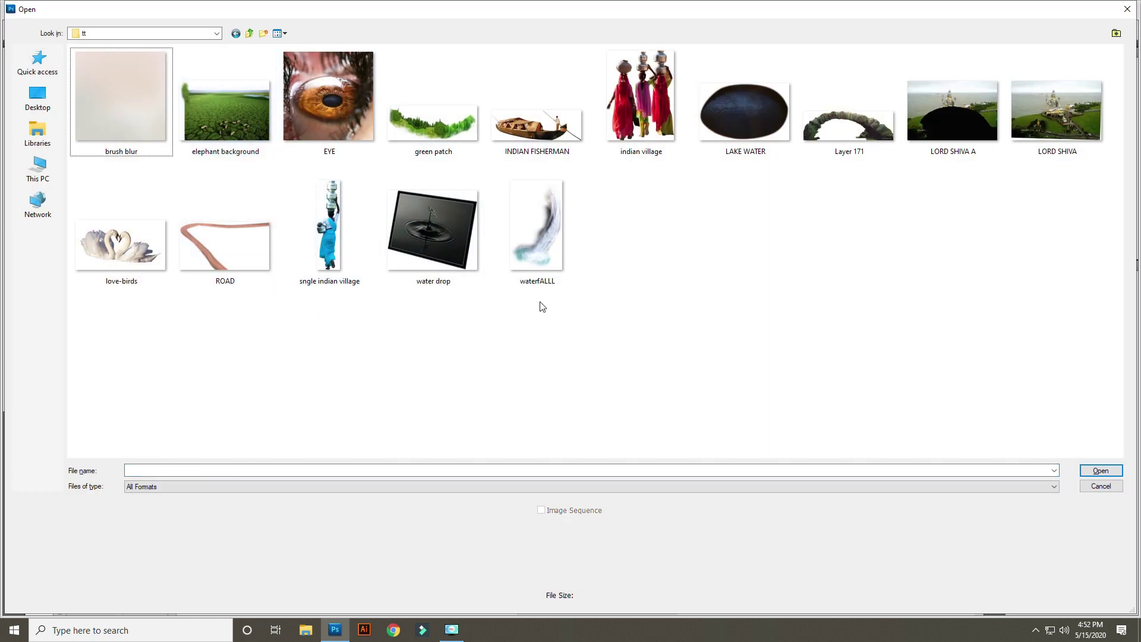
- Open the indian village and sngle indian village images
{"action": "left_click", "coordinate": [866, 102]}
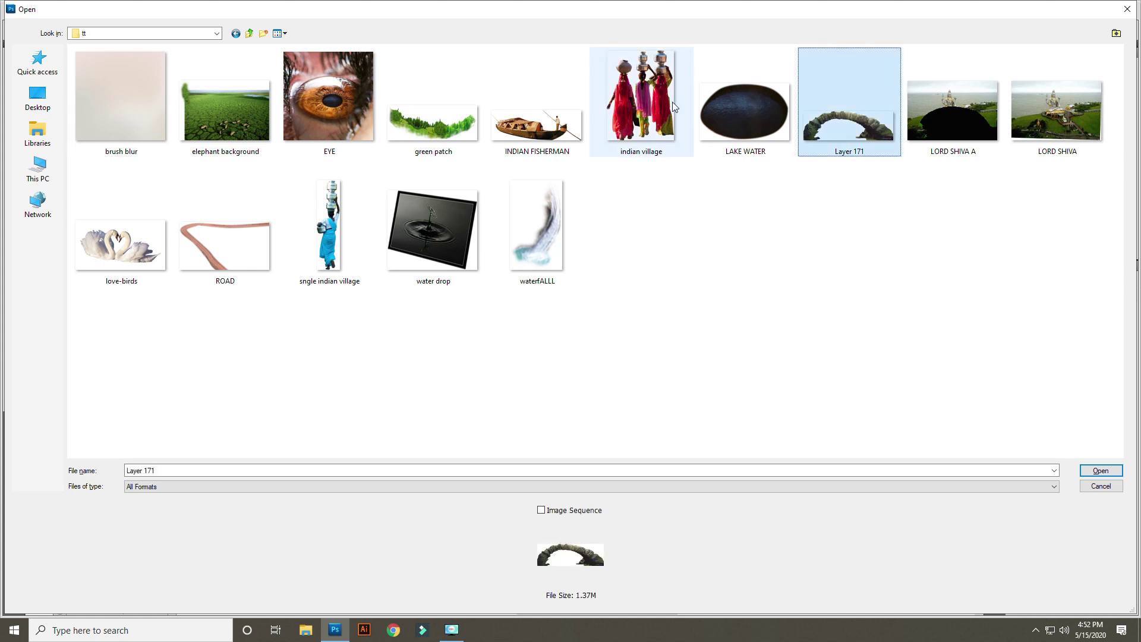
{"action": "left_click", "coordinate": [632, 116]}
{"action": "left_click", "coordinate": [289, 232], "text": "ctrl"}
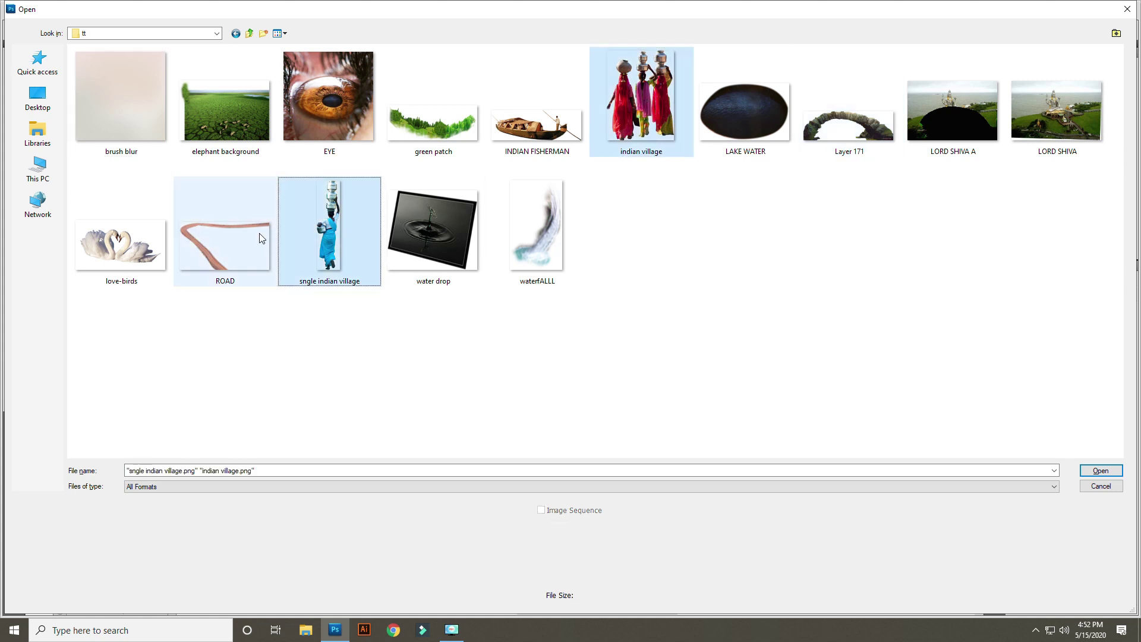
{"action": "key", "text": "Return"}
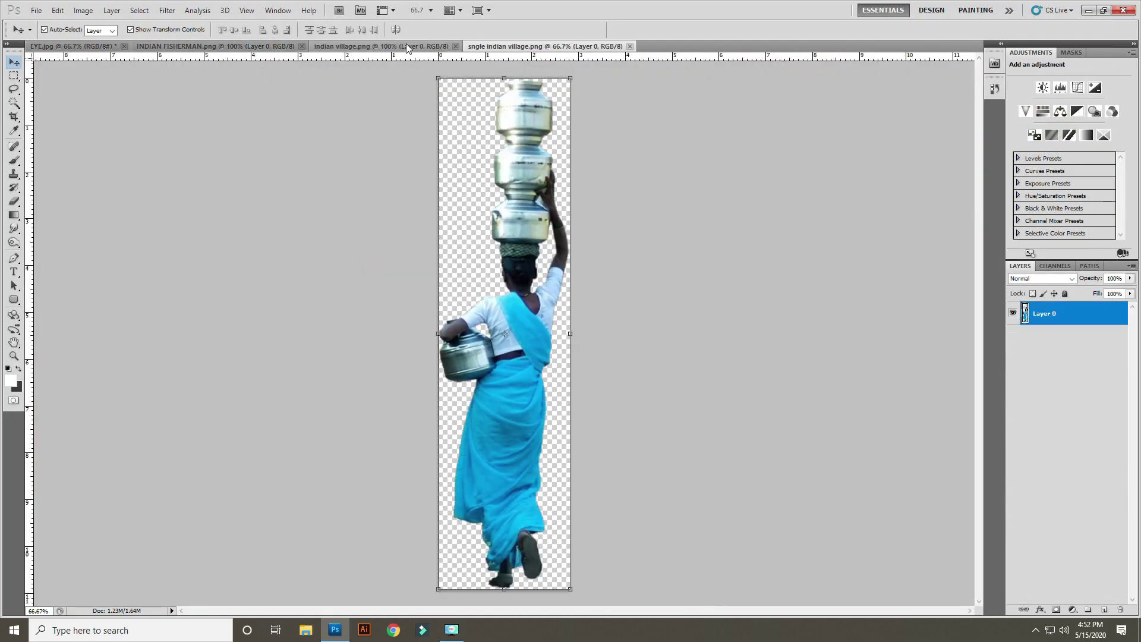
- Bring the three water-pot women into the composite, scaled small, on the left iris
{"action": "mouse_move", "coordinate": [505, 244]}
{"action": "left_mouse_down"}
{"action": "mouse_move", "coordinate": [2, 26]}
{"action": "mouse_move", "coordinate": [388, 238]}
{"action": "left_mouse_up"}
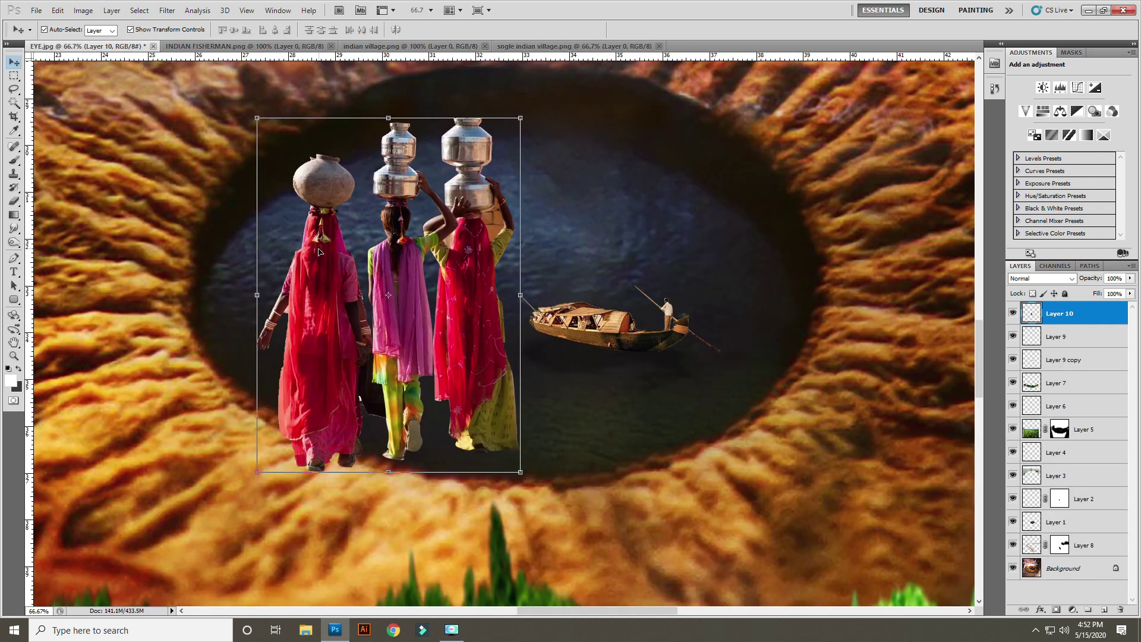
{"action": "key", "text": "ctrl+minus"}
{"action": "key", "text": "ctrl+minus"}
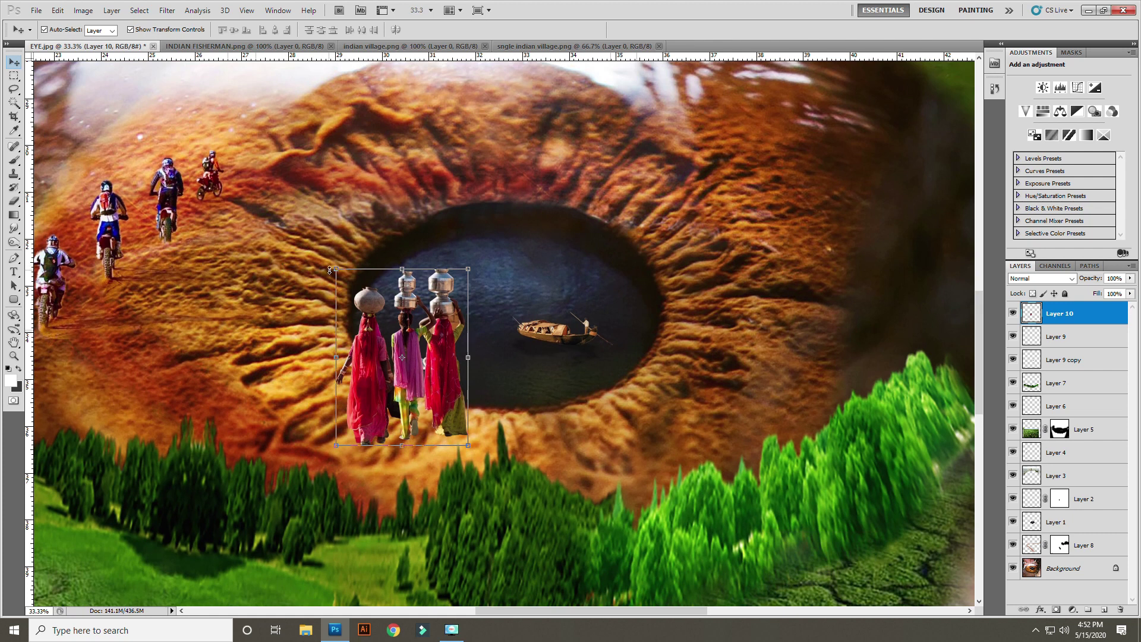
{"action": "left_click_drag", "start_coordinate": [330, 270], "coordinate": [409, 365]}
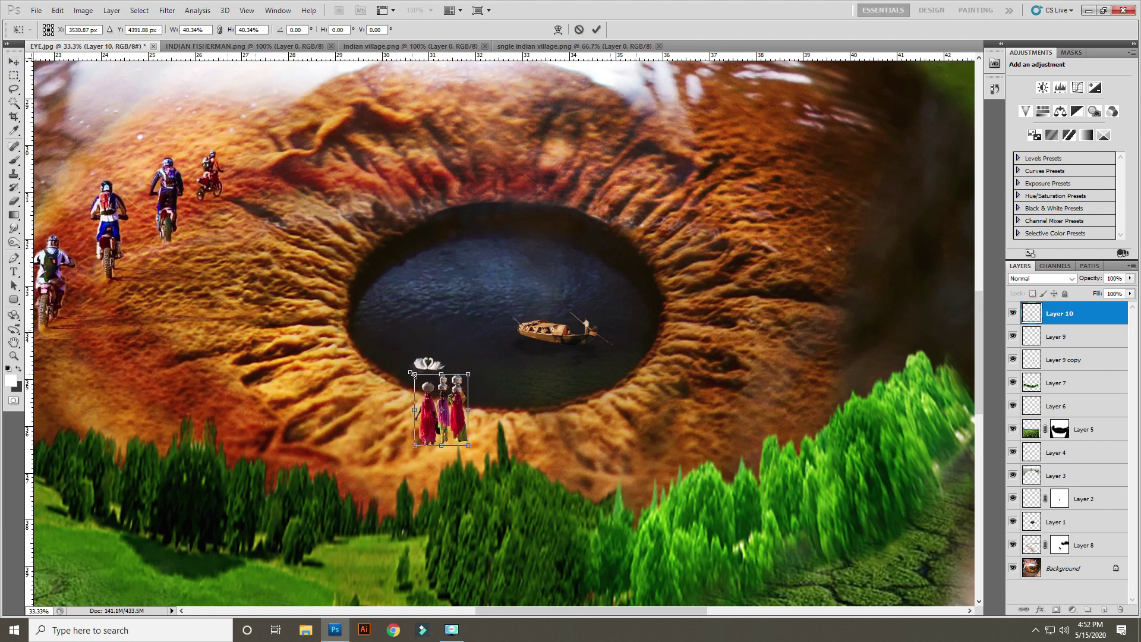
{"action": "key", "text": "Return"}
{"action": "left_click_drag", "start_coordinate": [420, 409], "coordinate": [127, 383]}
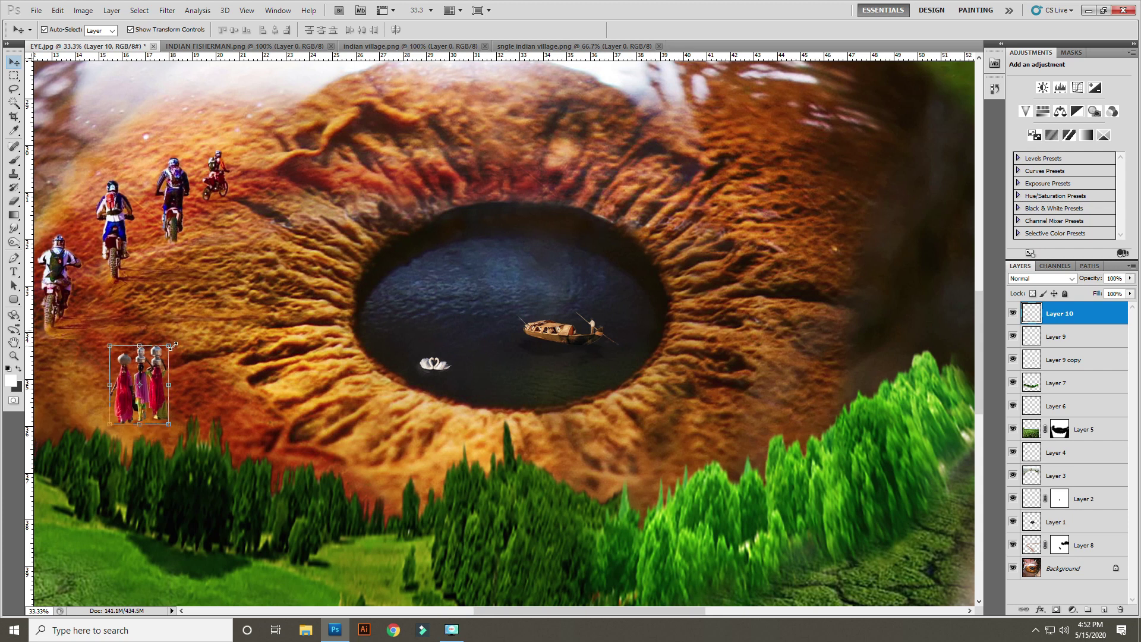
{"action": "left_click_drag", "start_coordinate": [171, 346], "coordinate": [153, 363]}
{"action": "key", "text": "Return"}
{"action": "key", "text": "ctrl+minus"}
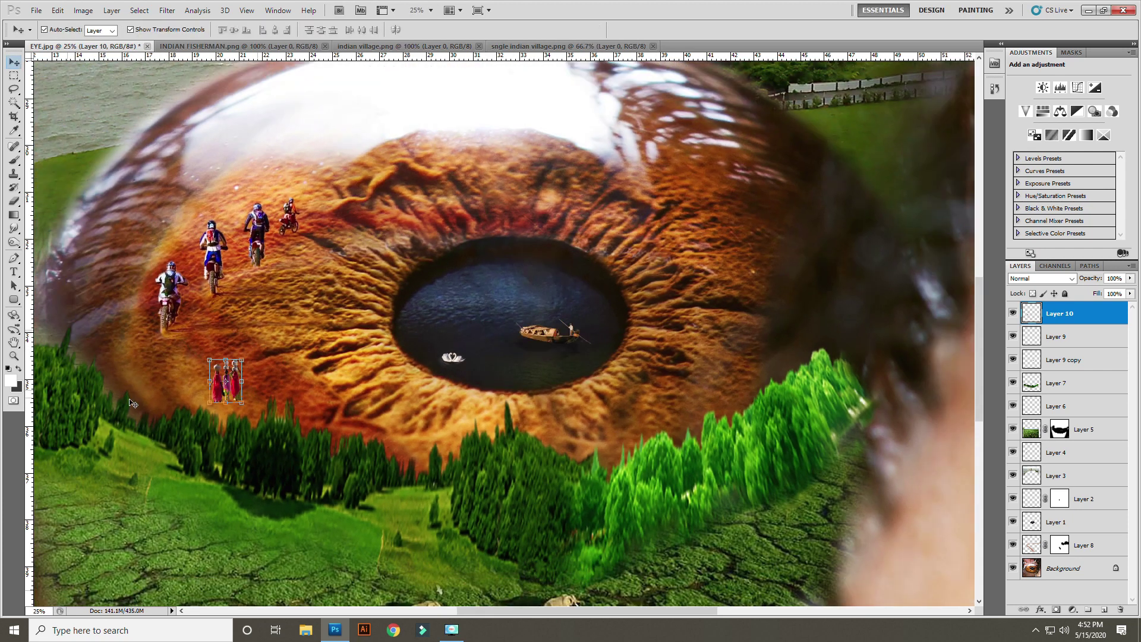
{"action": "key", "text": "ctrl+minus"}
{"action": "left_click", "coordinate": [112, 348]}
{"action": "left_click_drag", "start_coordinate": [321, 367], "coordinate": [367, 345]}
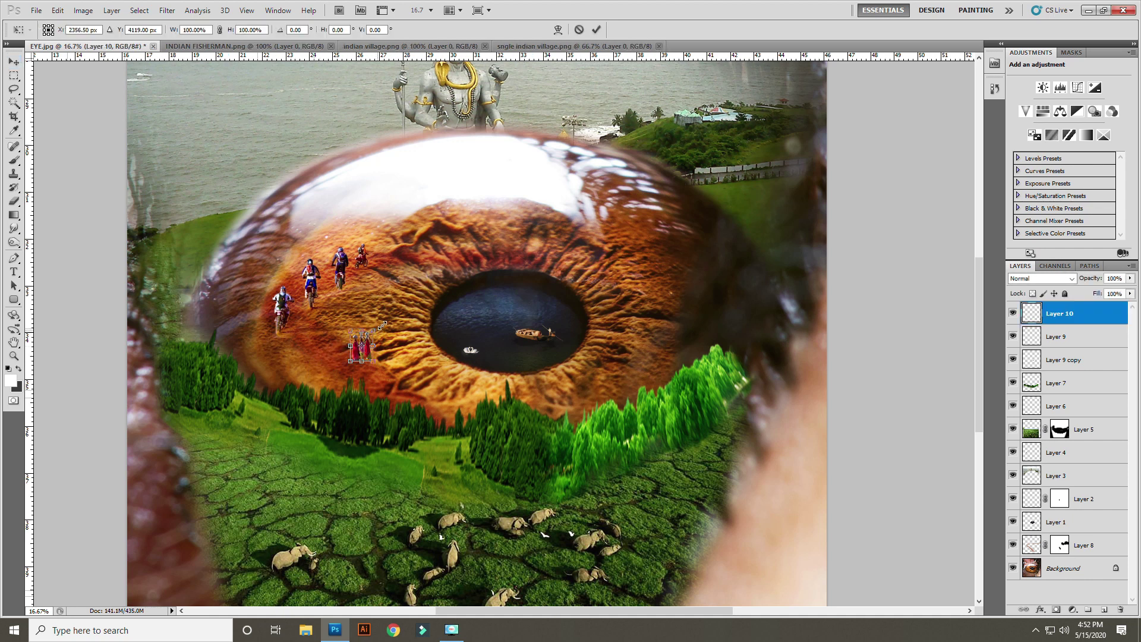
- Shrink the bikers to 80%
{"action": "left_click", "coordinate": [342, 275]}
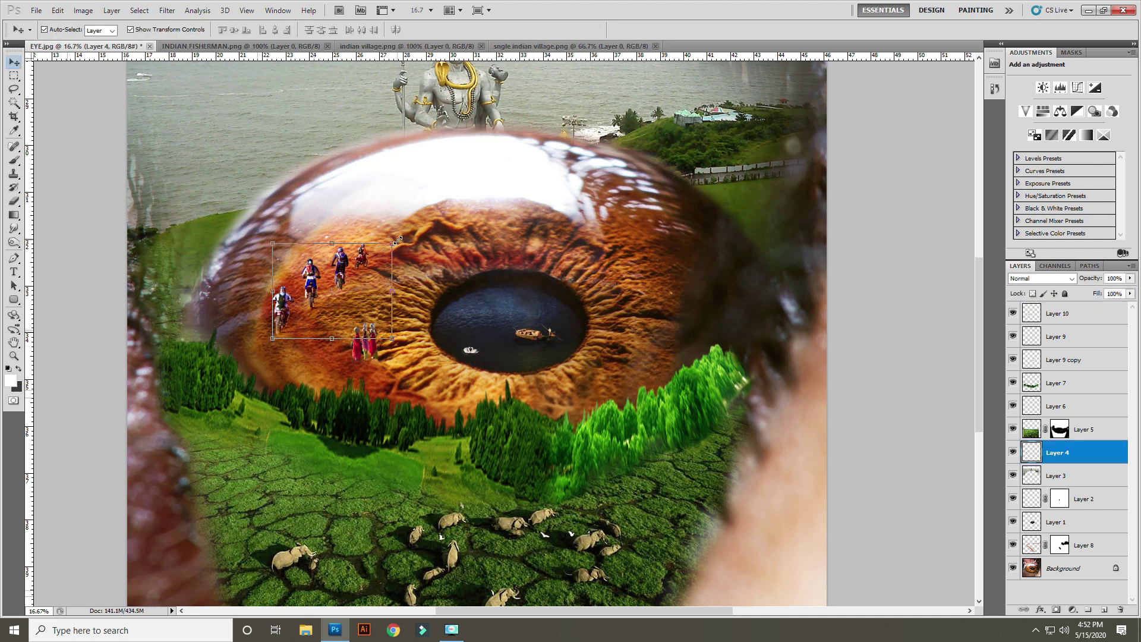
{"action": "left_click_drag", "start_coordinate": [398, 240], "coordinate": [372, 256]}
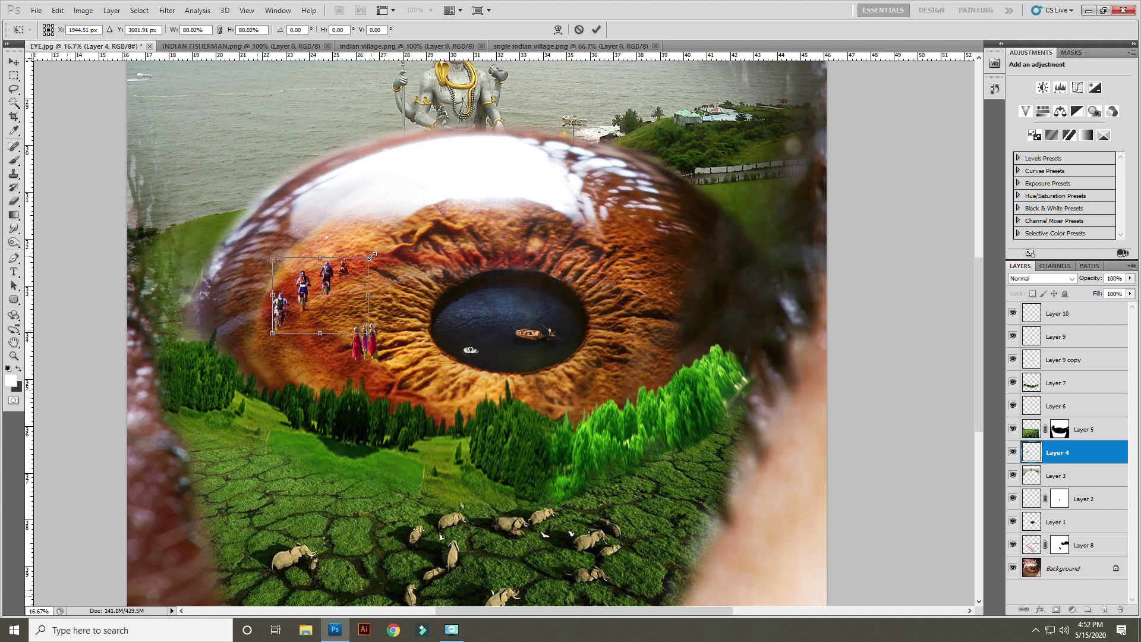
{"action": "key", "text": "Return"}
{"action": "key", "text": "ctrl+plus"}
{"action": "key", "text": "ctrl+plus"}
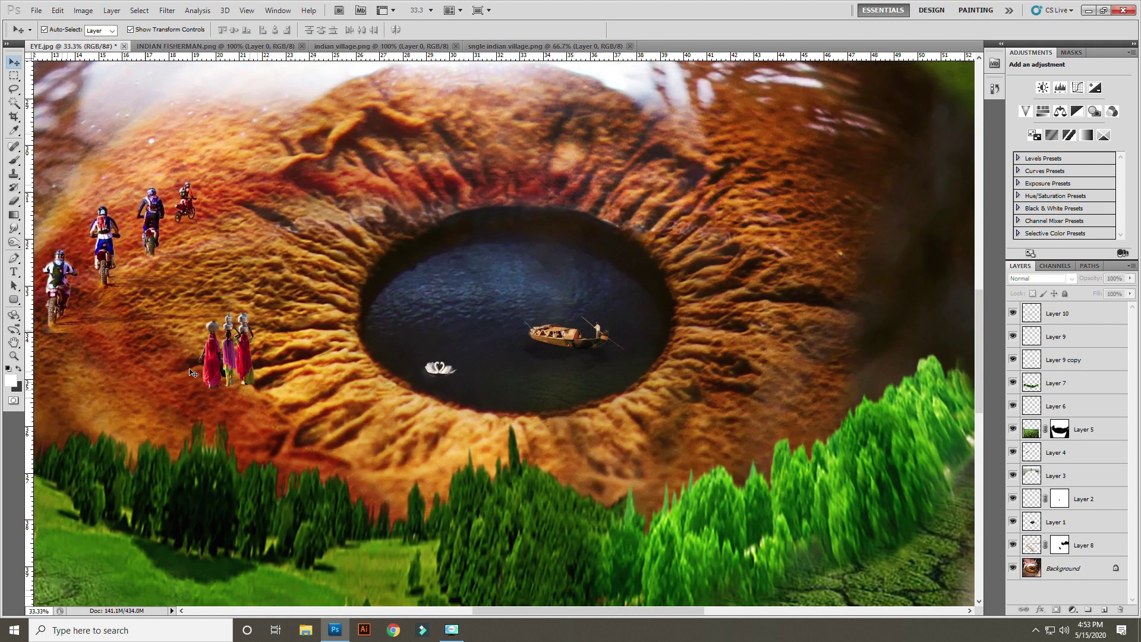
- Move the women lower left, then make a blurred, skewed silhouette copy as their shadow
{"action": "left_click_drag", "start_coordinate": [205, 359], "coordinate": [81, 410]}
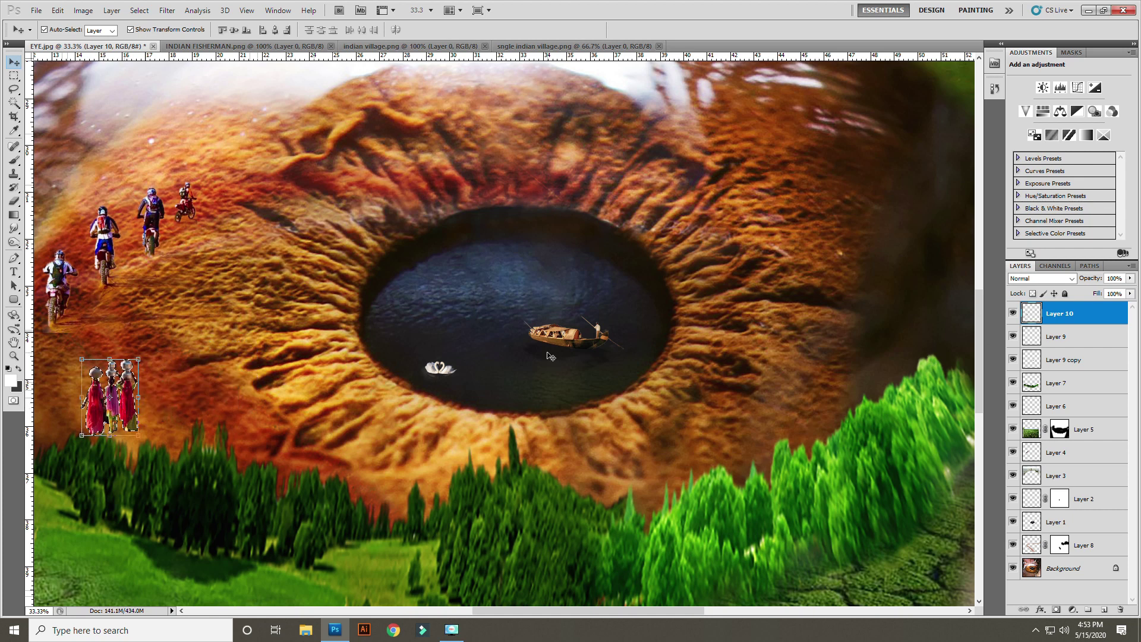
{"action": "key", "text": "ctrl+j"}
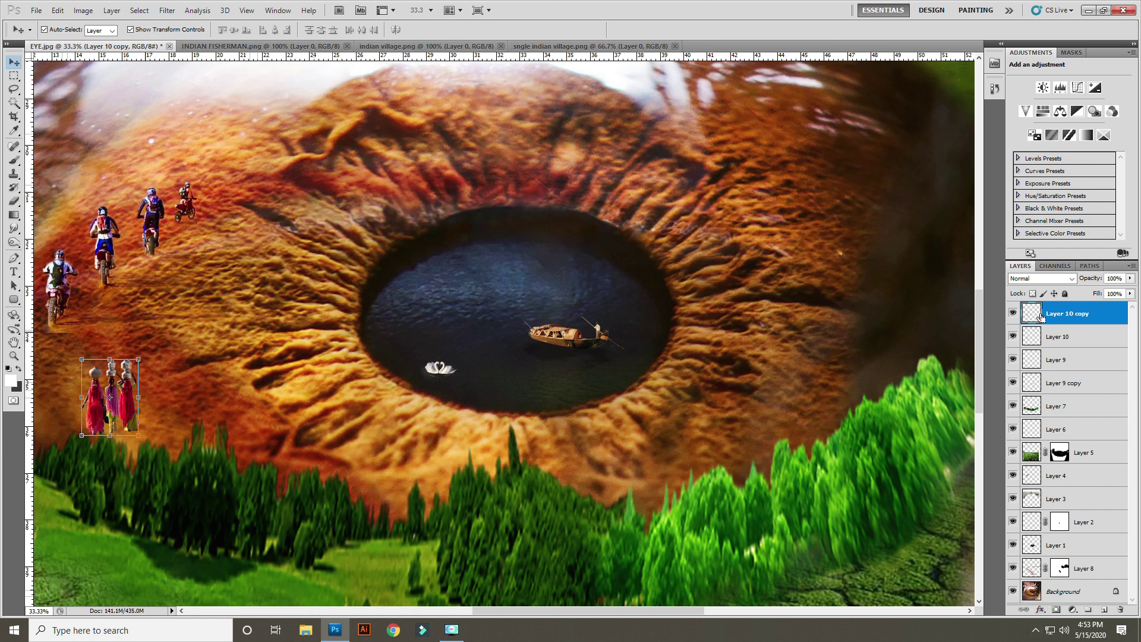
{"action": "key", "text": "alt+shift+BackSpace"}
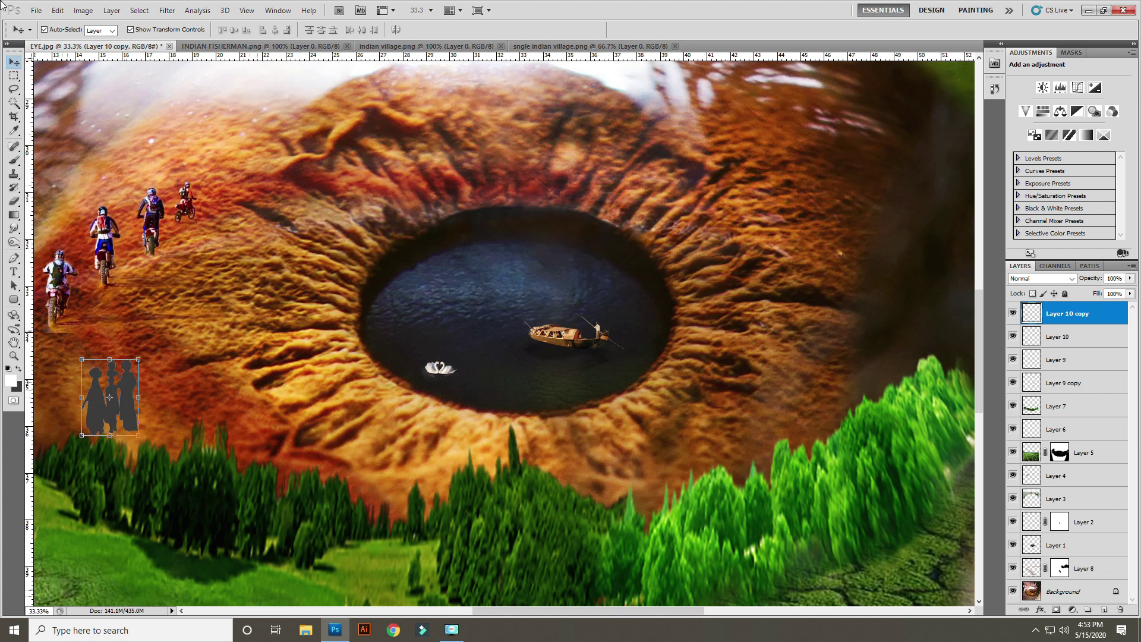
{"action": "left_click", "coordinate": [167, 10]}
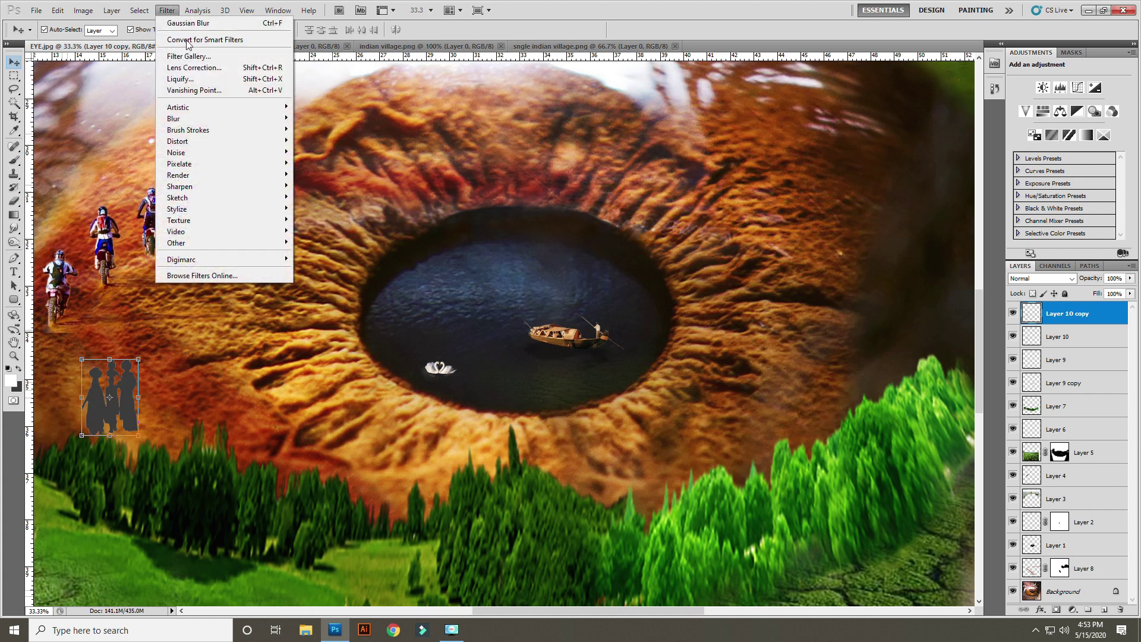
{"action": "left_click", "coordinate": [181, 22]}
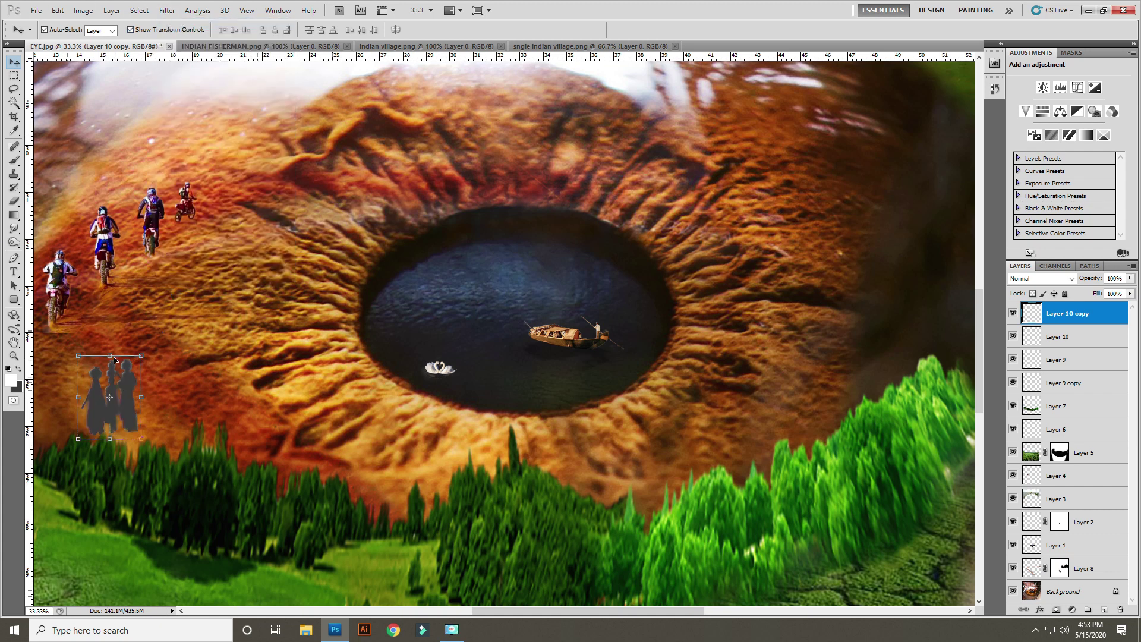
{"action": "left_click_drag", "start_coordinate": [115, 359], "coordinate": [198, 411]}
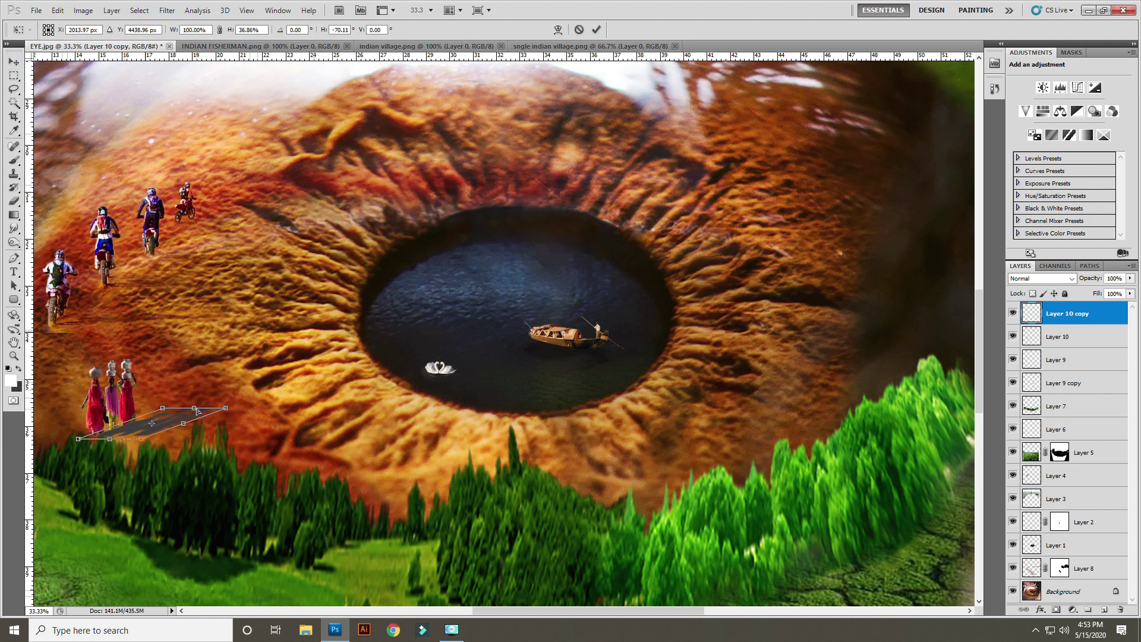
{"action": "key", "text": "Return"}
- Place the shadow behind the women and blend it as Multiply at 58% opacity
{"action": "key", "text": "shift+Up"}
{"action": "key", "text": "shift+Up"}
{"action": "key", "text": "shift+Up"}
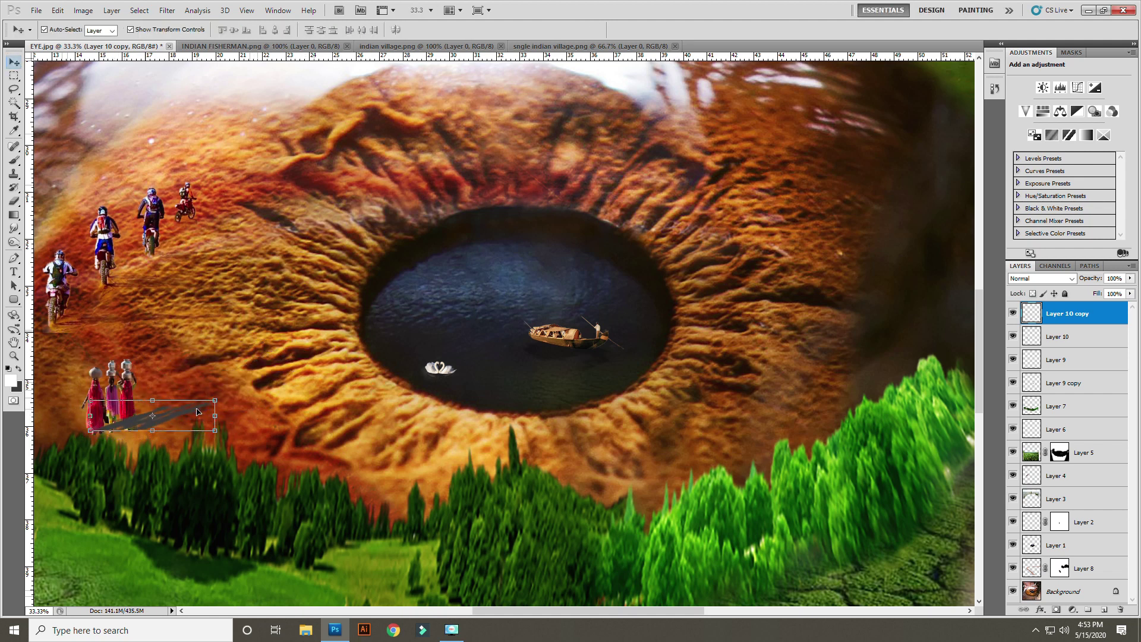
{"action": "key", "text": "shift+Up"}
{"action": "key", "text": "shift+Up"}
{"action": "key", "text": "shift+Up"}
{"action": "key", "text": "shift+Left"}
{"action": "key", "text": "ctrl+bracketleft"}
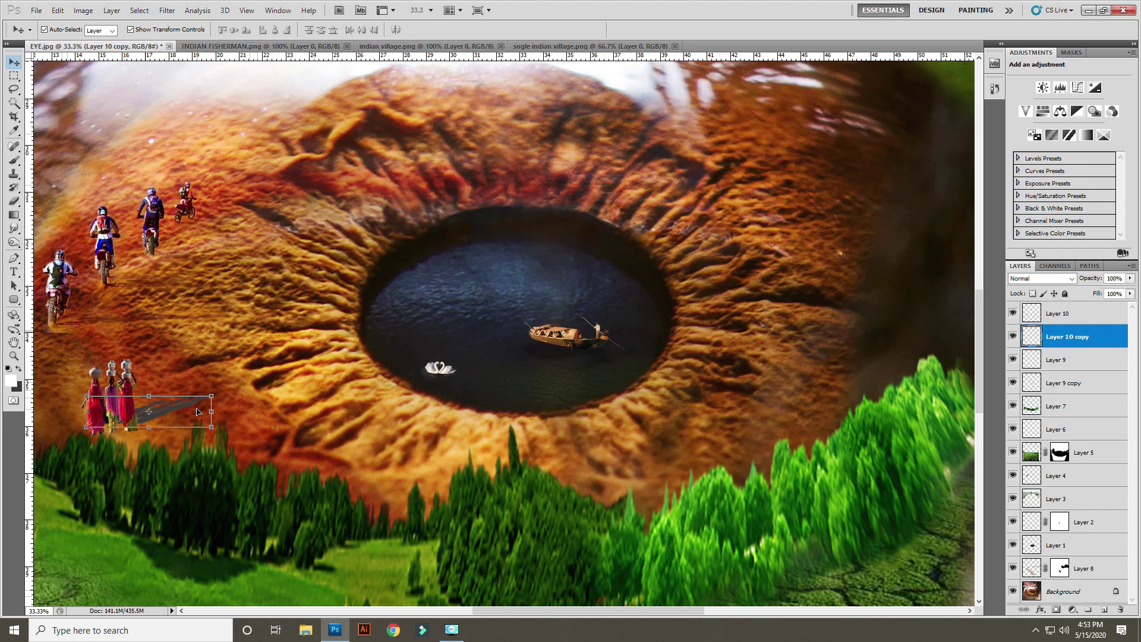
{"action": "key", "text": "shift+Down"}
{"action": "key", "text": "shift+Down"}
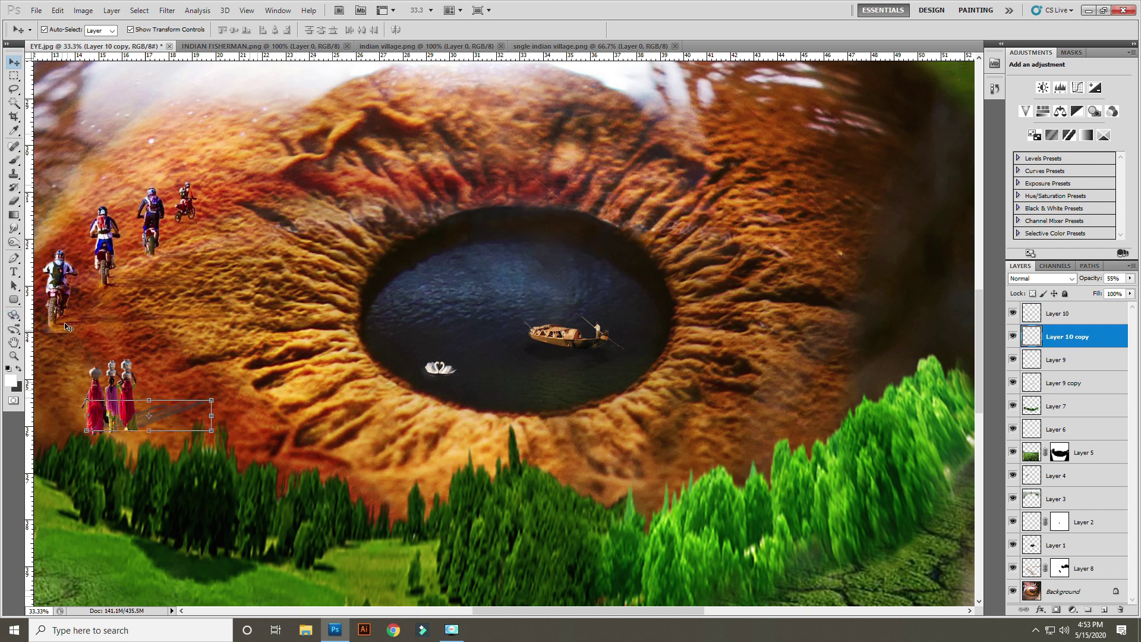
{"action": "left_click", "coordinate": [1040, 278]}
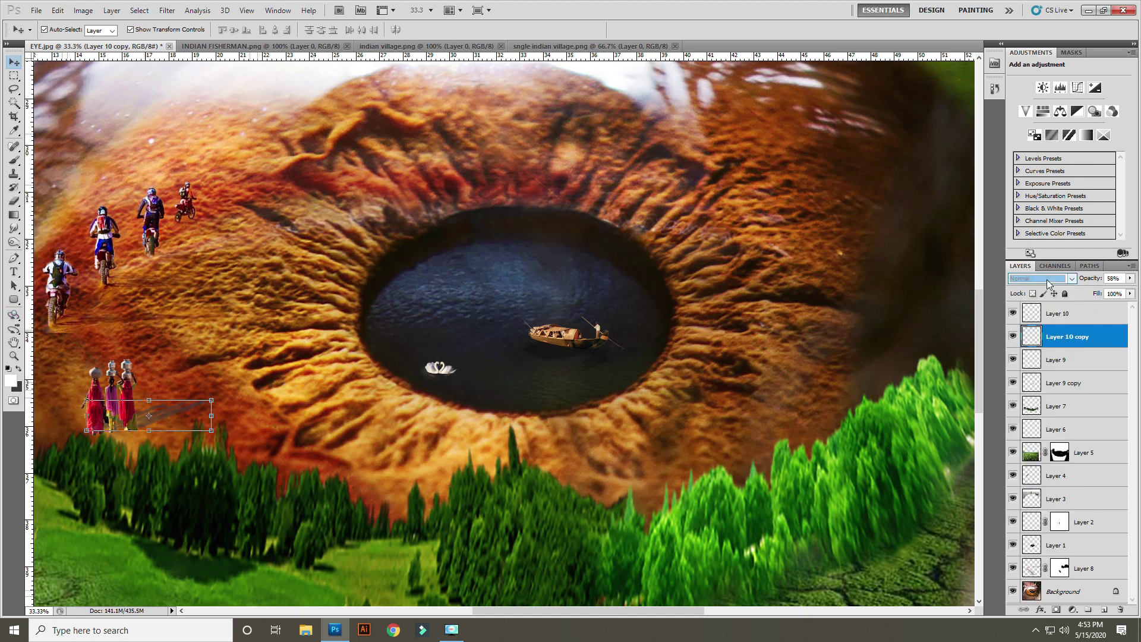
{"action": "scroll", "coordinate": [1048, 283], "scroll_direction": "down", "scroll_amount": 2}
{"action": "scroll", "coordinate": [1040, 280], "scroll_direction": "down", "scroll_amount": 1}
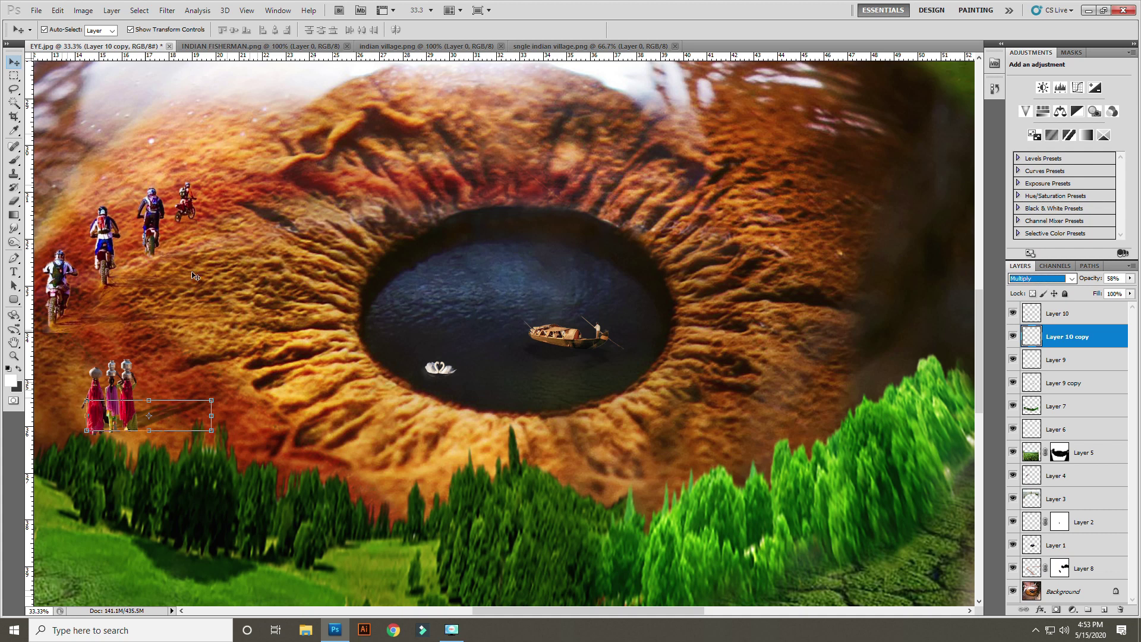
{"action": "left_click", "coordinate": [492, 46]}
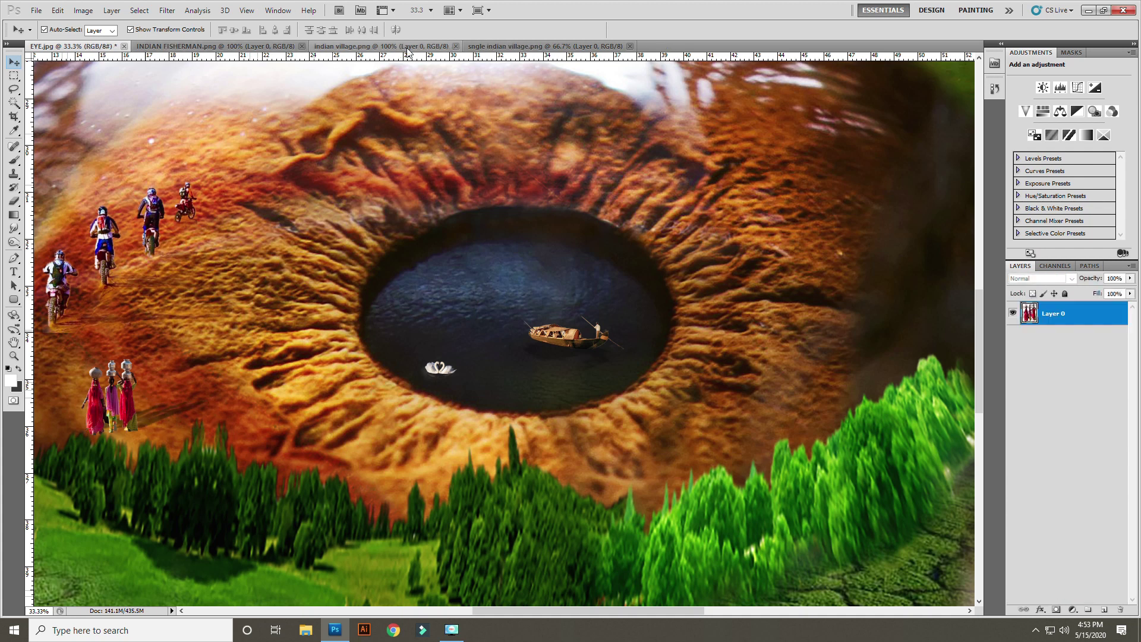
- Bring the blue-clad water-carrier woman into the composite beside the village women
{"action": "left_click", "coordinate": [482, 48]}
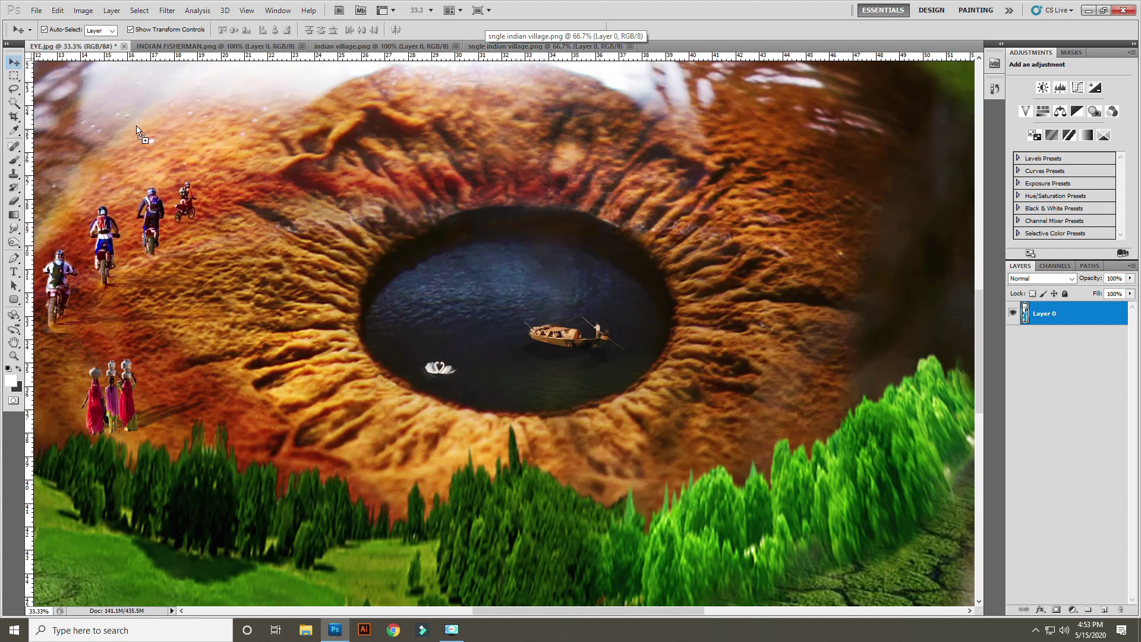
{"action": "mouse_move", "coordinate": [93, 43]}
{"action": "left_mouse_down"}
{"action": "mouse_move", "coordinate": [252, 321]}
{"action": "mouse_move", "coordinate": [249, 369]}
{"action": "mouse_move", "coordinate": [256, 164]}
{"action": "left_mouse_up"}
{"action": "key", "text": "Return"}
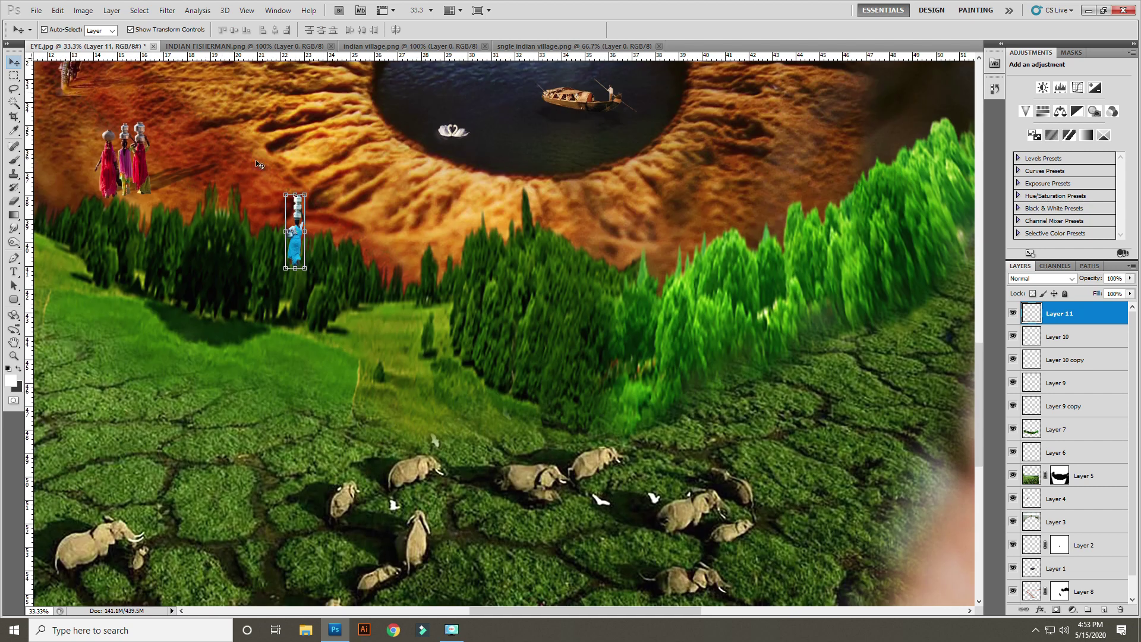
{"action": "mouse_move", "coordinate": [301, 208]}
{"action": "left_mouse_down"}
{"action": "mouse_move", "coordinate": [699, 181]}
{"action": "mouse_move", "coordinate": [181, 157]}
{"action": "mouse_move", "coordinate": [187, 143]}
{"action": "mouse_move", "coordinate": [178, 169]}
{"action": "left_mouse_up"}
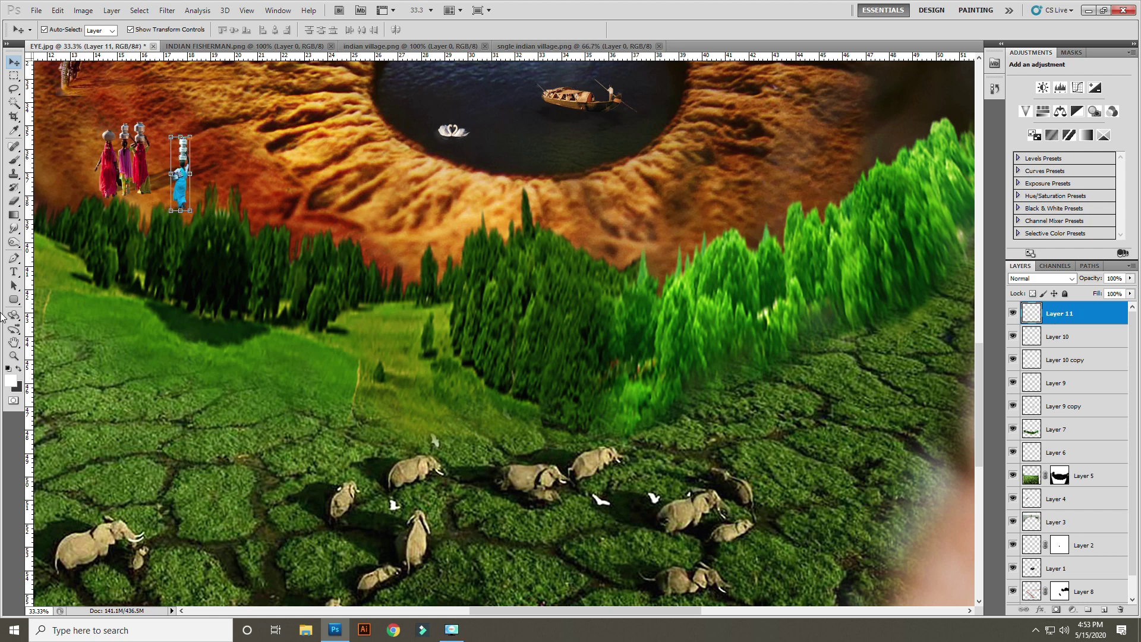
- Create a new layer holding a dark grey, Gaussian-blurred silhouette of the woman
{"action": "key", "text": "ctrl+shift+n"}
{"action": "key", "text": "Return"}
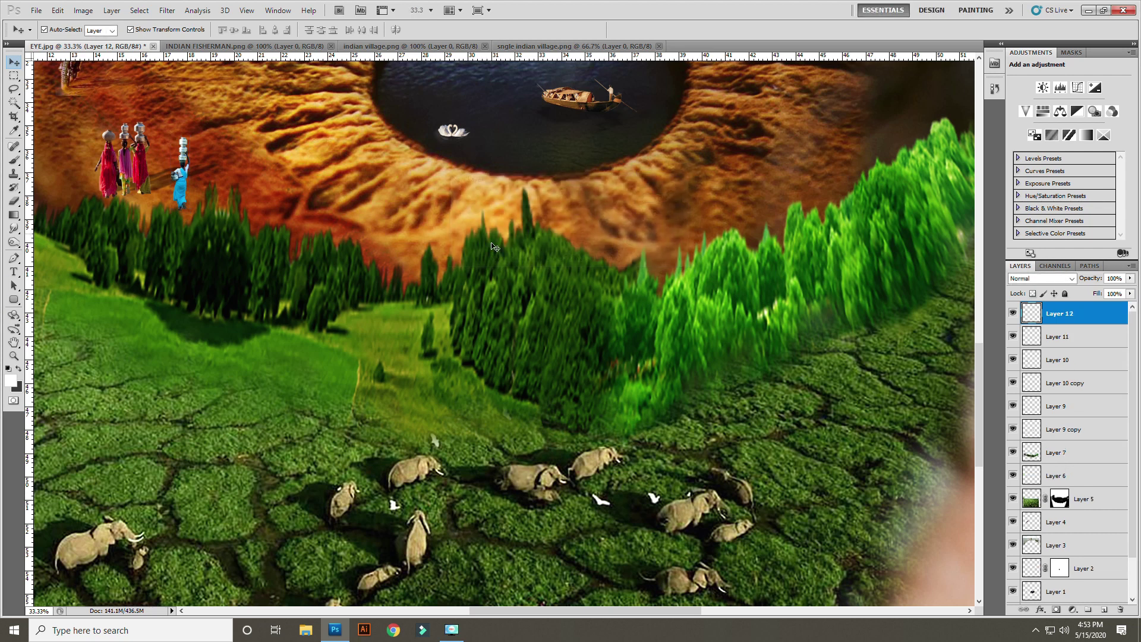
{"action": "left_click", "coordinate": [1037, 339], "text": "ctrl"}
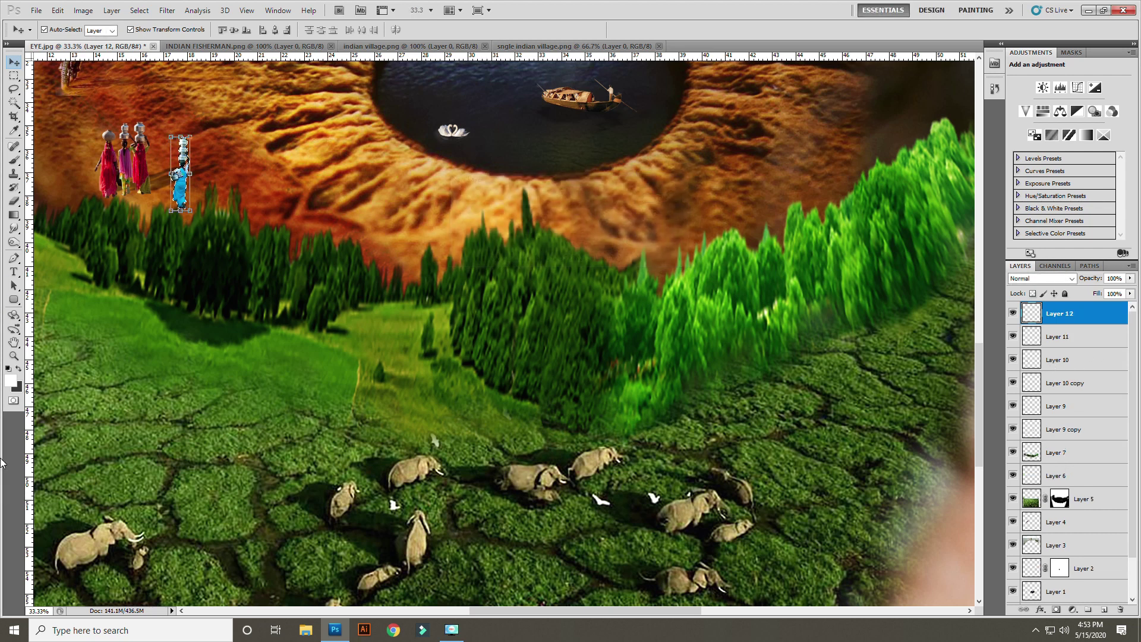
{"action": "key", "text": "alt+BackSpace"}
{"action": "key", "text": "ctrl+BackSpace"}
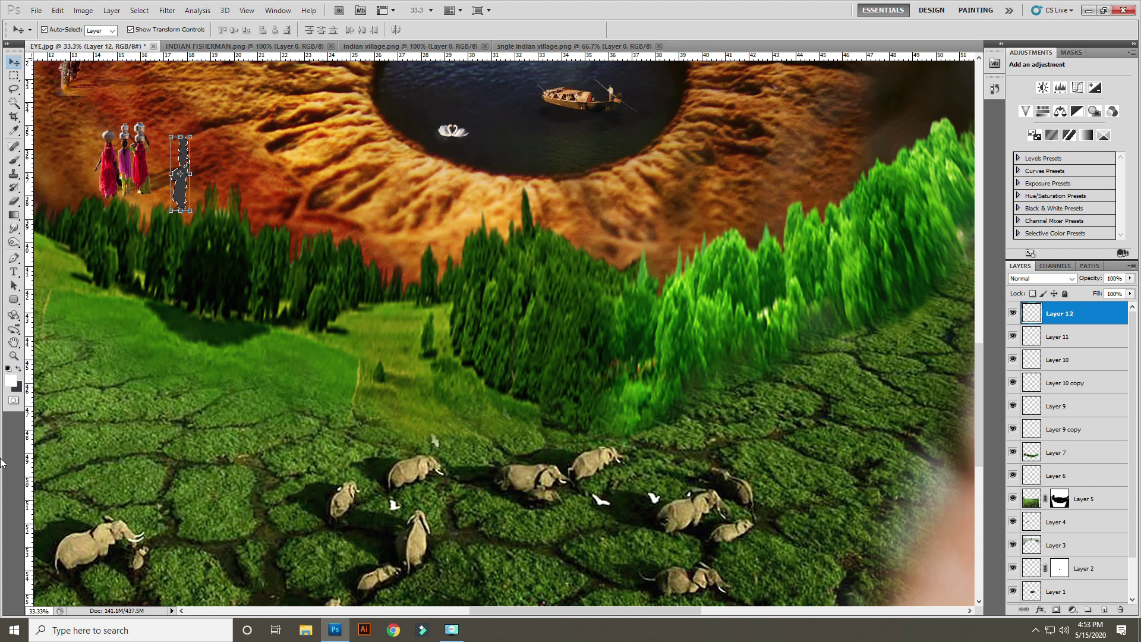
{"action": "left_click", "coordinate": [170, 11]}
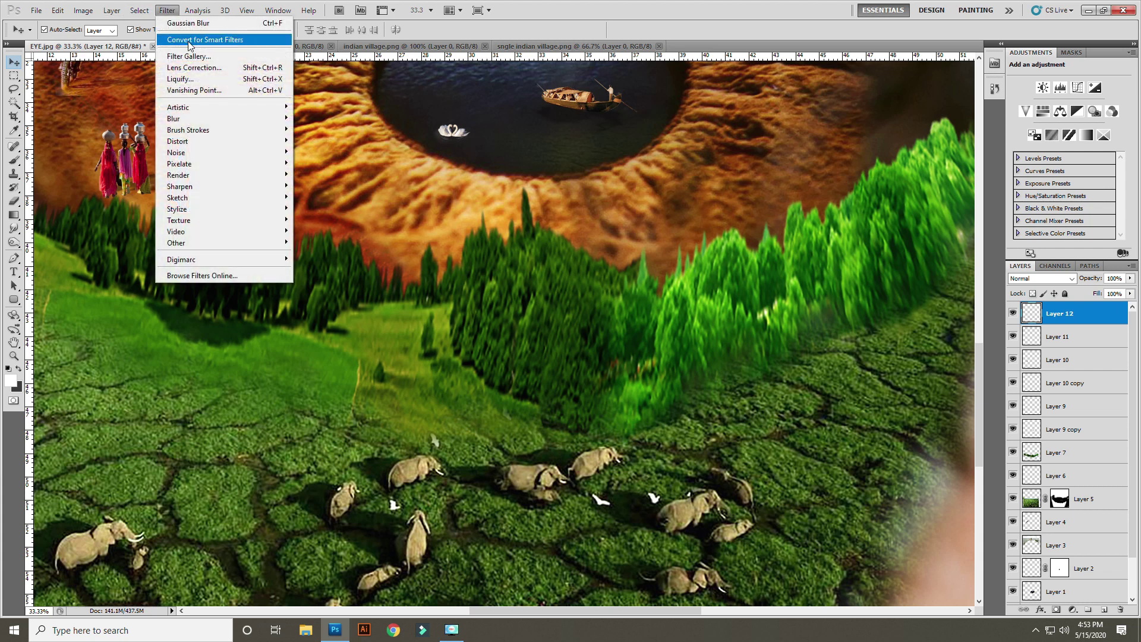
{"action": "left_click", "coordinate": [190, 24]}
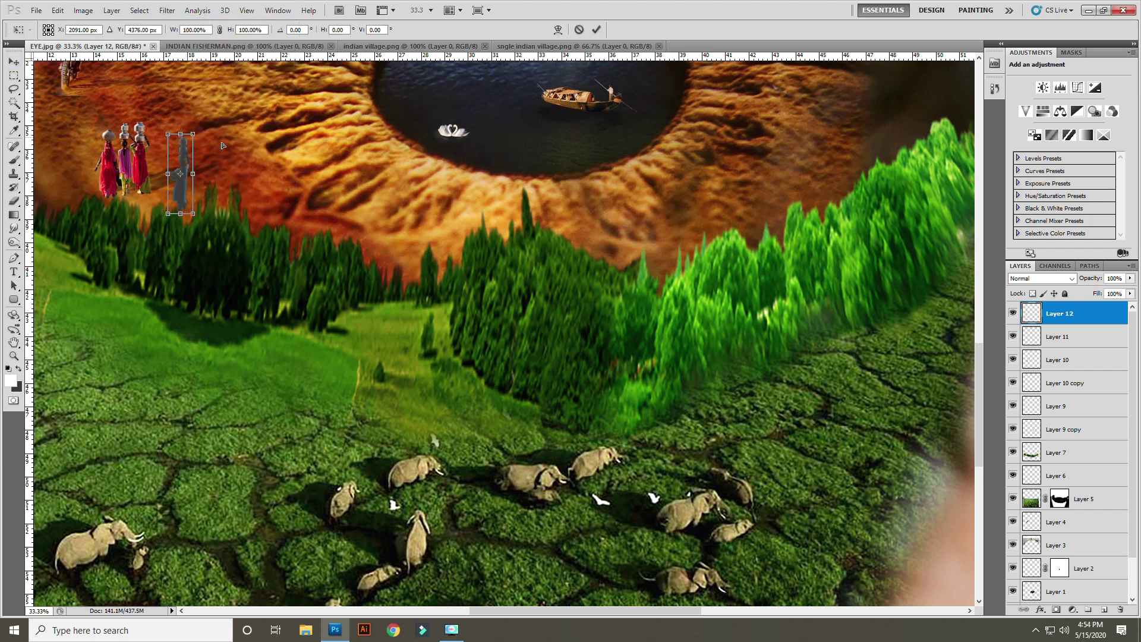
- Skew the silhouette into a sideways shadow beneath the woman, blended in Overlay mode
{"action": "left_click_drag", "start_coordinate": [180, 134], "coordinate": [234, 190]}
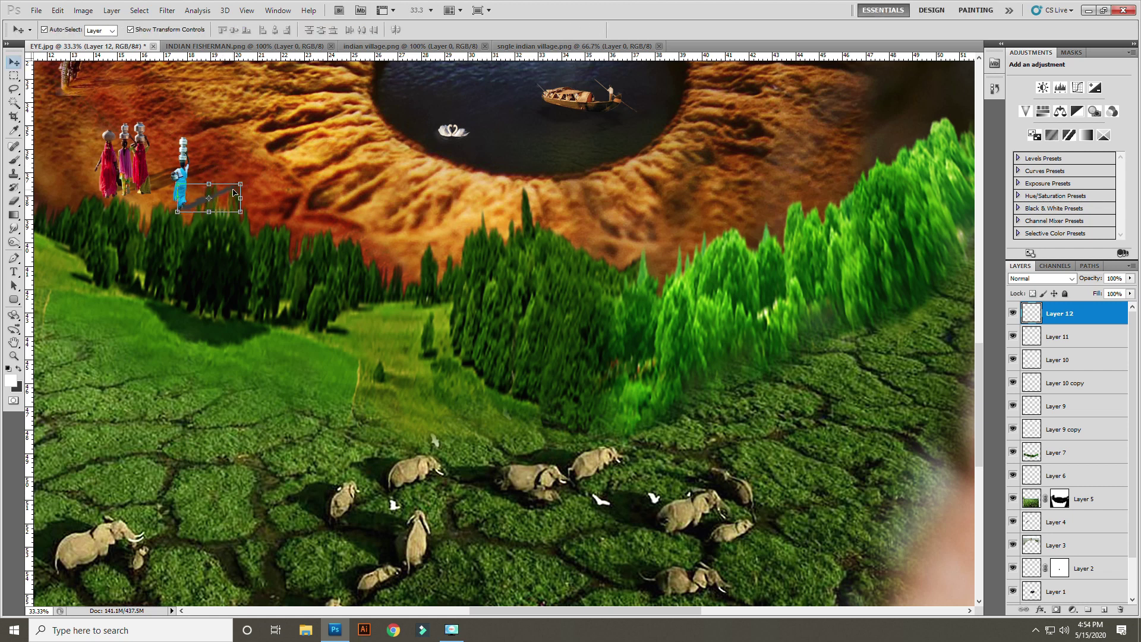
{"action": "key", "text": "ctrl+bracketleft"}
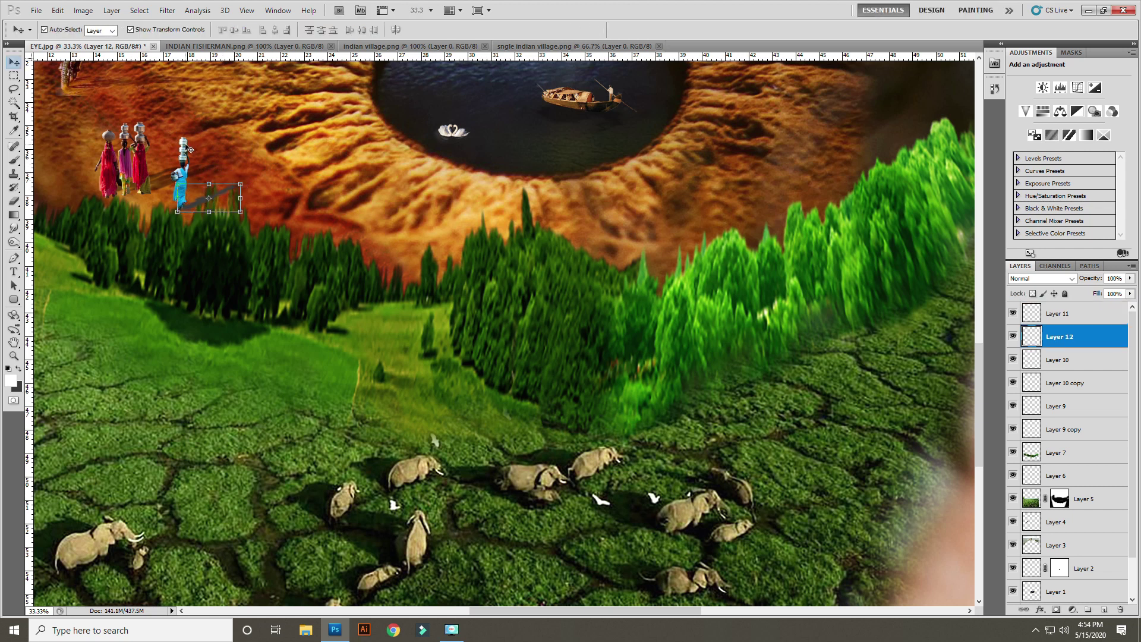
{"action": "left_click", "coordinate": [188, 148], "text": "shift"}
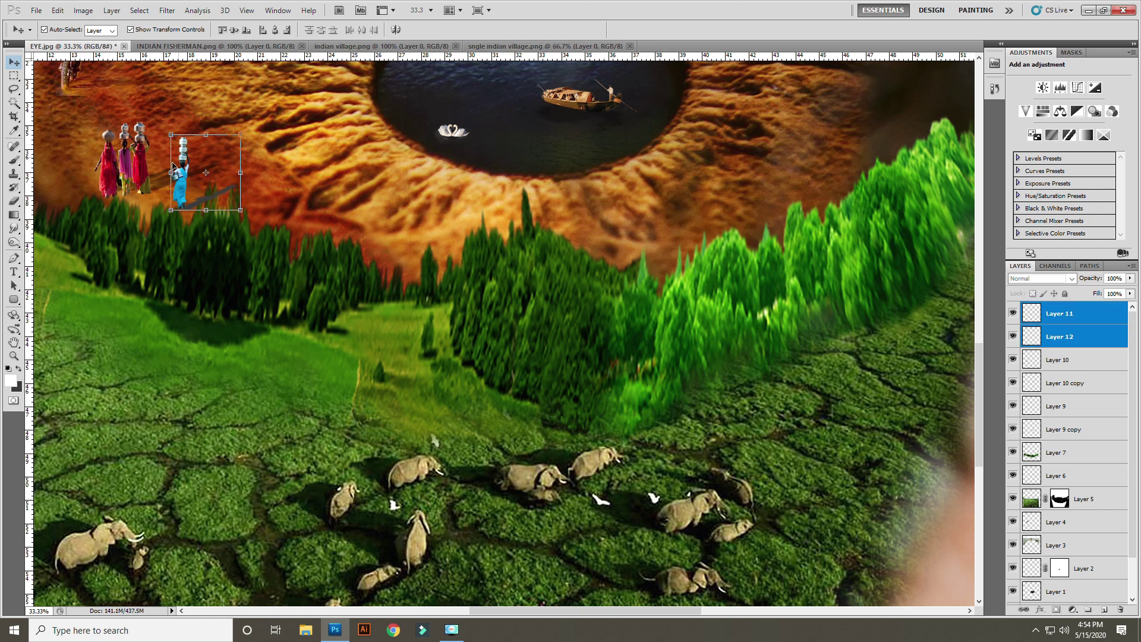
{"action": "left_click", "coordinate": [1045, 322]}
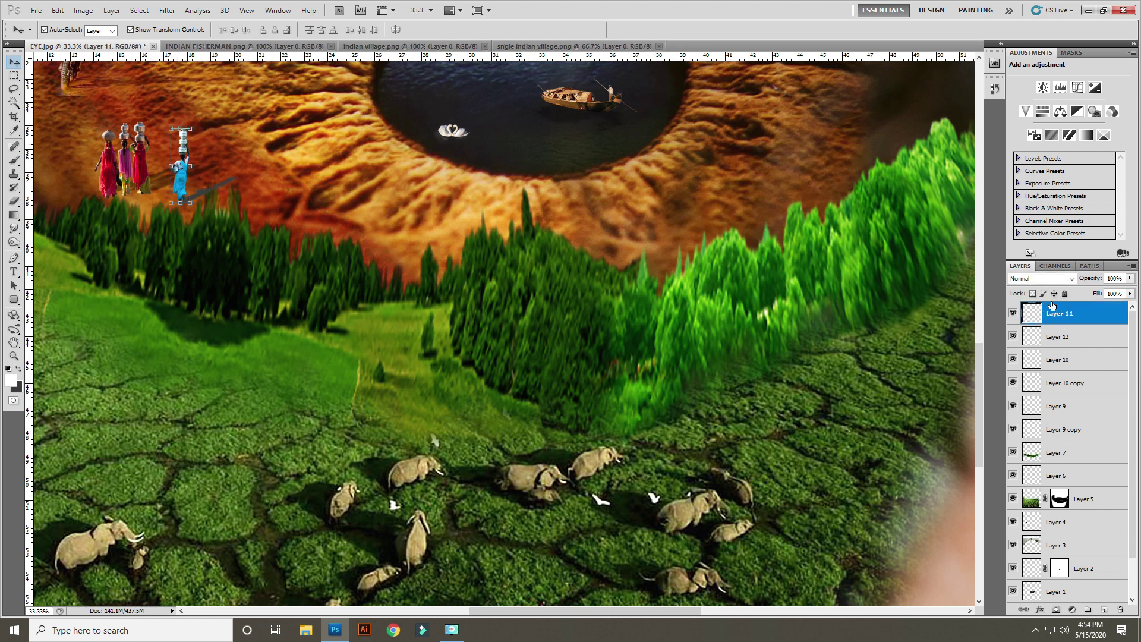
{"action": "left_click", "coordinate": [1084, 337]}
{"action": "left_click", "coordinate": [1055, 281]}
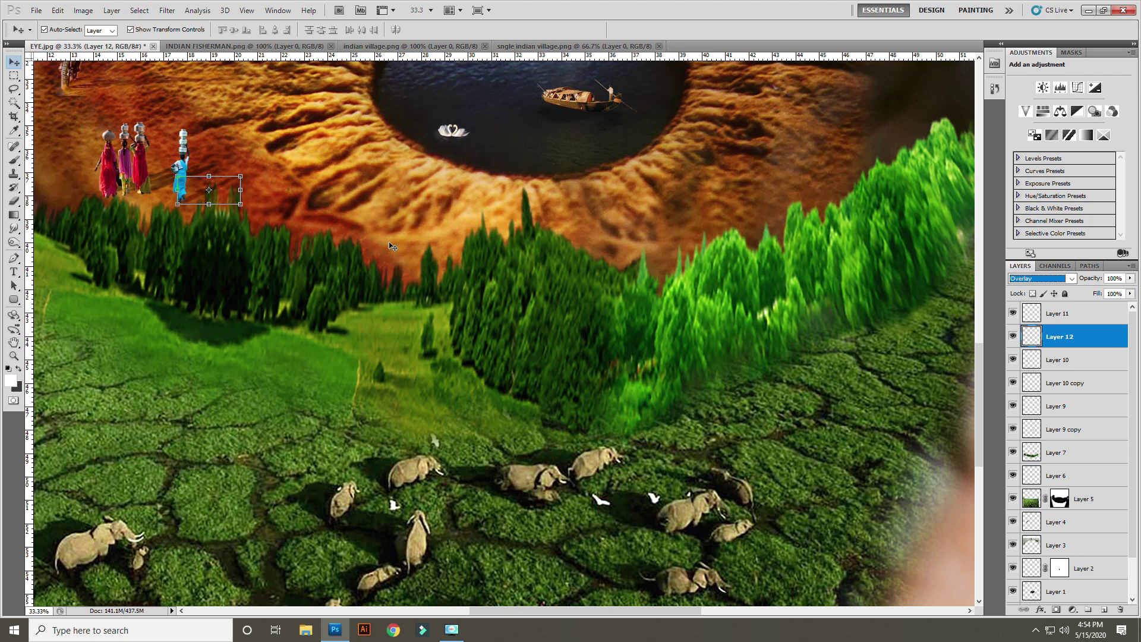
- Zoom out and select the layer the next imported image should sit above
{"action": "key", "text": "ctrl+minus"}
{"action": "left_click", "coordinate": [351, 220]}
{"action": "left_click", "coordinate": [349, 217]}
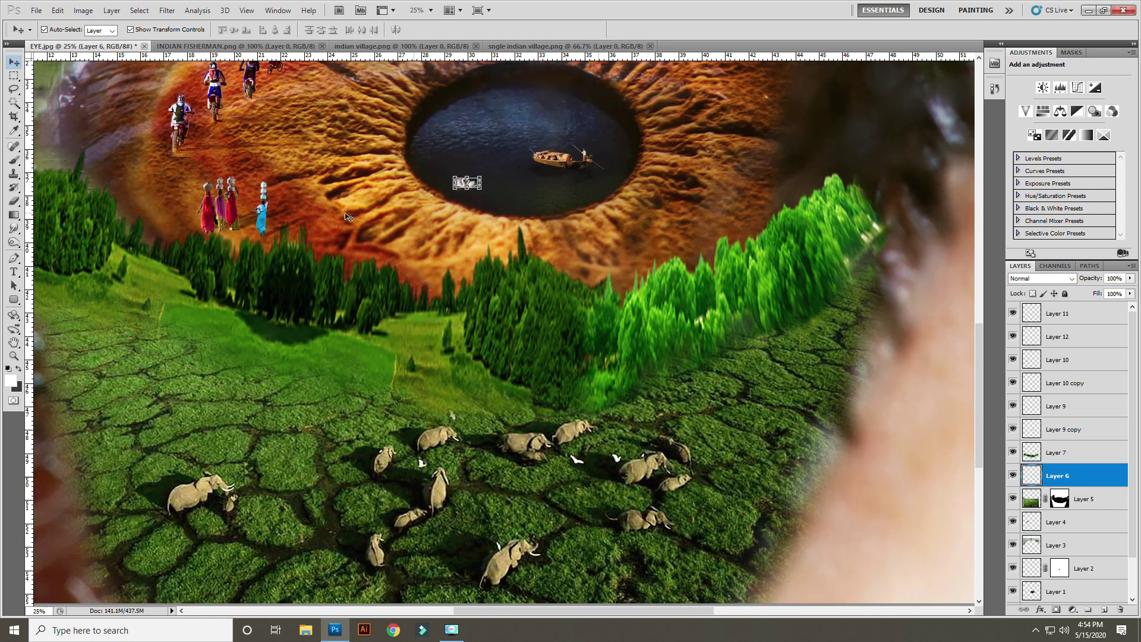
{"action": "key", "text": "ctrl+o"}
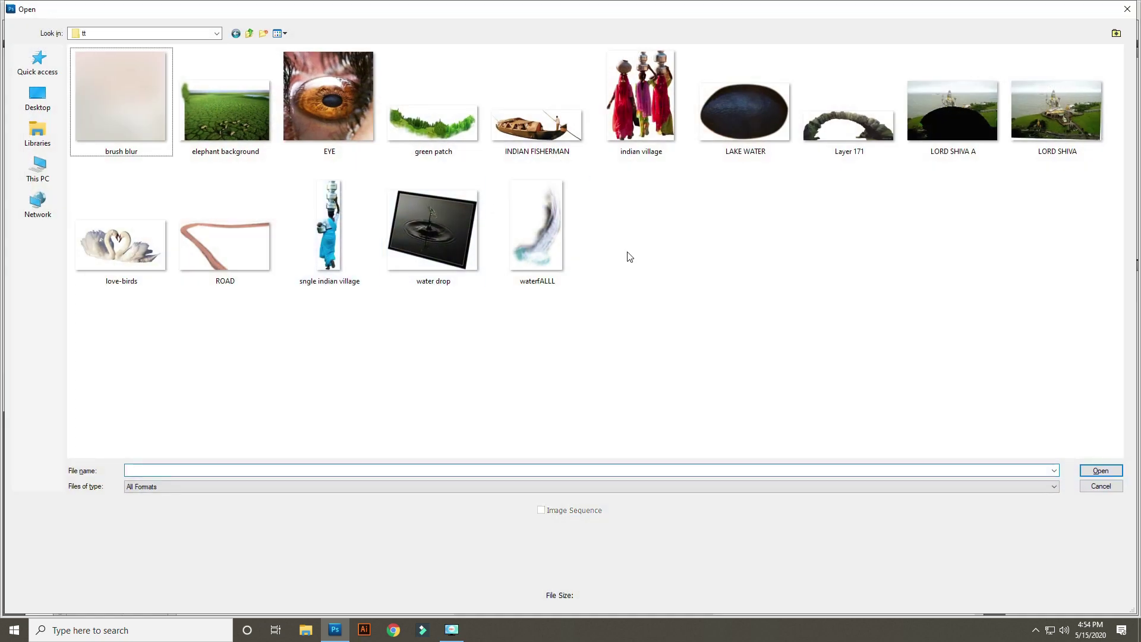
- Open Layer 171.png and drag the stone arch into the eye composite
{"action": "left_click", "coordinate": [421, 281]}
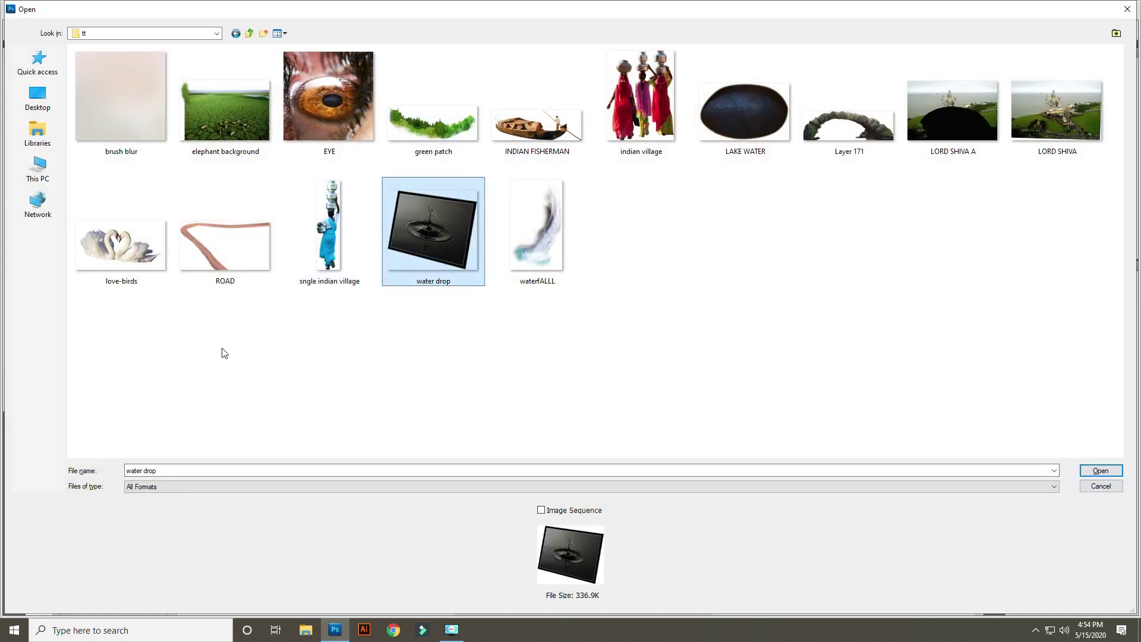
{"action": "double_click", "coordinate": [869, 115]}
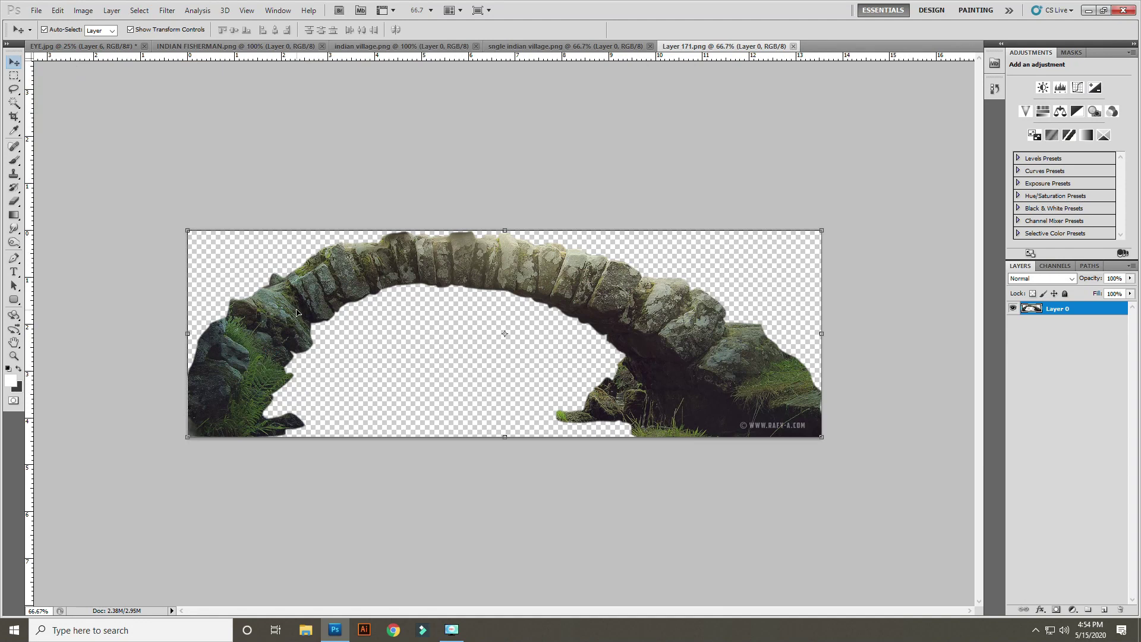
{"action": "mouse_move", "coordinate": [297, 313]}
{"action": "left_mouse_down"}
{"action": "mouse_move", "coordinate": [85, 39]}
{"action": "mouse_move", "coordinate": [450, 206]}
{"action": "mouse_move", "coordinate": [318, 377]}
{"action": "mouse_move", "coordinate": [374, 190]}
{"action": "left_mouse_up"}
{"action": "key", "text": "ctrl+plus"}
{"action": "key", "text": "ctrl+plus"}
{"action": "key", "text": "ctrl+plus"}
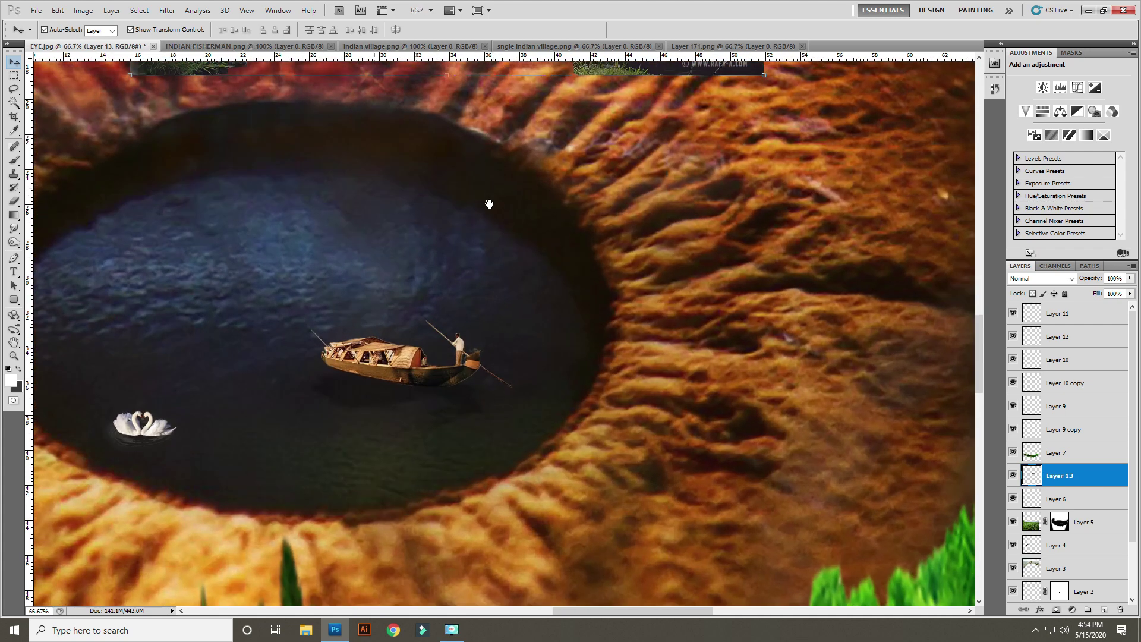
{"action": "scroll", "coordinate": [375, 191], "scroll_direction": "up", "scroll_amount": 3}
{"action": "scroll", "coordinate": [123, 114], "scroll_direction": "up", "scroll_amount": 2}
- Scale, tilt and position the arch small on the iris just above the pupil
{"action": "mouse_move", "coordinate": [123, 113]}
{"action": "left_mouse_down"}
{"action": "mouse_move", "coordinate": [387, 199]}
{"action": "mouse_move", "coordinate": [283, 158]}
{"action": "mouse_move", "coordinate": [279, 140]}
{"action": "left_mouse_up"}
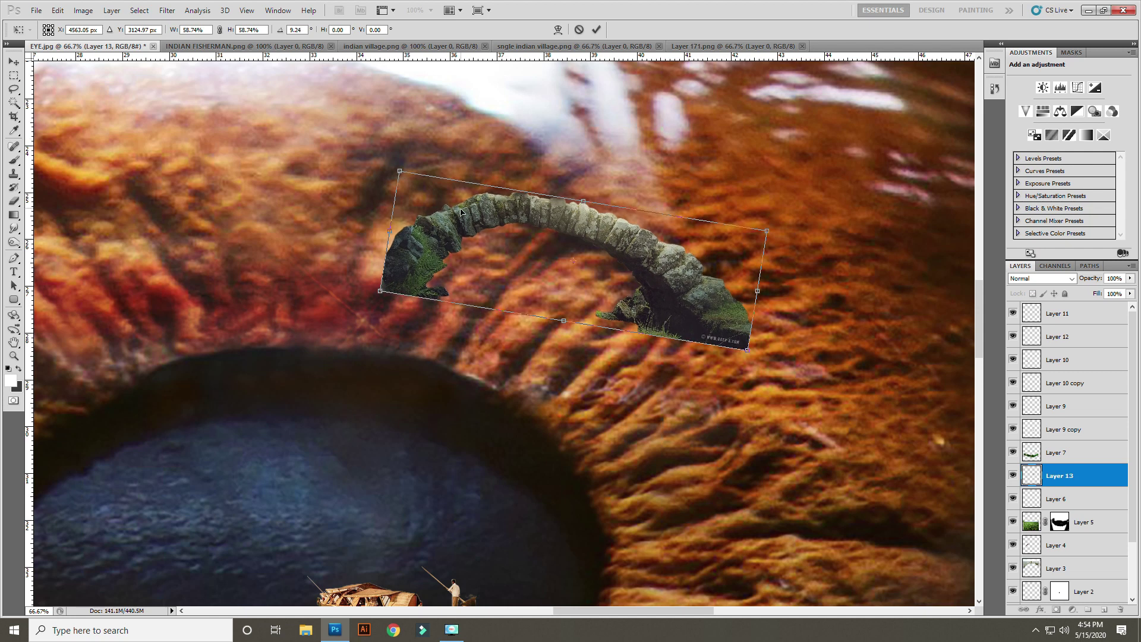
{"action": "left_click_drag", "start_coordinate": [461, 213], "coordinate": [275, 277]}
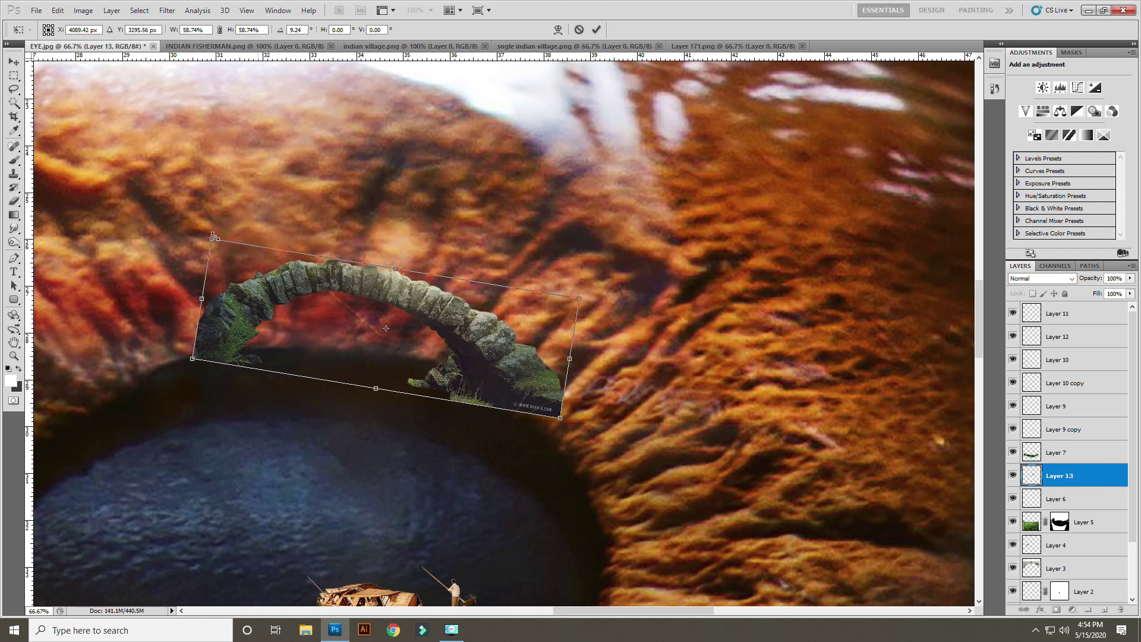
{"action": "left_click_drag", "start_coordinate": [213, 238], "coordinate": [79, 197]}
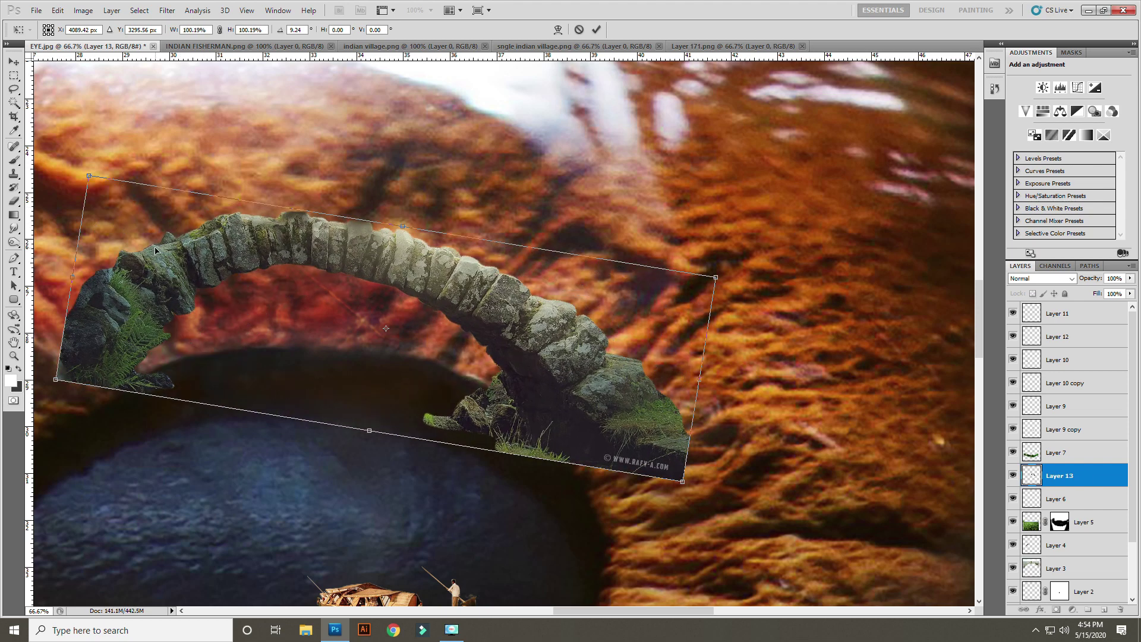
{"action": "left_click_drag", "start_coordinate": [155, 249], "coordinate": [215, 218]}
{"action": "key", "text": "ctrl+minus"}
{"action": "key", "text": "ctrl+minus"}
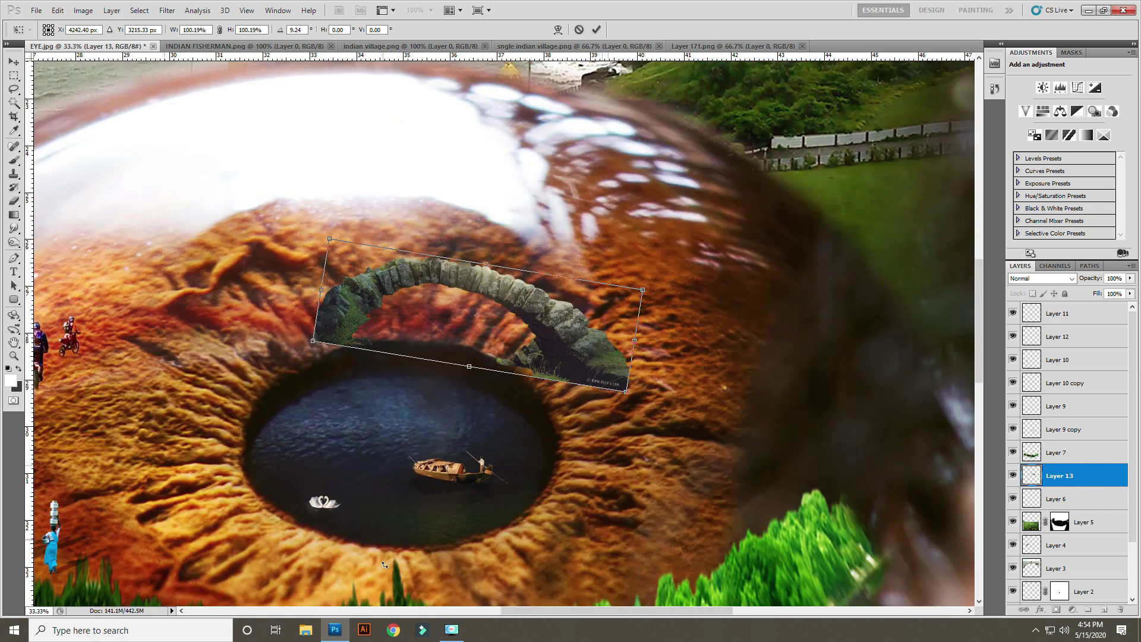
{"action": "mouse_move", "coordinate": [326, 239]}
{"action": "left_mouse_down"}
{"action": "mouse_move", "coordinate": [423, 284]}
{"action": "mouse_move", "coordinate": [434, 307]}
{"action": "mouse_move", "coordinate": [420, 306]}
{"action": "left_mouse_up"}
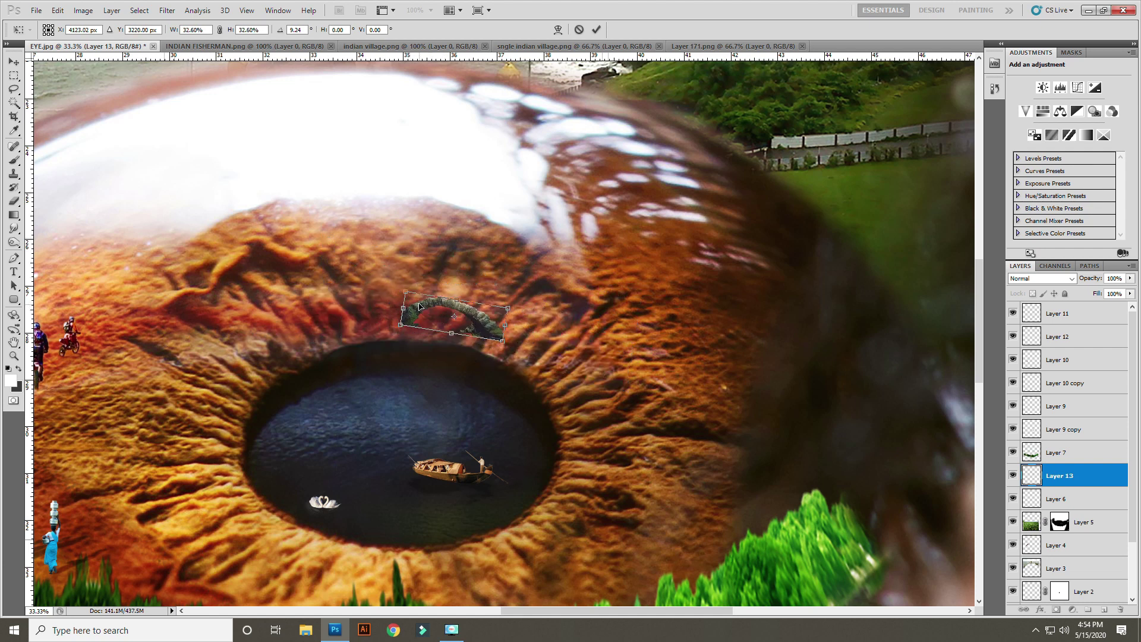
{"action": "key", "text": "Return"}
{"action": "key", "text": "ctrl+plus"}
{"action": "key", "text": "ctrl+plus"}
{"action": "key", "text": "ctrl+plus"}
- Add a layer mask to the Layer 13 stone arch and pick a brush preset
{"action": "left_click", "coordinate": [1067, 611]}
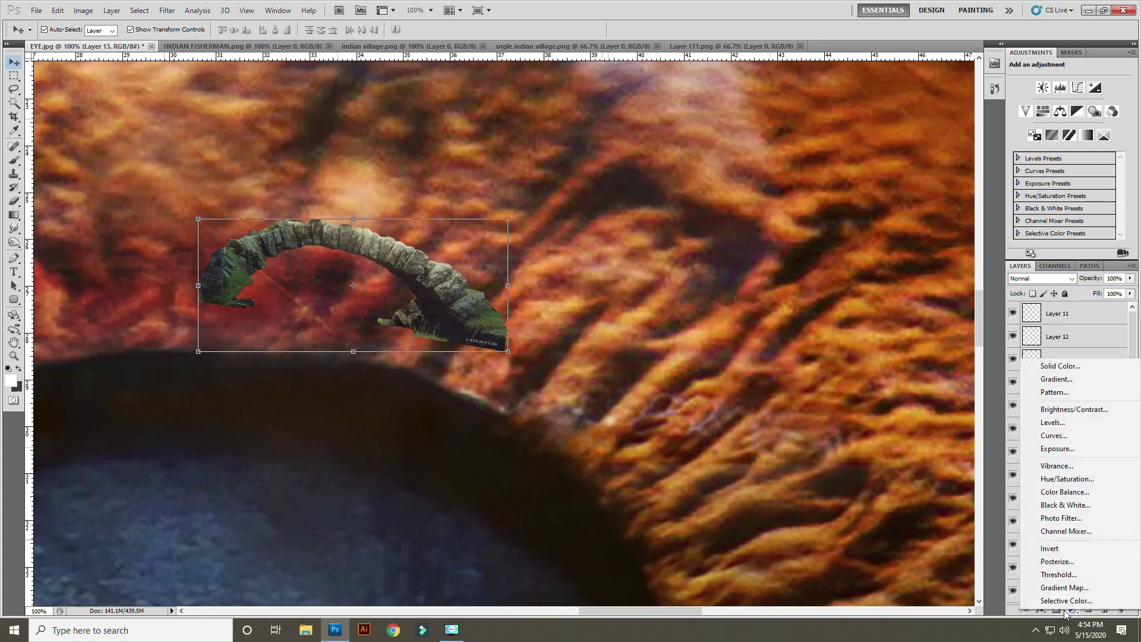
{"action": "left_click", "coordinate": [1056, 610]}
{"action": "scroll", "coordinate": [370, 383], "scroll_direction": "up", "scroll_amount": 4}
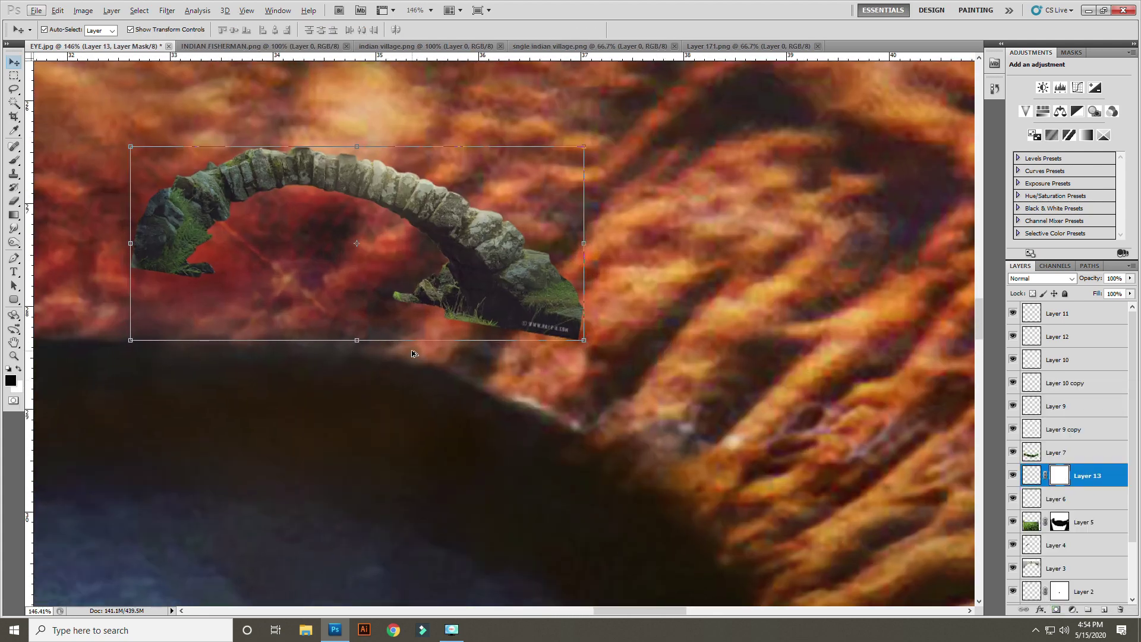
{"action": "key", "text": "b"}
{"action": "left_click", "coordinate": [61, 30]}
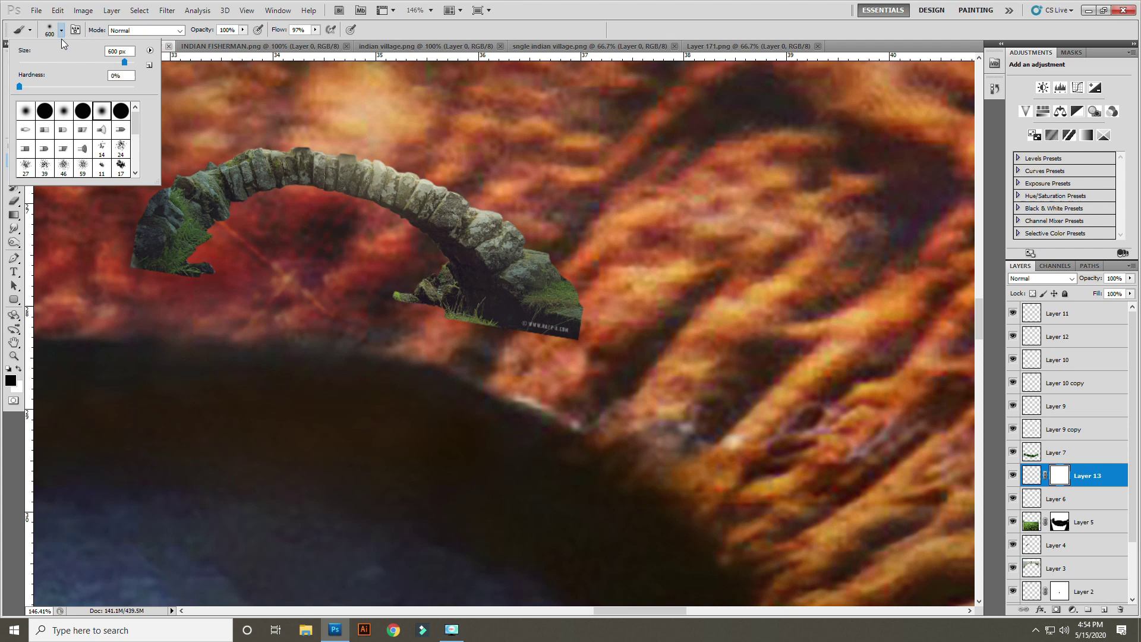
{"action": "double_click", "coordinate": [107, 149]}
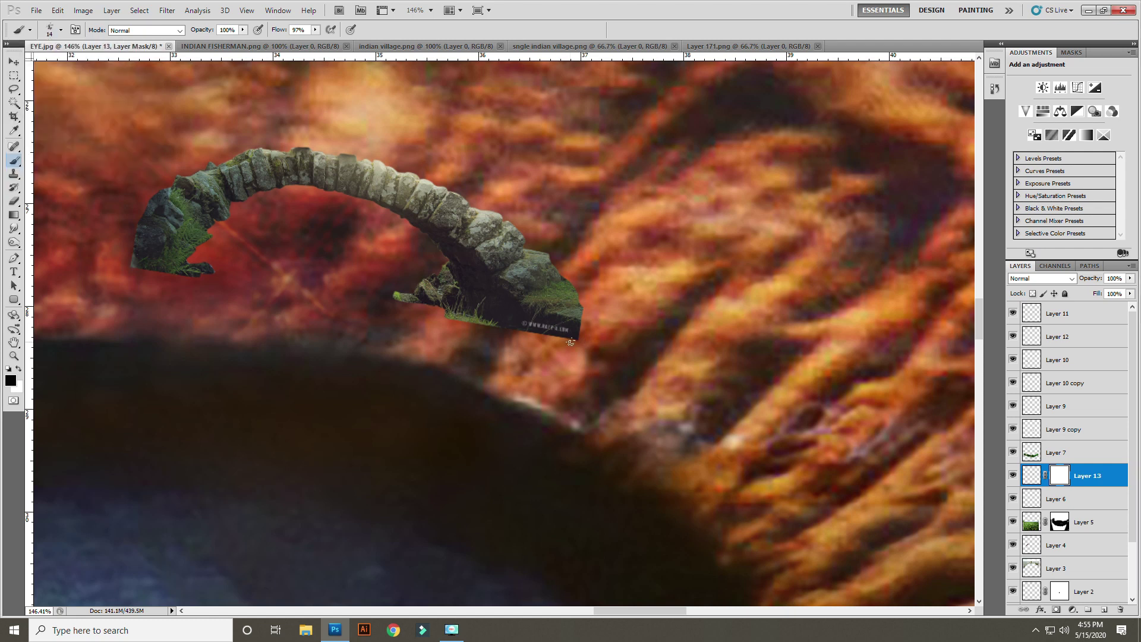
{"action": "key", "text": "v"}
{"action": "key", "text": "b"}
- Paint black on the mask with a soft brush, hiding the watermark and stray rocks under the arch
{"action": "left_click_drag", "start_coordinate": [571, 332], "coordinate": [569, 347]}
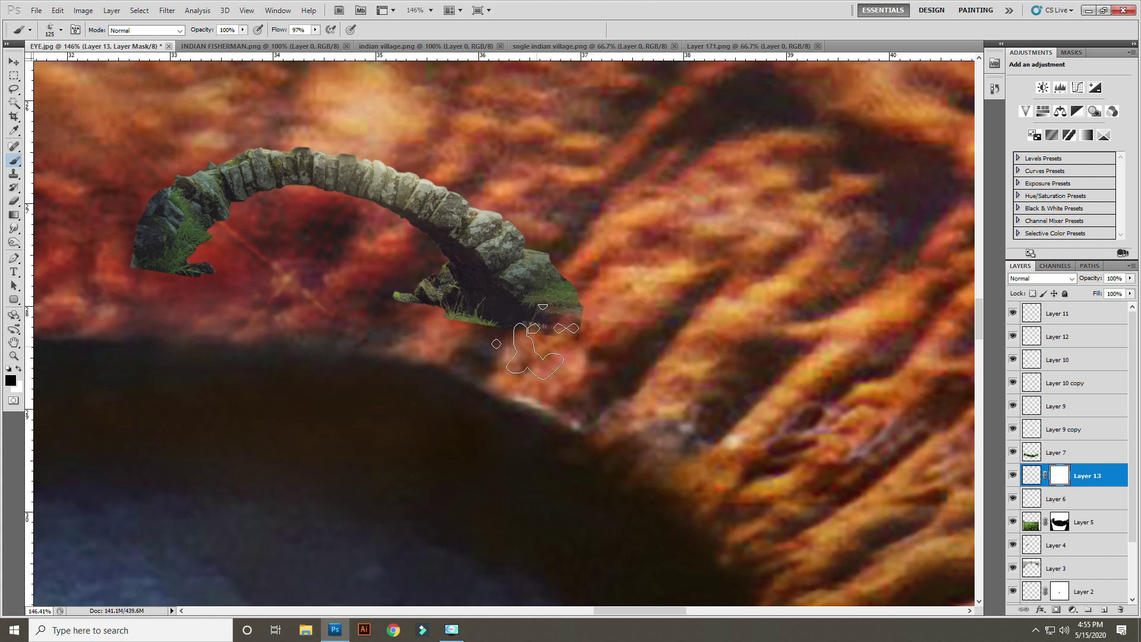
{"action": "key", "text": "bracketleft"}
{"action": "key", "text": "bracketleft"}
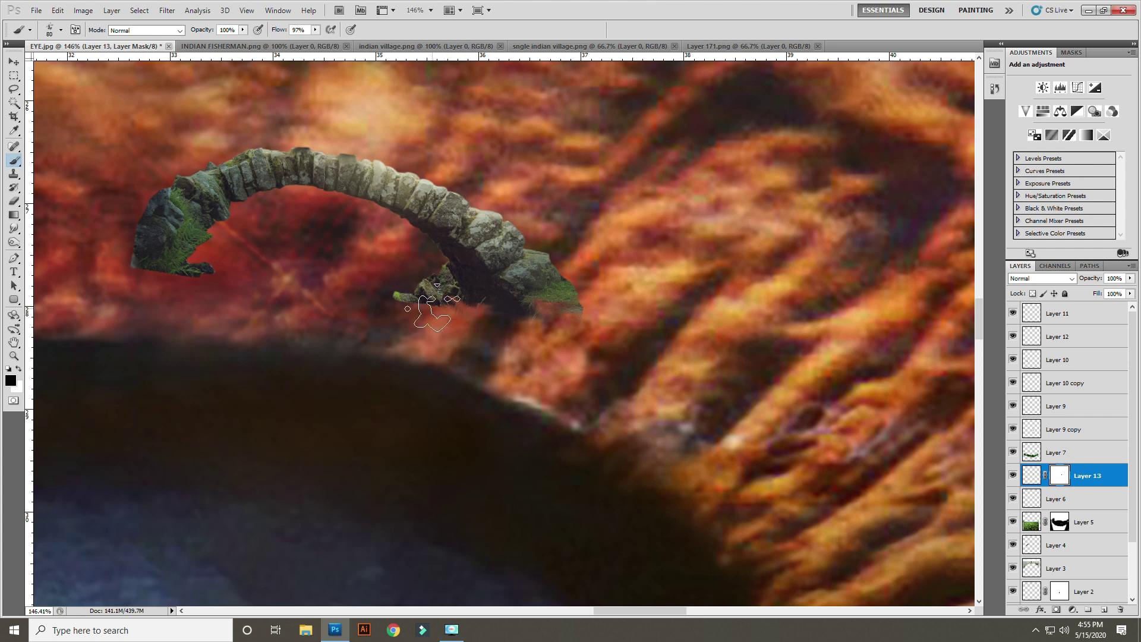
{"action": "left_click_drag", "start_coordinate": [432, 305], "coordinate": [417, 295]}
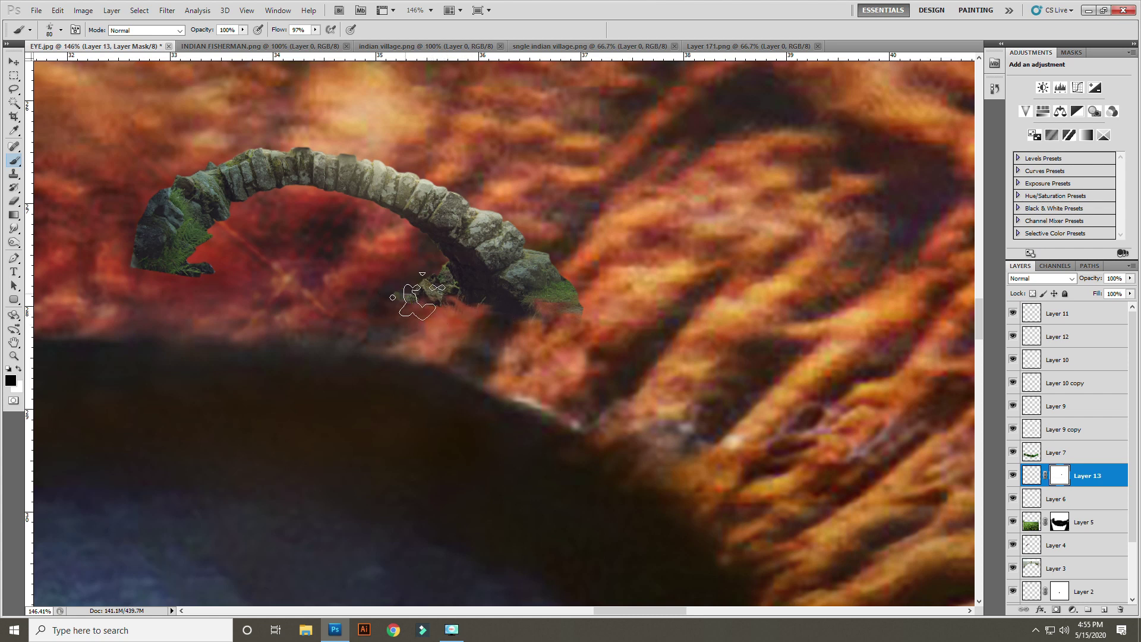
{"action": "left_click", "coordinate": [61, 30]}
{"action": "scroll", "coordinate": [88, 172], "scroll_direction": "down", "scroll_amount": 1}
{"action": "scroll", "coordinate": [88, 160], "scroll_direction": "down", "scroll_amount": 1}
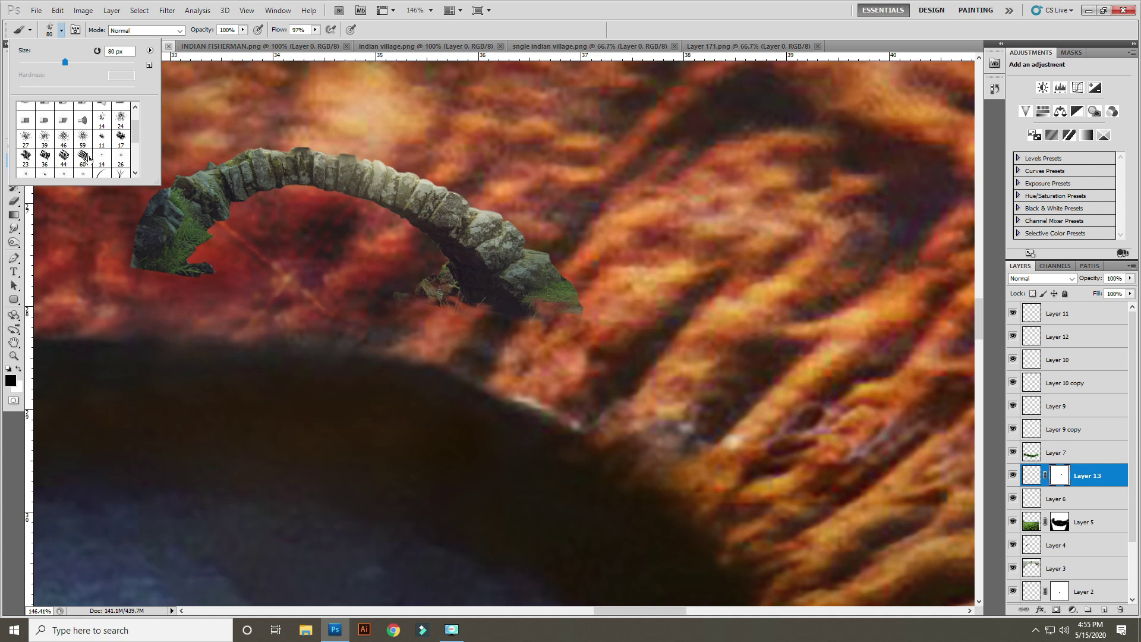
{"action": "double_click", "coordinate": [29, 141]}
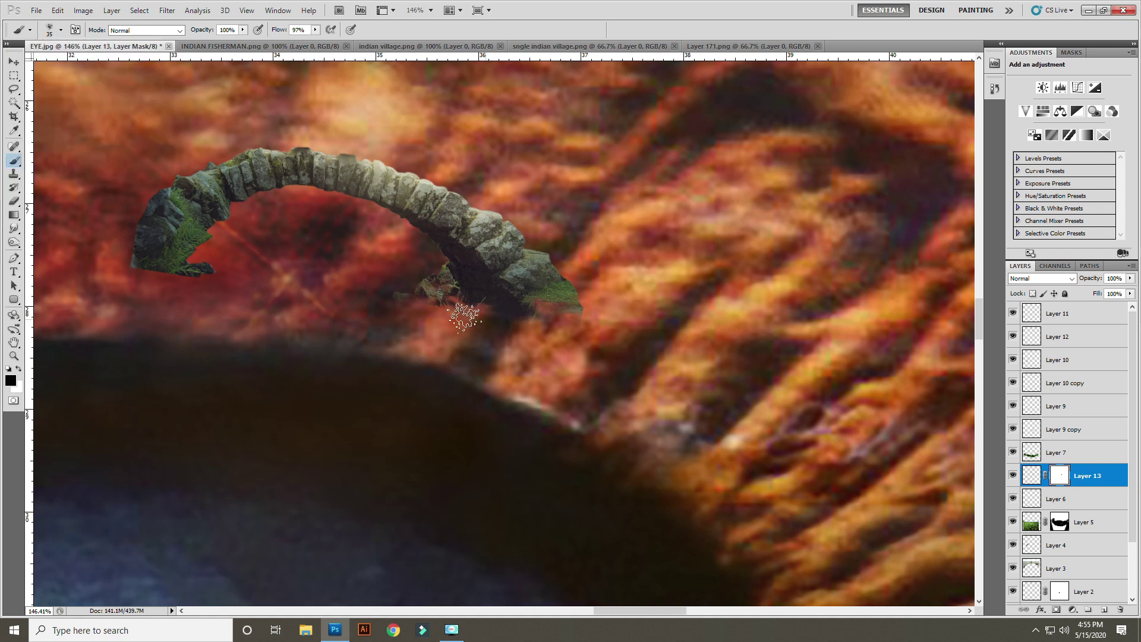
{"action": "left_click_drag", "start_coordinate": [465, 317], "coordinate": [416, 291]}
{"action": "key", "text": "bracketright"}
{"action": "key", "text": "bracketright"}
{"action": "key", "text": "bracketright"}
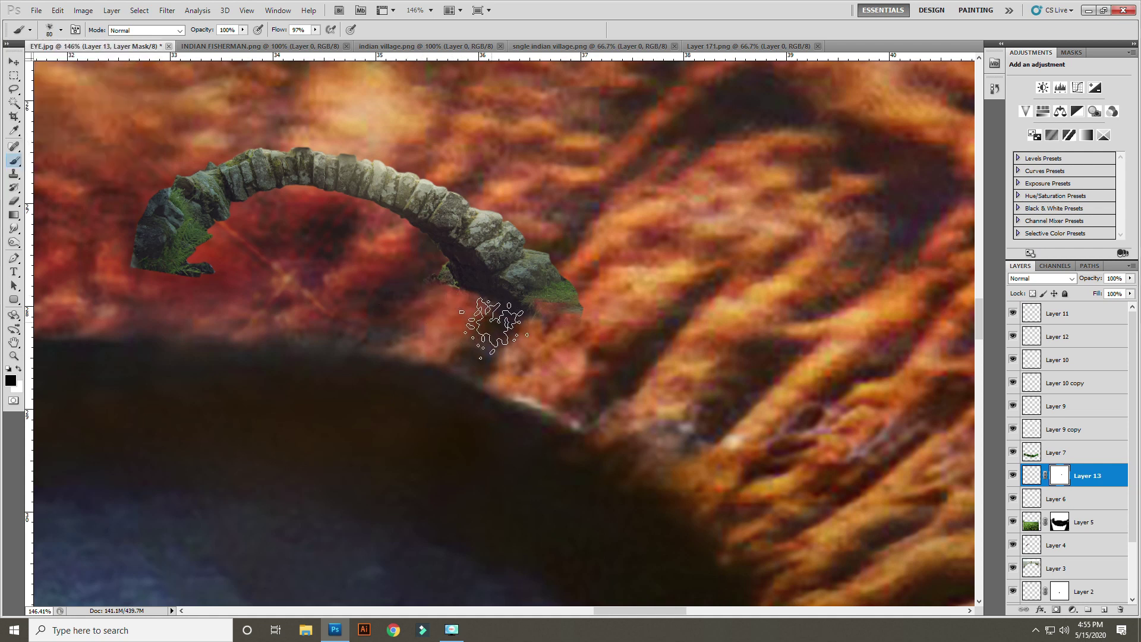
{"action": "mouse_move", "coordinate": [115, 256]}
{"action": "left_mouse_down"}
{"action": "mouse_move", "coordinate": [214, 280]}
{"action": "mouse_move", "coordinate": [143, 285]}
{"action": "mouse_move", "coordinate": [152, 286]}
{"action": "left_mouse_up"}
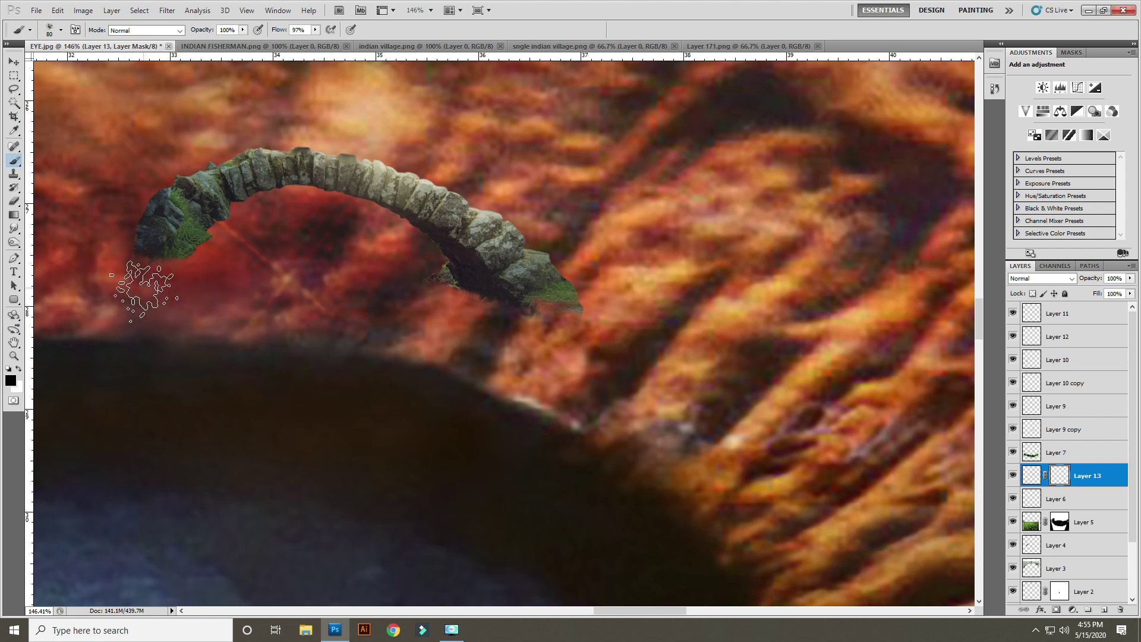
- Nudge the arch down and left, then skew it slightly onto the pupil's upper rim
{"action": "left_click", "coordinate": [13, 62]}
{"action": "key", "text": "ctrl+minus"}
{"action": "key", "text": "ctrl+minus"}
{"action": "key", "text": "ctrl+minus"}
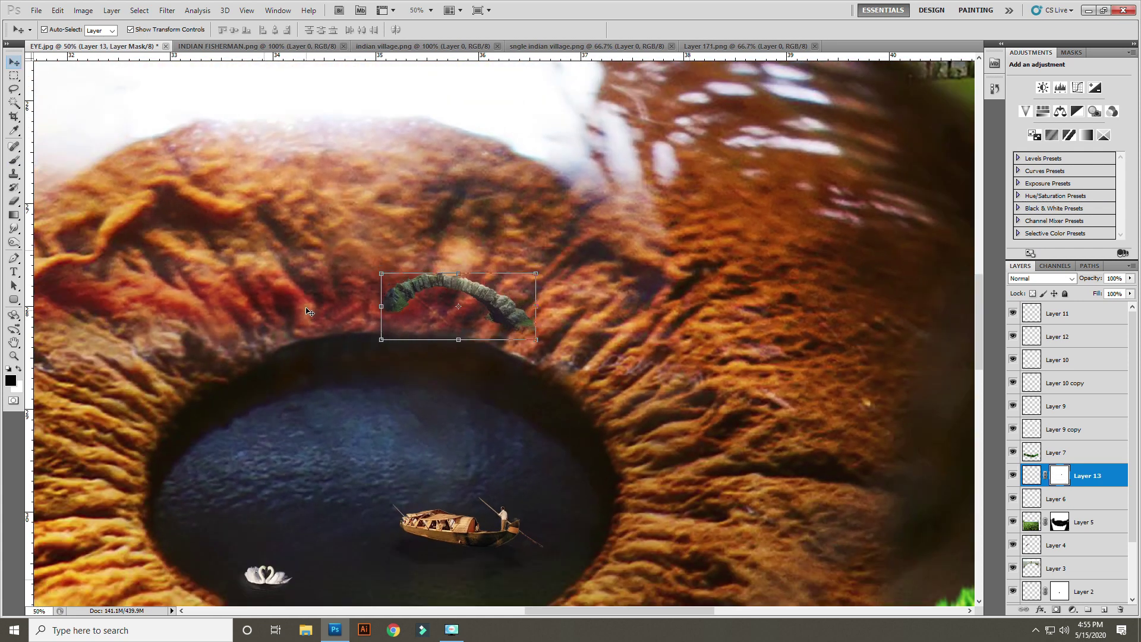
{"action": "key", "text": "shift+Down"}
{"action": "key", "text": "shift+Down"}
{"action": "key", "text": "shift+Down"}
{"action": "key", "text": "shift+Left"}
{"action": "key", "text": "shift+Left"}
{"action": "key", "text": "shift+Left"}
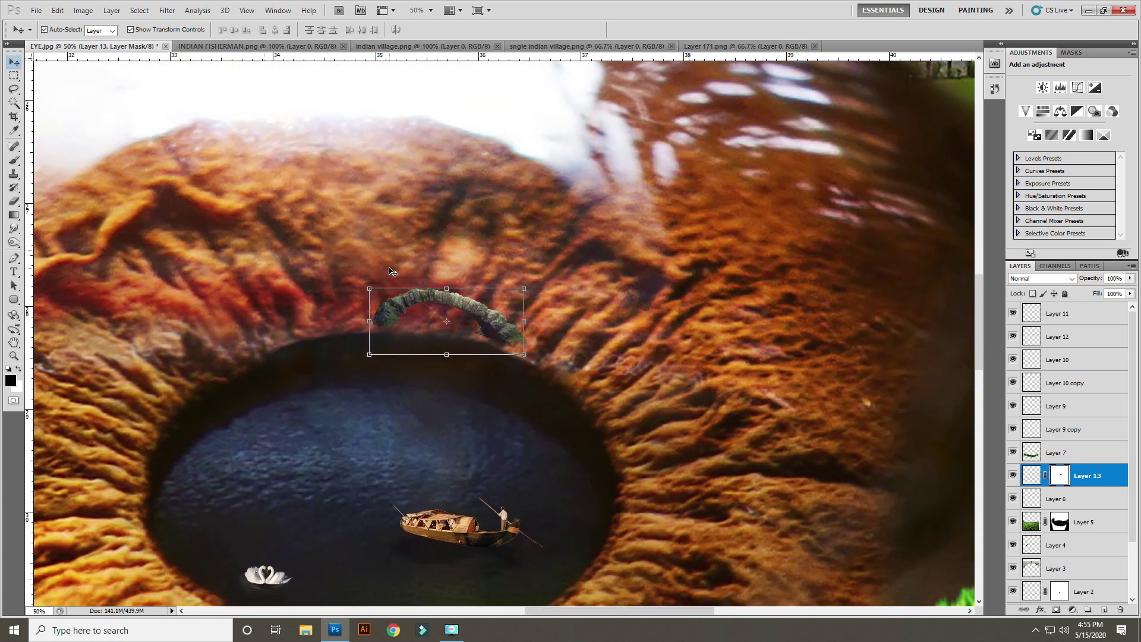
{"action": "key", "text": "shift+Down"}
{"action": "key", "text": "shift+Left"}
{"action": "key", "text": "shift+Down"}
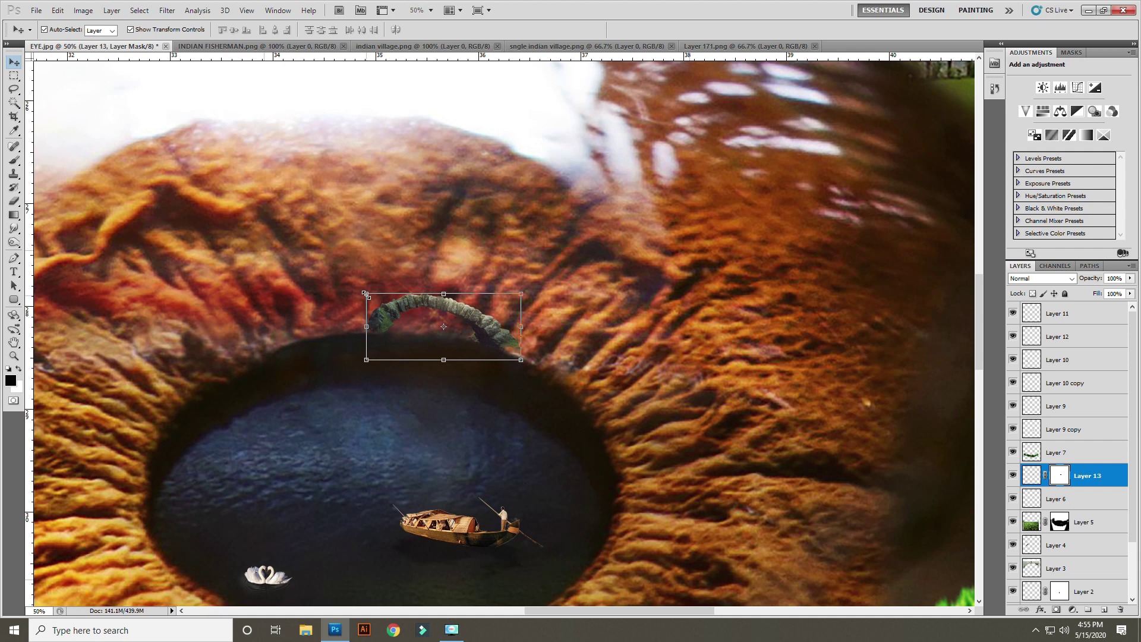
{"action": "left_click_drag", "start_coordinate": [365, 293], "coordinate": [365, 303]}
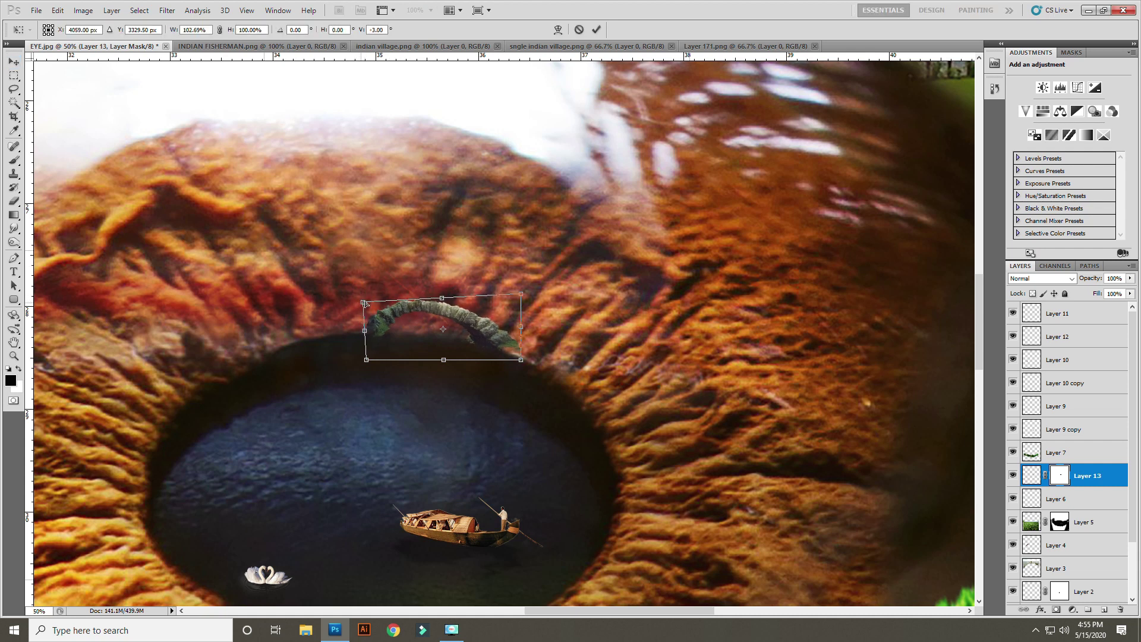
{"action": "key", "text": "Return"}
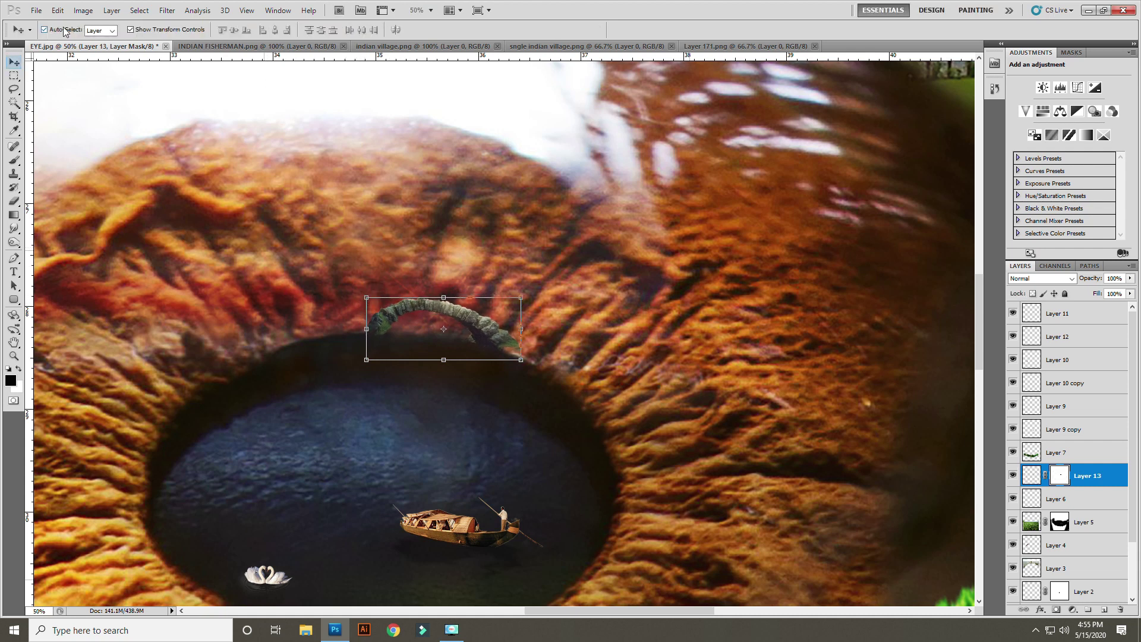
- Bring the waterfALLL image into EYE.jpg, shrinking it to about half size over the arch
{"action": "left_click", "coordinate": [36, 10]}
{"action": "left_click", "coordinate": [48, 37]}
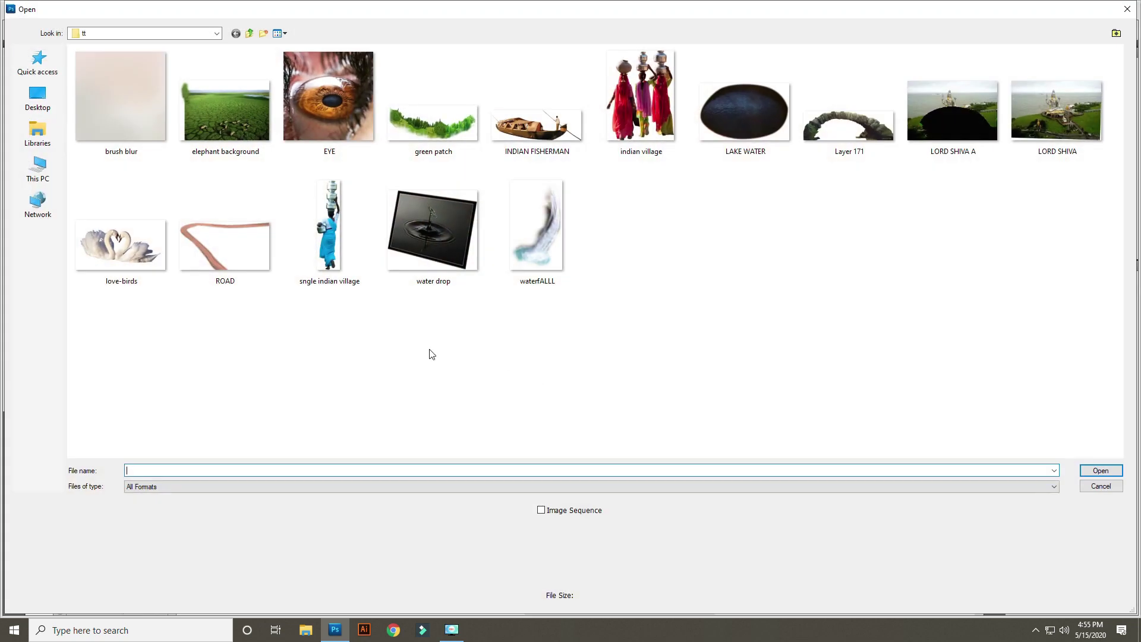
{"action": "left_click", "coordinate": [538, 232]}
{"action": "double_click", "coordinate": [513, 236]}
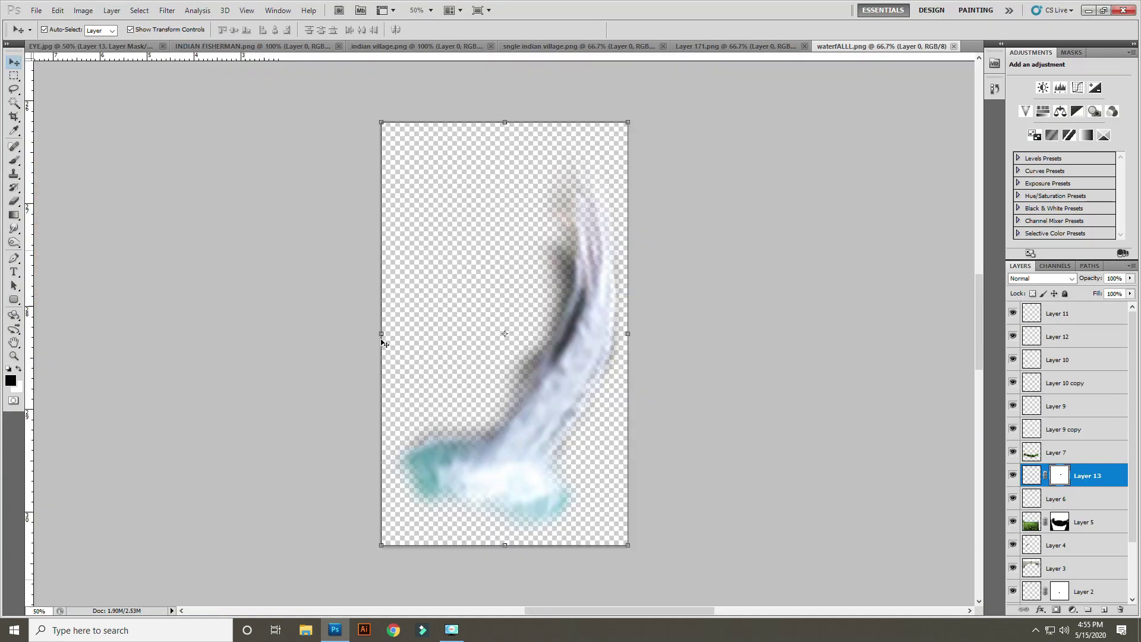
{"action": "mouse_move", "coordinate": [540, 354]}
{"action": "left_mouse_down"}
{"action": "mouse_move", "coordinate": [145, 158]}
{"action": "mouse_move", "coordinate": [58, 57]}
{"action": "mouse_move", "coordinate": [404, 373]}
{"action": "left_mouse_up"}
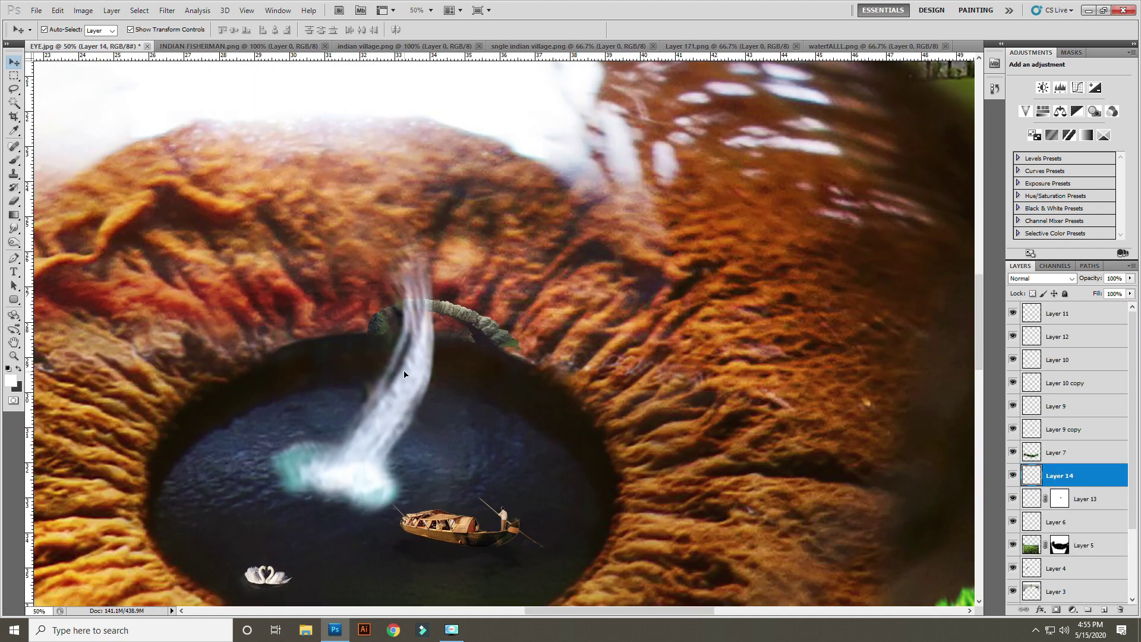
{"action": "left_click_drag", "start_coordinate": [254, 206], "coordinate": [351, 369]}
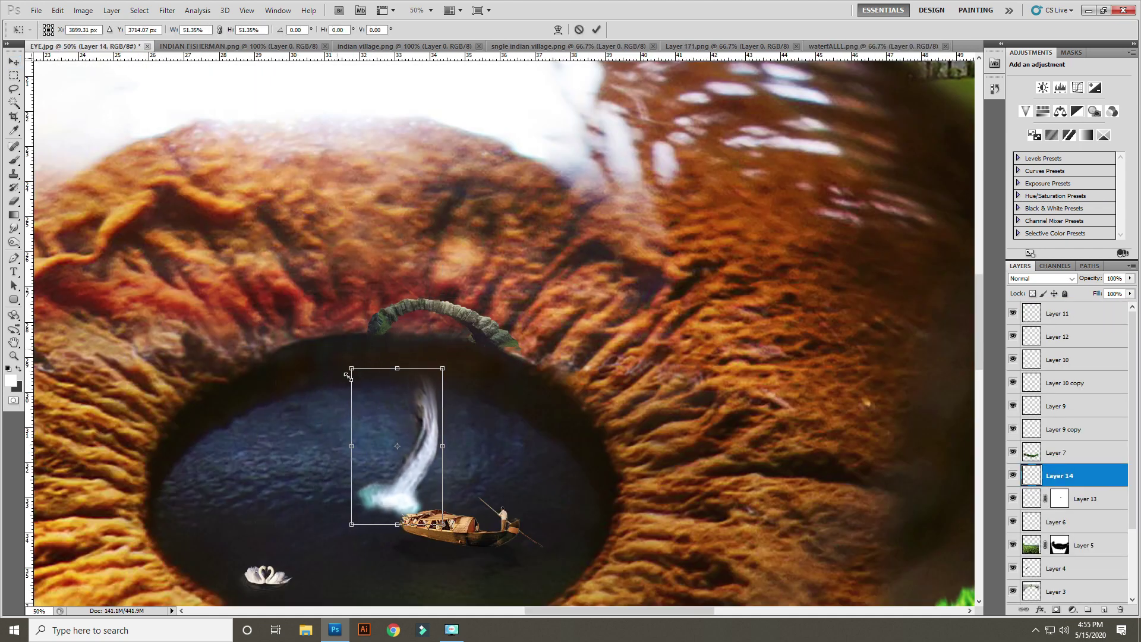
{"action": "mouse_move", "coordinate": [427, 367]}
{"action": "left_mouse_down"}
{"action": "mouse_move", "coordinate": [442, 348]}
{"action": "mouse_move", "coordinate": [442, 256]}
{"action": "mouse_move", "coordinate": [416, 319]}
{"action": "mouse_move", "coordinate": [456, 246]}
{"action": "left_mouse_up"}
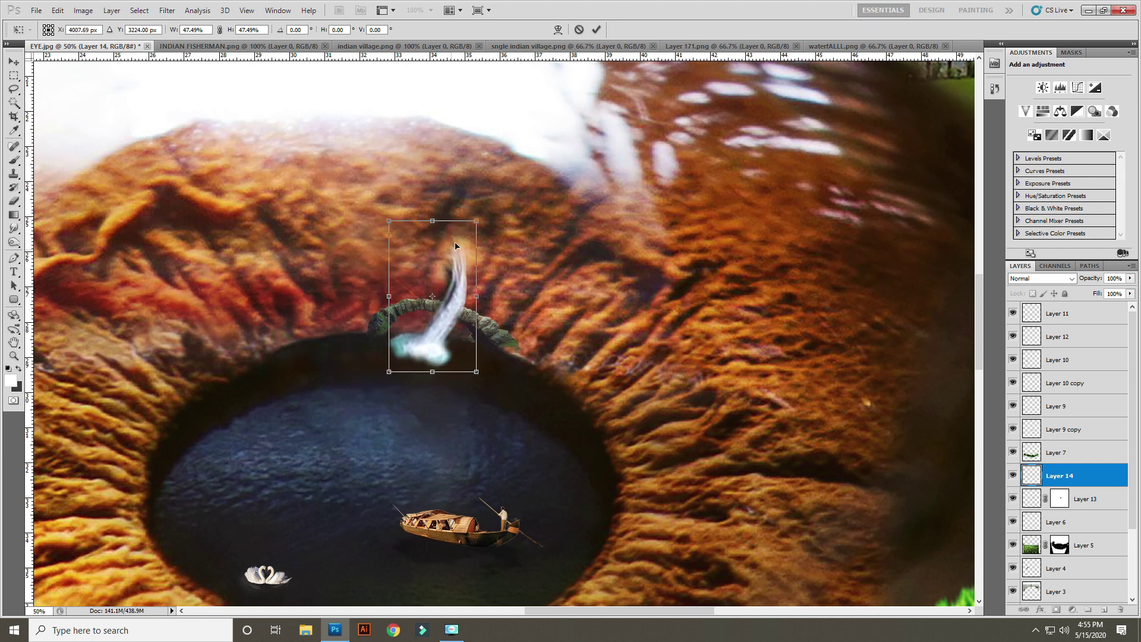
{"action": "key", "text": "Return"}
- Place the waterfall behind the arch and enlarge it to pour into the pupil; shift the arch slightly right
{"action": "key", "text": "ctrl+bracketleft"}
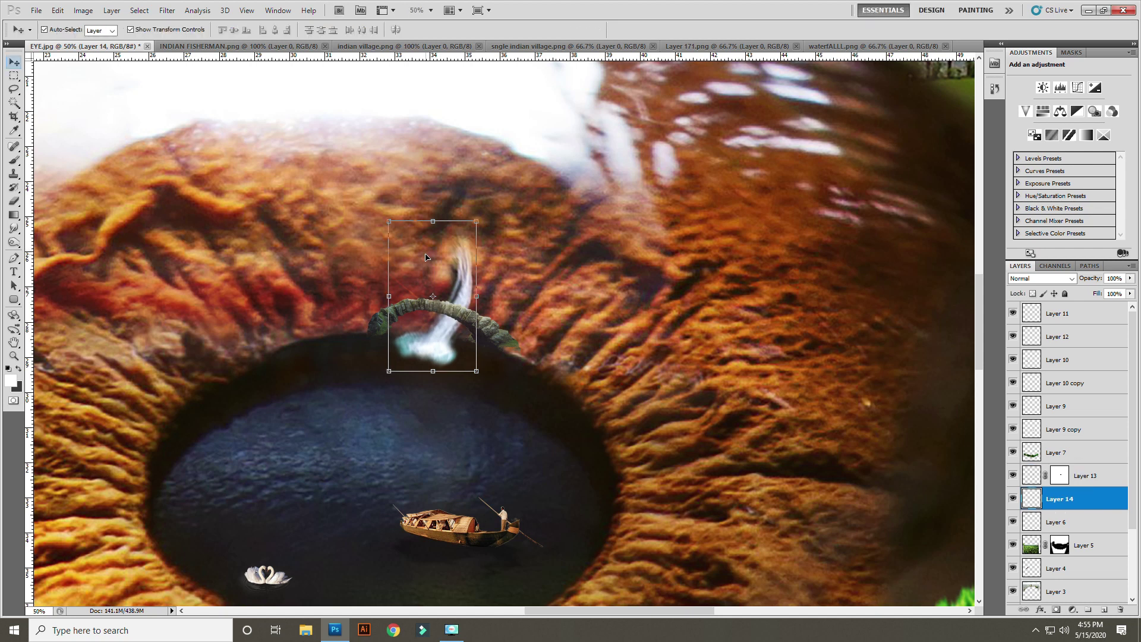
{"action": "key", "text": "shift+Left"}
{"action": "key", "text": "shift+Left"}
{"action": "key", "text": "shift+Left"}
{"action": "key", "text": "shift+Down"}
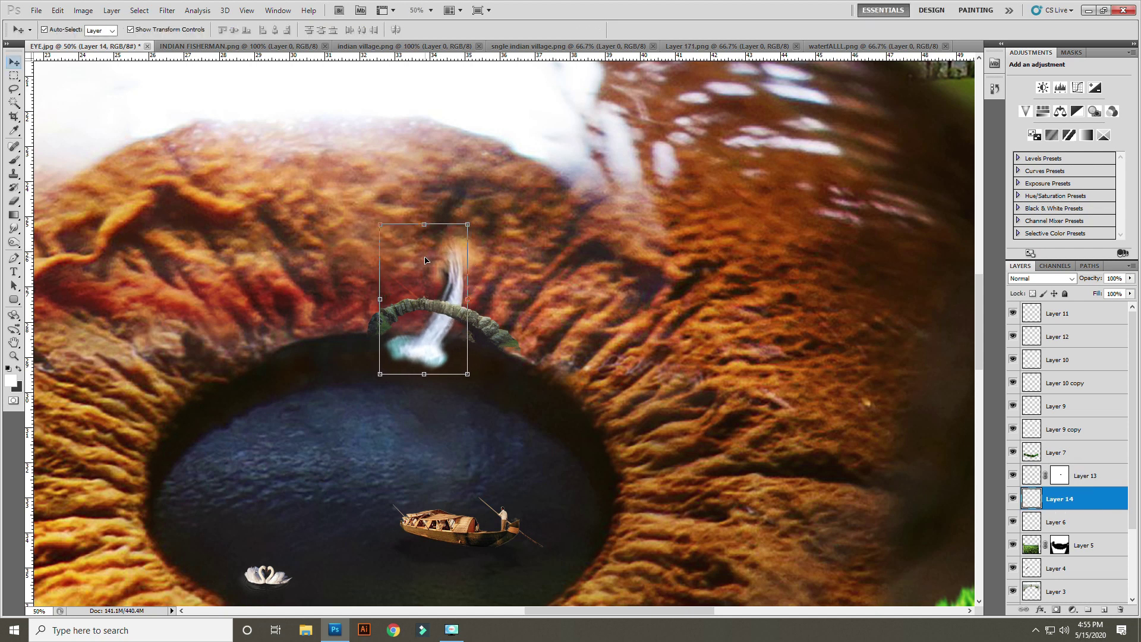
{"action": "left_click_drag", "start_coordinate": [373, 223], "coordinate": [202, 55]}
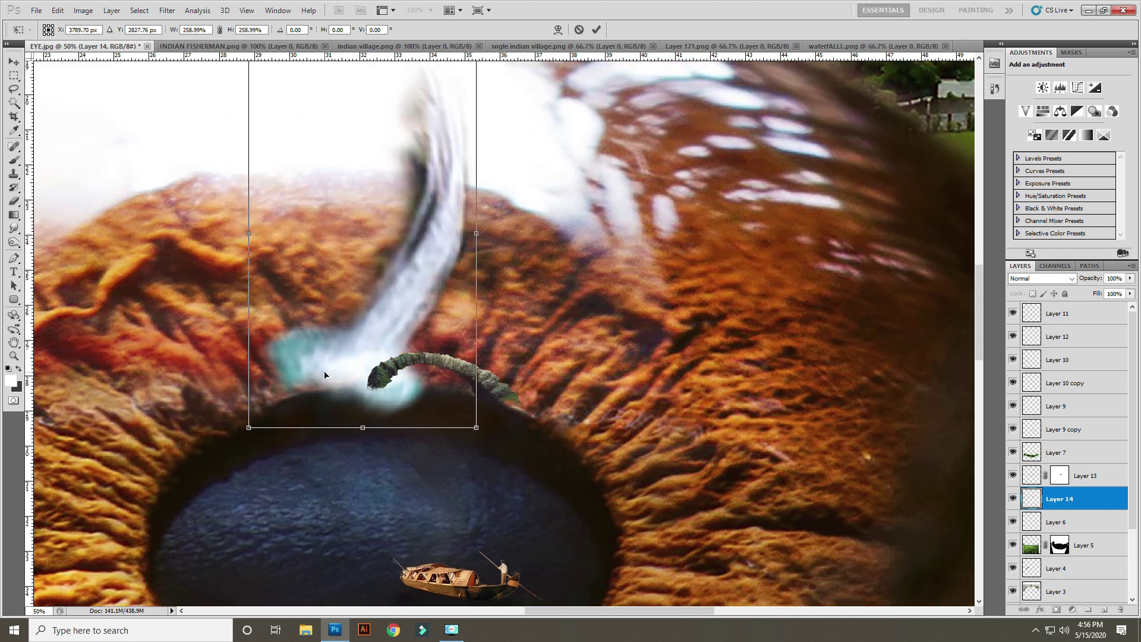
{"action": "left_click_drag", "start_coordinate": [326, 374], "coordinate": [383, 449]}
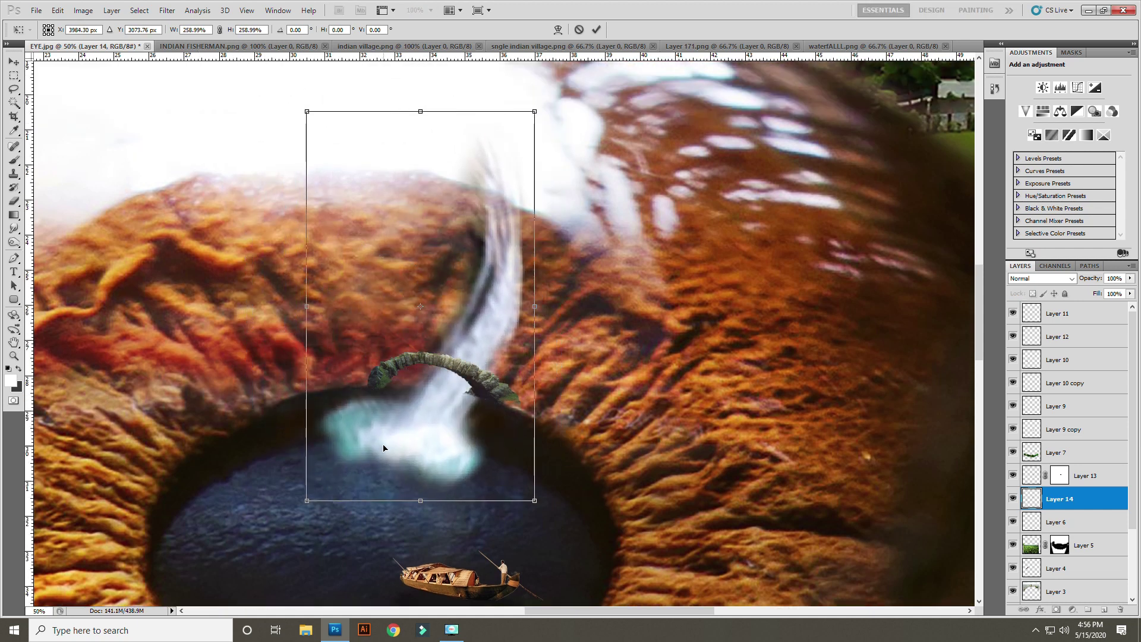
{"action": "key", "text": "Return"}
{"action": "left_click_drag", "start_coordinate": [381, 377], "coordinate": [390, 378]}
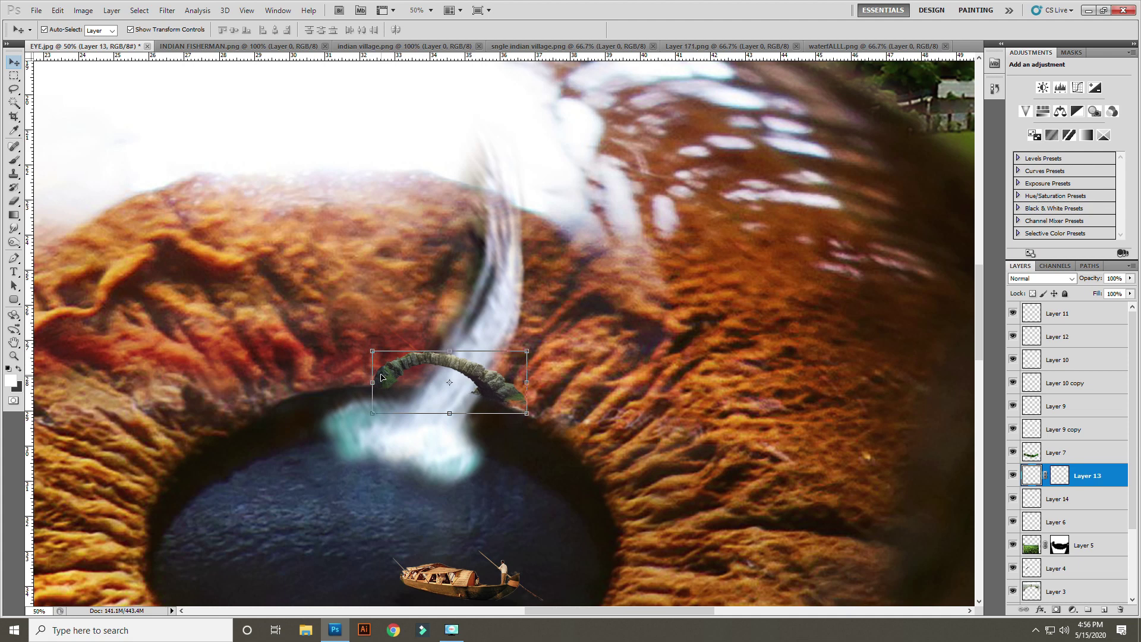
{"action": "left_click", "coordinate": [428, 455]}
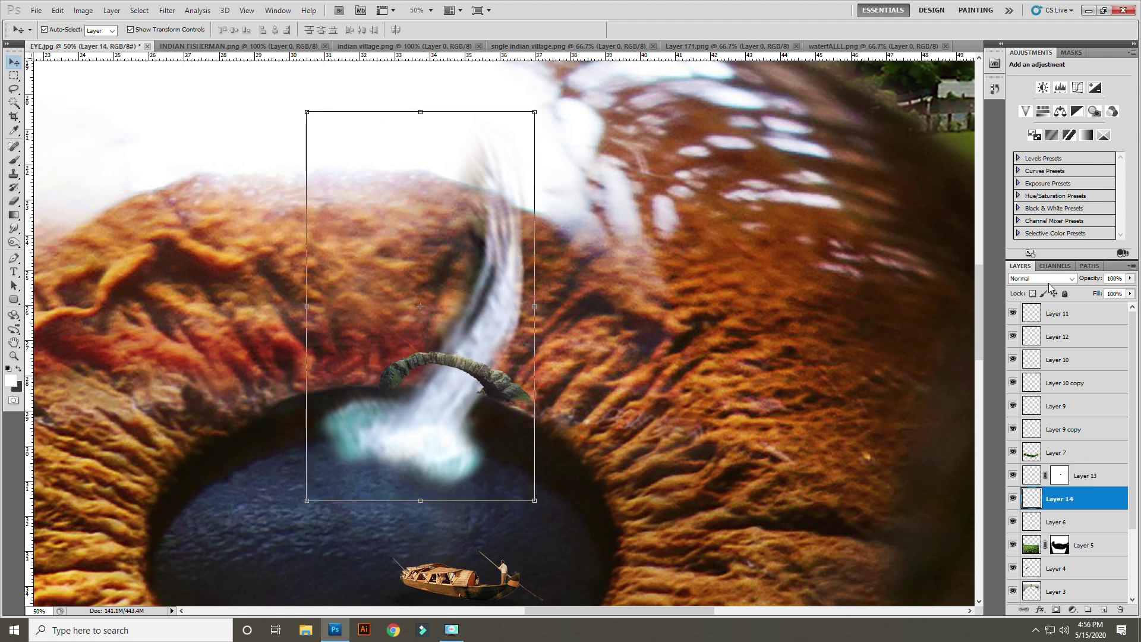
{"action": "key", "text": "ctrl+minus"}
- Nudge the waterfall slightly right under the arch, then select the swans' Layer 2
{"action": "key", "text": "ctrl+minus"}
{"action": "key", "text": "ctrl+minus"}
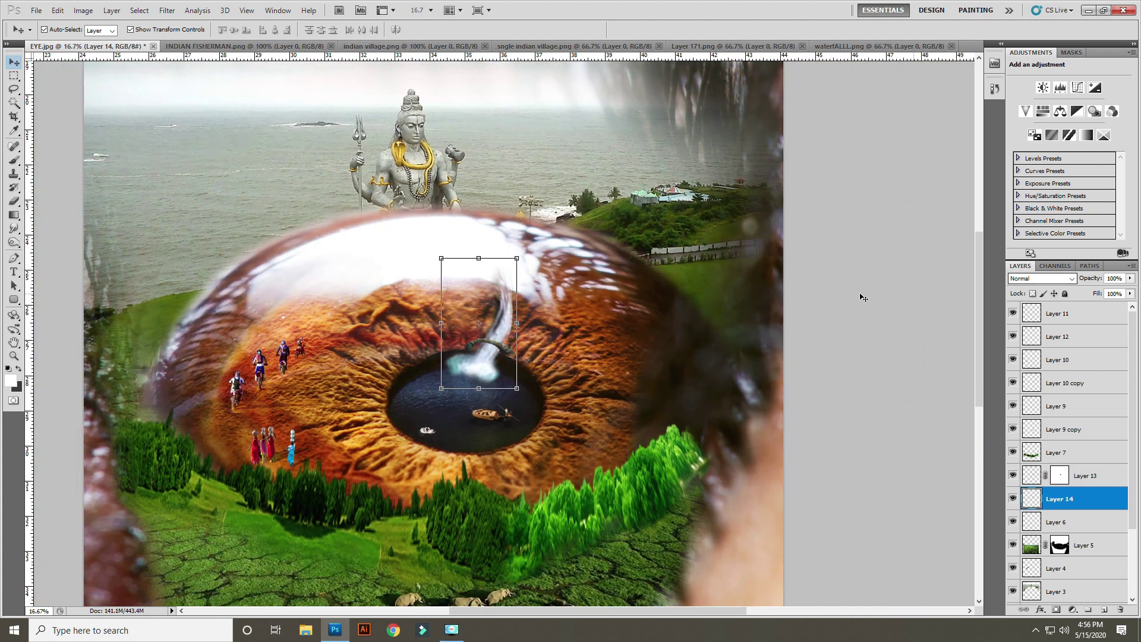
{"action": "key", "text": "ctrl+minus"}
{"action": "key", "text": "ctrl+plus"}
{"action": "key", "text": "ctrl+plus"}
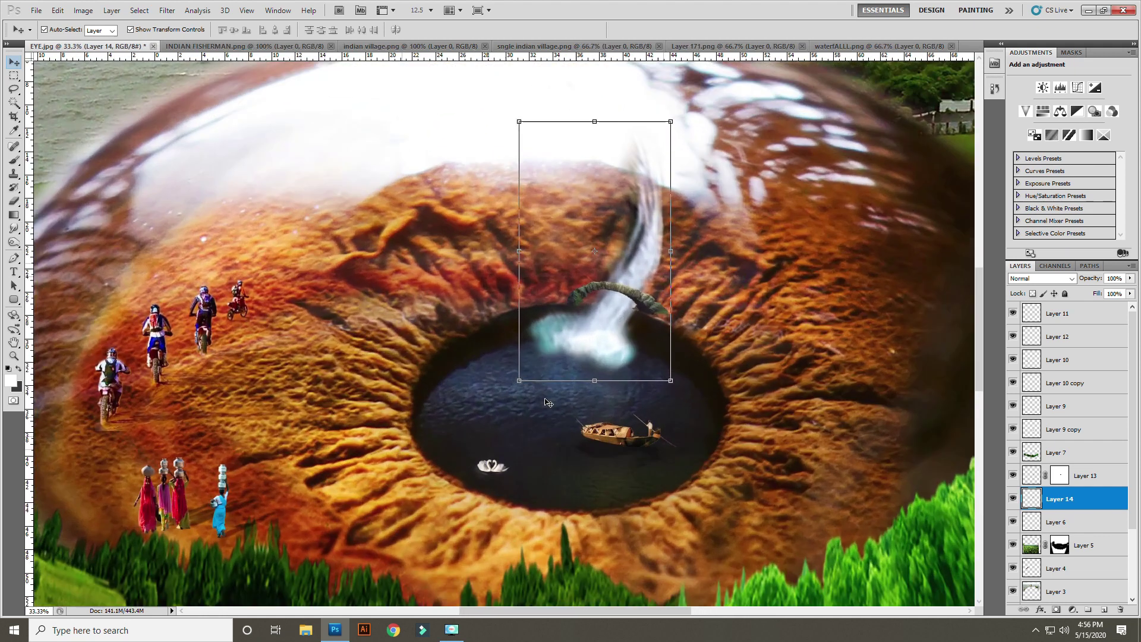
{"action": "key", "text": "ctrl+plus"}
{"action": "key", "text": "ctrl+plus"}
{"action": "key", "text": "shift+Right"}
{"action": "key", "text": "shift+Right"}
{"action": "key", "text": "shift+Right"}
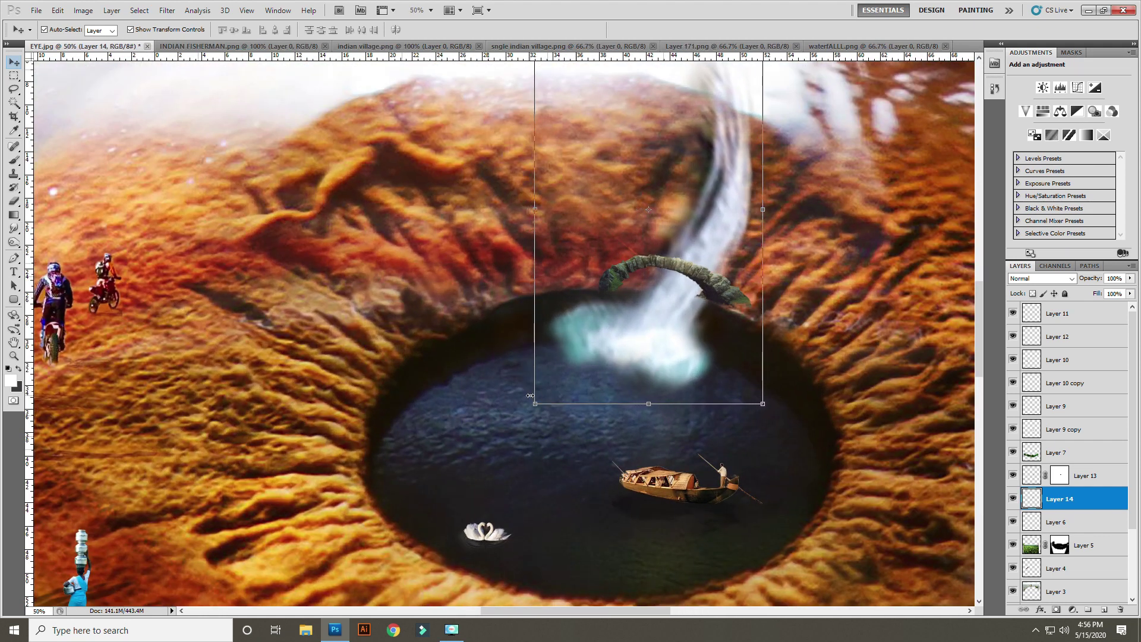
{"action": "left_click", "coordinate": [474, 543]}
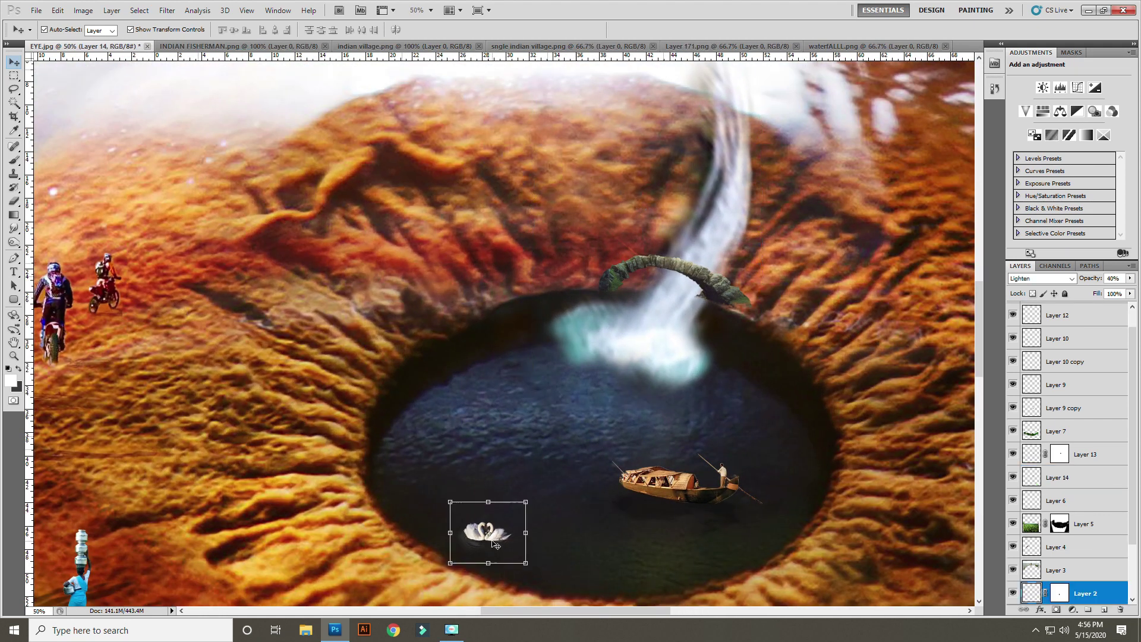
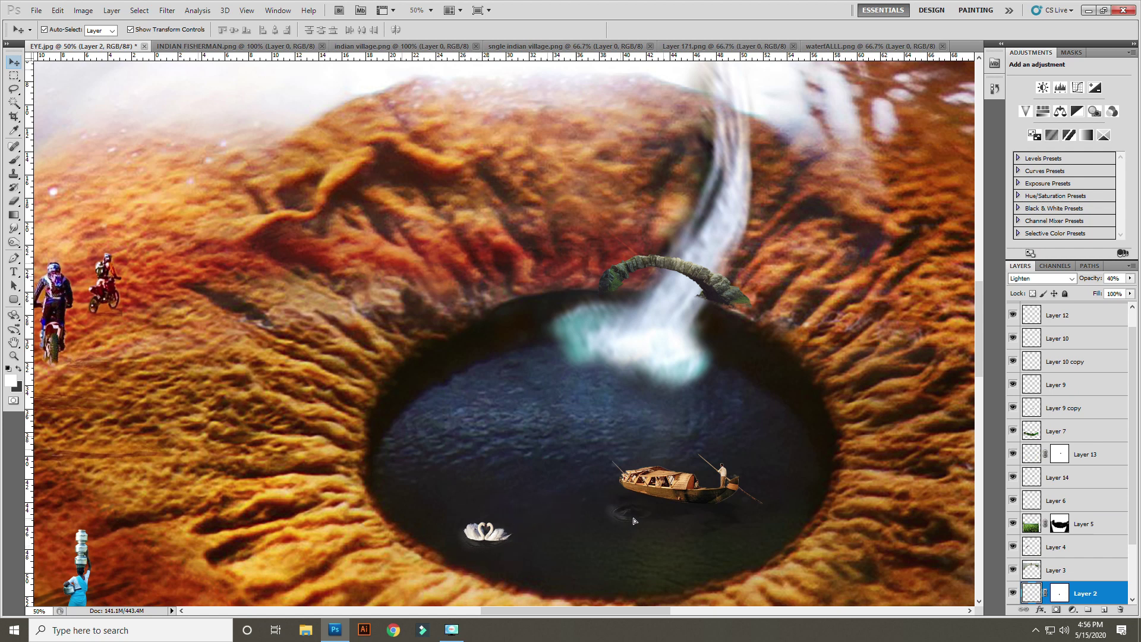
- Duplicate the water ripples, then stretch and tilt the copy around the boat
{"action": "left_click_drag", "start_coordinate": [657, 514], "coordinate": [566, 412]}
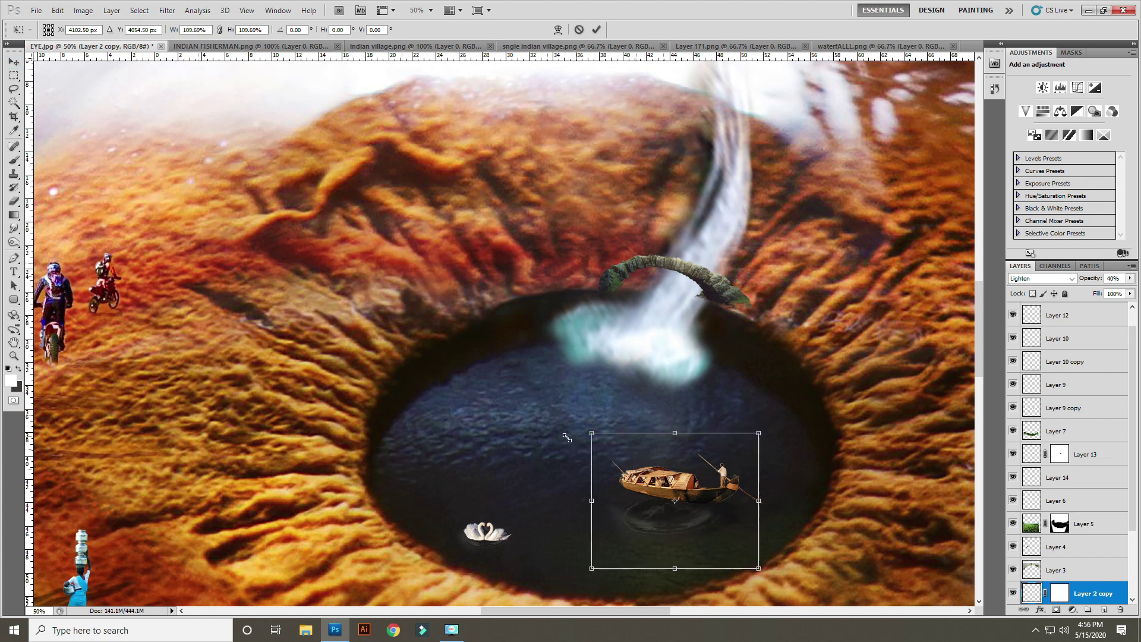
{"action": "left_click_drag", "start_coordinate": [658, 565], "coordinate": [658, 525]}
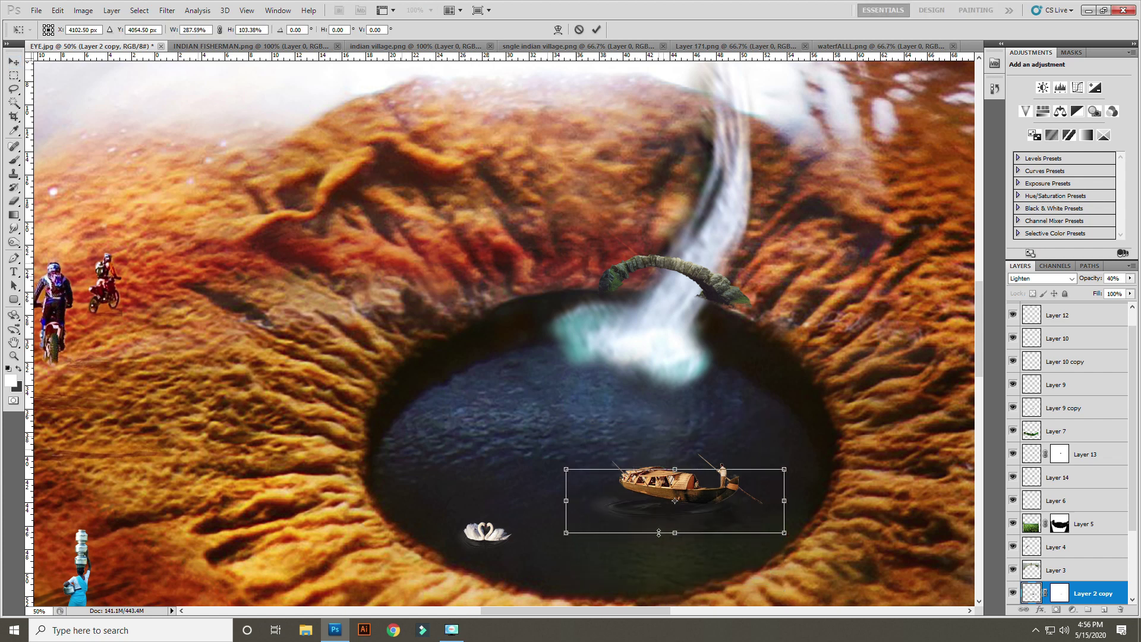
{"action": "left_click_drag", "start_coordinate": [518, 467], "coordinate": [521, 427]}
{"action": "left_click_drag", "start_coordinate": [565, 481], "coordinate": [579, 467]}
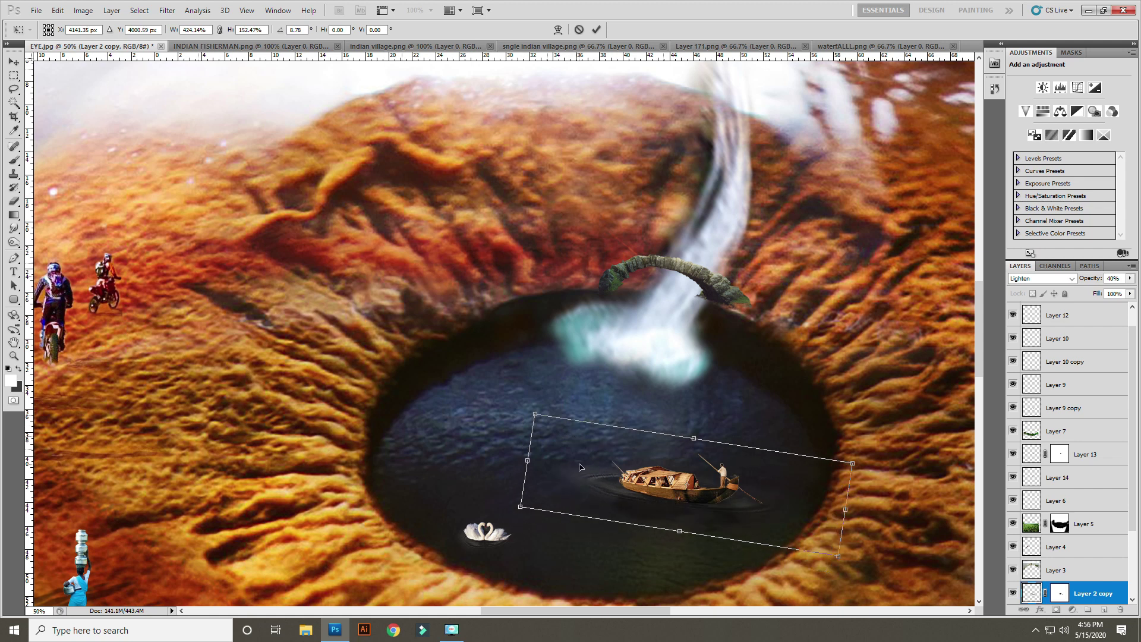
{"action": "key", "text": "Return"}
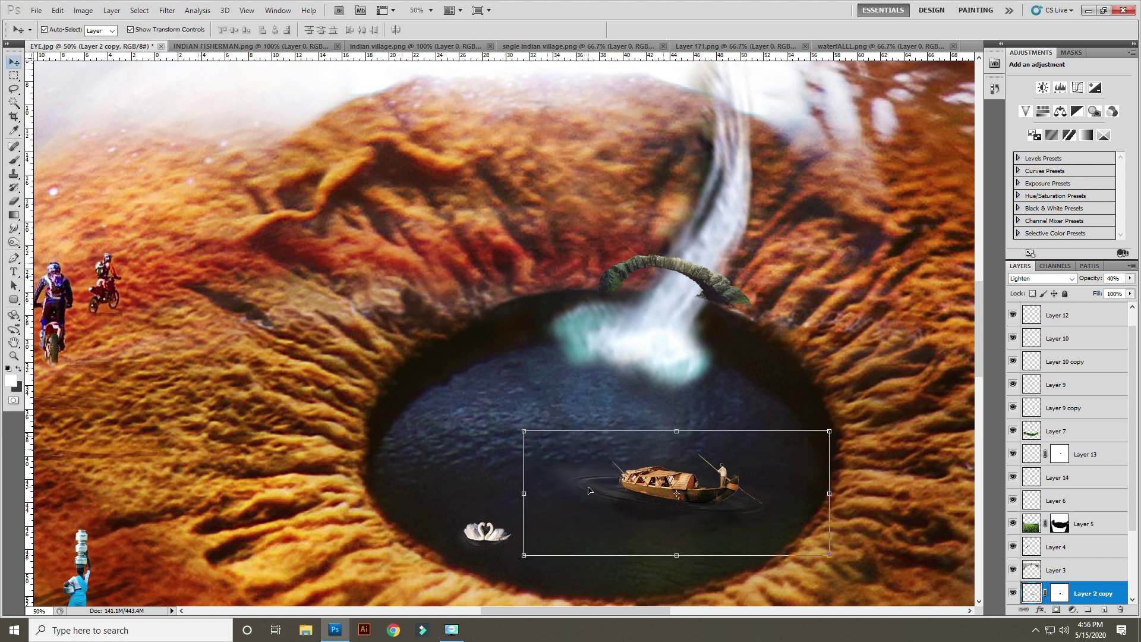
- Add a second stretched, rotated ripple copy under the waterfall splash
{"action": "mouse_move", "coordinate": [578, 458]}
{"action": "left_mouse_down"}
{"action": "mouse_move", "coordinate": [554, 364]}
{"action": "mouse_move", "coordinate": [524, 331]}
{"action": "left_mouse_up"}
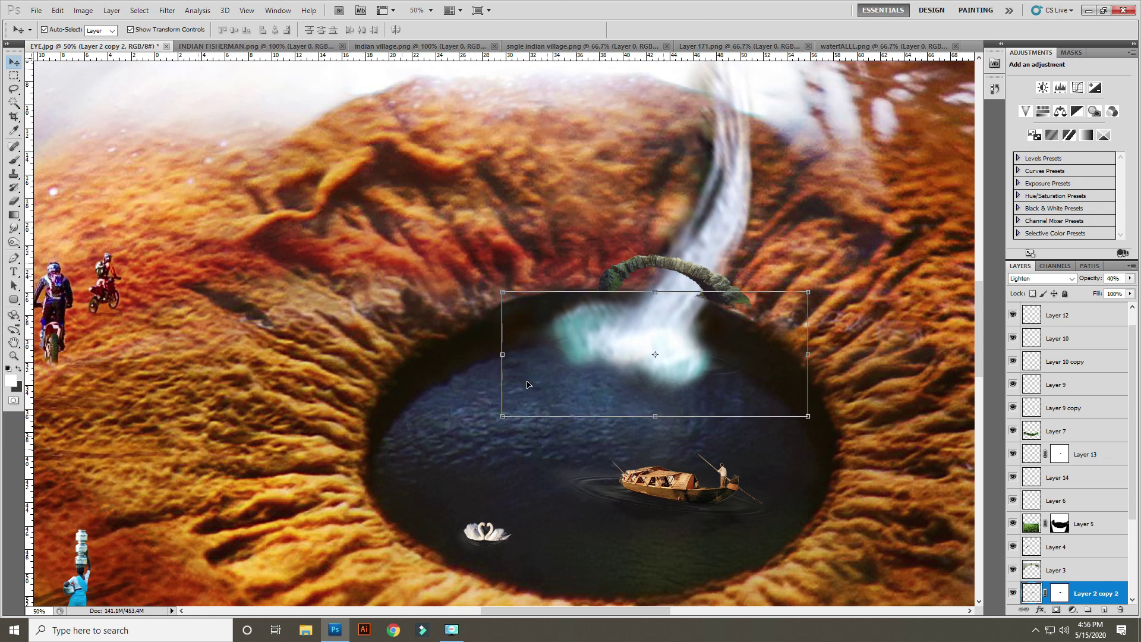
{"action": "left_click_drag", "start_coordinate": [656, 418], "coordinate": [656, 554]}
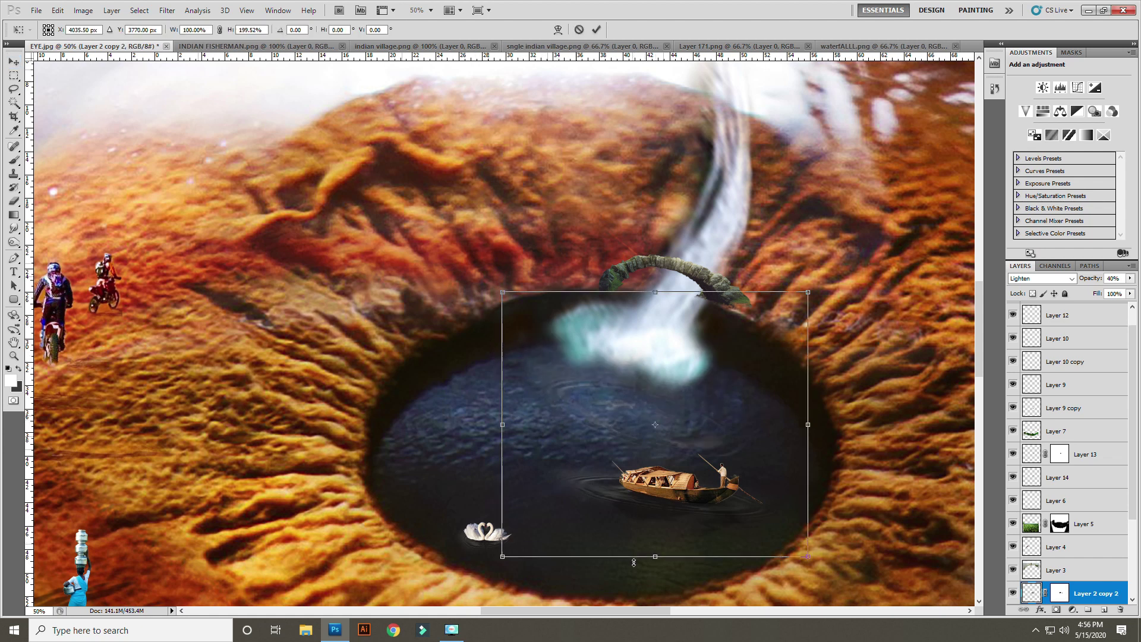
{"action": "left_click_drag", "start_coordinate": [437, 289], "coordinate": [407, 345]}
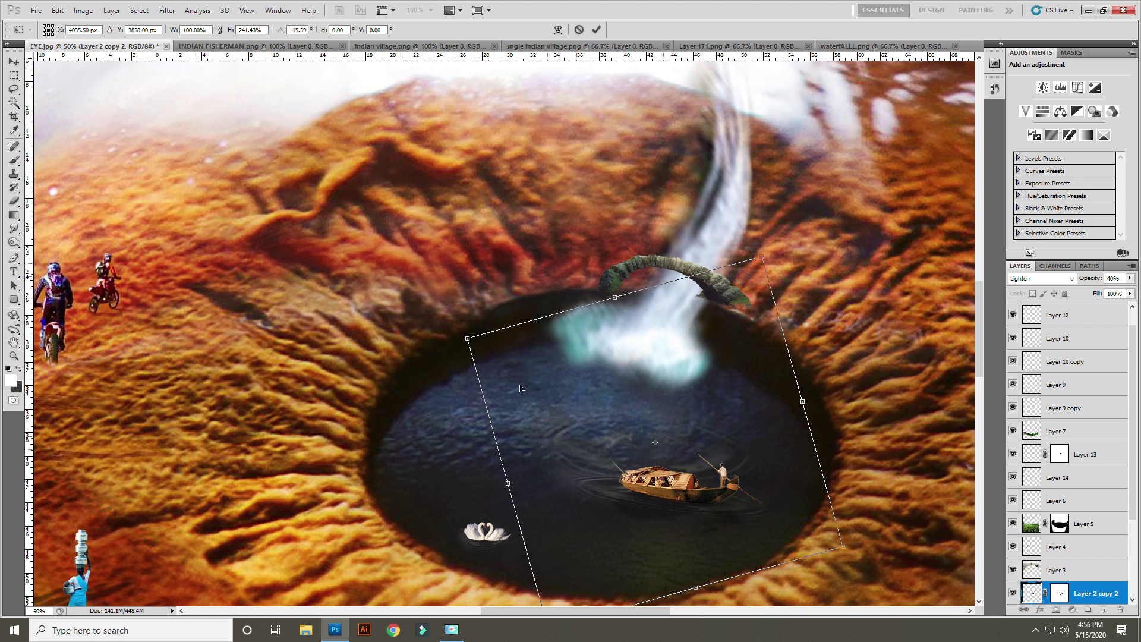
{"action": "left_click_drag", "start_coordinate": [520, 388], "coordinate": [590, 344]}
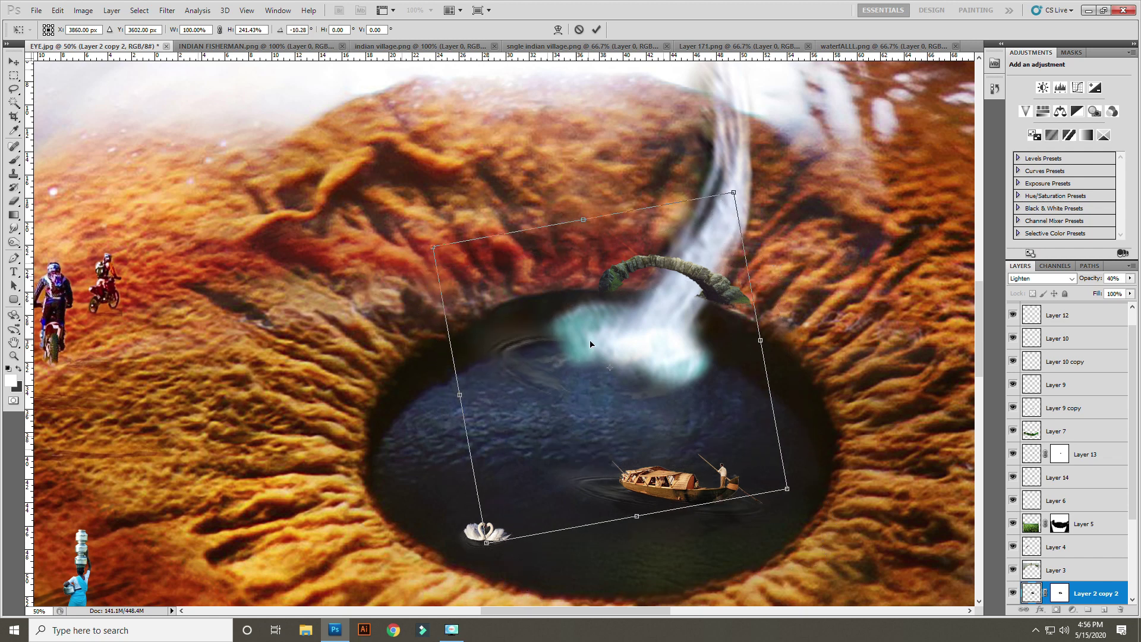
{"action": "key", "text": "Return"}
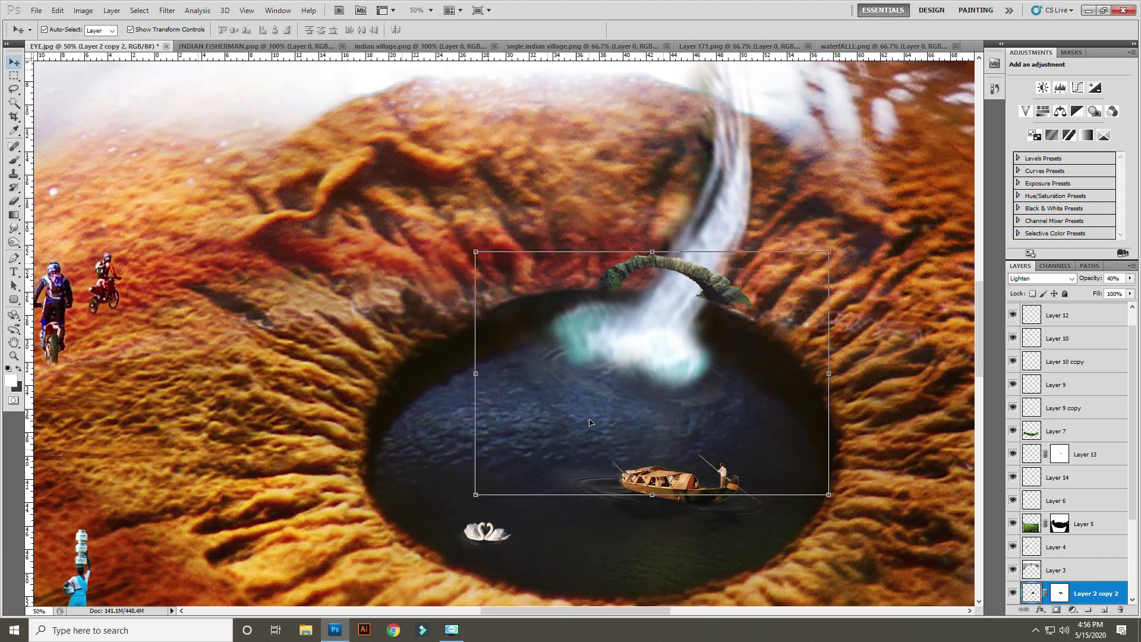
- Zoom out to the whole canvas and add a new empty layer on top
{"action": "key", "text": "ctrl+minus"}
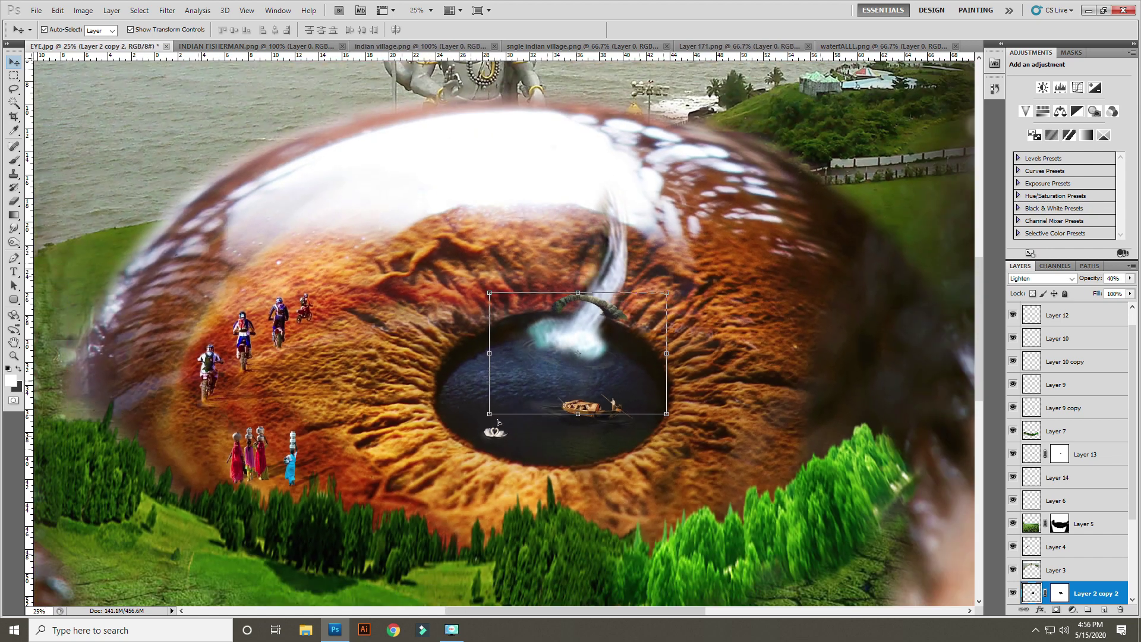
{"action": "key", "text": "ctrl+minus"}
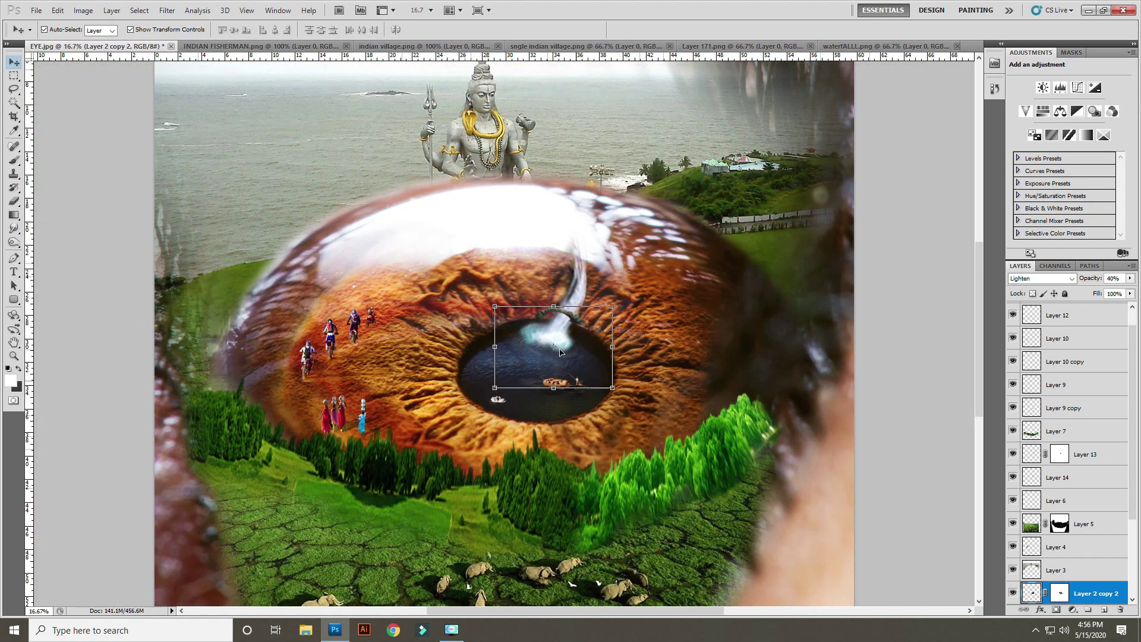
{"action": "left_click", "coordinate": [153, 265]}
{"action": "key", "text": "ctrl+minus"}
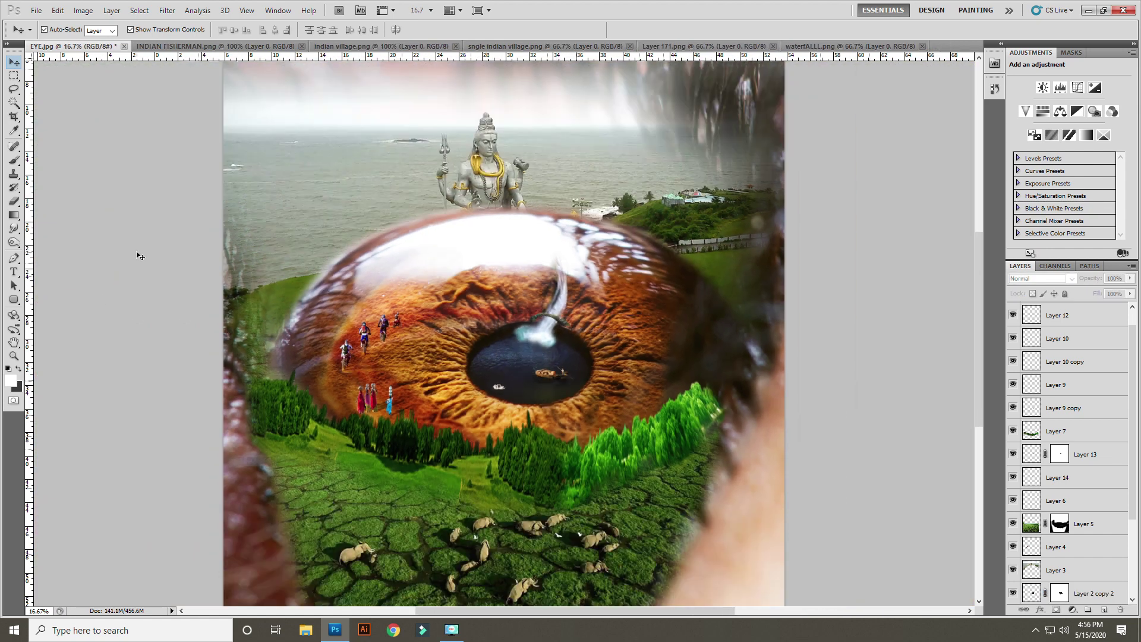
{"action": "key", "text": "ctrl+minus"}
{"action": "key", "text": "ctrl+shift+n"}
{"action": "key", "text": "Return"}
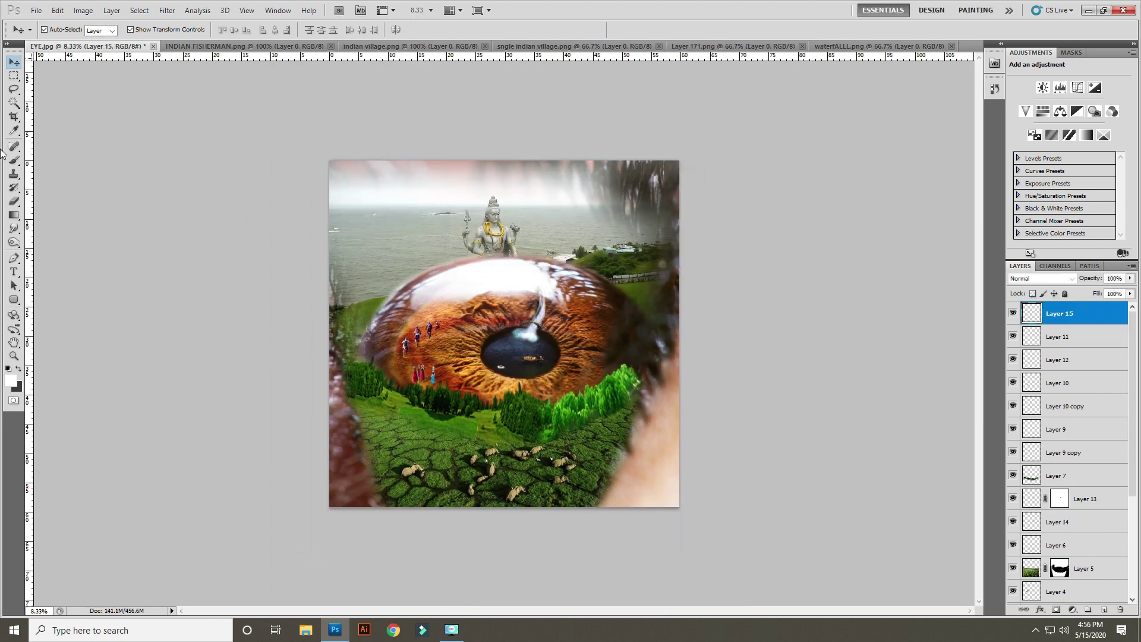
- Set the foreground colour to dark green
{"action": "left_click", "coordinate": [11, 383]}
{"action": "left_click", "coordinate": [827, 362]}
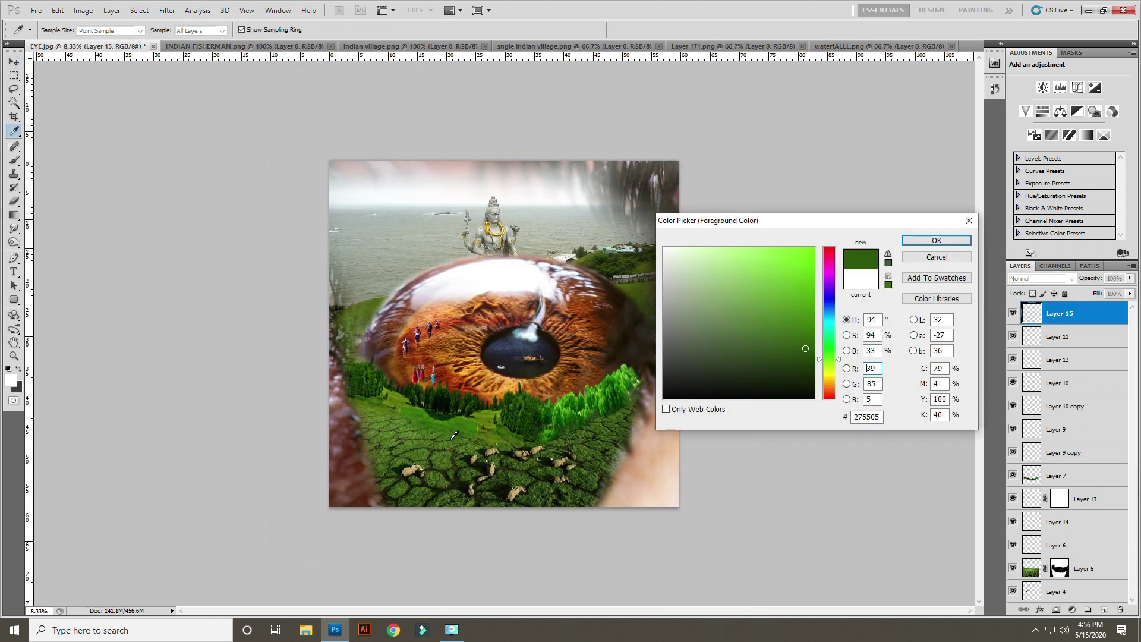
{"action": "left_click", "coordinate": [790, 265]}
{"action": "key", "text": "Return"}
{"action": "key", "text": "ctrl+plus"}
- With a 2500 px soft round brush, paint dark green over the ground and animals
{"action": "key", "text": "b"}
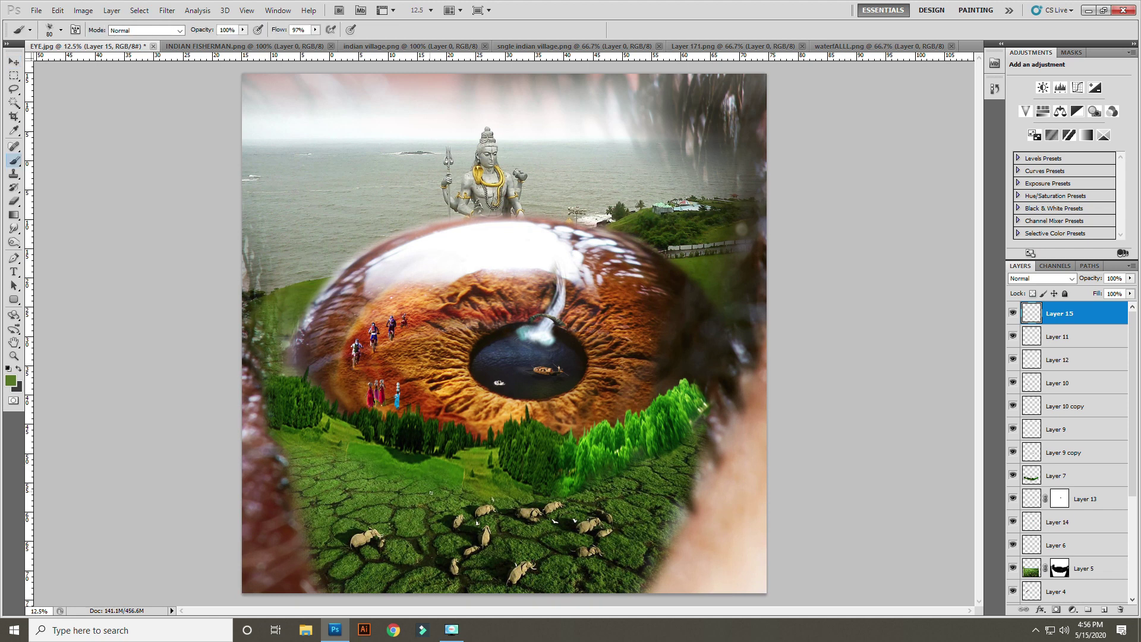
{"action": "key", "text": "bracketright"}
{"action": "key", "text": "bracketright"}
{"action": "key", "text": "bracketright"}
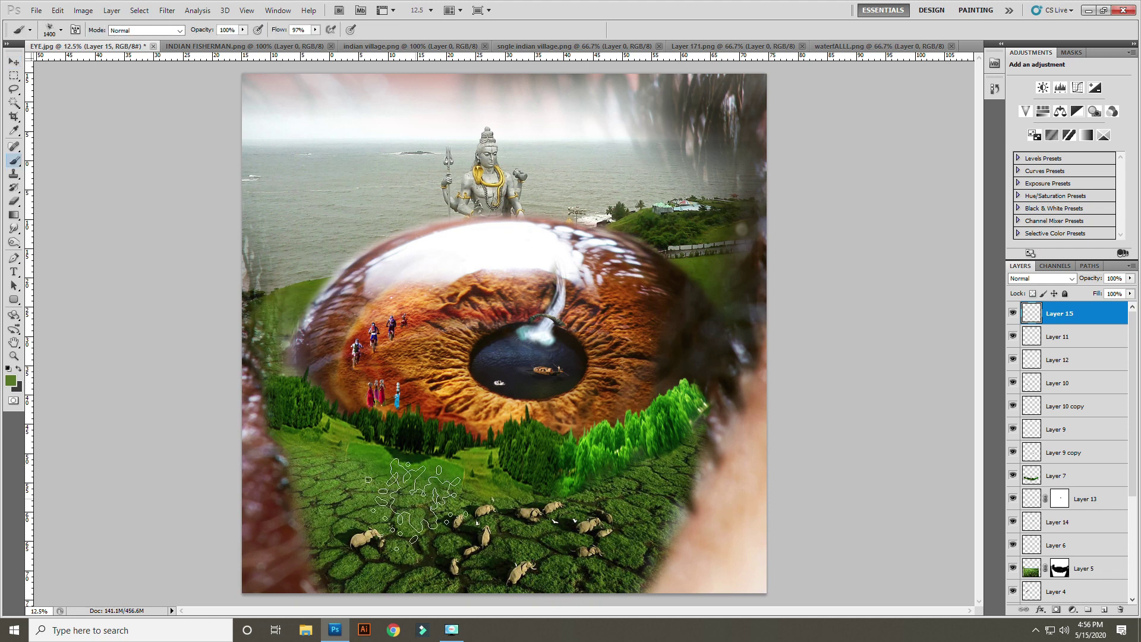
{"action": "key", "text": "bracketright"}
{"action": "key", "text": "bracketright"}
{"action": "key", "text": "bracketright"}
{"action": "left_click", "coordinate": [49, 33]}
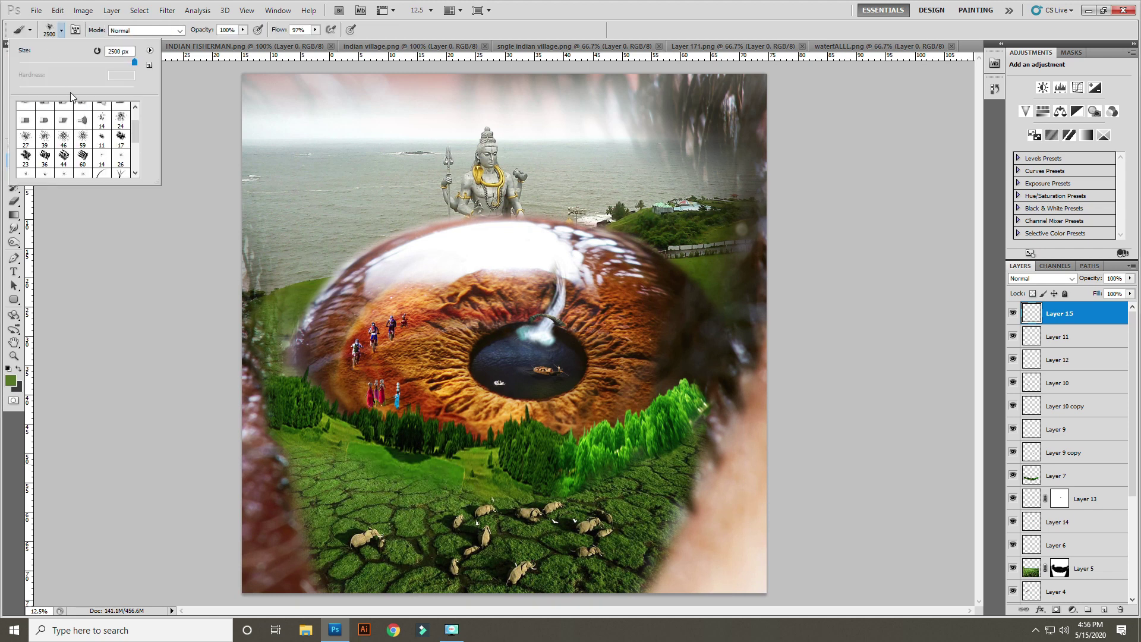
{"action": "double_click", "coordinate": [63, 113]}
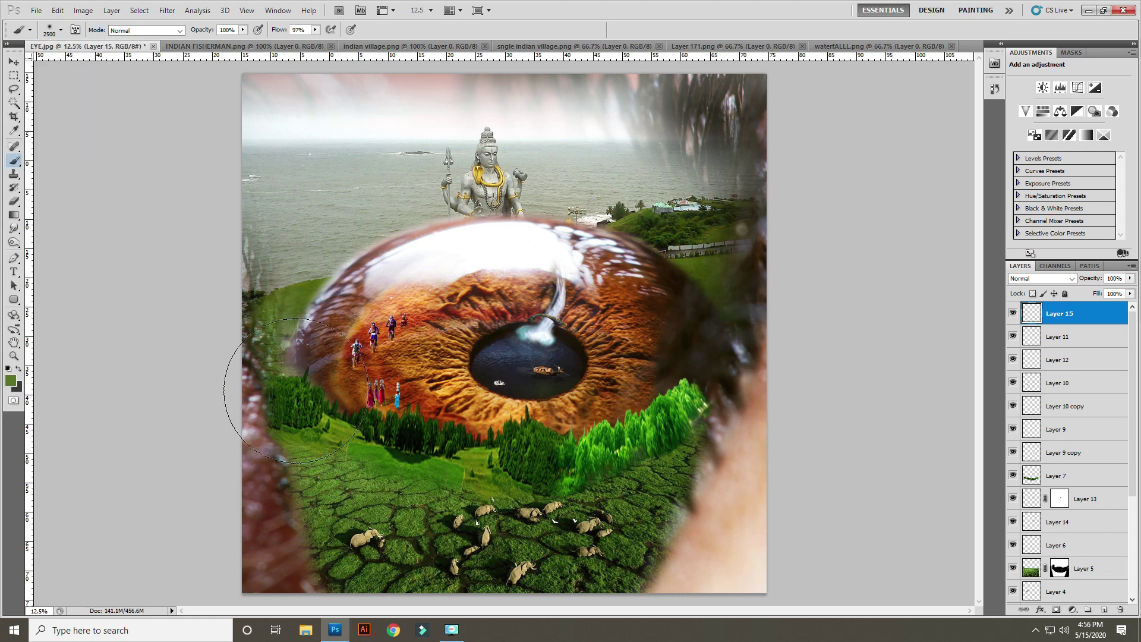
{"action": "key", "text": "ctrl+minus"}
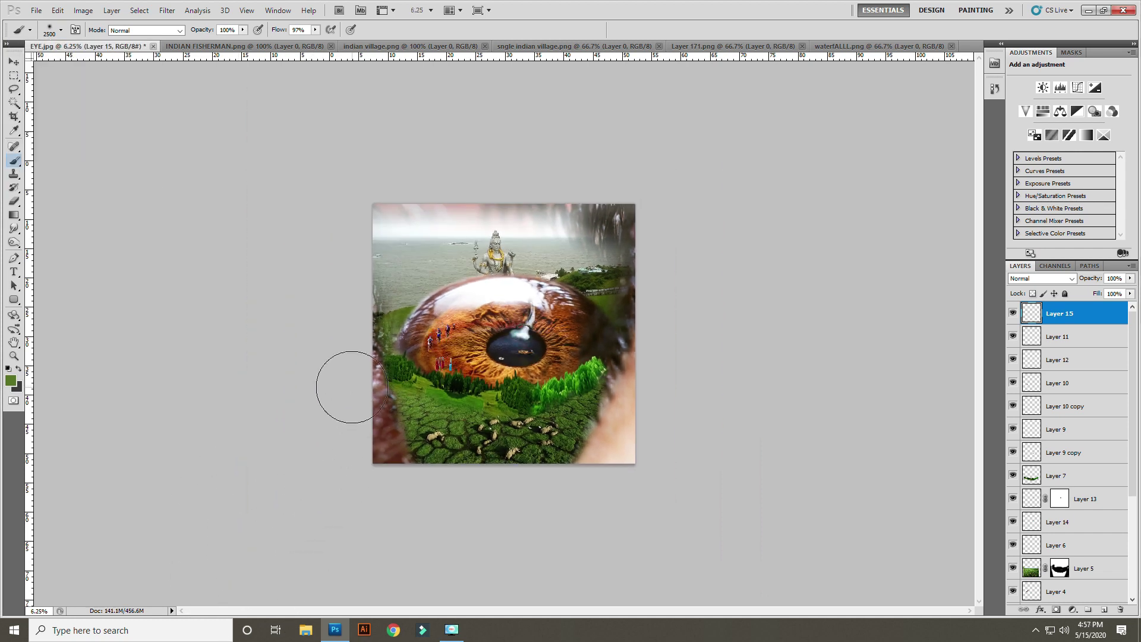
{"action": "mouse_move", "coordinate": [463, 486]}
{"action": "left_mouse_down"}
{"action": "mouse_move", "coordinate": [329, 349]}
{"action": "mouse_move", "coordinate": [509, 474]}
{"action": "mouse_move", "coordinate": [660, 448]}
{"action": "mouse_move", "coordinate": [672, 376]}
{"action": "mouse_move", "coordinate": [349, 375]}
{"action": "mouse_move", "coordinate": [594, 418]}
{"action": "left_mouse_up"}
{"action": "key", "text": "ctrl+plus"}
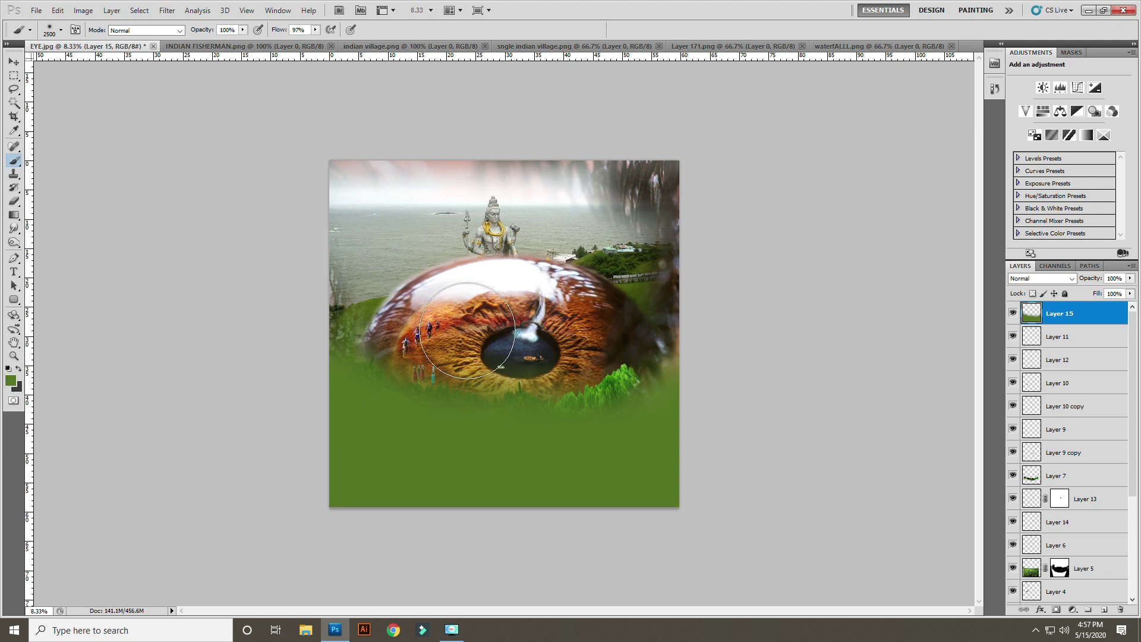
- Sample gold from the iris and paint a soft golden oval over the eye
{"action": "key", "text": "i"}
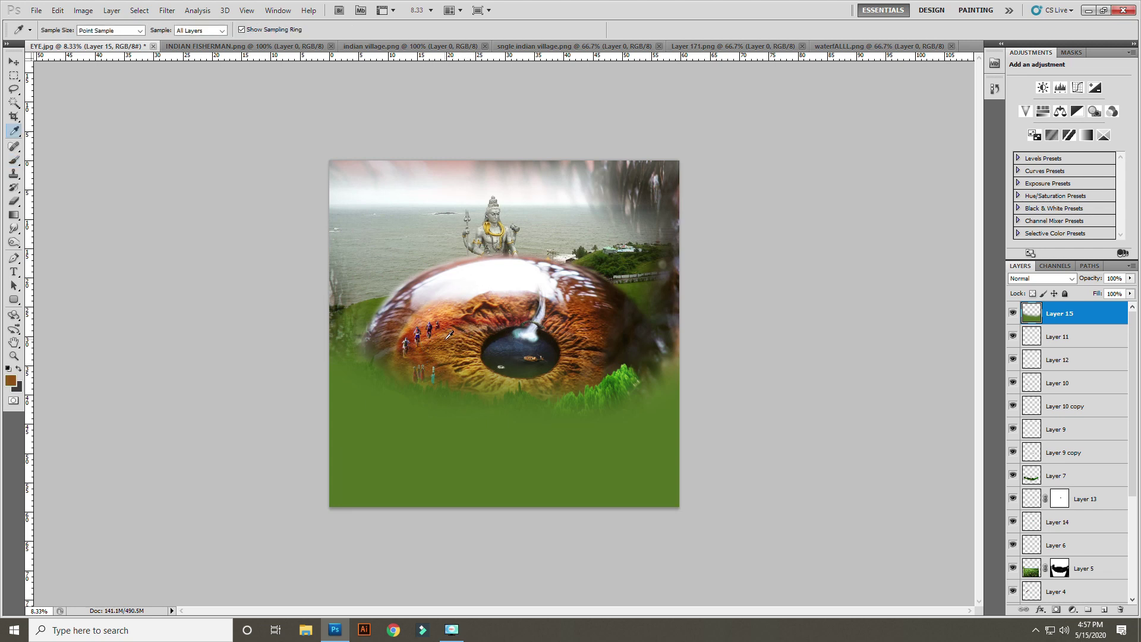
{"action": "left_click_drag", "start_coordinate": [458, 339], "coordinate": [457, 351]}
{"action": "key", "text": "n"}
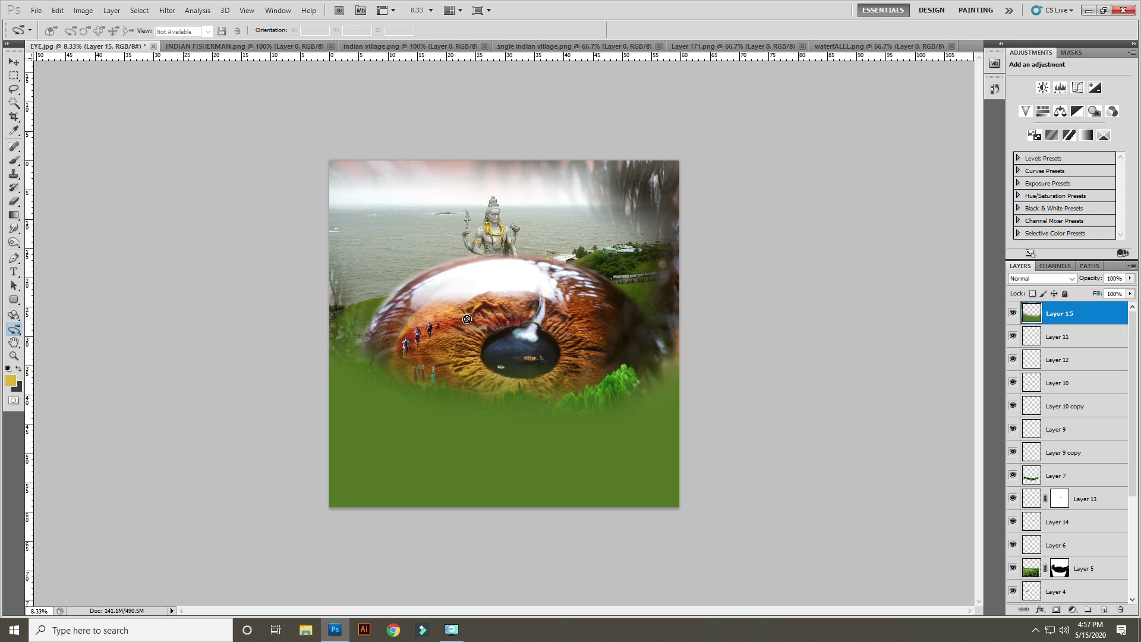
{"action": "key", "text": "b"}
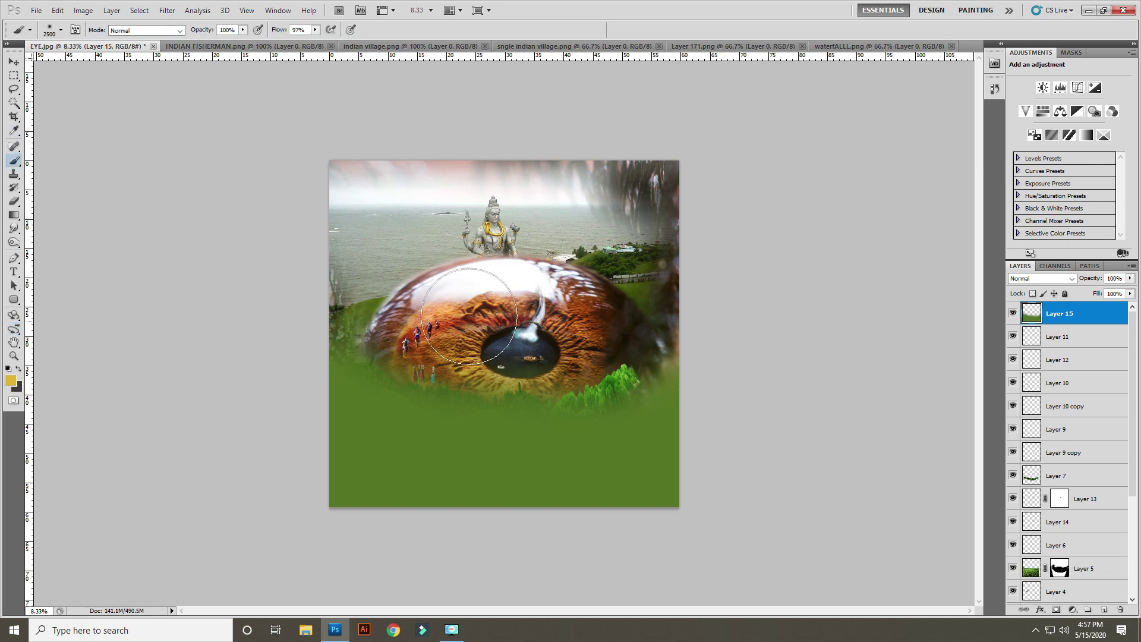
{"action": "mouse_move", "coordinate": [432, 326]}
{"action": "left_mouse_down"}
{"action": "mouse_move", "coordinate": [409, 330]}
{"action": "mouse_move", "coordinate": [630, 315]}
{"action": "left_mouse_up"}
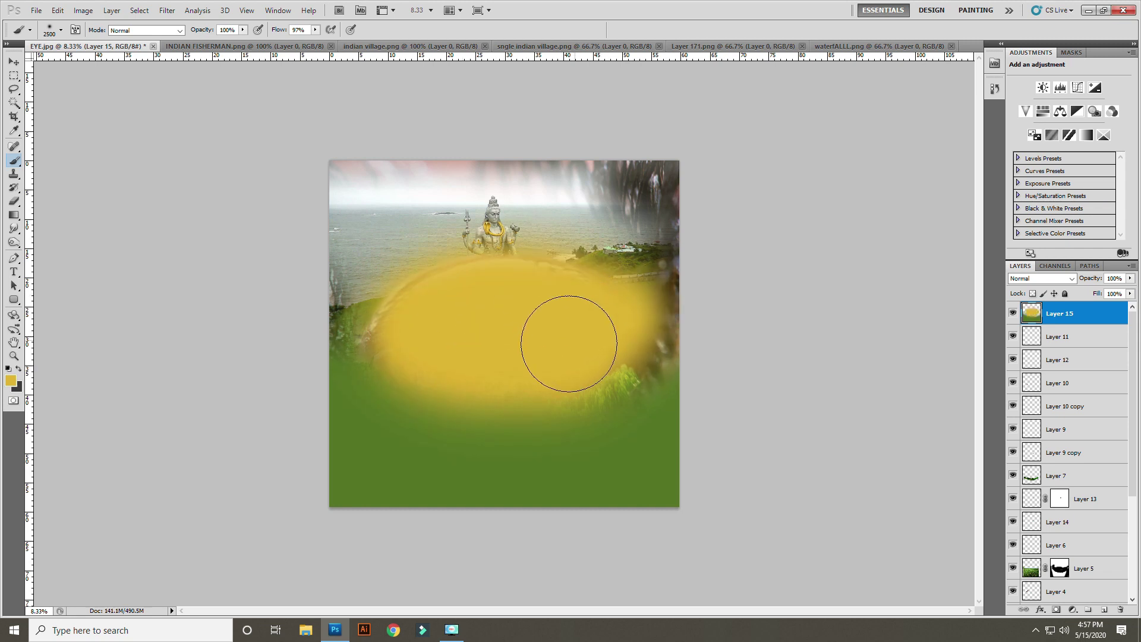
- Choose a bright saturated blue and paint it softly over the top-left sky
{"action": "key", "text": "i"}
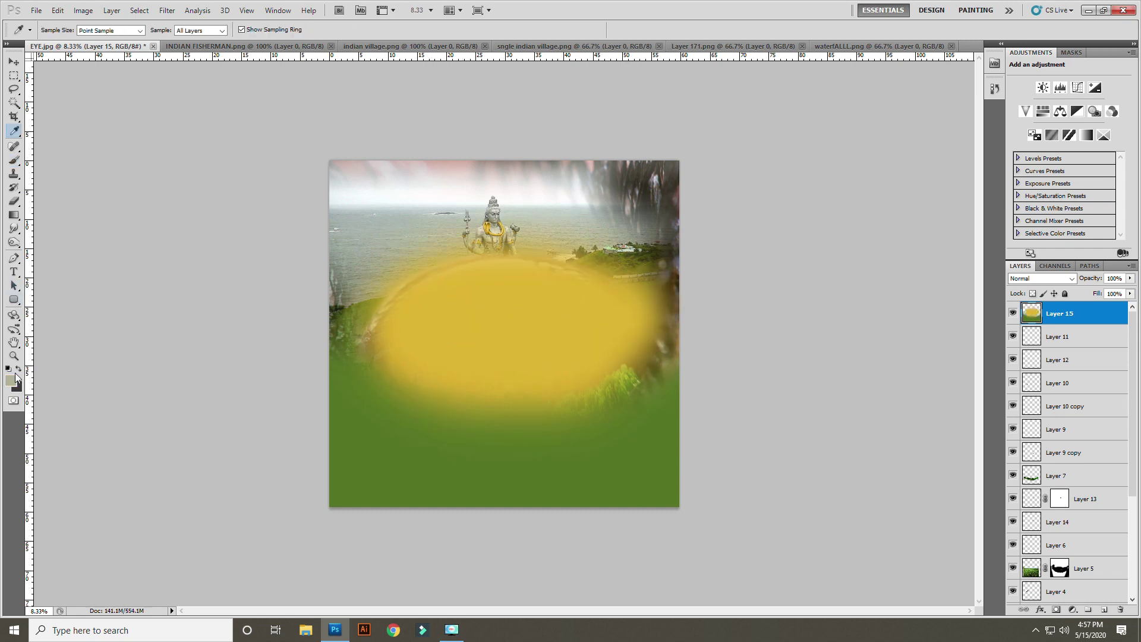
{"action": "left_click", "coordinate": [11, 381]}
{"action": "left_click", "coordinate": [820, 312]}
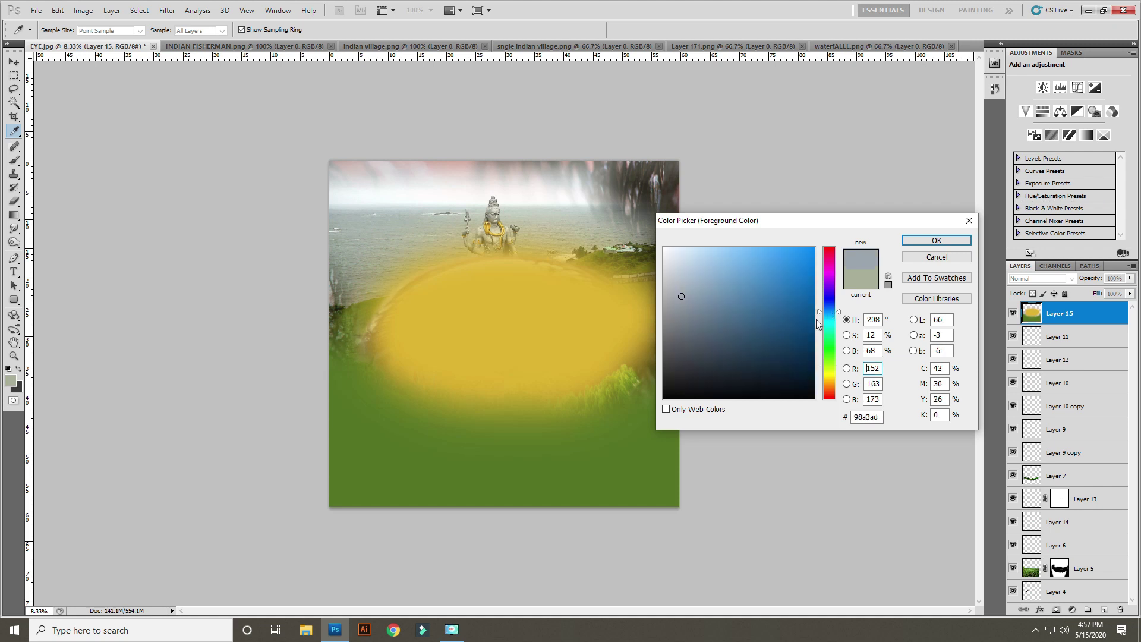
{"action": "left_click_drag", "start_coordinate": [763, 248], "coordinate": [766, 268]}
{"action": "key", "text": "Return"}
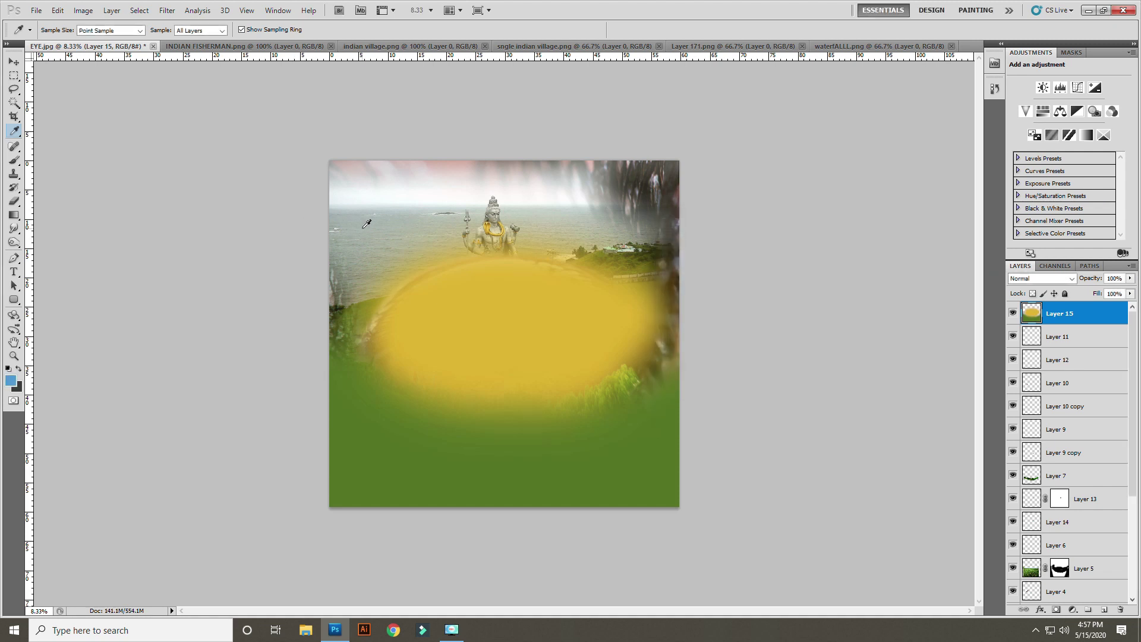
{"action": "key", "text": "b"}
{"action": "key", "text": "bracketleft"}
{"action": "key", "text": "bracketleft"}
{"action": "key", "text": "bracketleft"}
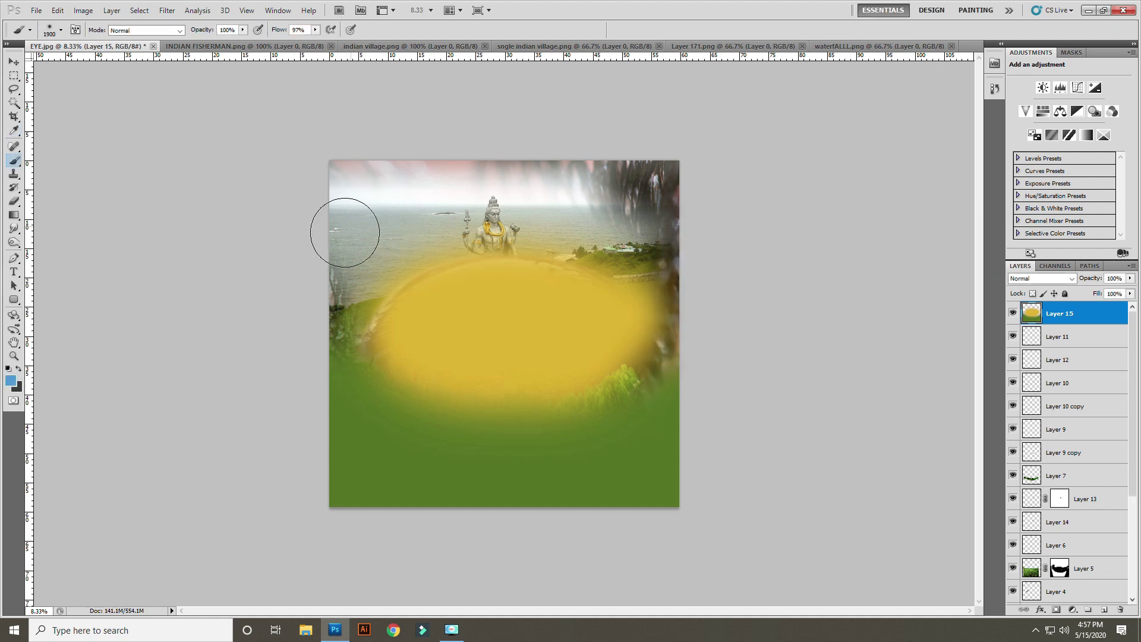
{"action": "key", "text": "bracketright"}
{"action": "key", "text": "bracketright"}
{"action": "key", "text": "bracketright"}
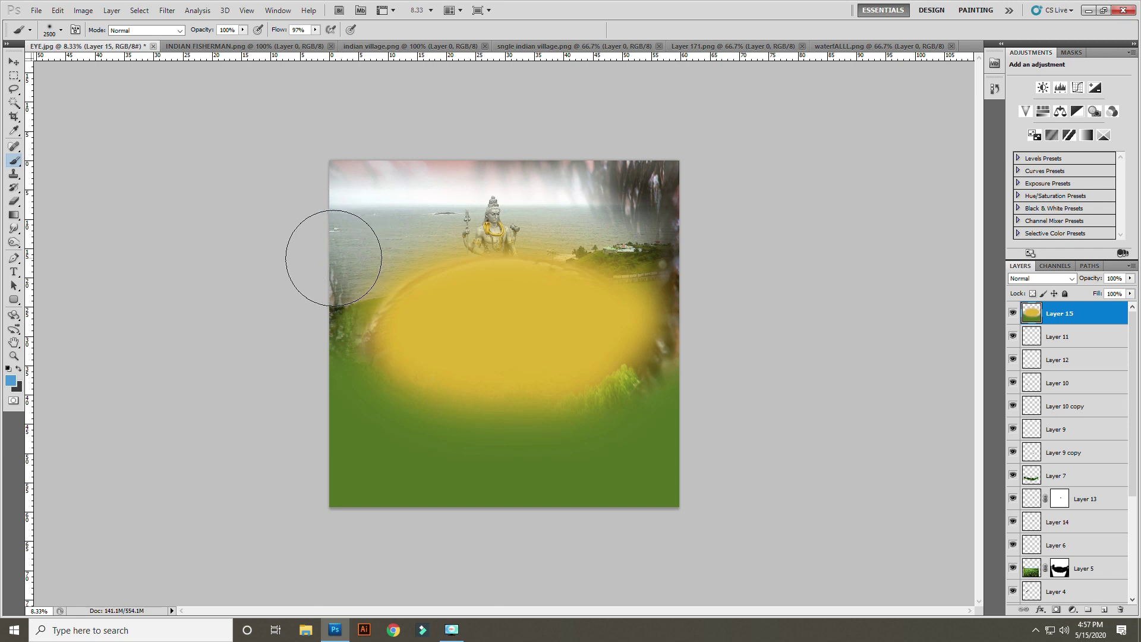
{"action": "mouse_move", "coordinate": [331, 262]}
{"action": "left_mouse_down"}
{"action": "mouse_move", "coordinate": [413, 186]}
{"action": "mouse_move", "coordinate": [328, 173]}
{"action": "mouse_move", "coordinate": [522, 166]}
{"action": "mouse_move", "coordinate": [618, 208]}
{"action": "mouse_move", "coordinate": [607, 216]}
{"action": "left_mouse_up"}
- Blend the painted layer as Overlay at 50% opacity
{"action": "left_click", "coordinate": [1029, 279]}
{"action": "scroll", "coordinate": [1029, 279], "scroll_direction": "down", "scroll_amount": 2}
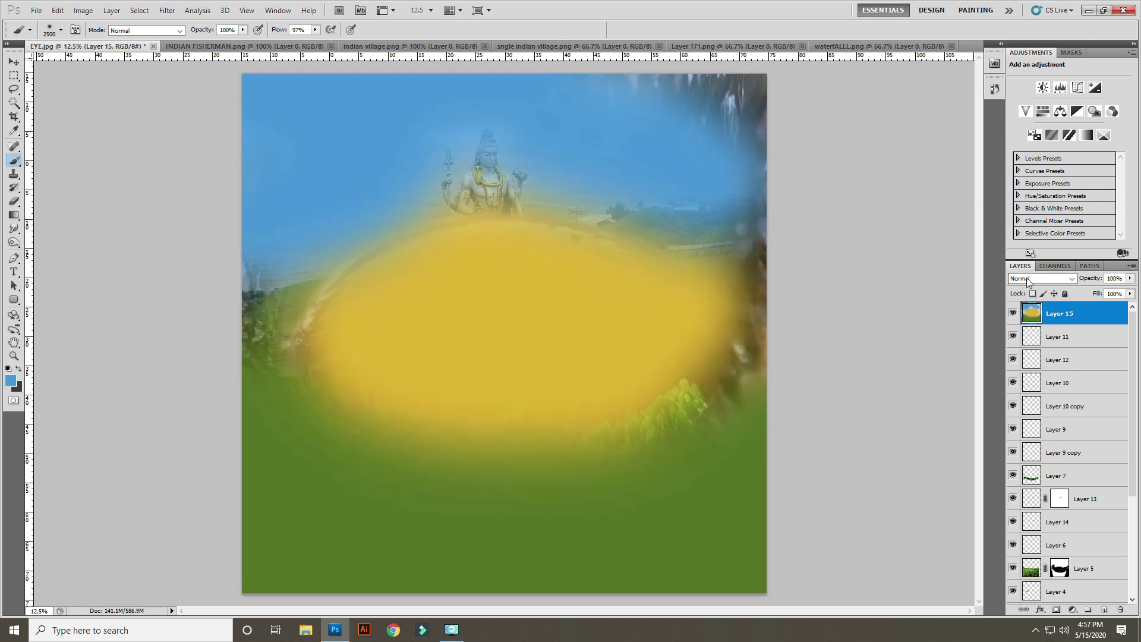
{"action": "scroll", "coordinate": [1029, 278], "scroll_direction": "up", "scroll_amount": 1}
{"action": "scroll", "coordinate": [1028, 279], "scroll_direction": "up", "scroll_amount": 1}
{"action": "scroll", "coordinate": [1029, 279], "scroll_direction": "down", "scroll_amount": 2}
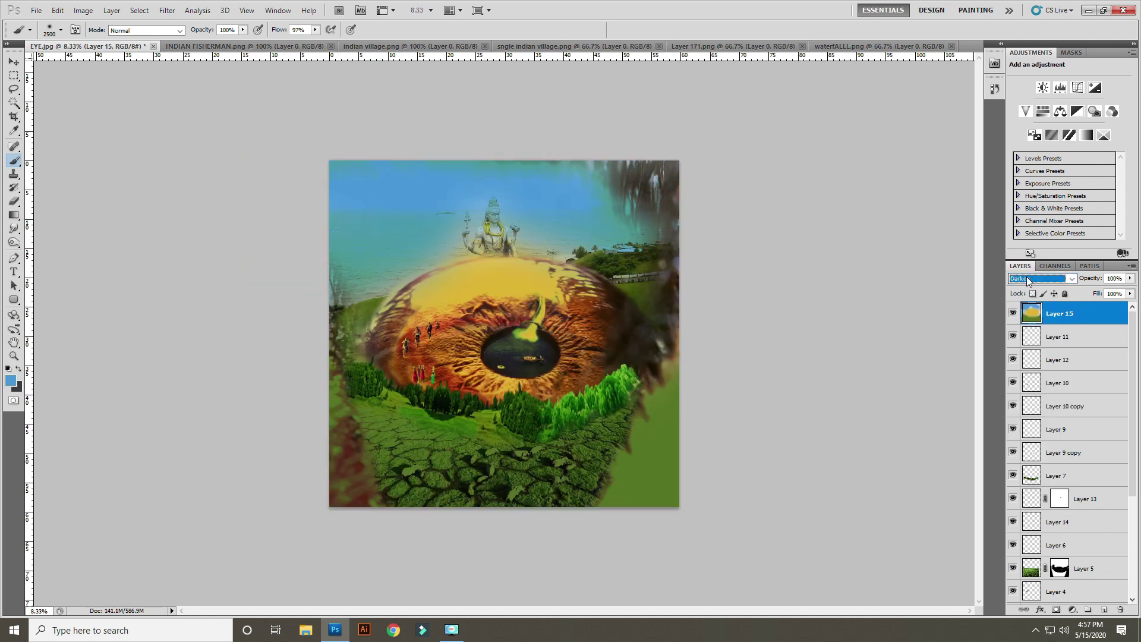
{"action": "scroll", "coordinate": [1029, 279], "scroll_direction": "down", "scroll_amount": 1}
{"action": "scroll", "coordinate": [1029, 279], "scroll_direction": "down", "scroll_amount": 3}
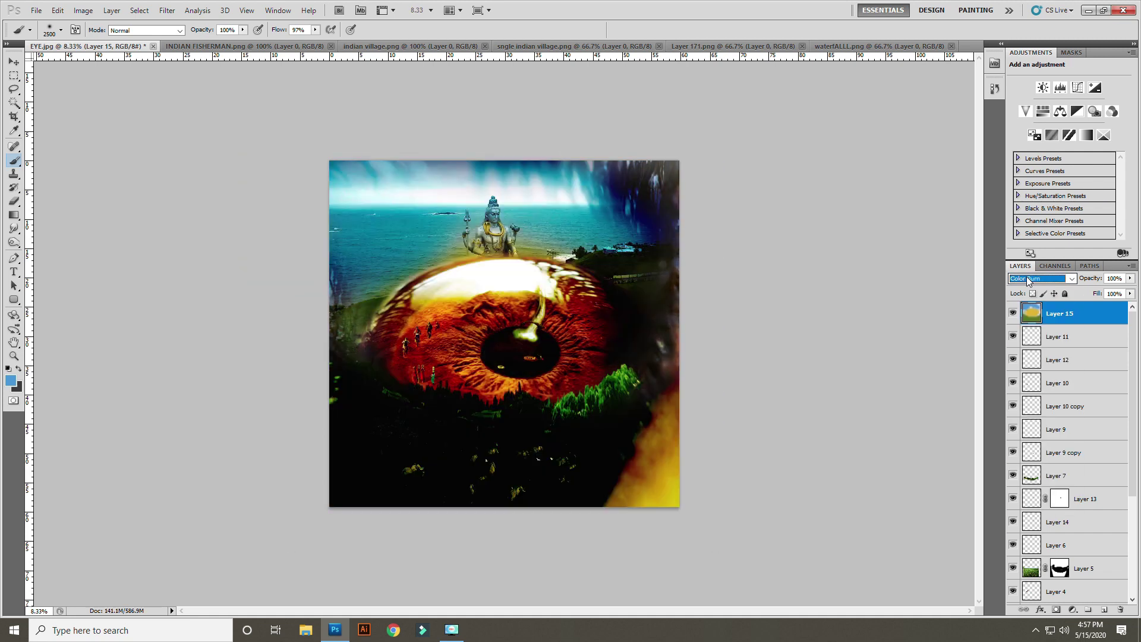
{"action": "scroll", "coordinate": [1028, 280], "scroll_direction": "up", "scroll_amount": 2}
{"action": "scroll", "coordinate": [1028, 280], "scroll_direction": "down", "scroll_amount": 1}
{"action": "scroll", "coordinate": [1028, 281], "scroll_direction": "down", "scroll_amount": 1}
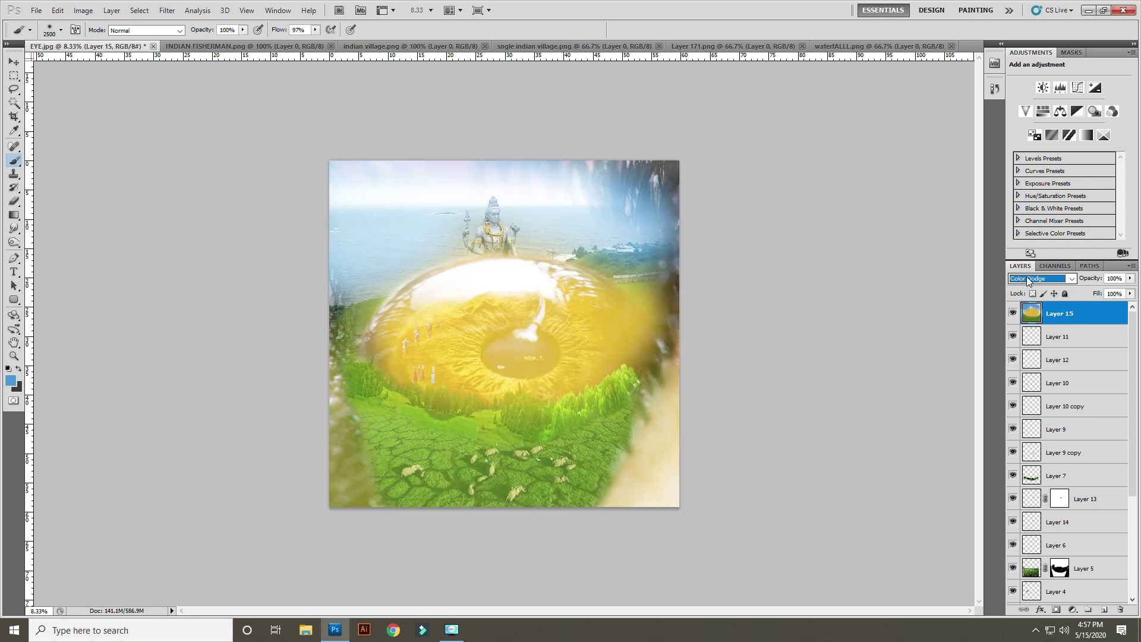
{"action": "scroll", "coordinate": [1028, 281], "scroll_direction": "down", "scroll_amount": 1}
{"action": "scroll", "coordinate": [1028, 280], "scroll_direction": "down", "scroll_amount": 3}
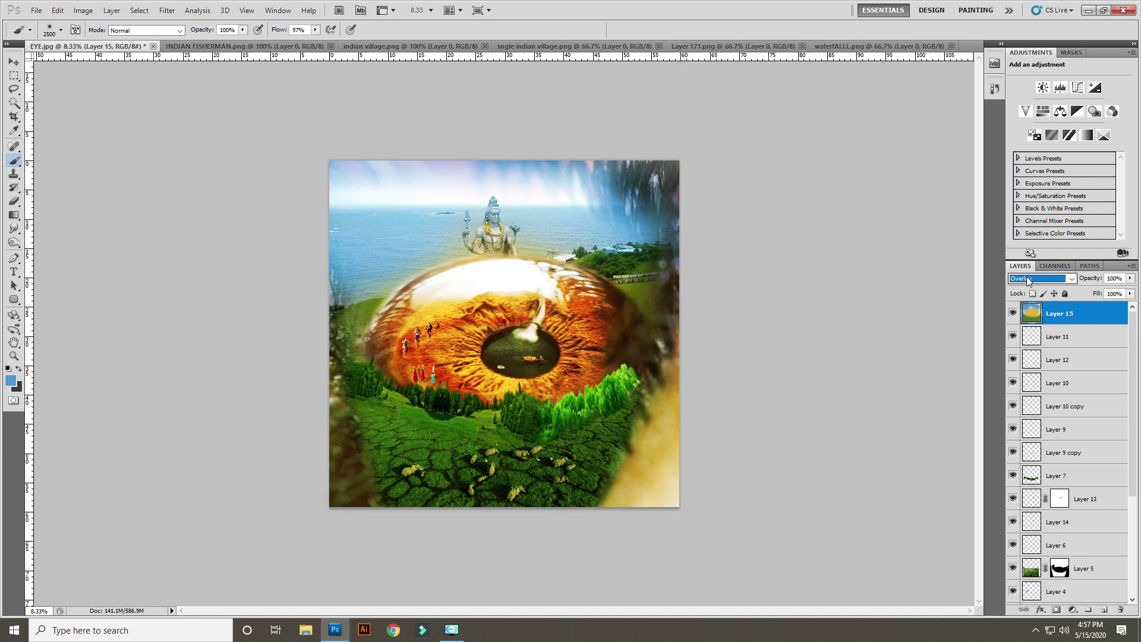
{"action": "left_click", "coordinate": [16, 63]}
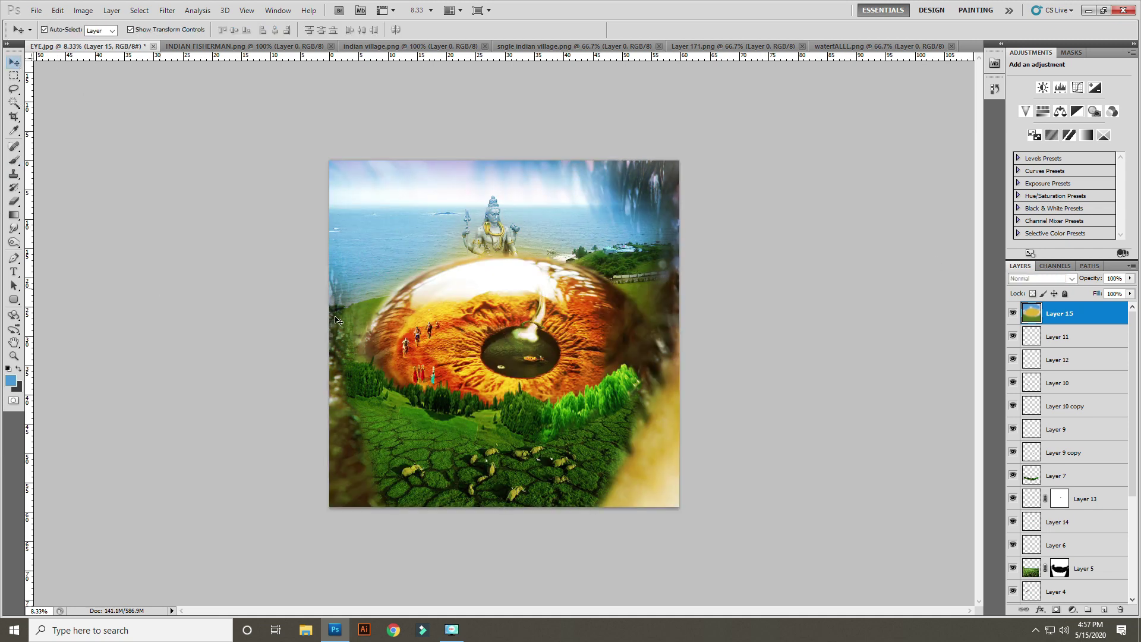
{"action": "key", "text": "5"}
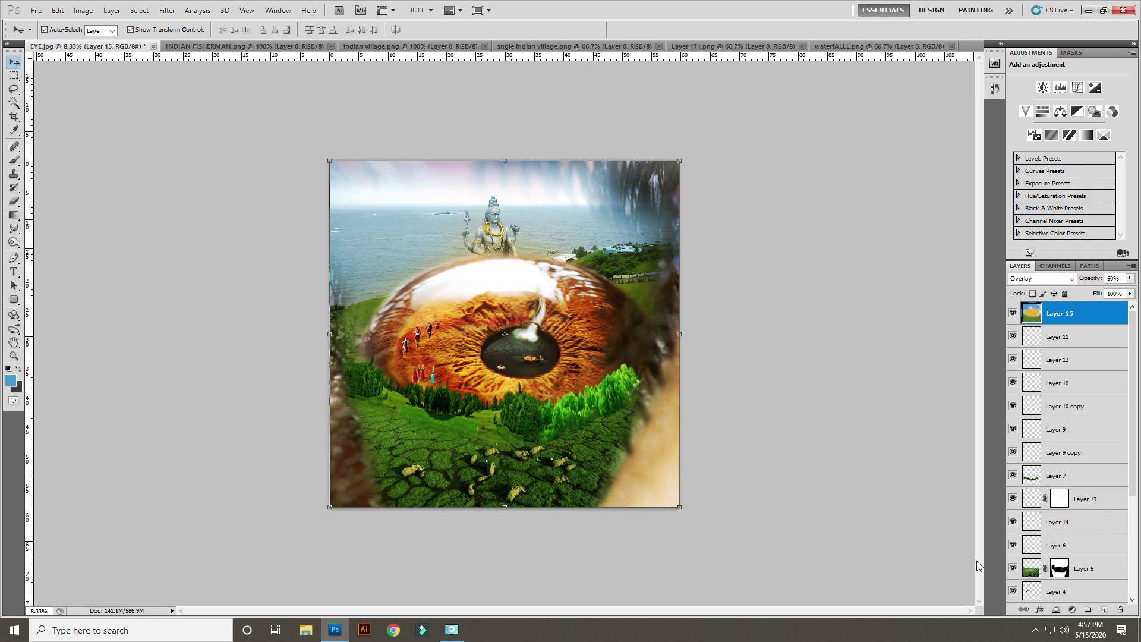
- Flatten the image and duplicate the flattened layer
{"action": "key", "text": "ctrl+shift+e"}
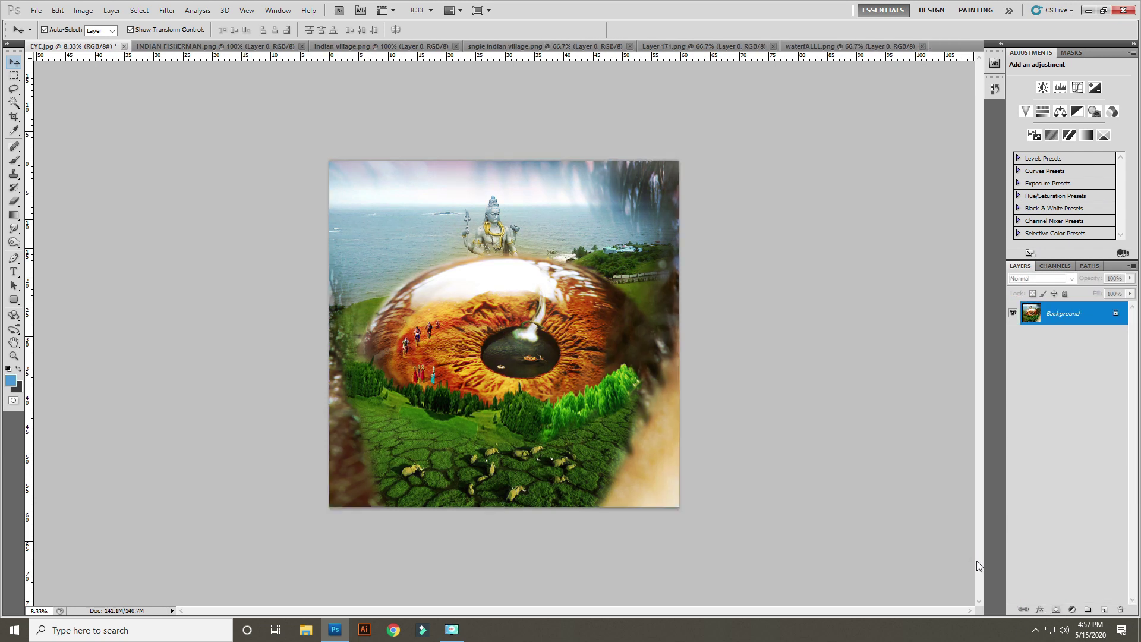
{"action": "key", "text": "ctrl+j"}
{"action": "key", "text": "ctrl+plus"}
- Apply High Pass to the layer copy and blend it as Overlay
{"action": "left_click", "coordinate": [167, 11]}
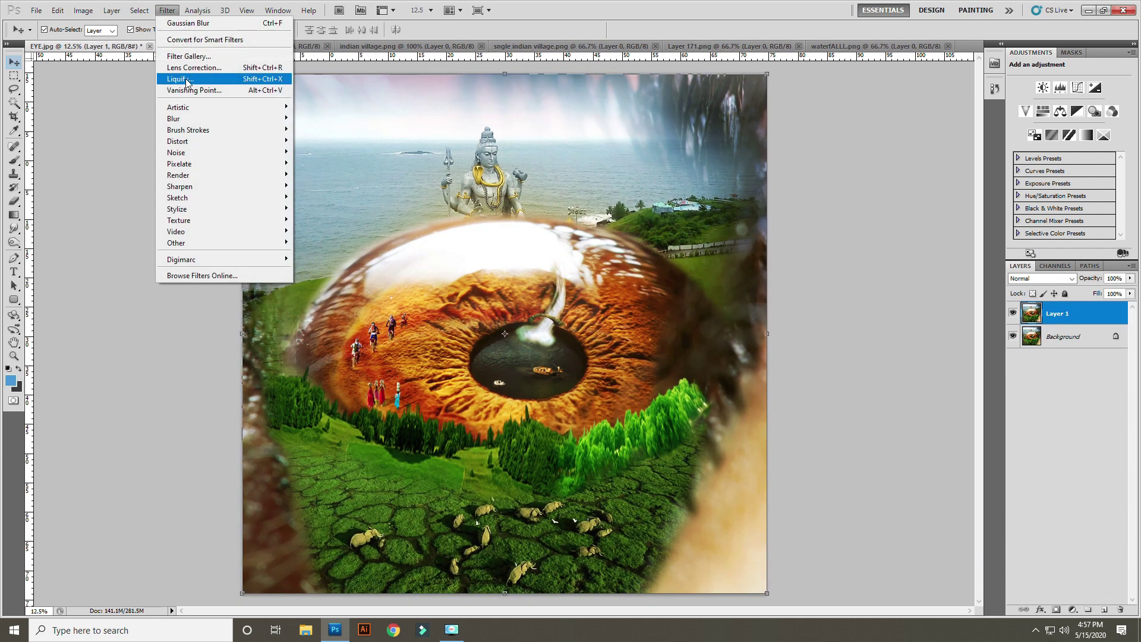
{"action": "mouse_move", "coordinate": [176, 243]}
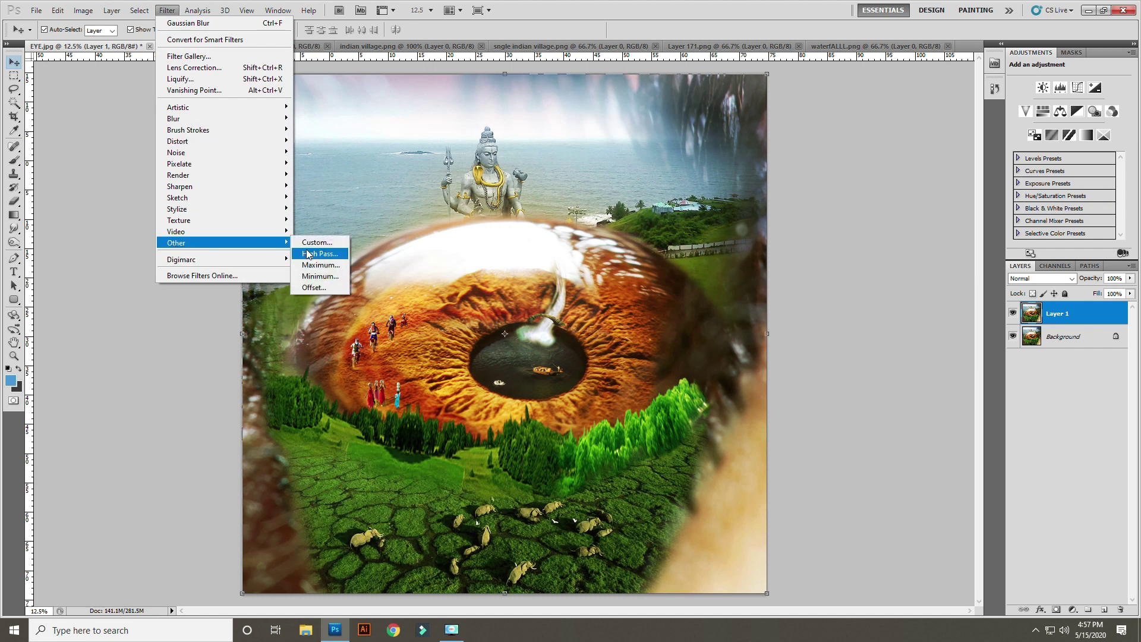
{"action": "left_click", "coordinate": [308, 255]}
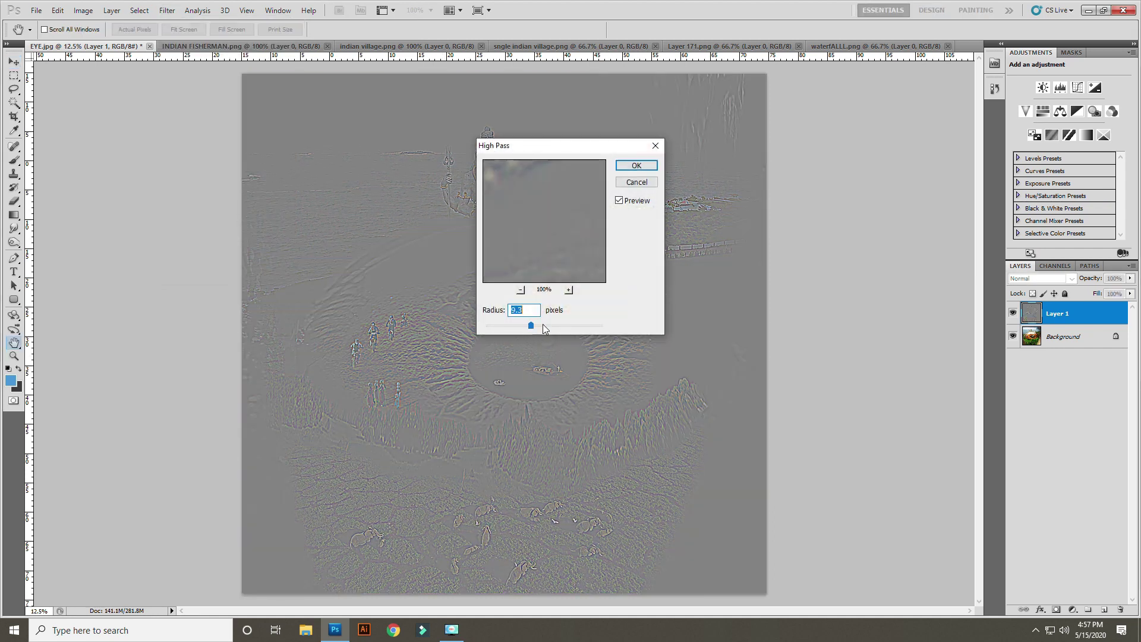
{"action": "key", "text": "Return"}
{"action": "left_click", "coordinate": [1041, 279]}
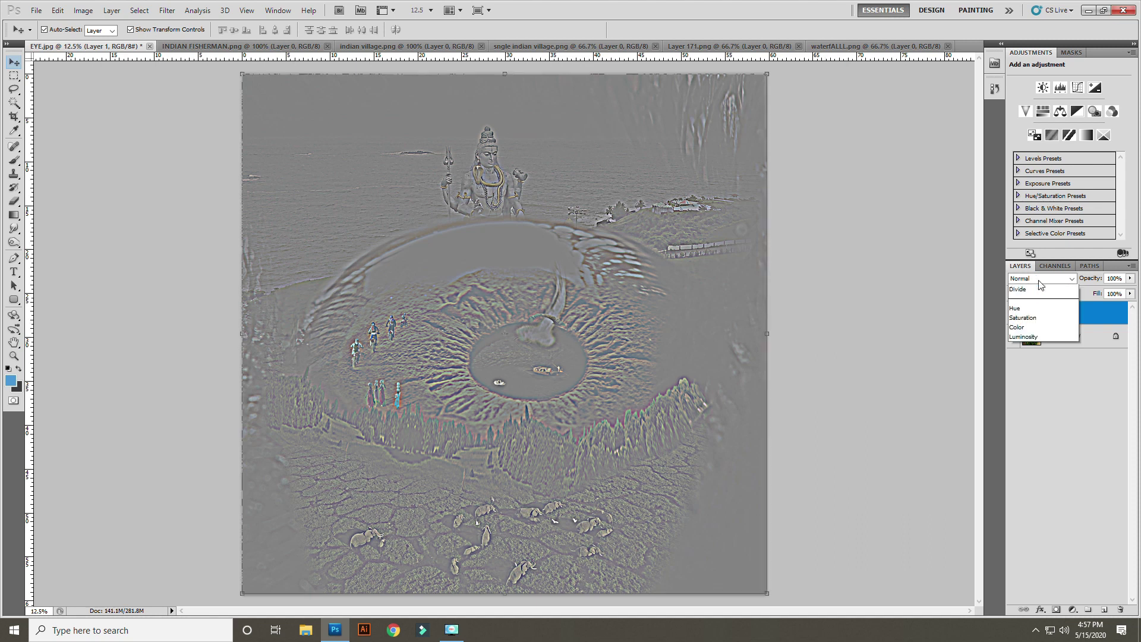
{"action": "left_click", "coordinate": [1023, 434]}
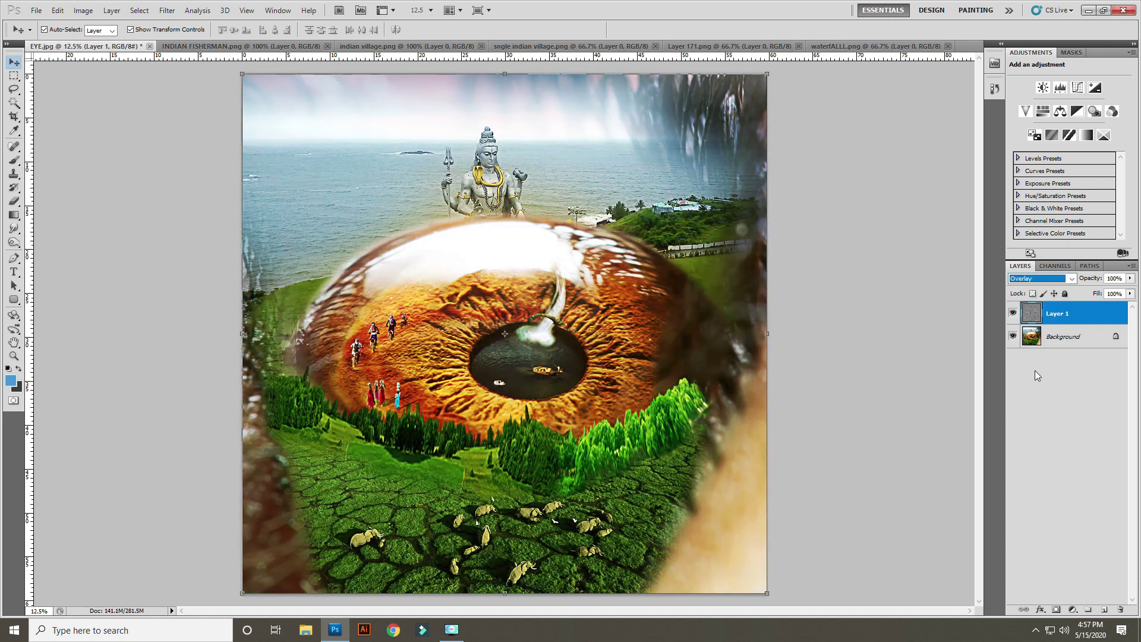
- Duplicate the Background, apply High Pass, and set the copy to Overlay
{"action": "left_click", "coordinate": [1051, 342]}
{"action": "key", "text": "ctrl+j"}
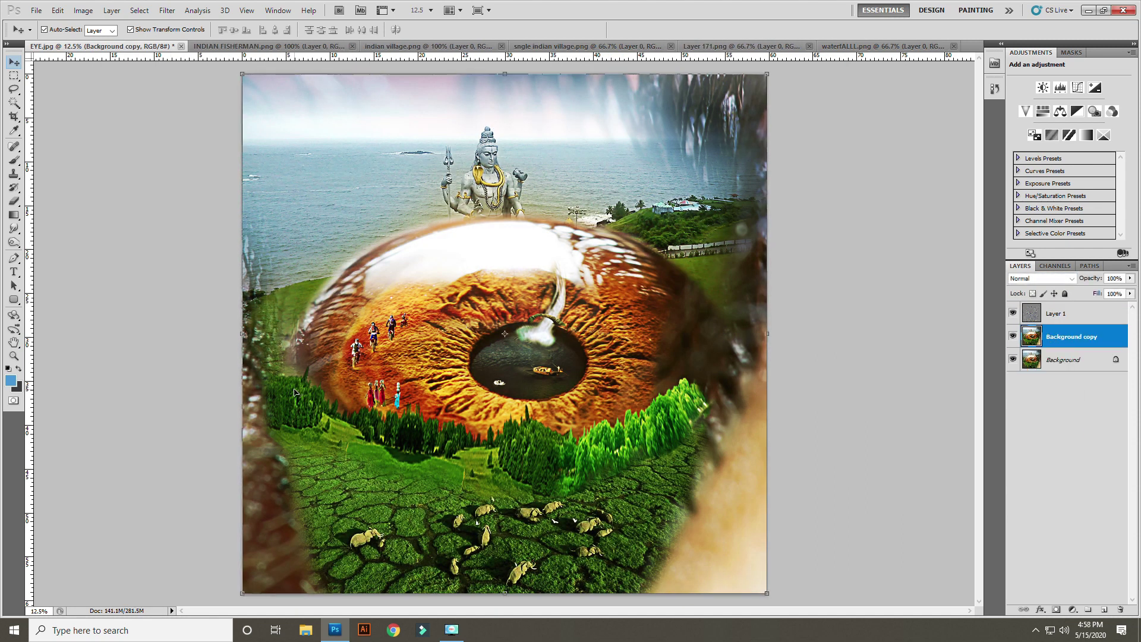
{"action": "left_click", "coordinate": [166, 11]}
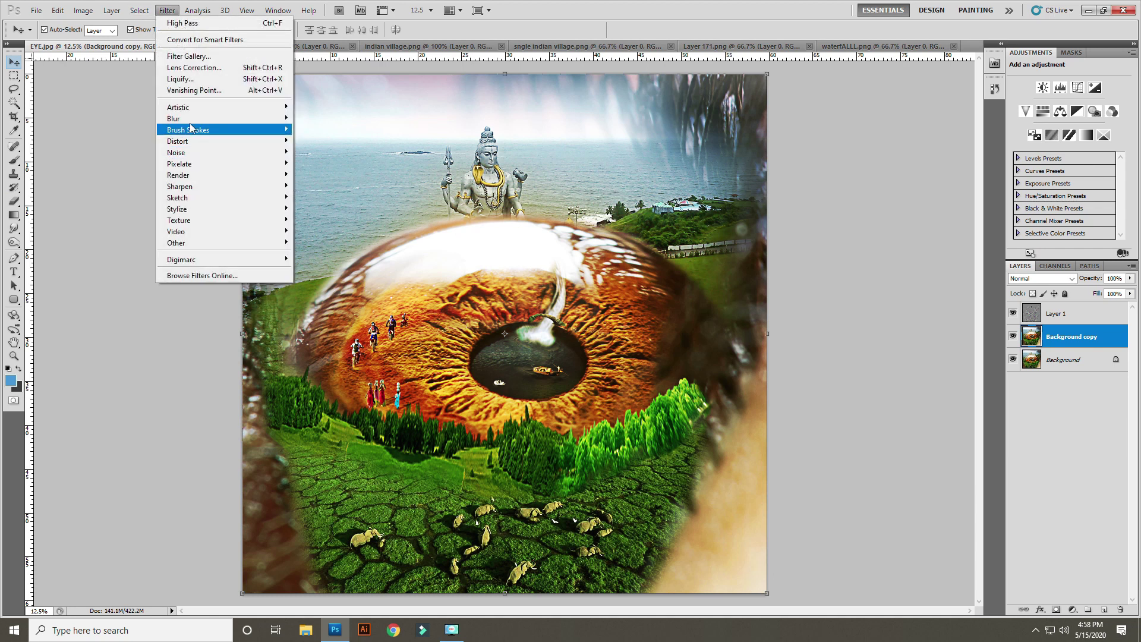
{"action": "mouse_move", "coordinate": [176, 243]}
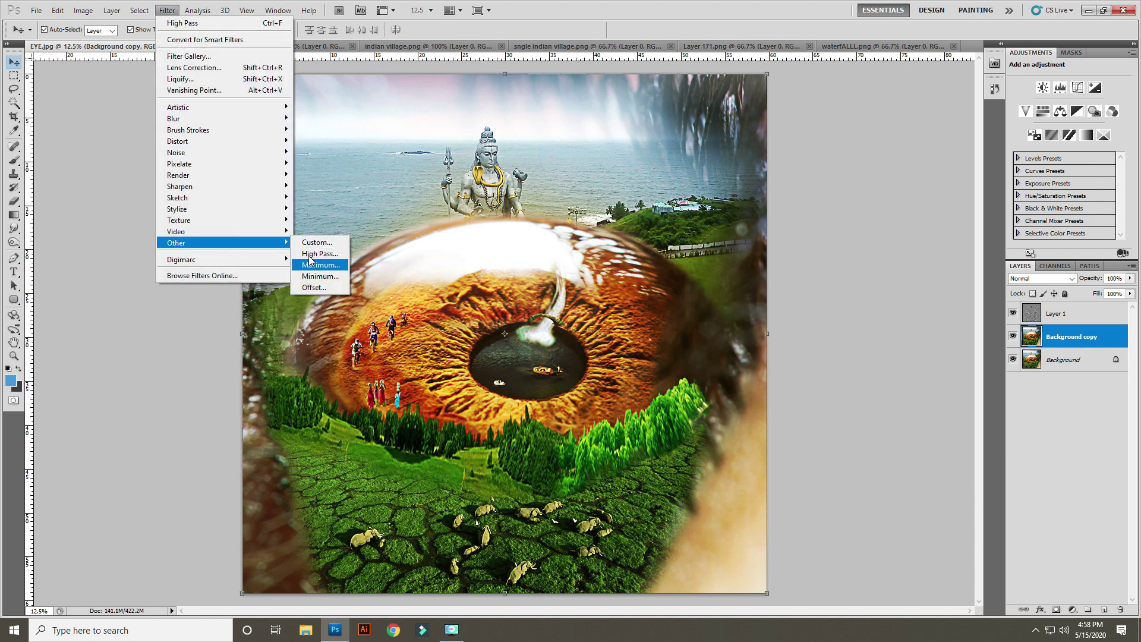
{"action": "left_click", "coordinate": [315, 255]}
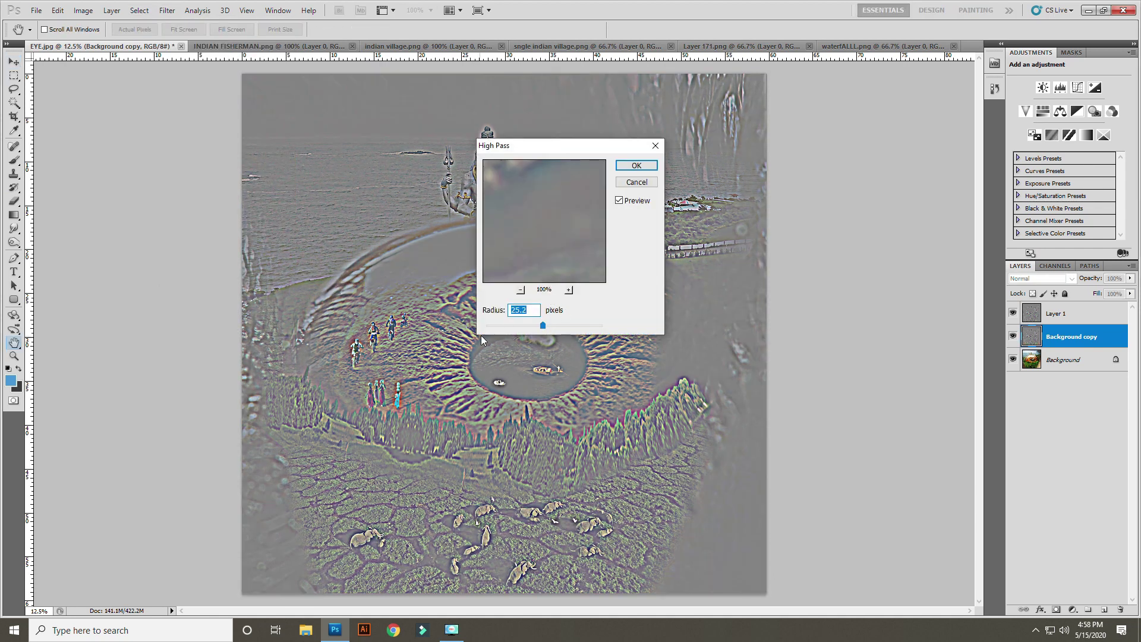
{"action": "left_click", "coordinate": [636, 165]}
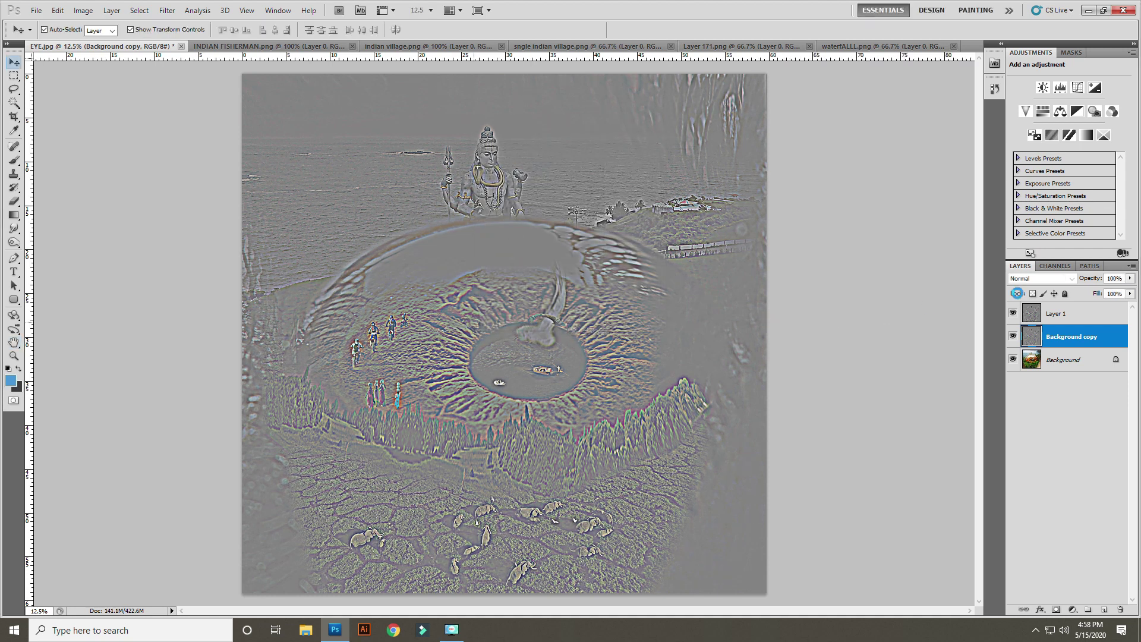
{"action": "left_click", "coordinate": [1040, 278]}
{"action": "left_click", "coordinate": [1023, 433]}
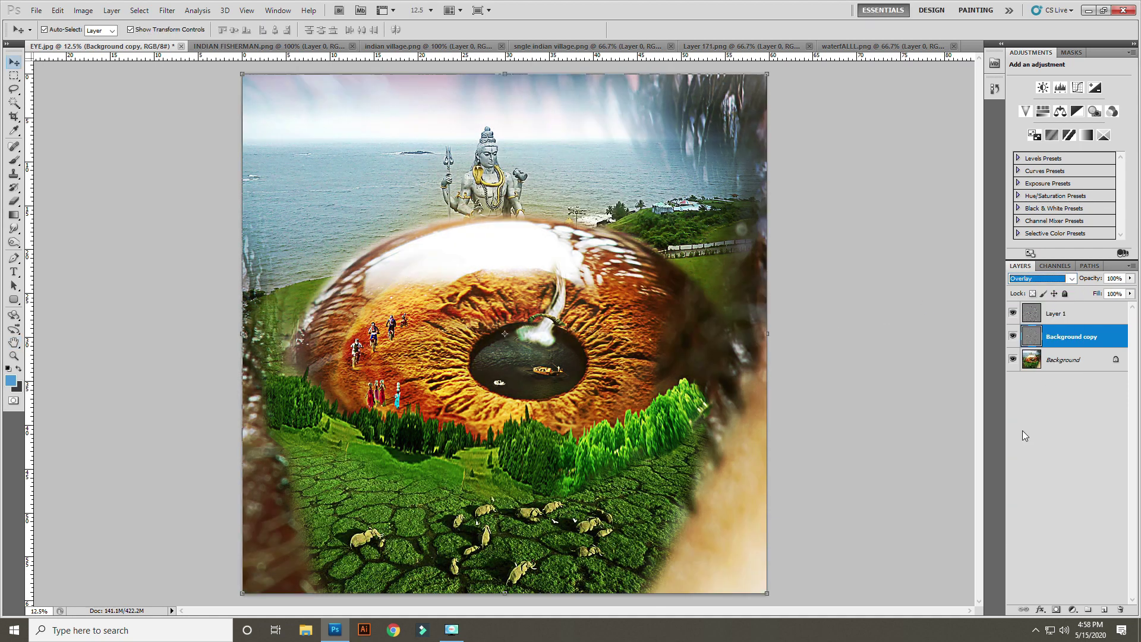
{"action": "key", "text": "ctrl+minus"}
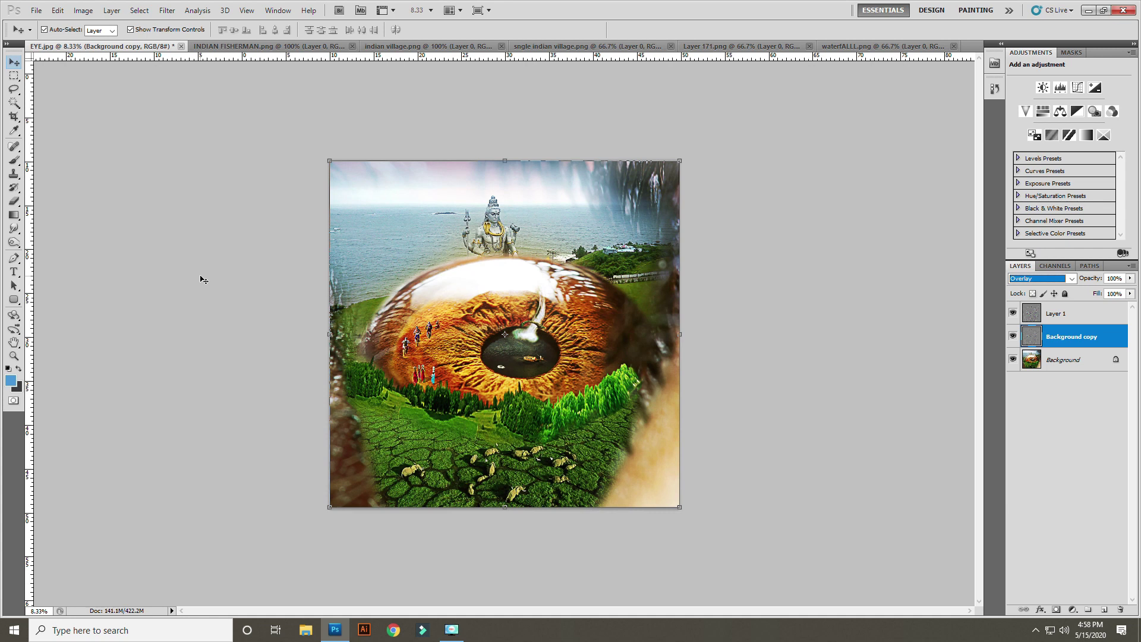
- Flatten into a single Background and show the finished eye in full-screen mode
{"action": "key", "text": "ctrl+shift+e"}
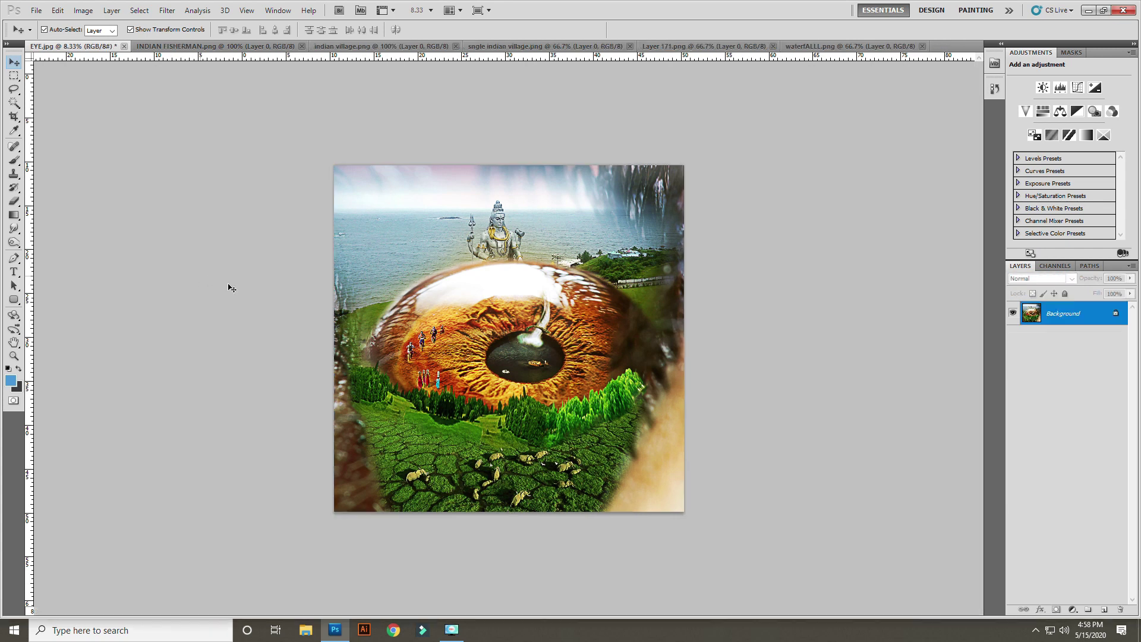
{"action": "key", "text": "f"}
{"action": "key", "text": "f"}
{"action": "key", "text": "ctrl+0"}
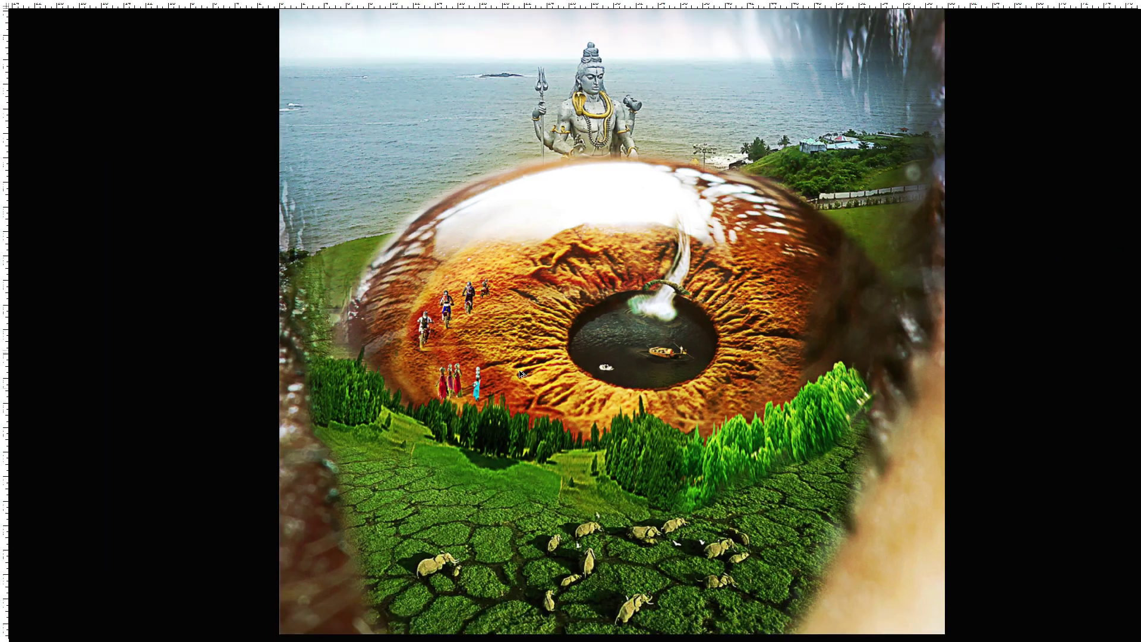